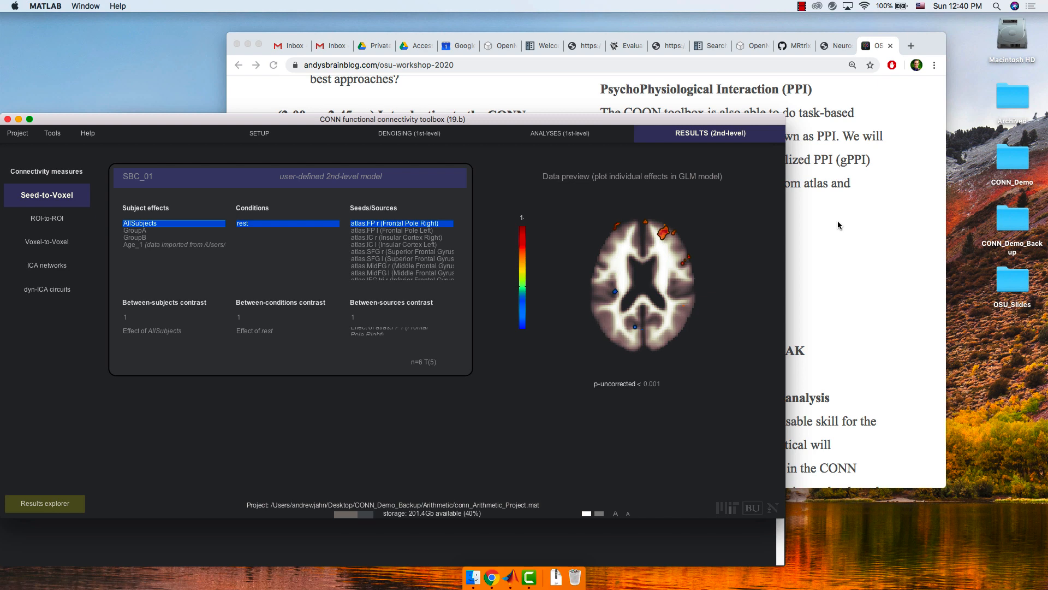
Bring the CONN toolbox window back in front of the workshop web page and move it fully into view
{"action": "left_click", "coordinate": [839, 225]}
{"action": "scroll", "coordinate": [838, 225], "scroll_direction": "up", "scroll_amount": 3}
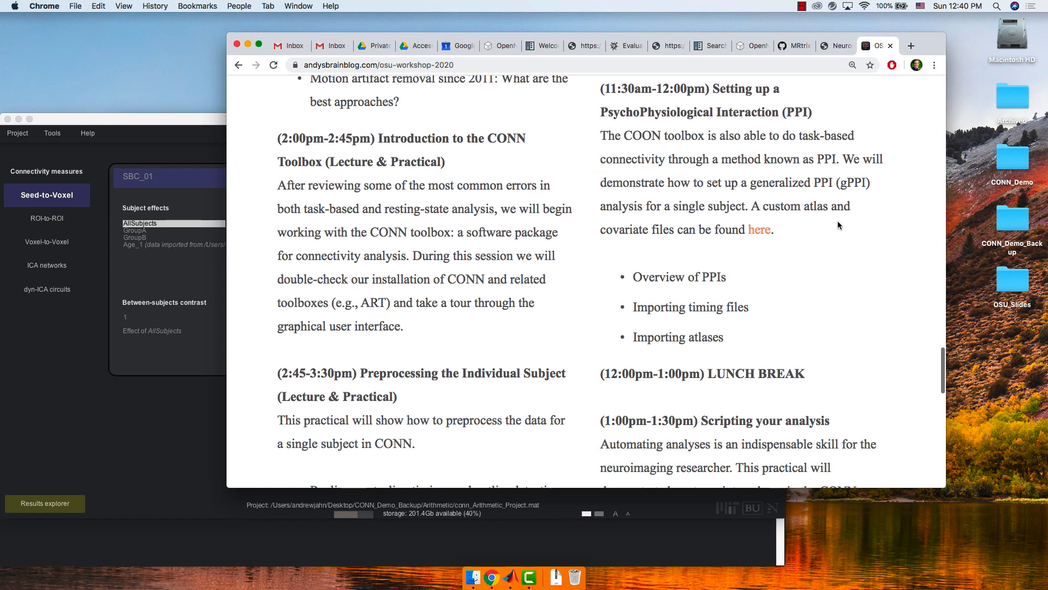
{"action": "left_click", "coordinate": [196, 120]}
{"action": "left_click_drag", "start_coordinate": [100, 121], "coordinate": [171, 38]}
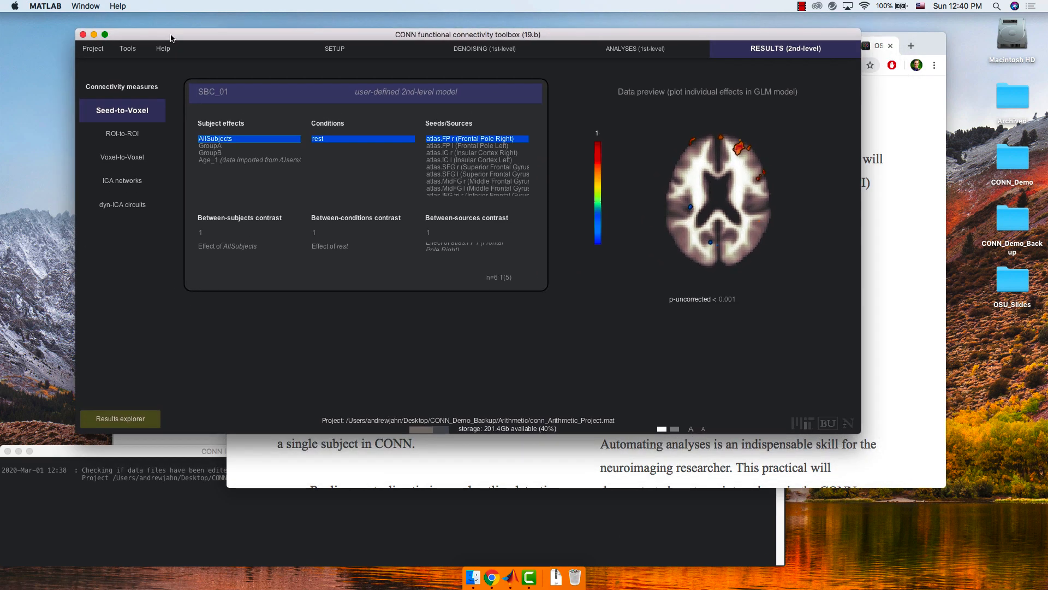
{"action": "left_click", "coordinate": [127, 46]}
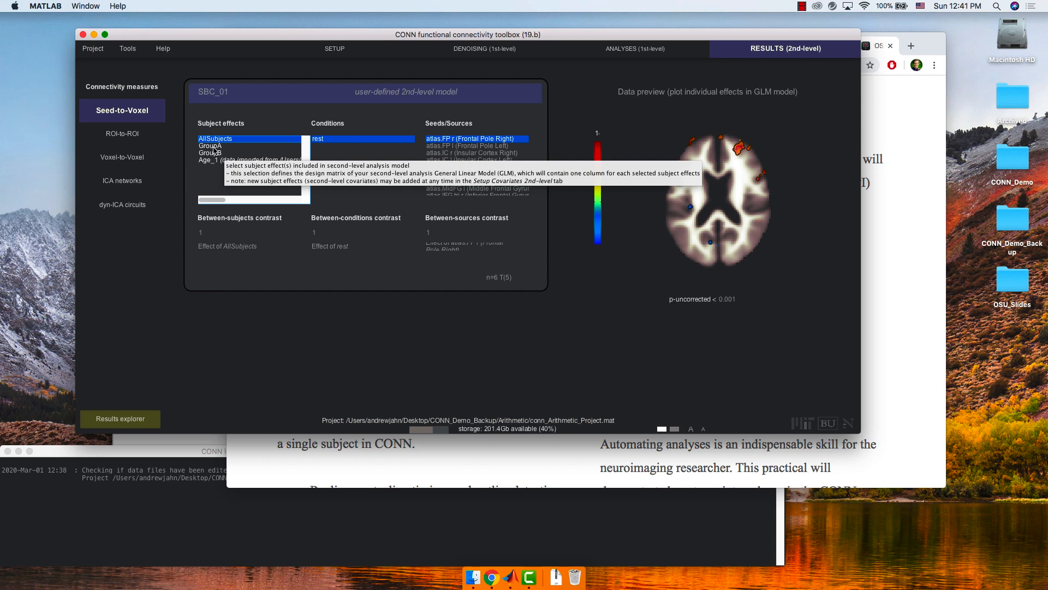
Select GroupA and GroupB with the between-subjects contrast Difference GroupA > GroupB and open the comparison in the results explorer
{"action": "left_click", "coordinate": [213, 146]}
{"action": "left_click", "coordinate": [214, 153], "text": "shift"}
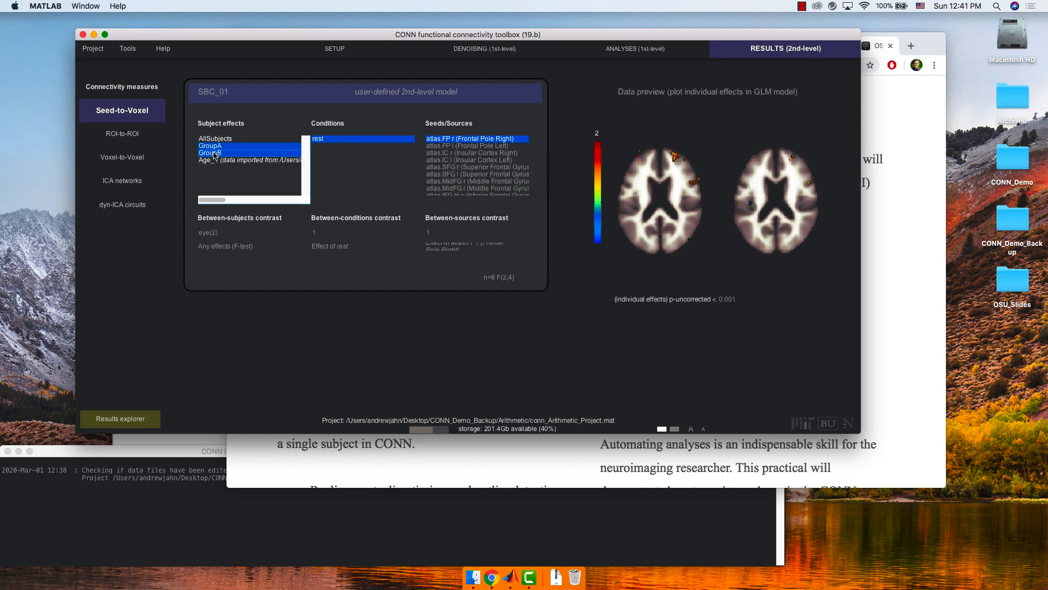
{"action": "left_click", "coordinate": [221, 246]}
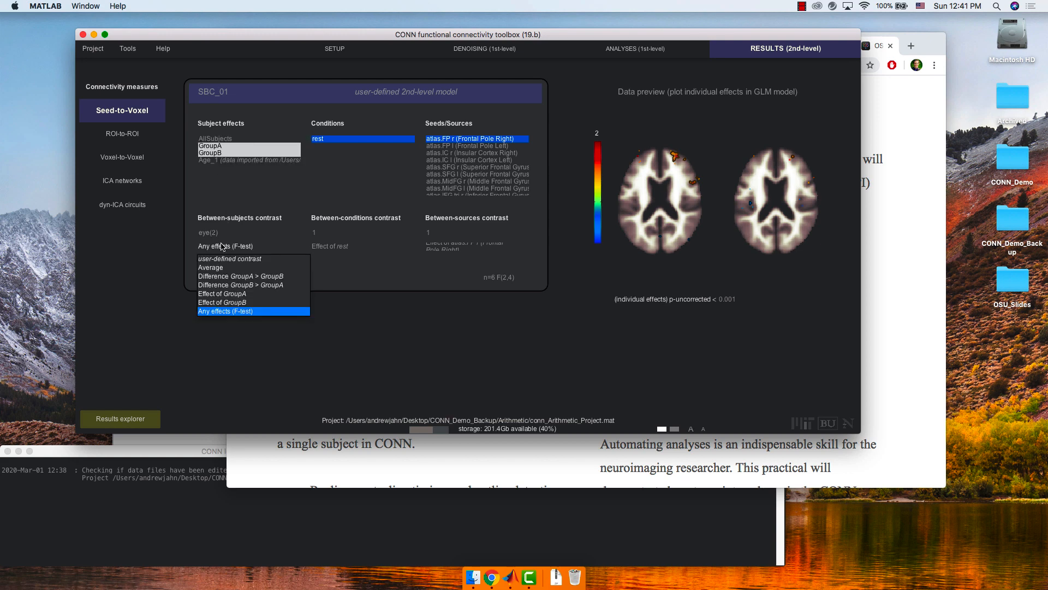
{"action": "left_click", "coordinate": [232, 277]}
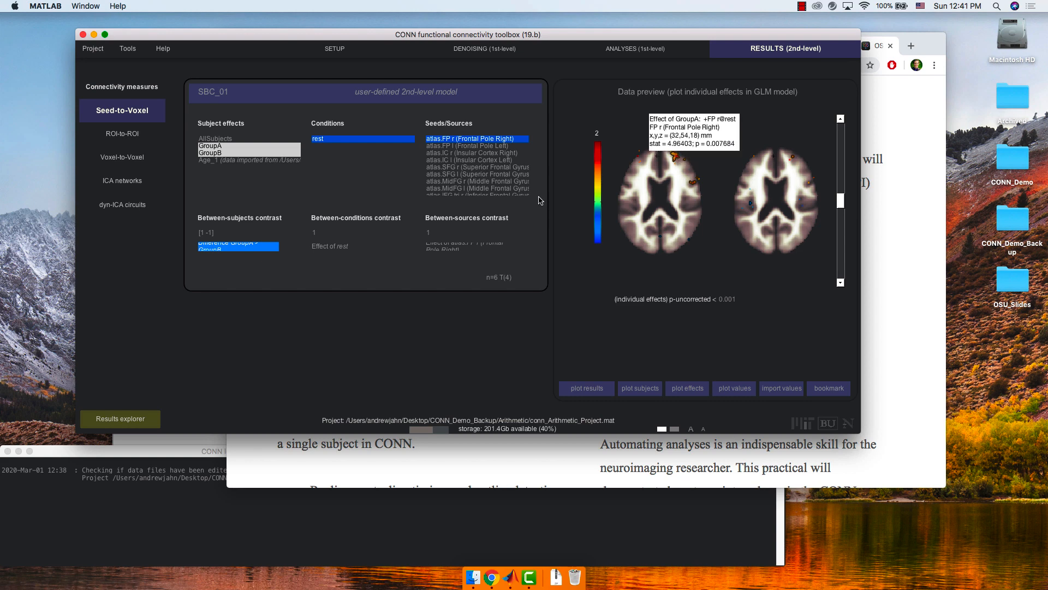
{"action": "left_click", "coordinate": [111, 418]}
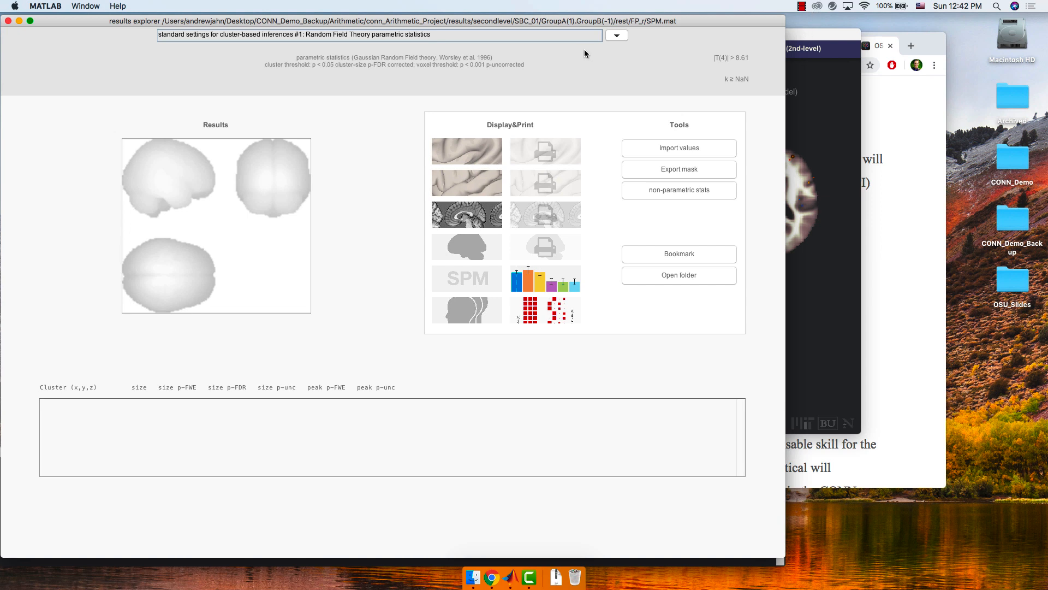
Switch the inference settings to advanced Family-Wise Error control settings
{"action": "left_click", "coordinate": [535, 39]}
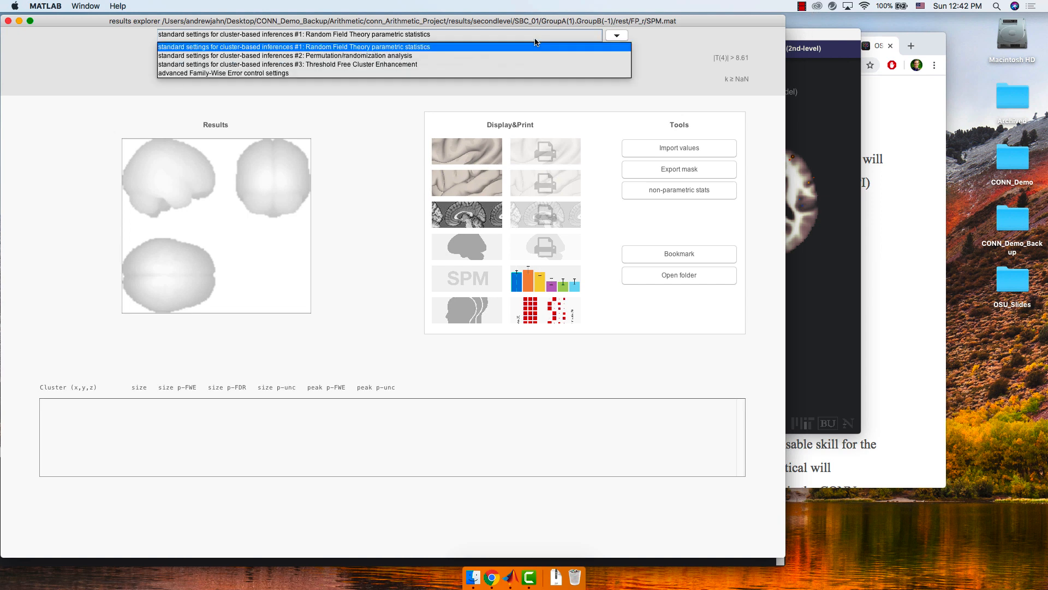
{"action": "left_click", "coordinate": [601, 32]}
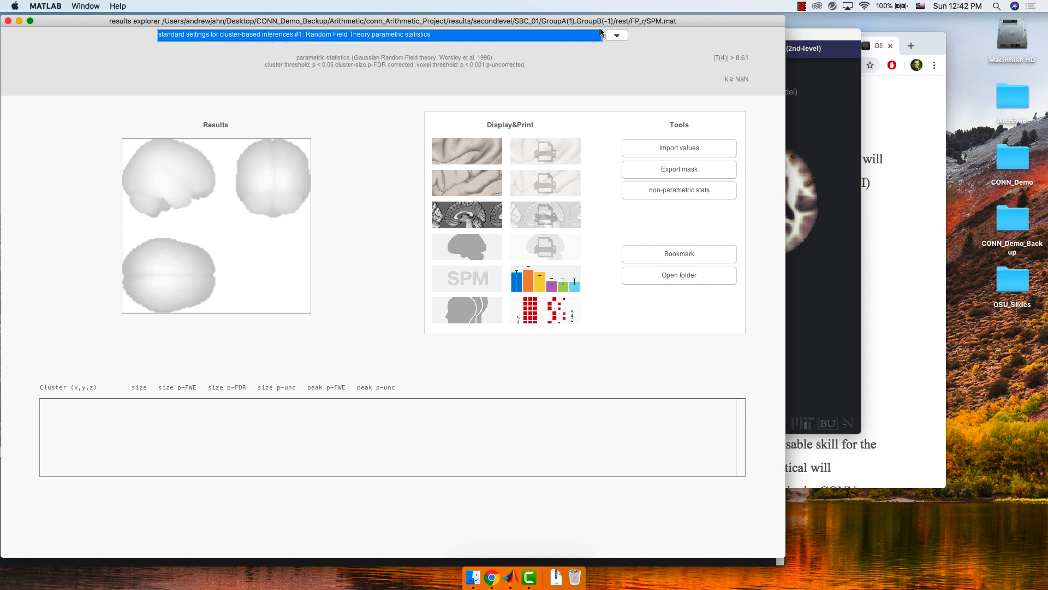
{"action": "left_click", "coordinate": [611, 38]}
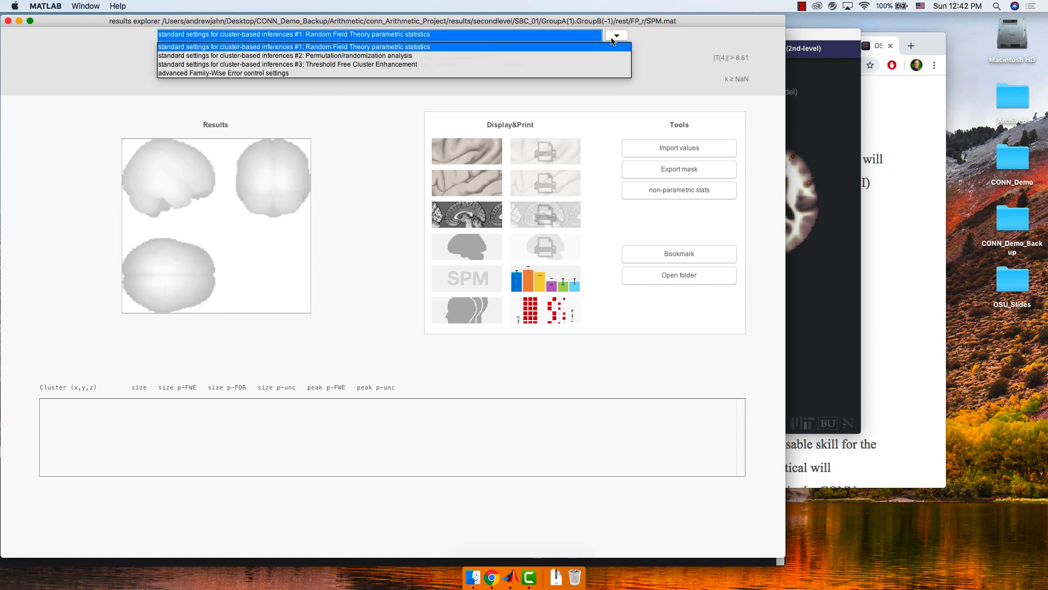
{"action": "left_click", "coordinate": [471, 73]}
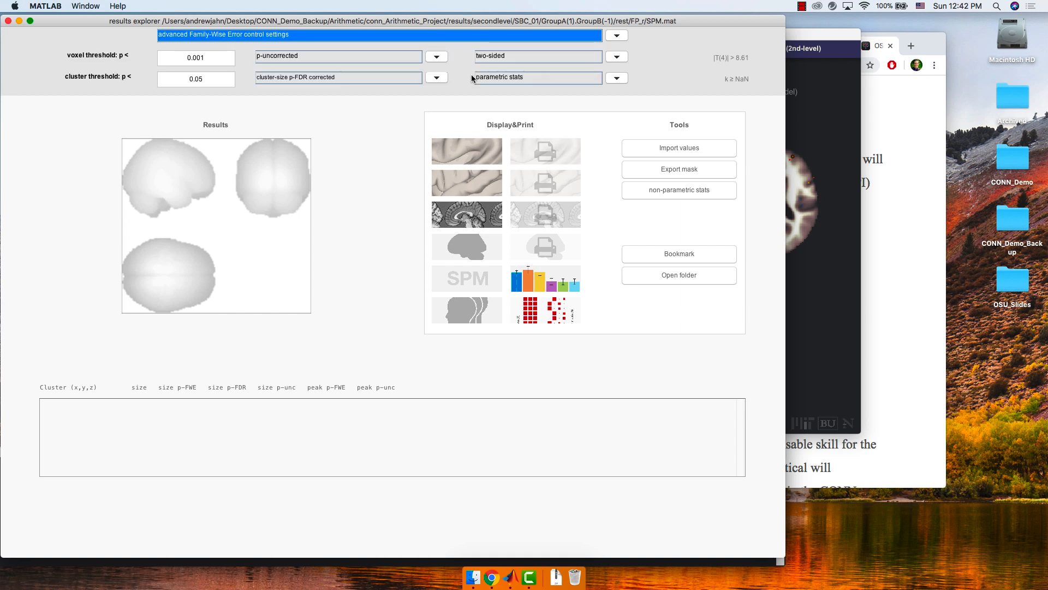
Set the voxel threshold to p < 0.1 and apply it to the group-difference results
{"action": "left_click", "coordinate": [226, 59]}
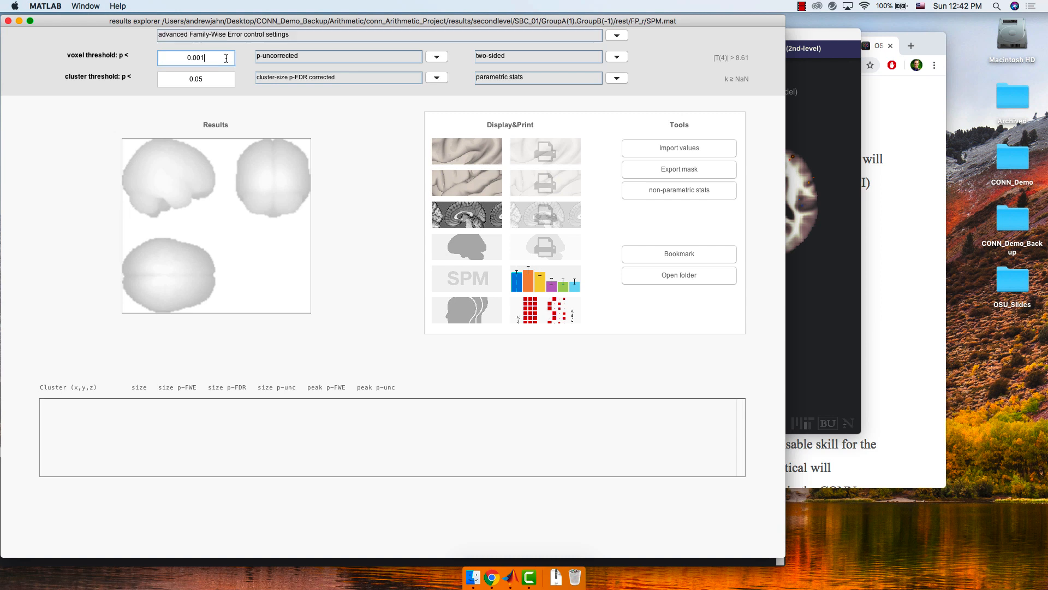
{"action": "key", "text": "BackSpace"}
{"action": "key", "text": "BackSpace"}
{"action": "key", "text": "BackSpace"}
{"action": "type", "text": "1"}
{"action": "key", "text": "Return"}
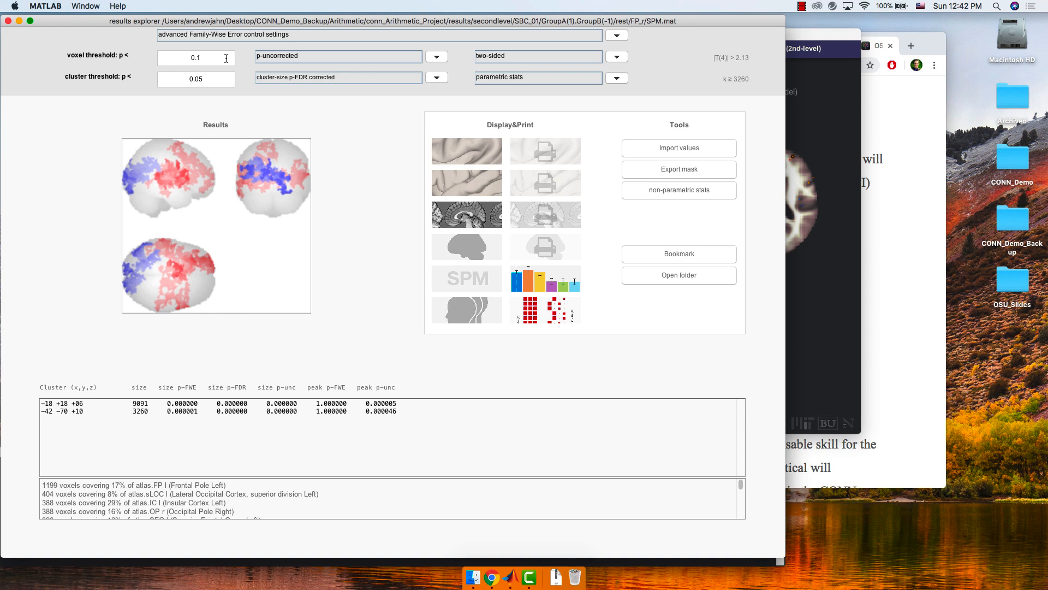
Review the available inference settings and check the group contrast defined in the main CONN window
{"action": "left_click", "coordinate": [249, 37]}
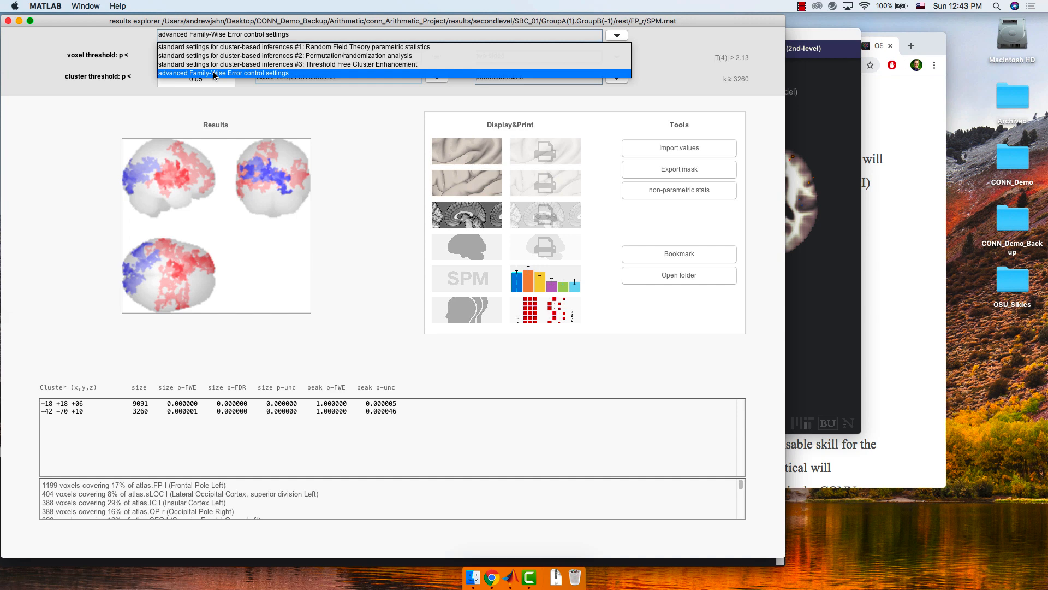
{"action": "left_click", "coordinate": [79, 148]}
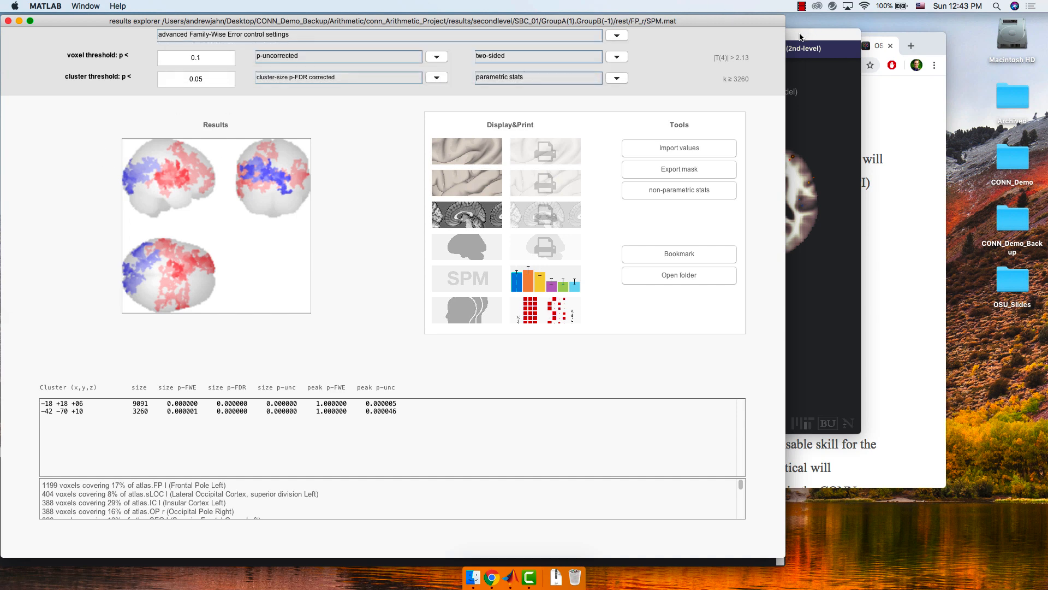
{"action": "left_click_drag", "start_coordinate": [800, 37], "coordinate": [861, 36]}
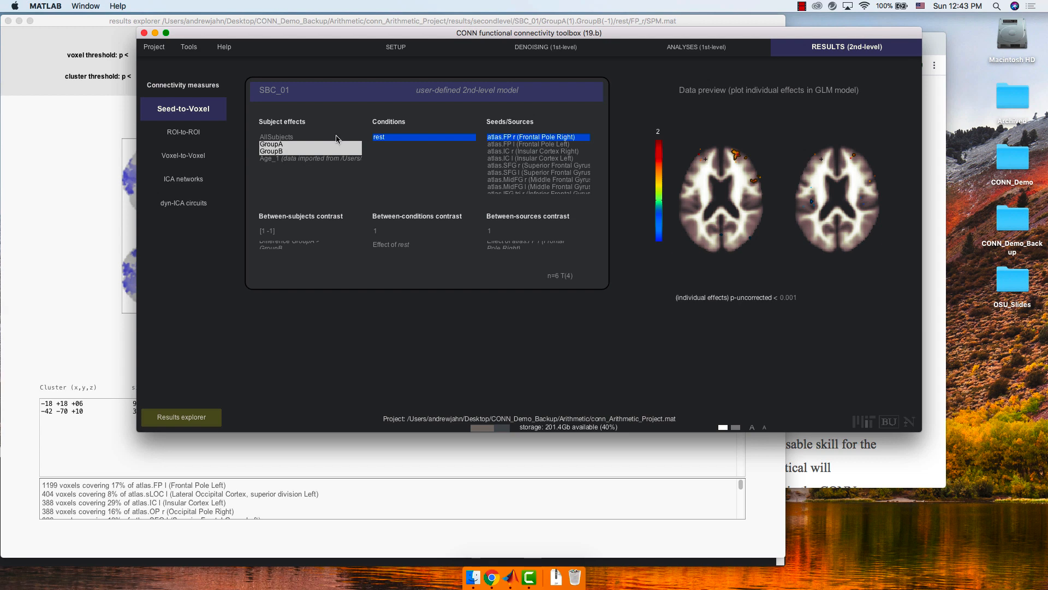
{"action": "left_click", "coordinate": [82, 201]}
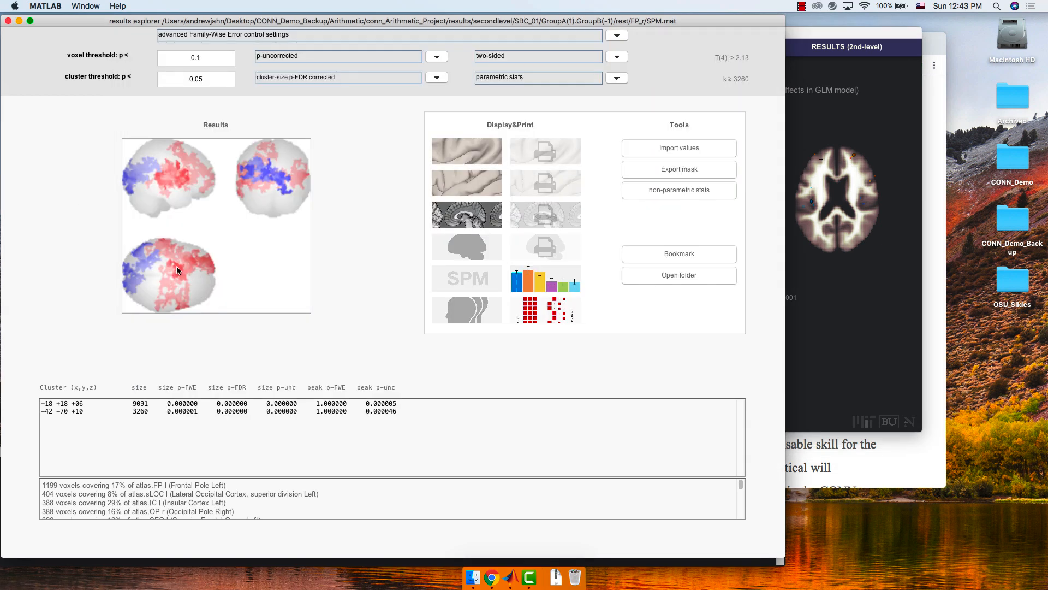
Select the red cluster on the brain projection and read through the atlas regions it covers
{"action": "left_click", "coordinate": [207, 262]}
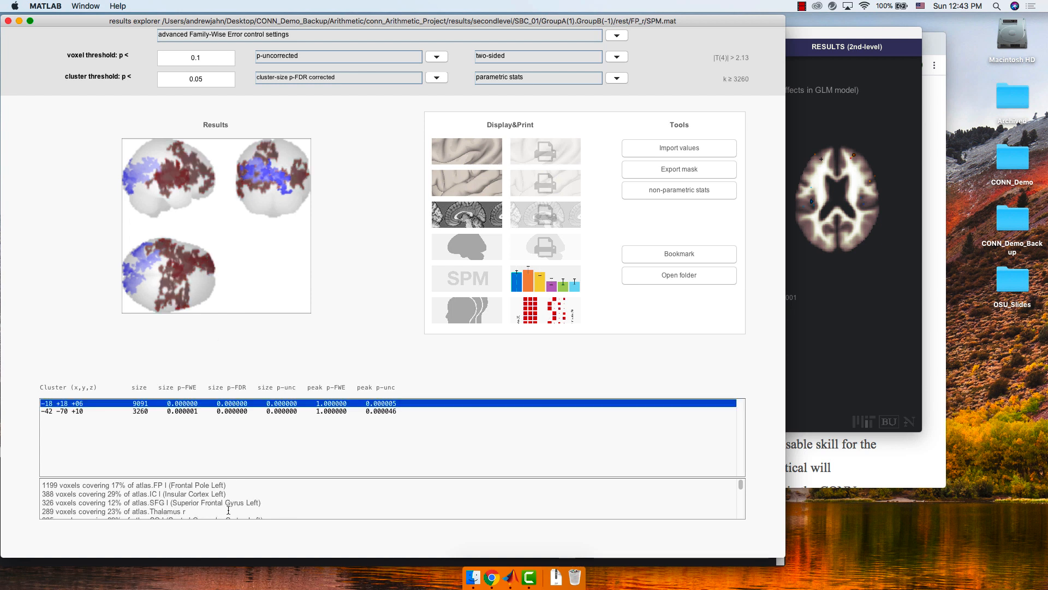
{"action": "scroll", "coordinate": [228, 510], "scroll_direction": "down", "scroll_amount": 10}
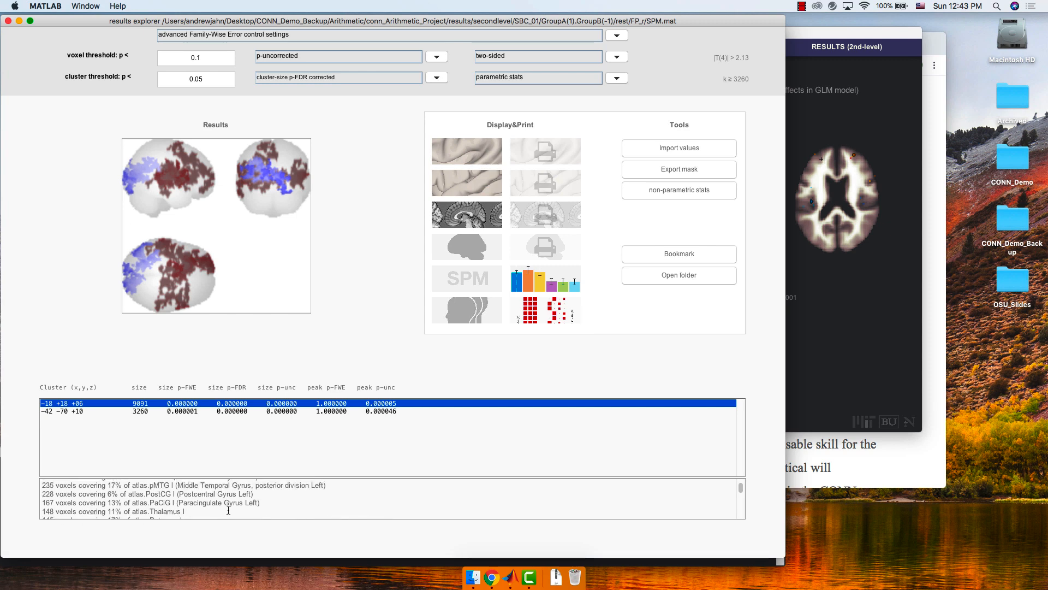
{"action": "scroll", "coordinate": [228, 510], "scroll_direction": "up", "scroll_amount": 10}
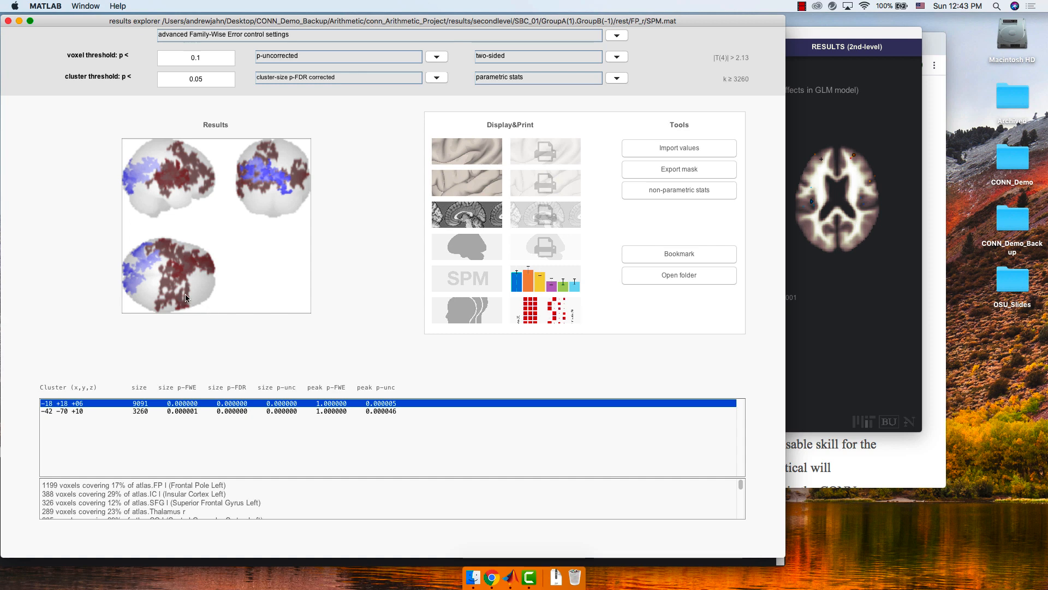
{"action": "left_click", "coordinate": [246, 38]}
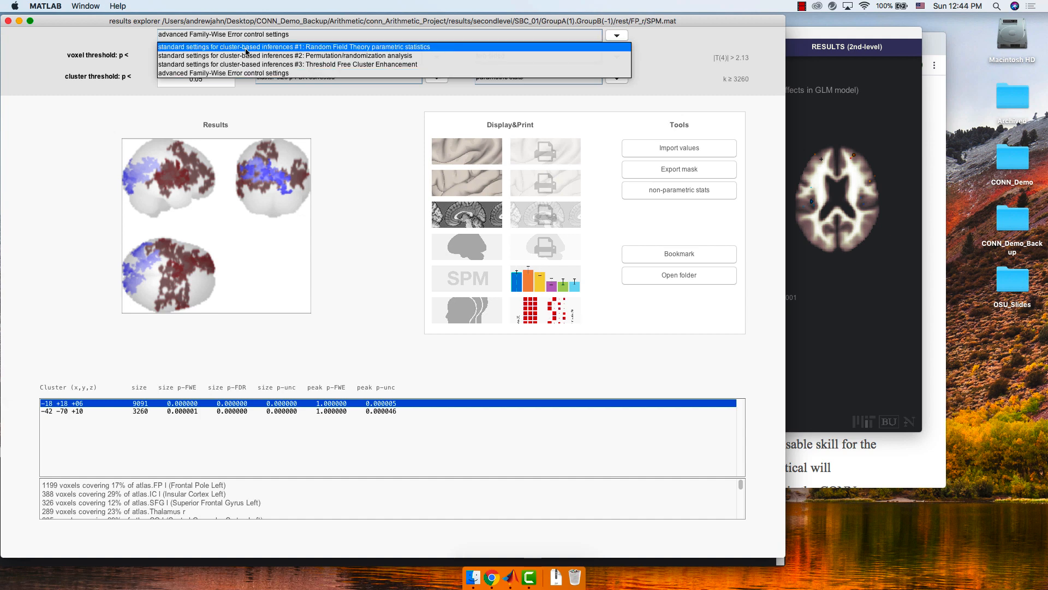
{"action": "left_click", "coordinate": [286, 21]}
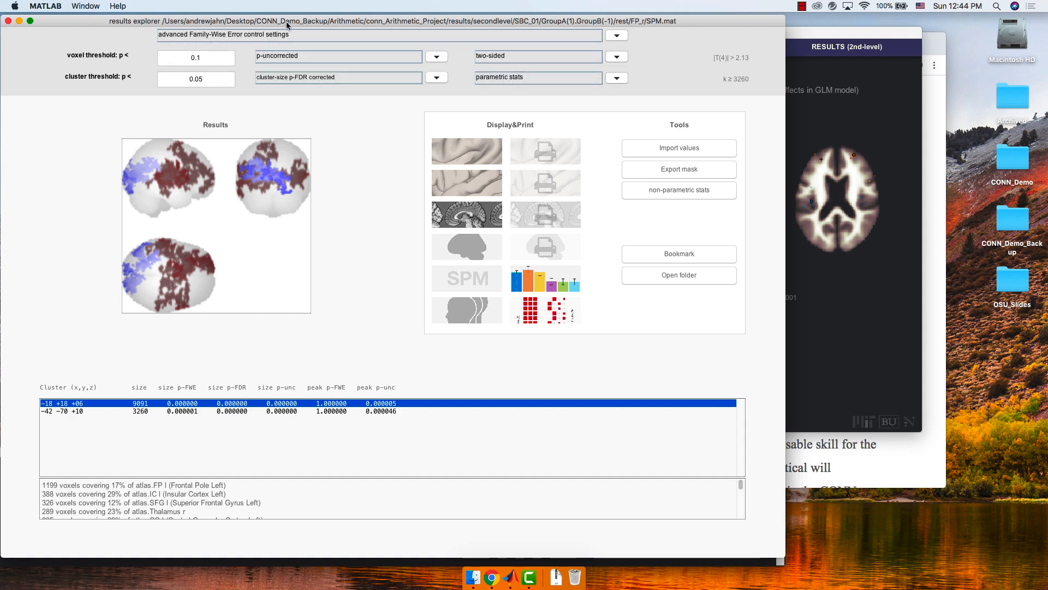
Close the group-difference results and recompute the results for the AllSubjects effect, overwriting the existing analysis
{"action": "left_click", "coordinate": [8, 21]}
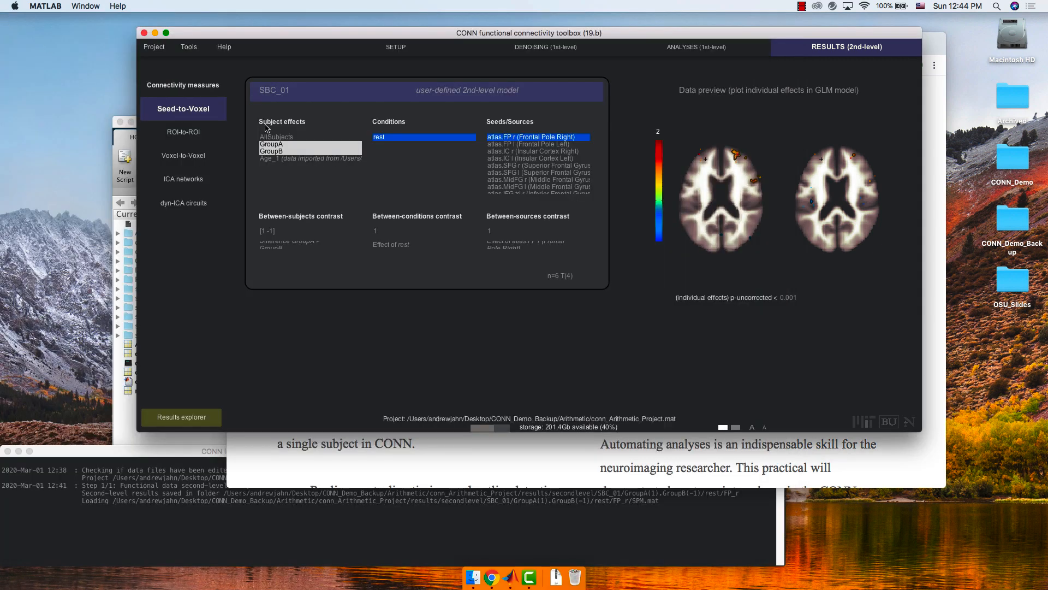
{"action": "left_click", "coordinate": [284, 138]}
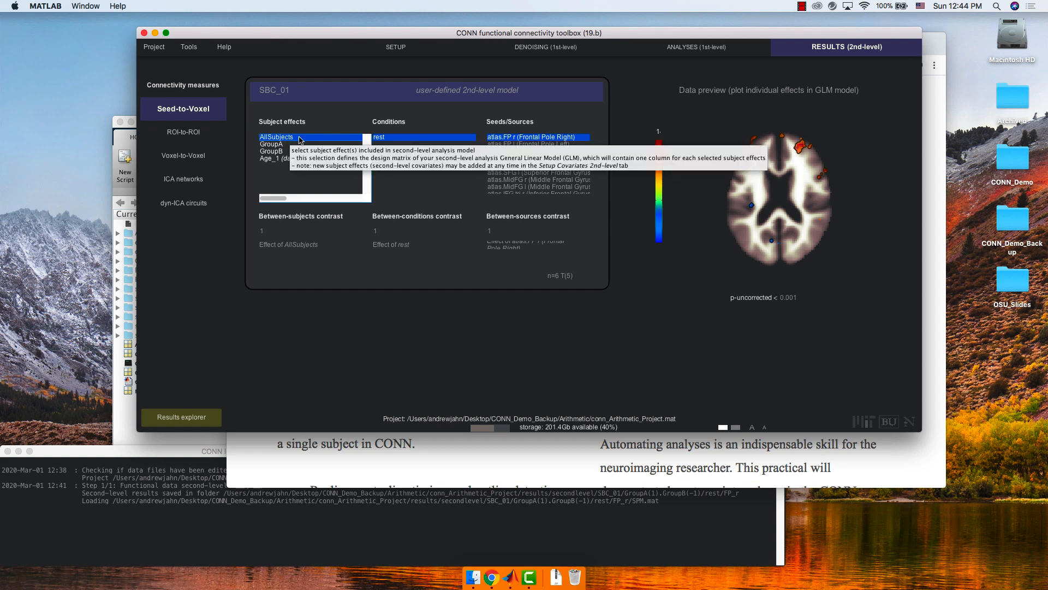
{"action": "left_click", "coordinate": [182, 418]}
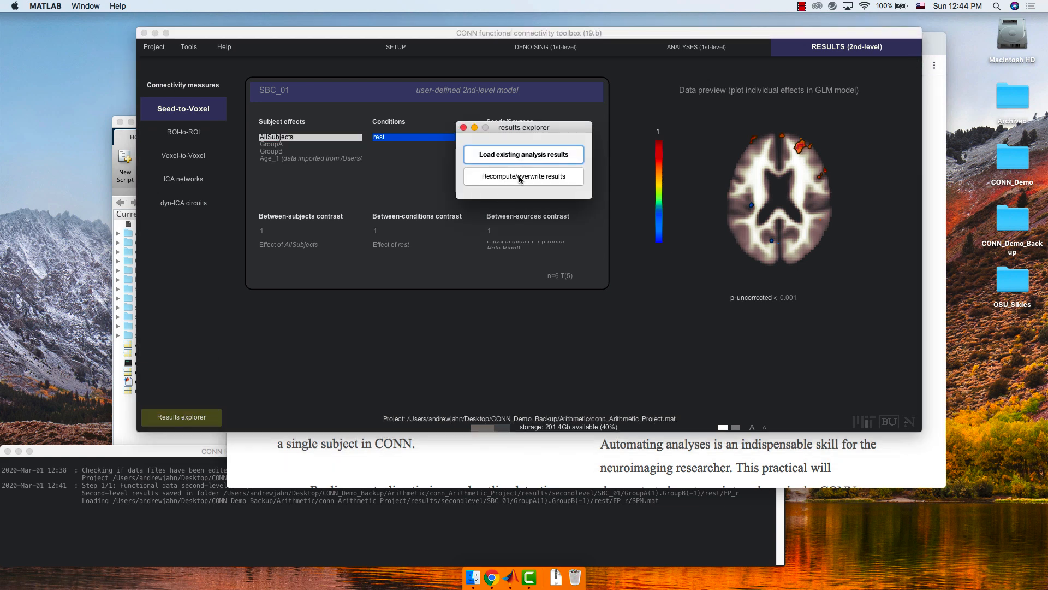
{"action": "left_click", "coordinate": [519, 177]}
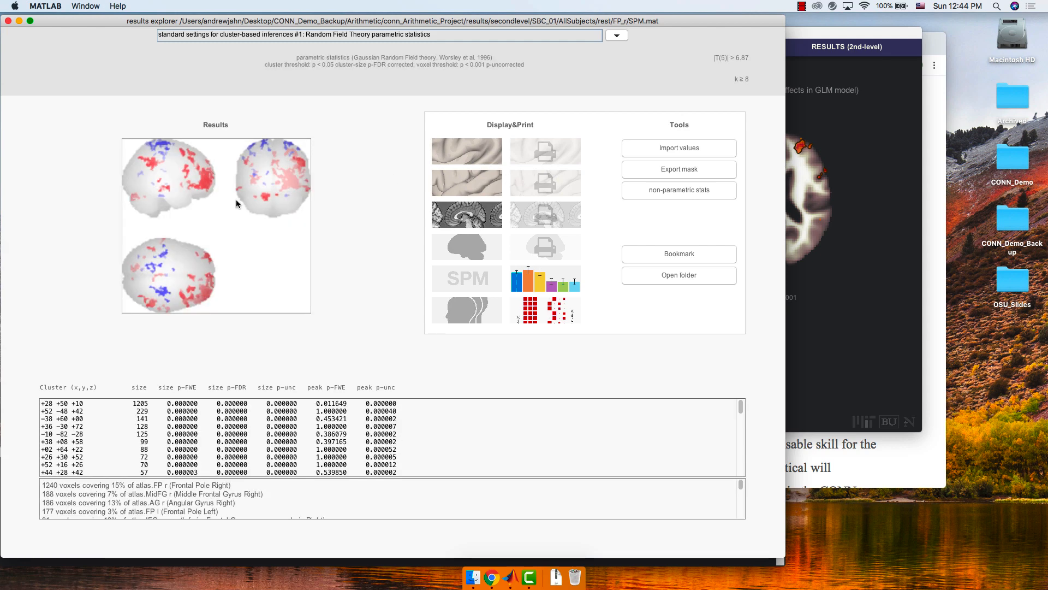
Preview the AllSubjects effect for the seed atlas.FP l (Frontal Pole Left) in the main CONN window and return to the results explorer
{"action": "left_click", "coordinate": [813, 43]}
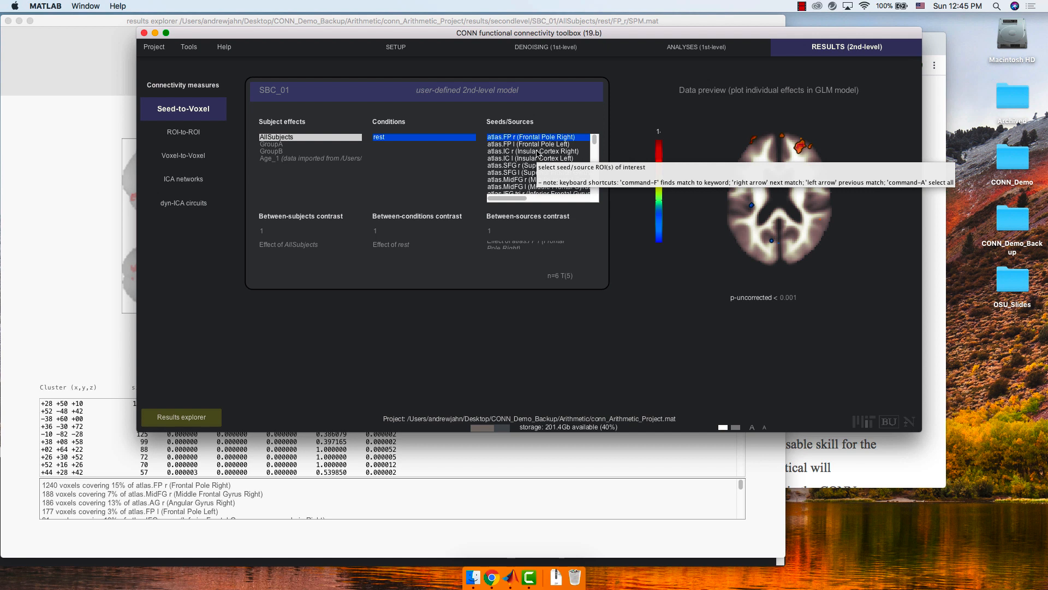
{"action": "left_click", "coordinate": [536, 144]}
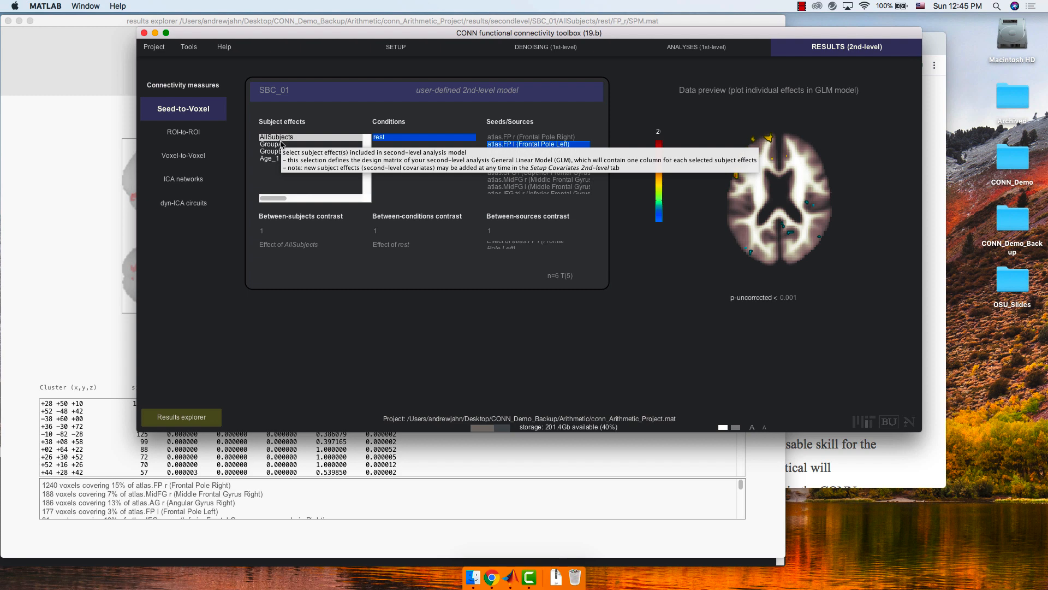
{"action": "left_click", "coordinate": [56, 260]}
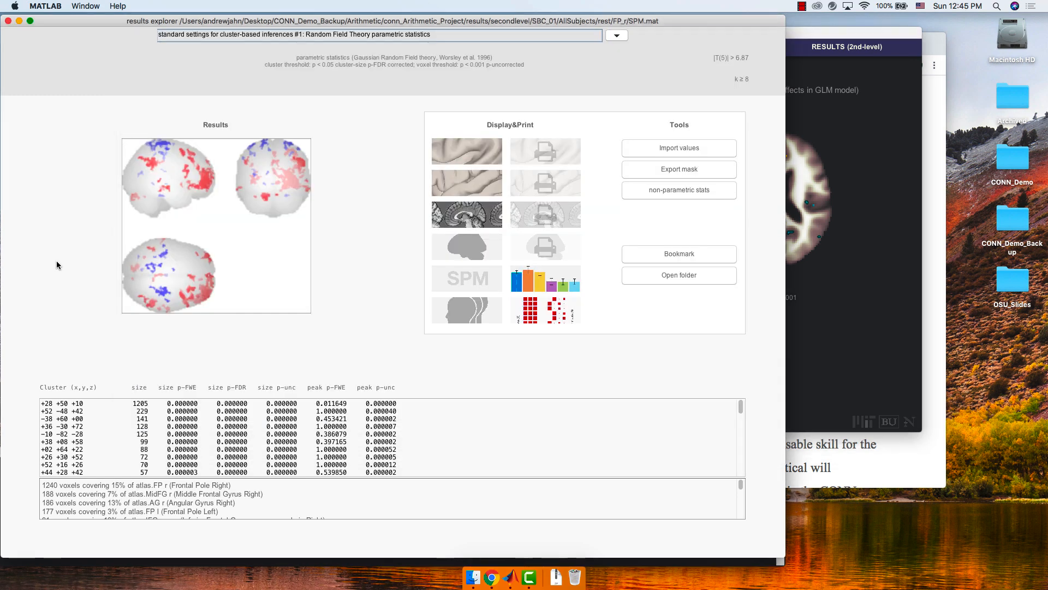
Select the right frontal pole cluster and inspect the results on the 3D brain surface, rotated to show the right frontal region
{"action": "left_click", "coordinate": [207, 181]}
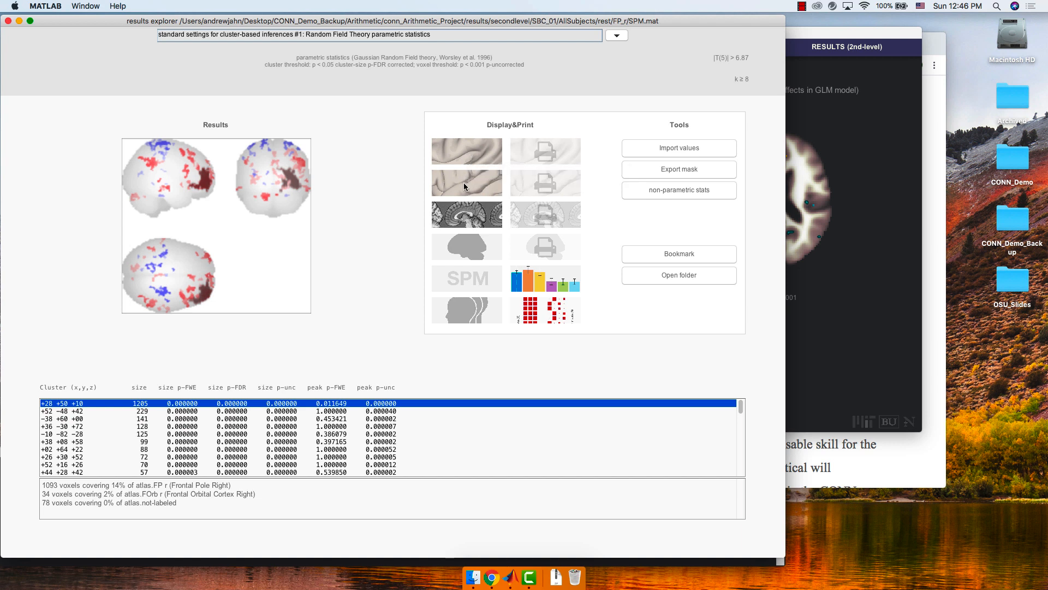
{"action": "left_click", "coordinate": [468, 152]}
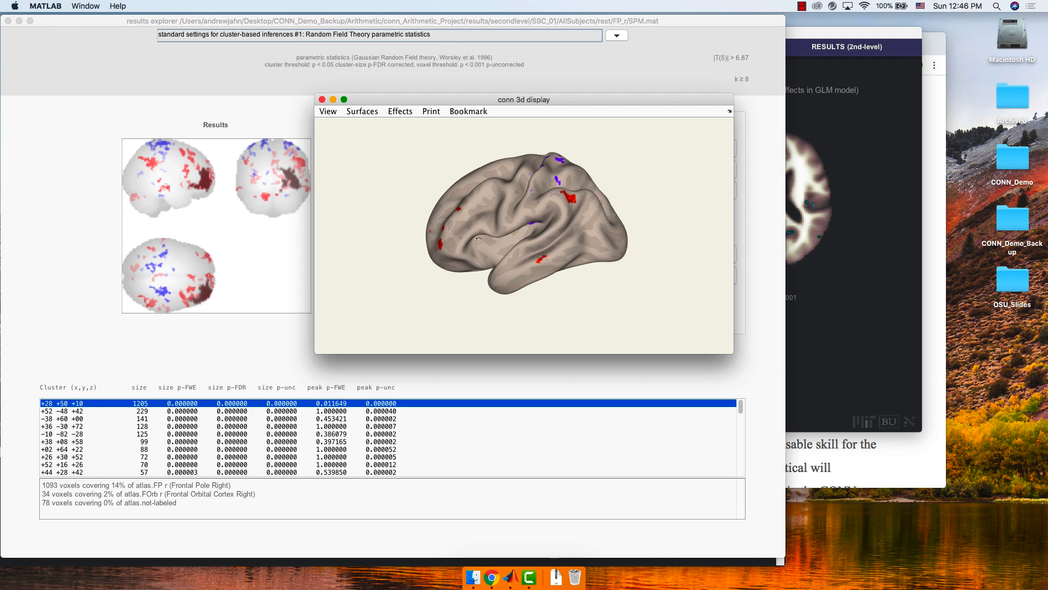
{"action": "left_click_drag", "start_coordinate": [478, 240], "coordinate": [426, 251]}
{"action": "left_click_drag", "start_coordinate": [503, 221], "coordinate": [512, 207]}
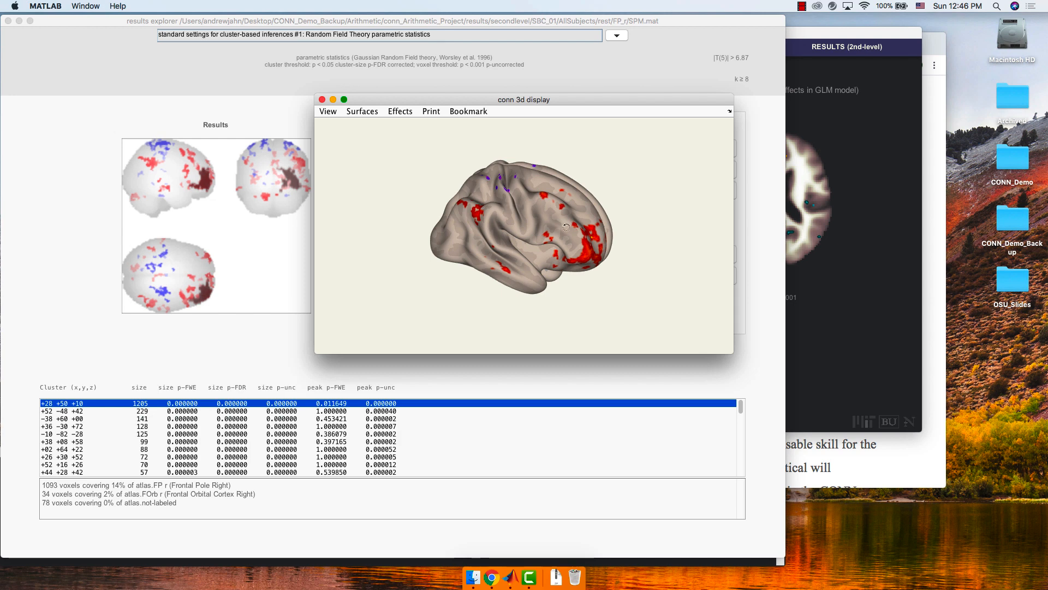
{"action": "left_click_drag", "start_coordinate": [535, 229], "coordinate": [472, 209]}
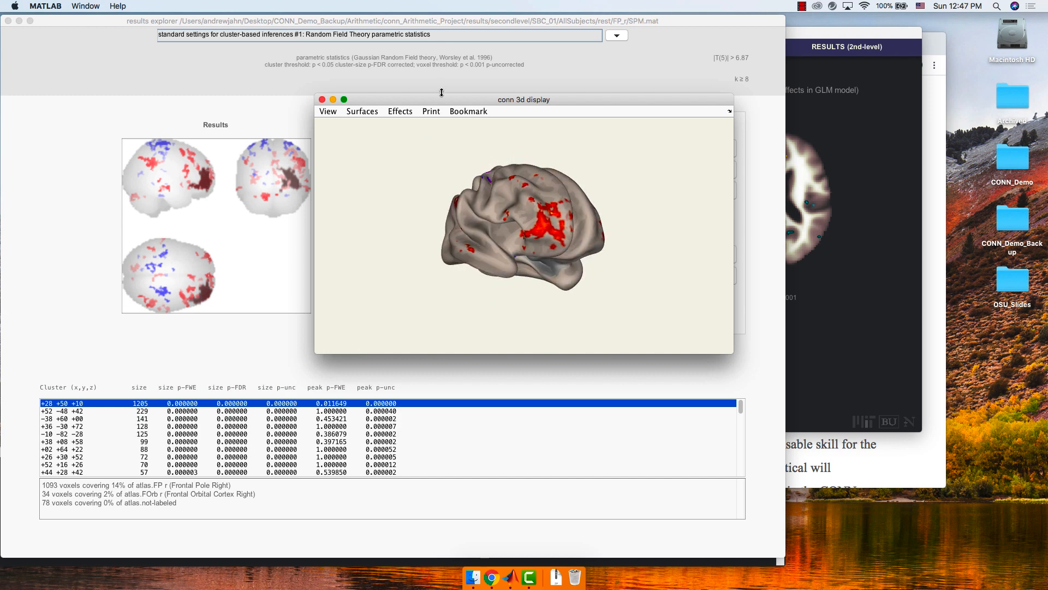
{"action": "left_click_drag", "start_coordinate": [433, 102], "coordinate": [666, 77]}
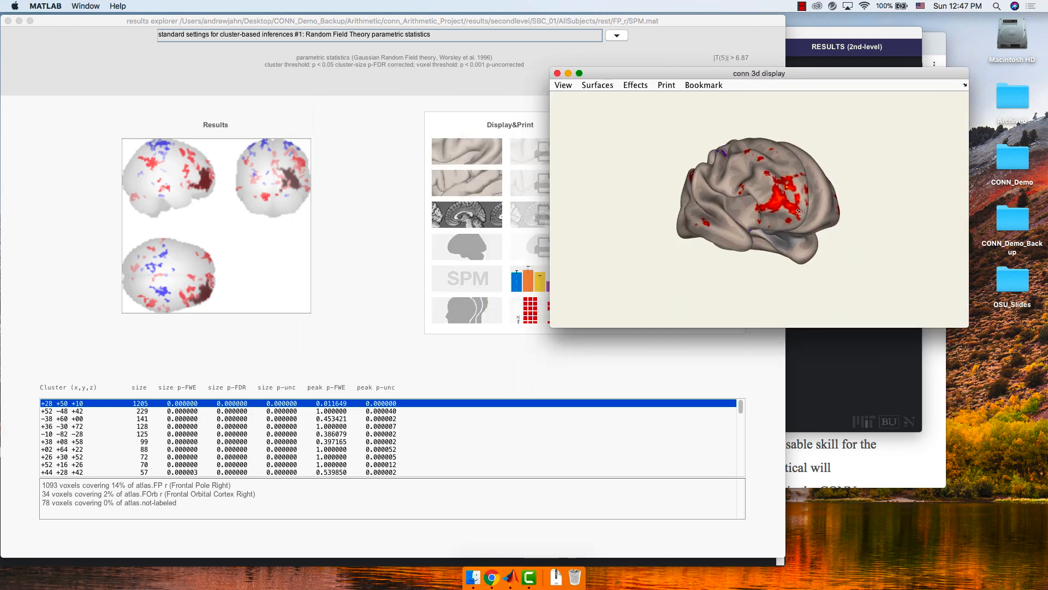
{"action": "left_click_drag", "start_coordinate": [797, 210], "coordinate": [827, 234]}
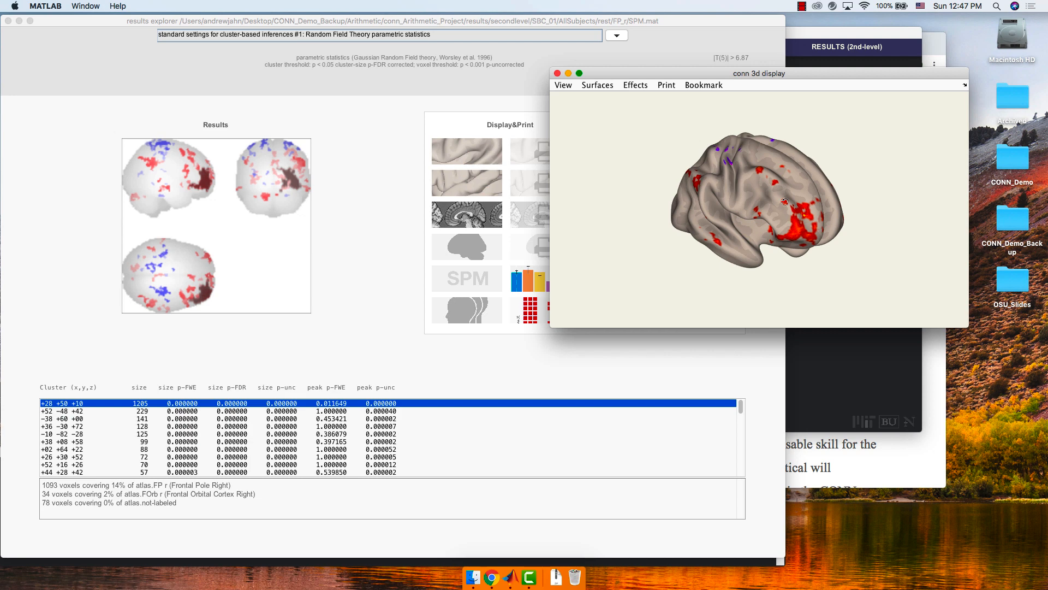
Look up the surface-based analyses (in subject-space) pipeline among the preprocessing options in the project setup, leaving the current pipeline as is
{"action": "left_click", "coordinate": [820, 35]}
{"action": "mouse_move", "coordinate": [386, 50]}
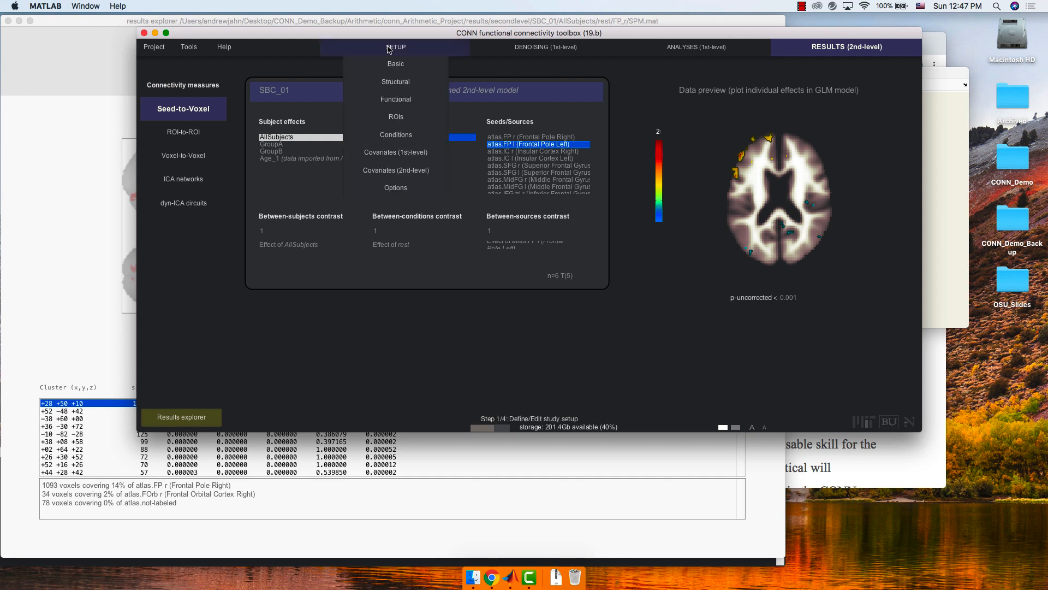
{"action": "left_click", "coordinate": [388, 49]}
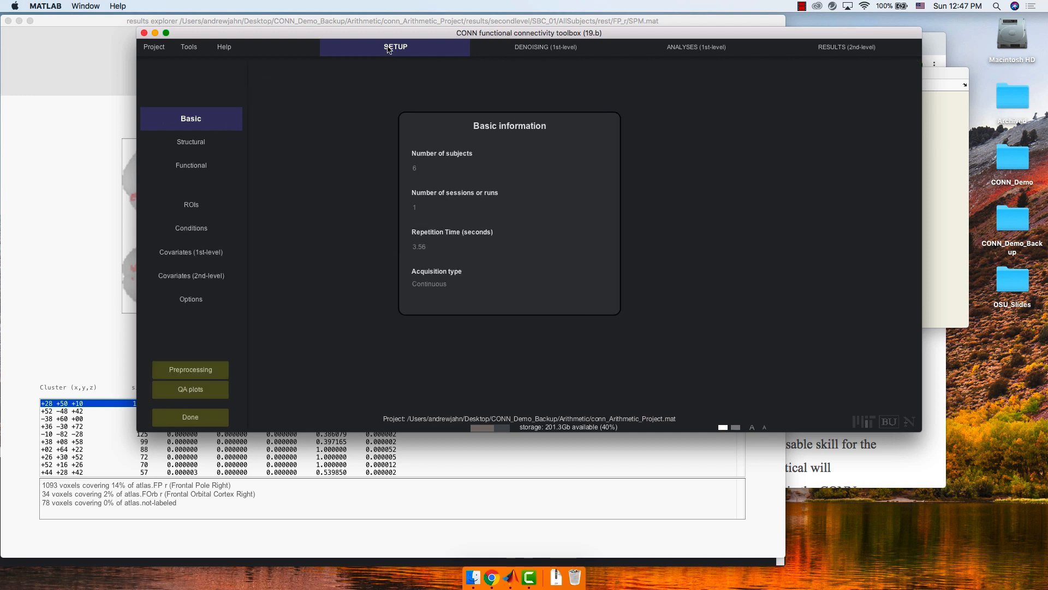
{"action": "left_click", "coordinate": [191, 370]}
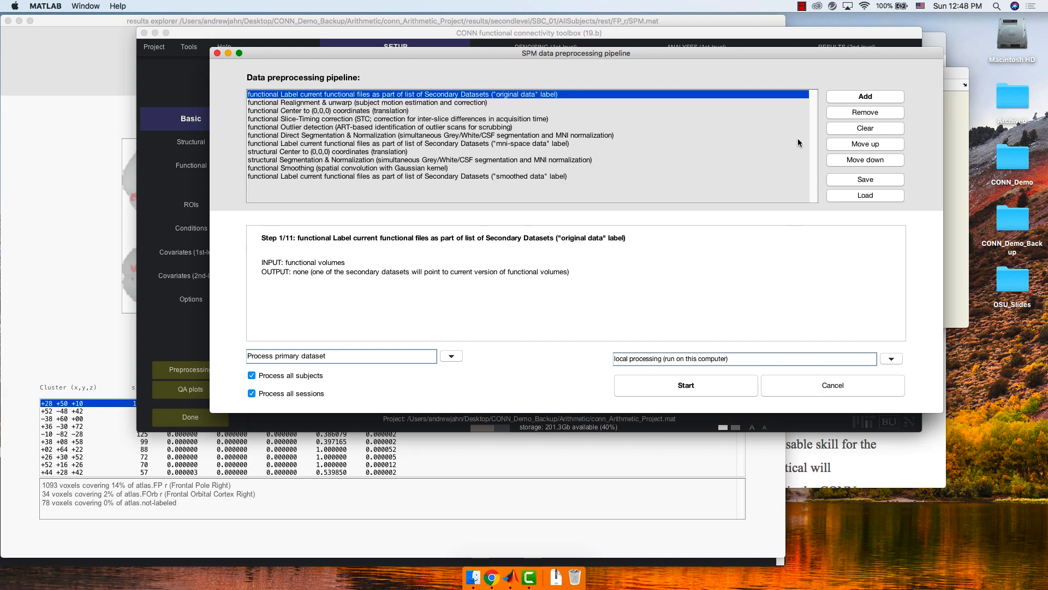
{"action": "left_click", "coordinate": [855, 98]}
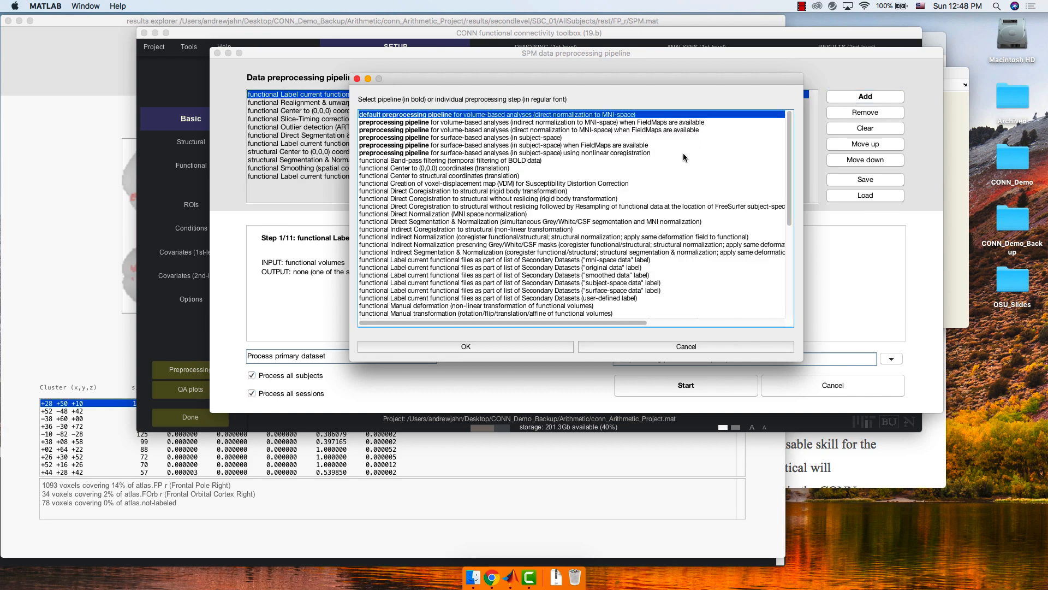
{"action": "left_click", "coordinate": [546, 138]}
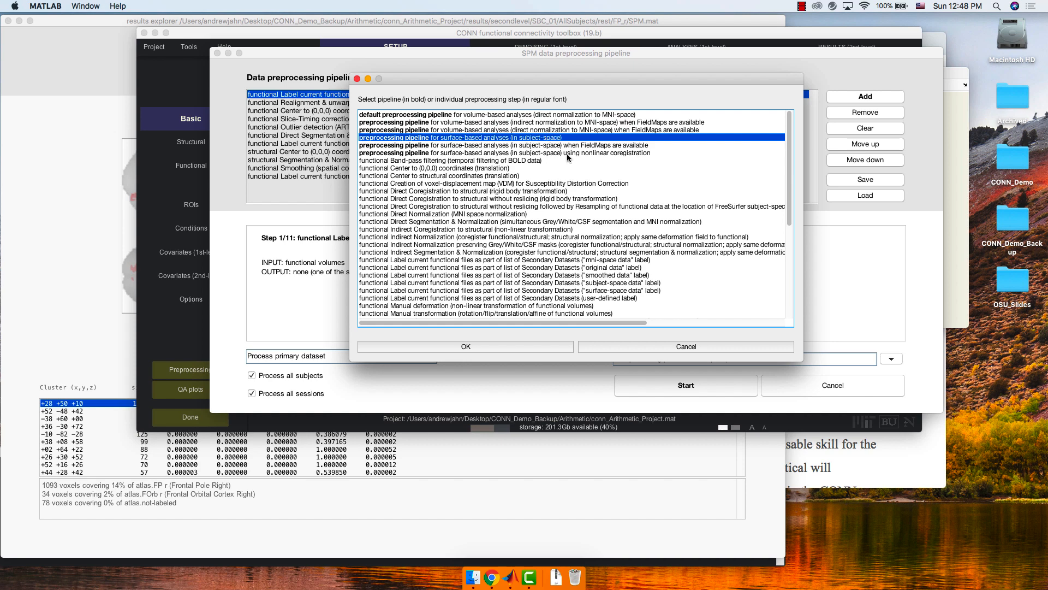
{"action": "left_click", "coordinate": [662, 351]}
{"action": "left_click", "coordinate": [661, 351]}
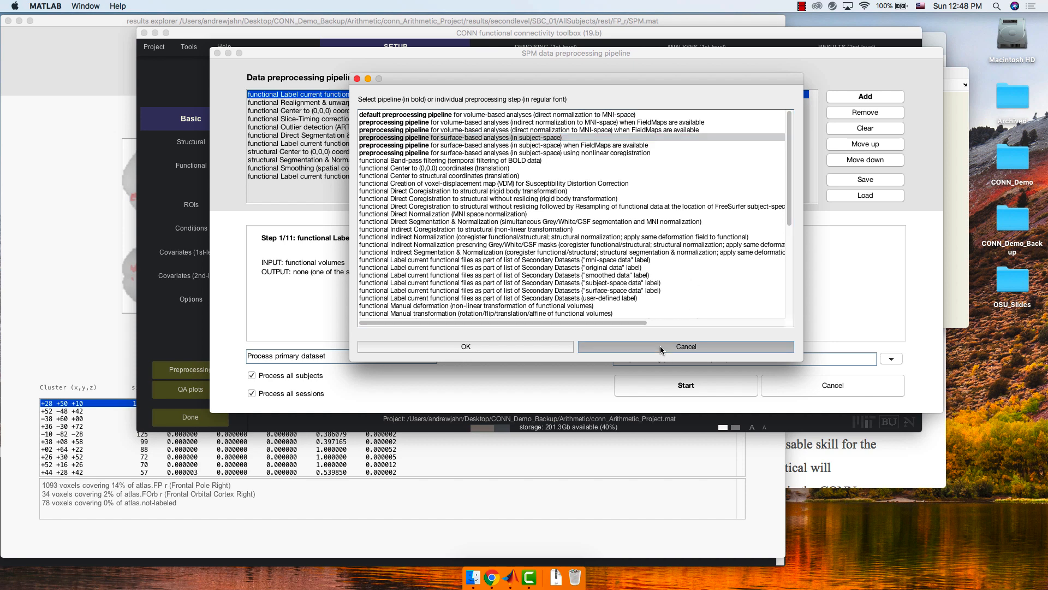
Switch to Chrome and search Andy's Brain Book for "freesurfer"
{"action": "left_click", "coordinate": [831, 448]}
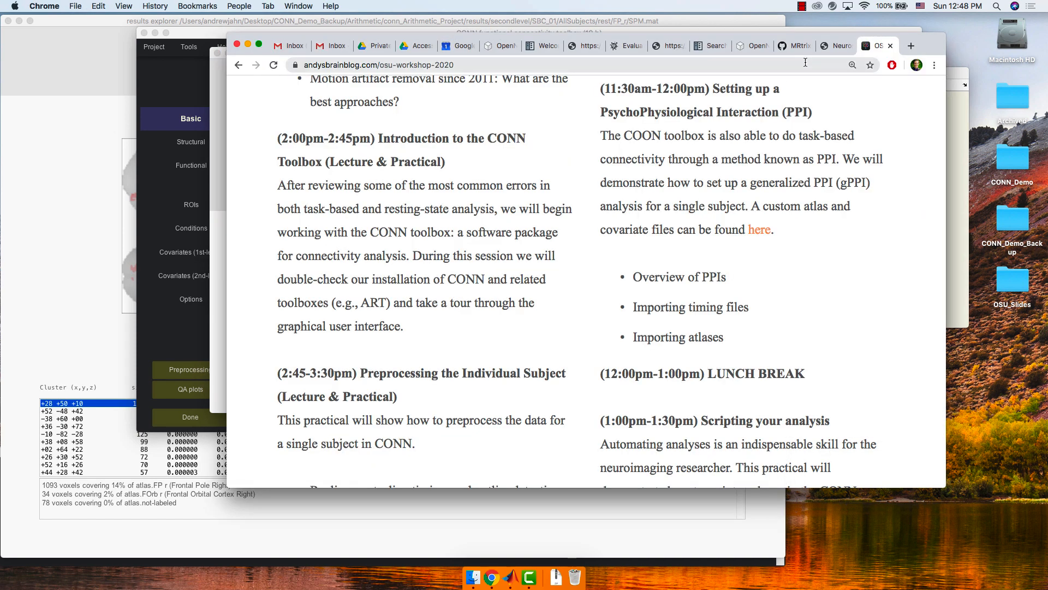
{"action": "left_click", "coordinate": [712, 46]}
{"action": "double_click", "coordinate": [353, 150]}
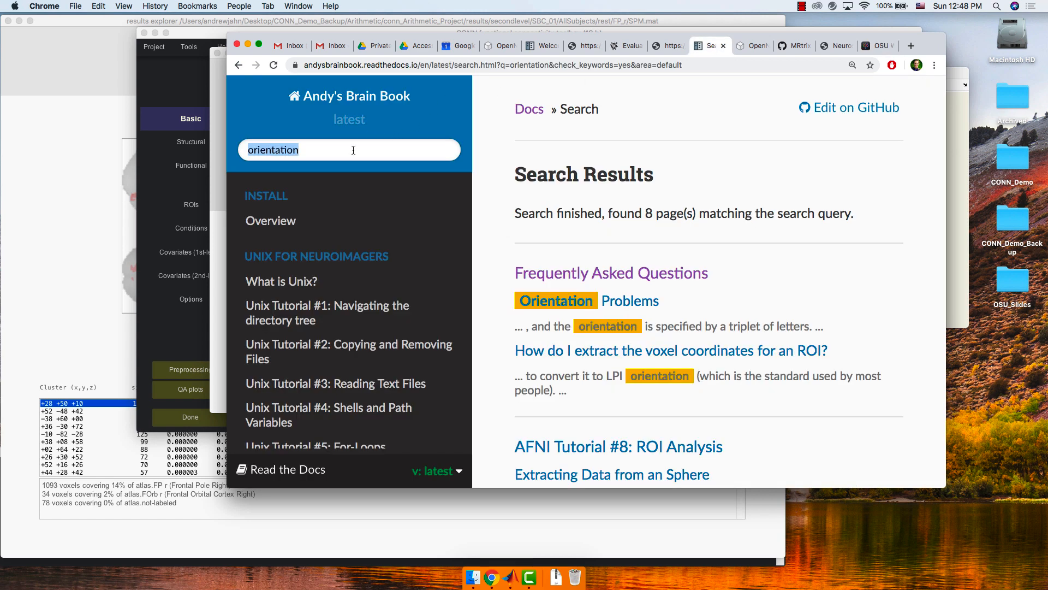
{"action": "type", "text": "freesurfer"}
{"action": "key", "text": "Return"}
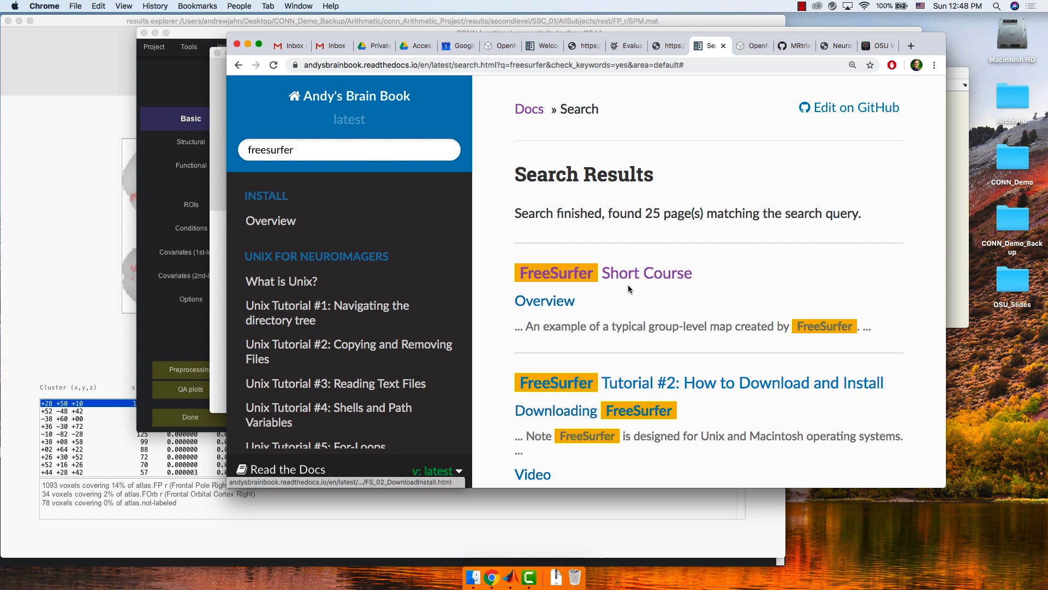
Open the FreeSurfer Short Course page, look over its tutorial list, and put the browser window away
{"action": "left_click", "coordinate": [617, 277]}
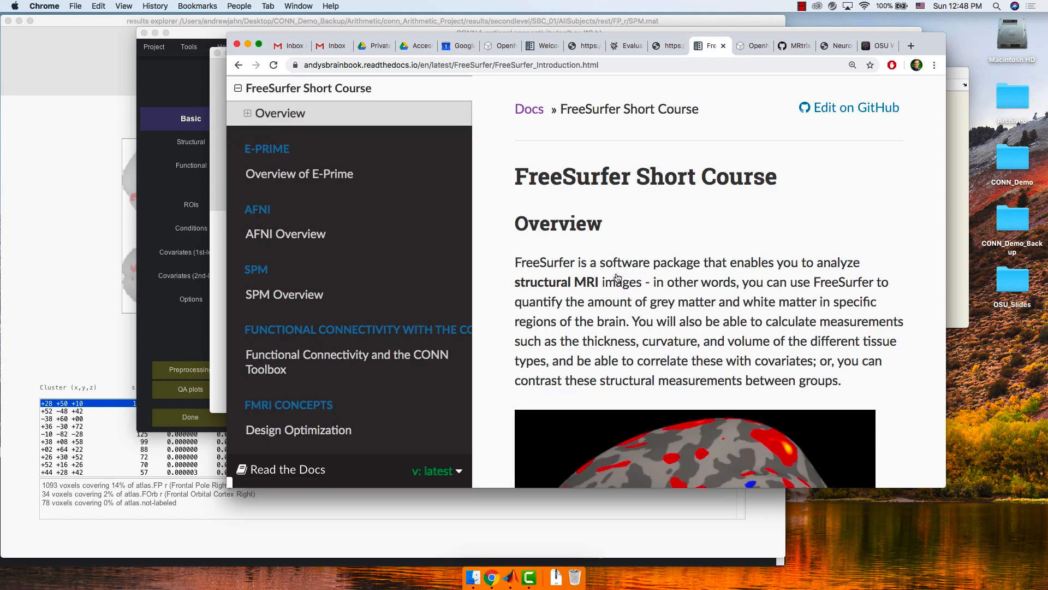
{"action": "scroll", "coordinate": [617, 277], "scroll_direction": "down", "scroll_amount": 10}
{"action": "scroll", "coordinate": [617, 277], "scroll_direction": "down", "scroll_amount": 7}
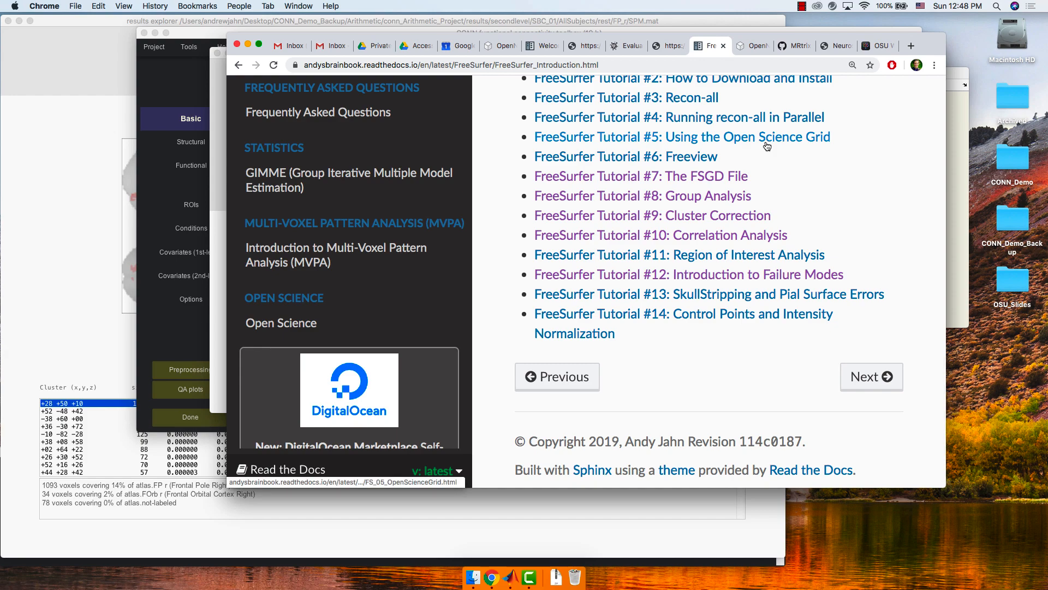
{"action": "scroll", "coordinate": [767, 146], "scroll_direction": "up", "scroll_amount": 3}
{"action": "scroll", "coordinate": [767, 146], "scroll_direction": "up", "scroll_amount": 2}
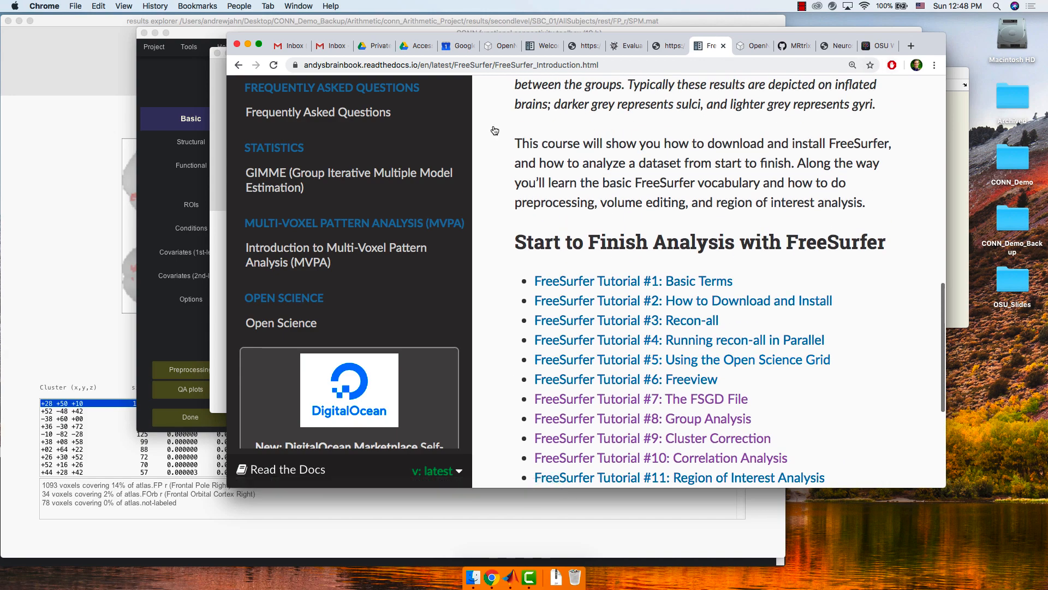
{"action": "left_click", "coordinate": [247, 44]}
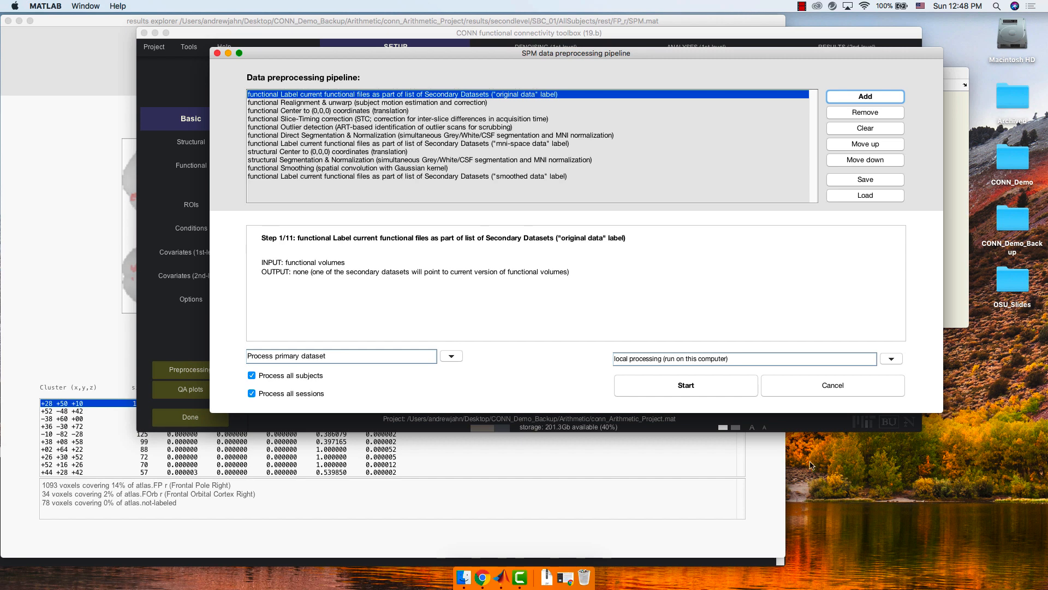
Cancel the preprocessing setup and return through the second-level results to the AllSubjects results explorer
{"action": "left_click", "coordinate": [827, 390]}
{"action": "left_click", "coordinate": [839, 45]}
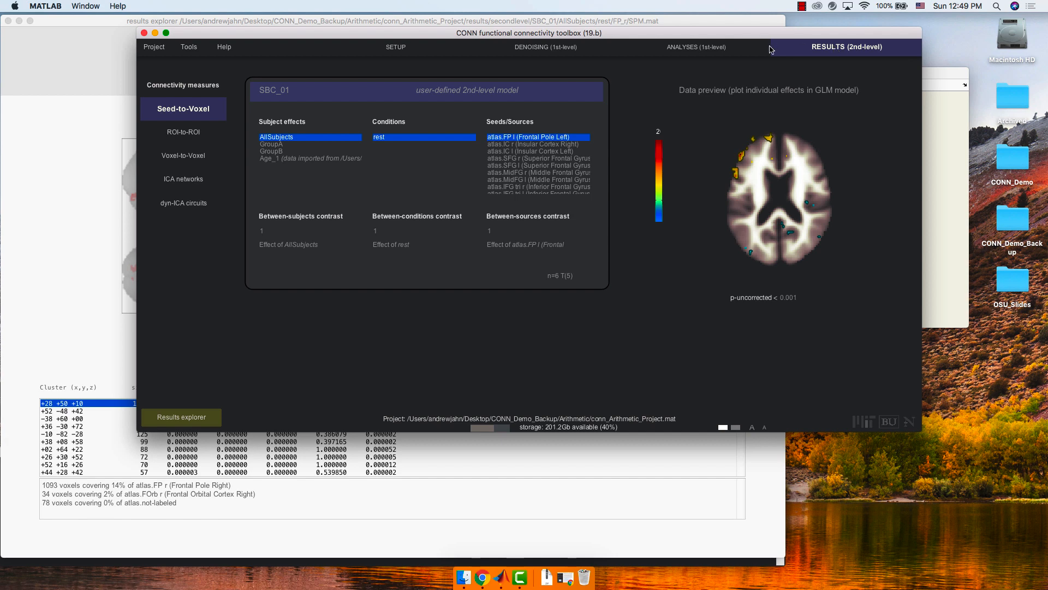
{"action": "left_click", "coordinate": [90, 291]}
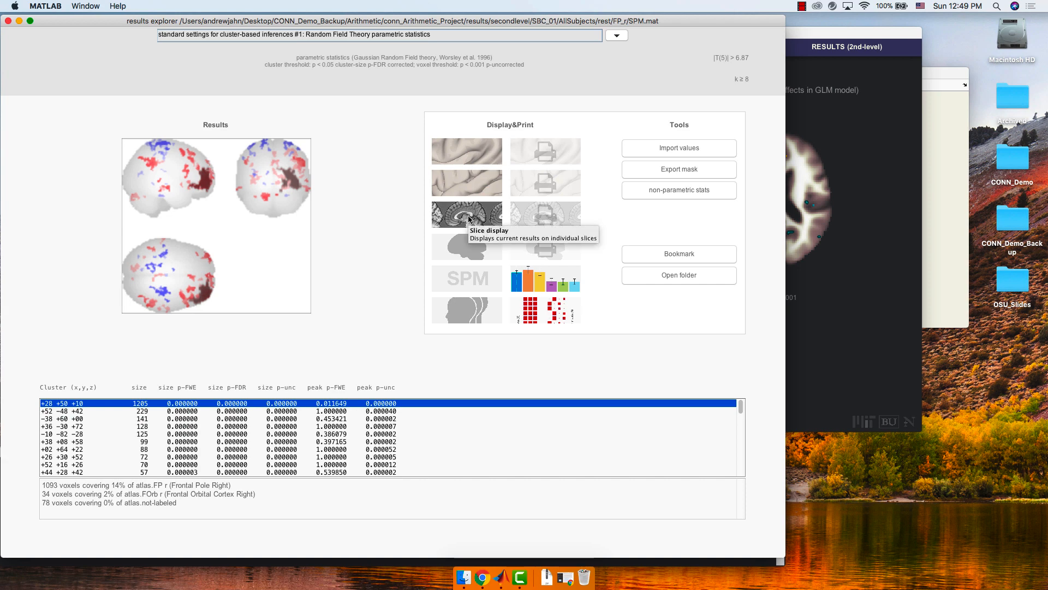
View the connectivity result in SPM with no masking, unadjusted p threshold 0.001 and a 70-voxel extent threshold, and close the SPM windows
{"action": "left_click", "coordinate": [468, 278]}
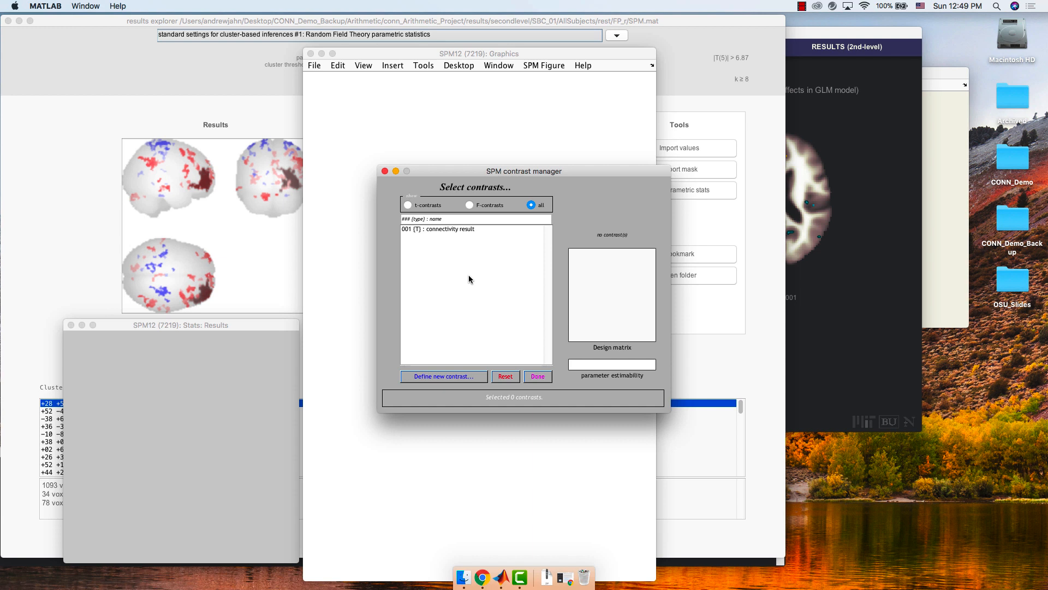
{"action": "double_click", "coordinate": [468, 274]}
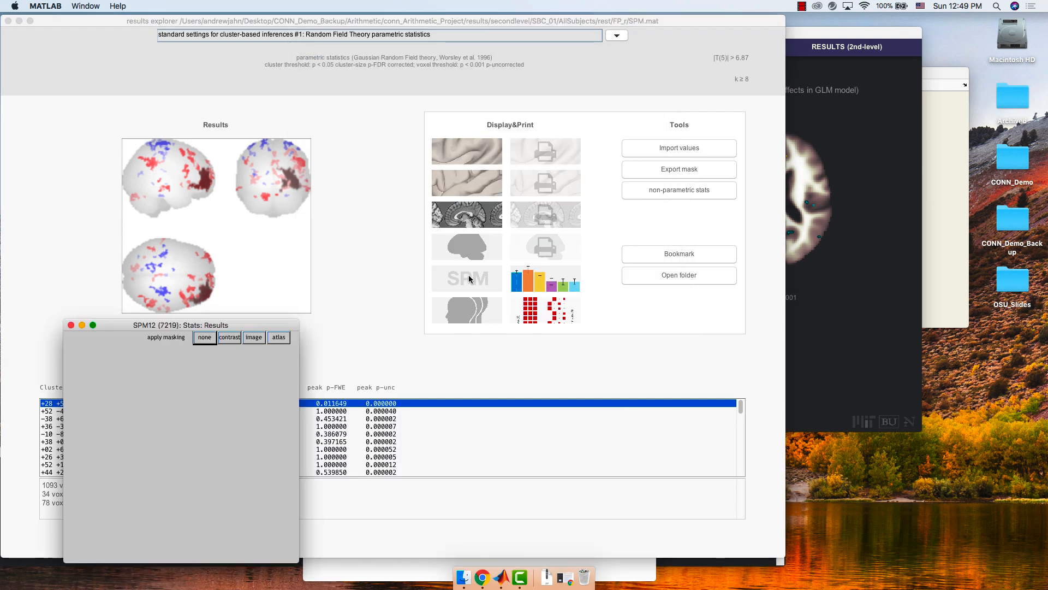
{"action": "left_click", "coordinate": [205, 337]}
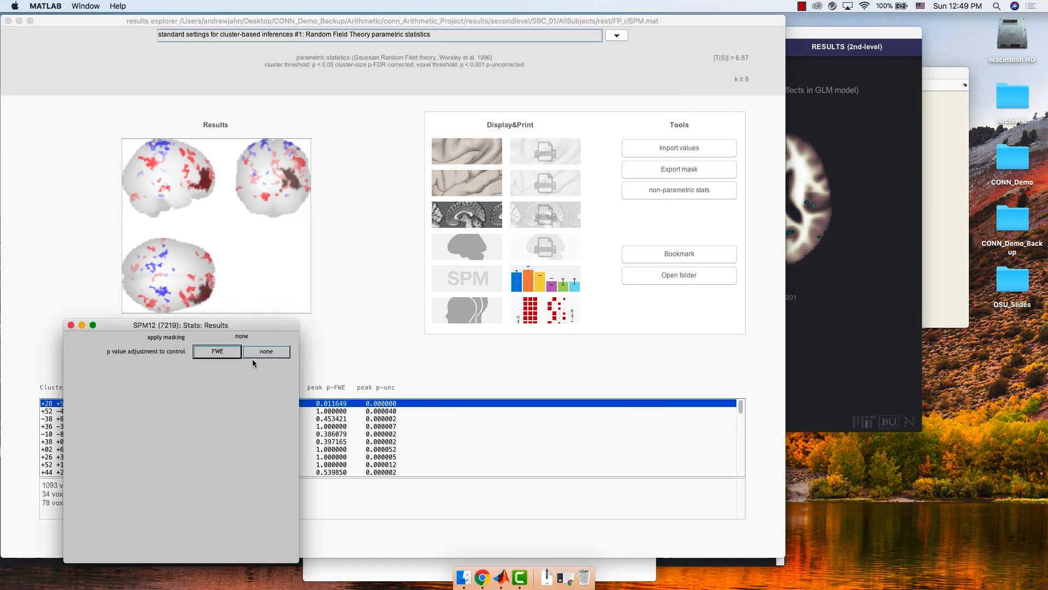
{"action": "left_click", "coordinate": [267, 353]}
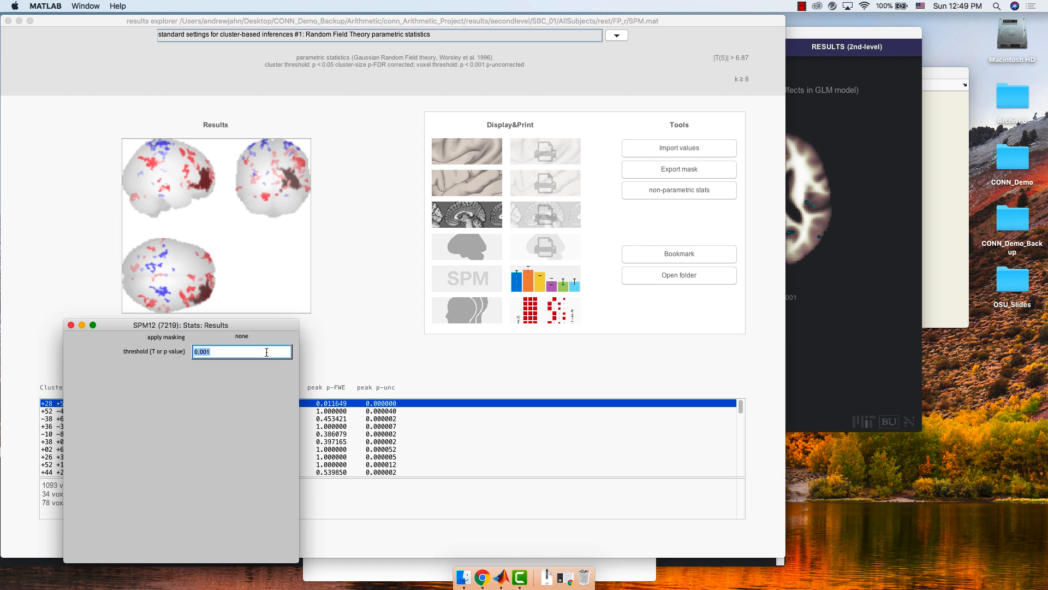
{"action": "key", "text": "Return"}
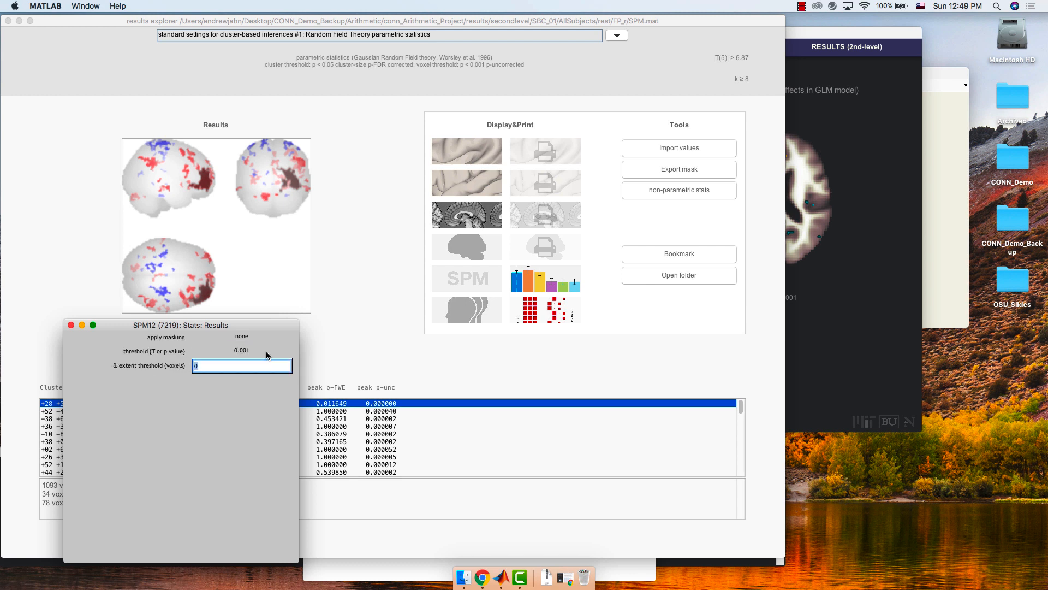
{"action": "type", "text": "70"}
{"action": "key", "text": "Return"}
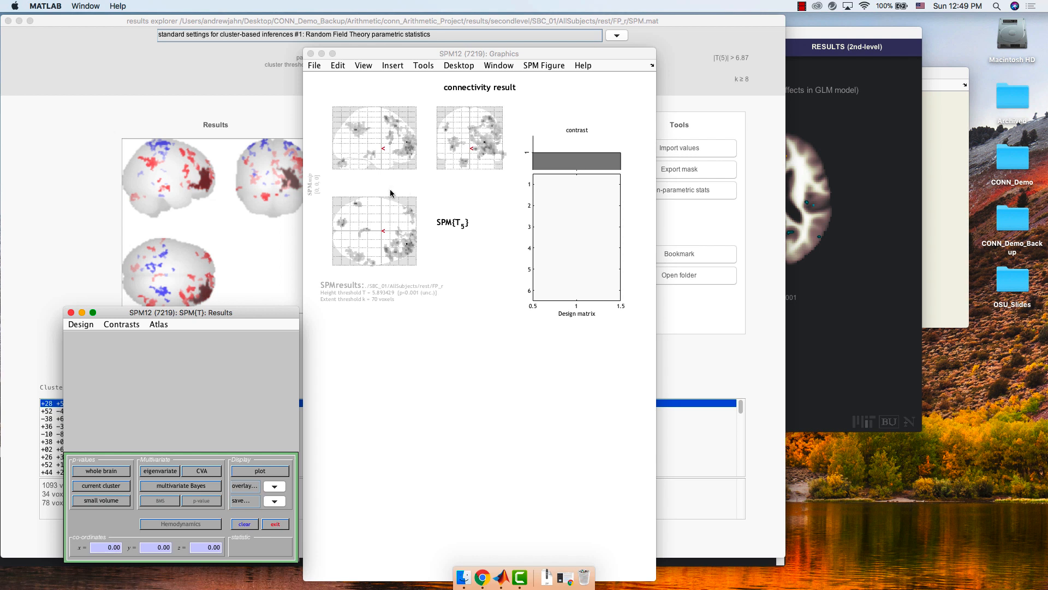
{"action": "left_click", "coordinate": [70, 313]}
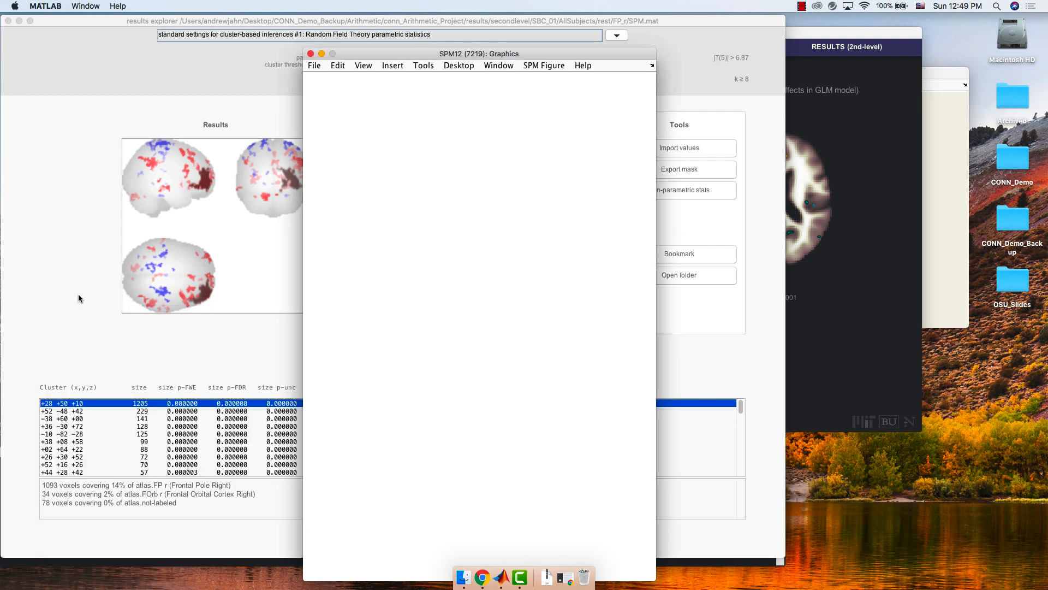
{"action": "left_click", "coordinate": [310, 53]}
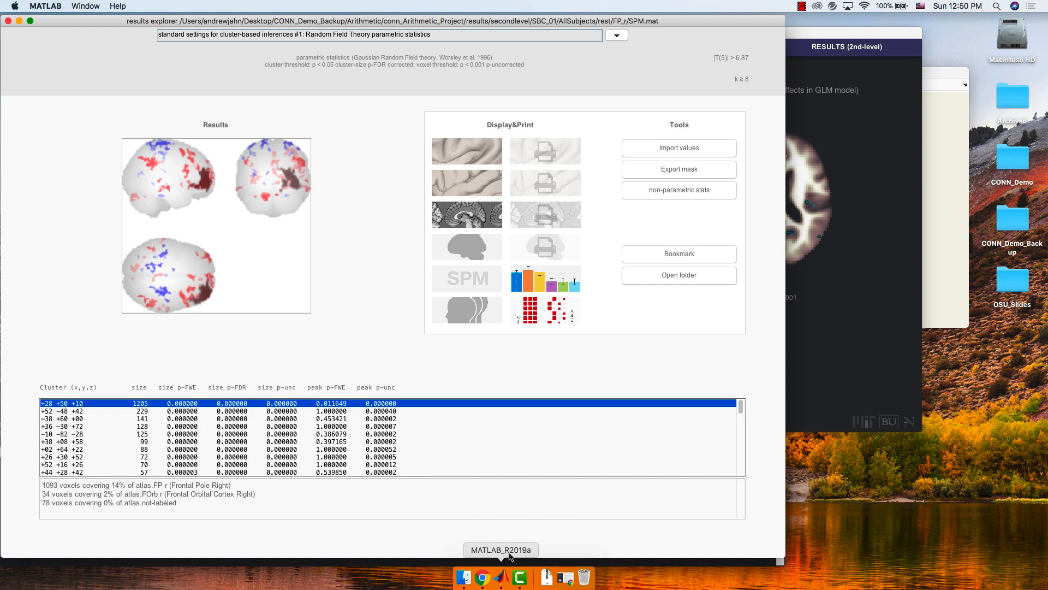
Open Terminal, change to the Desktop directory, and list its contents
{"action": "left_click", "coordinate": [997, 6]}
{"action": "type", "text": "terminal"}
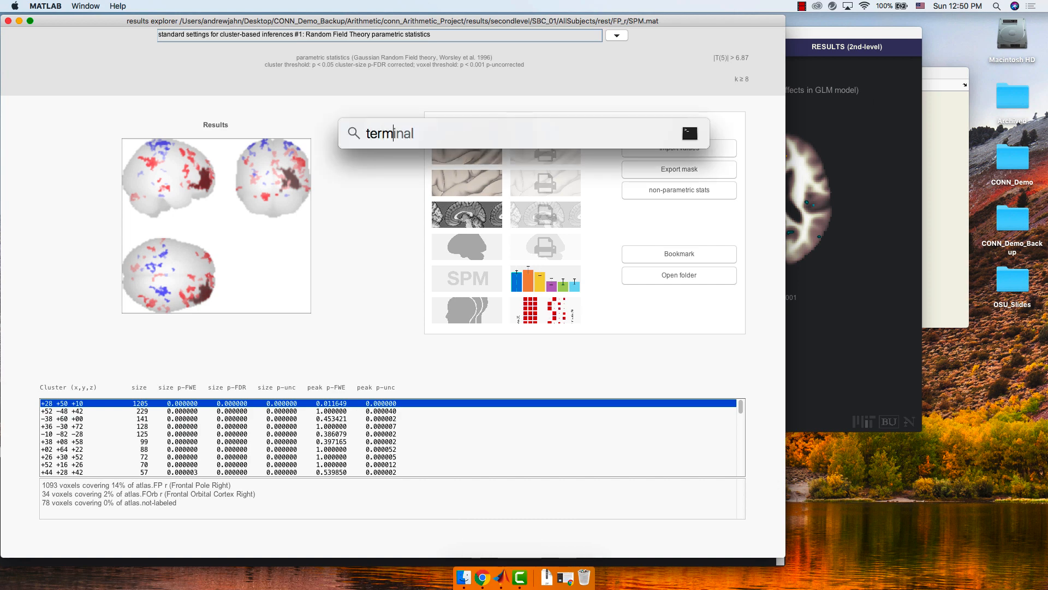
{"action": "key", "text": "Return"}
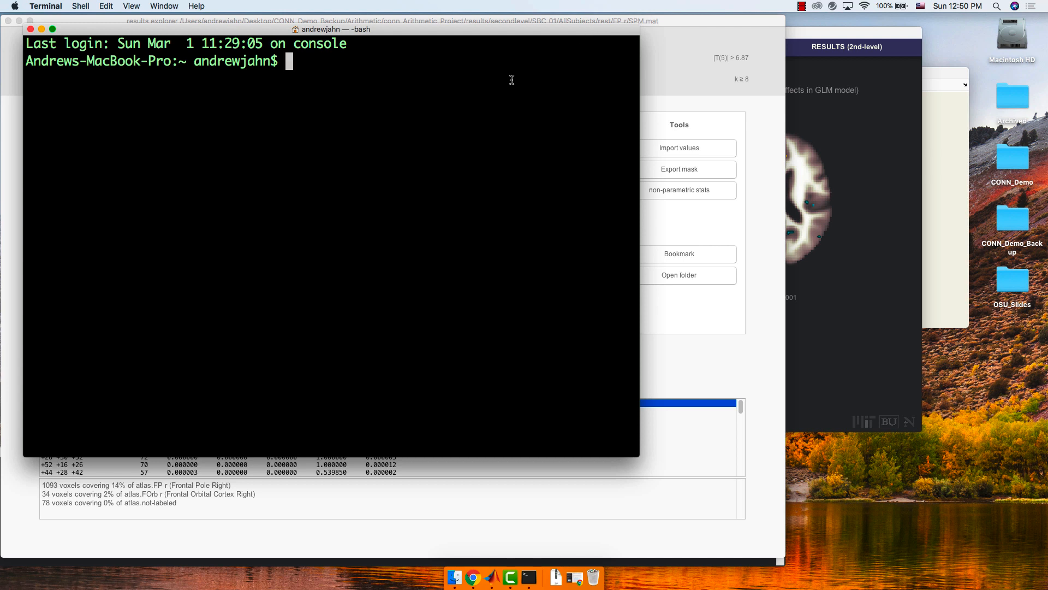
{"action": "type", "text": "cd Desktop/"}
{"action": "key", "text": "Return"}
{"action": "type", "text": "ls"}
{"action": "key", "text": "Return"}
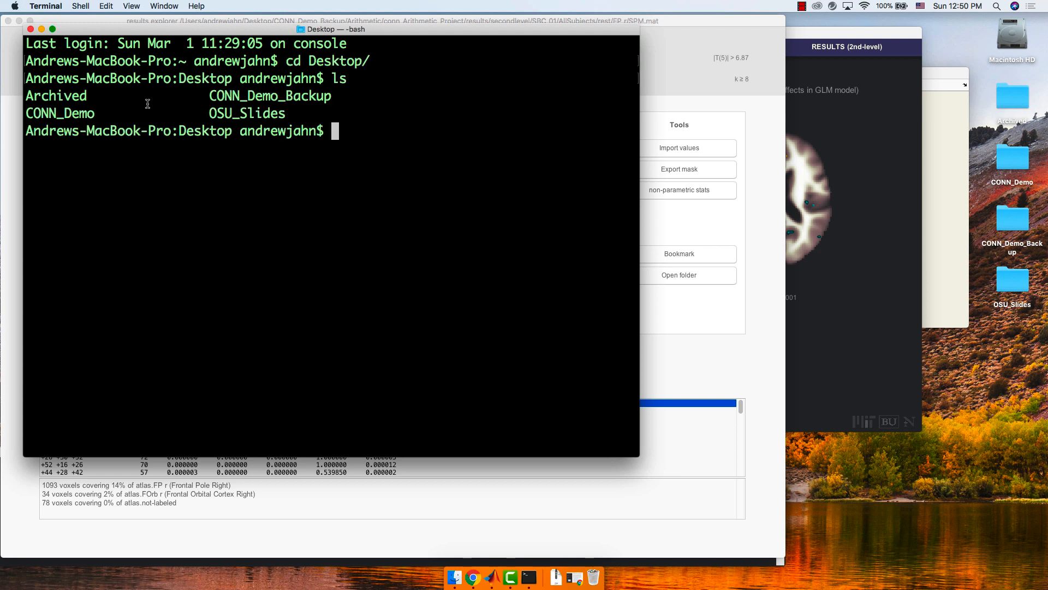
Change into the CONN_Demo_Backup directory and list its contents
{"action": "type", "text": "cd CONN_Demo"}
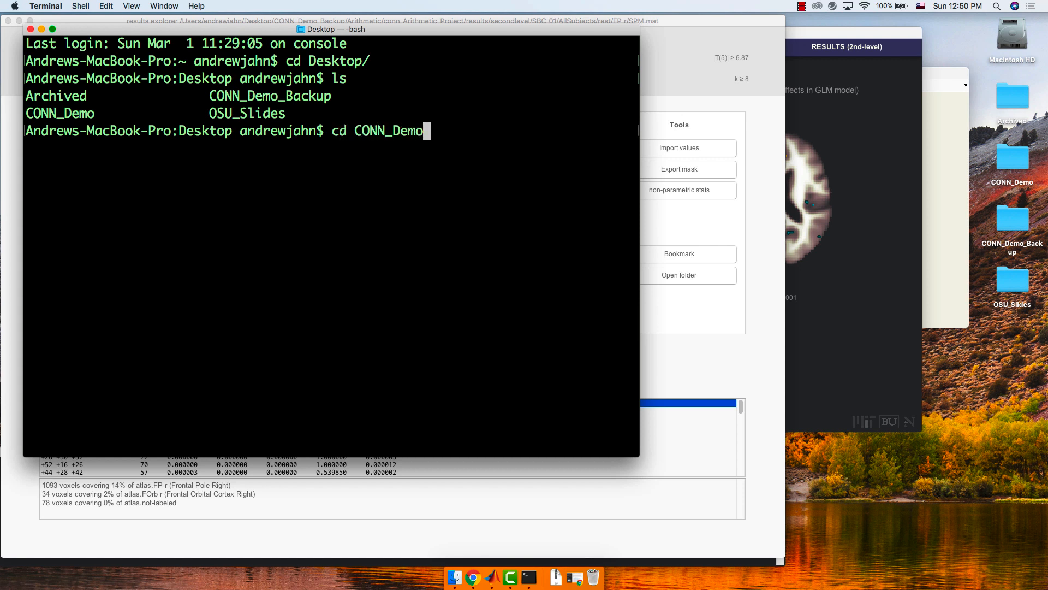
{"action": "type", "text": "_Backup/"}
{"action": "key", "text": "Return"}
{"action": "type", "text": "ls"}
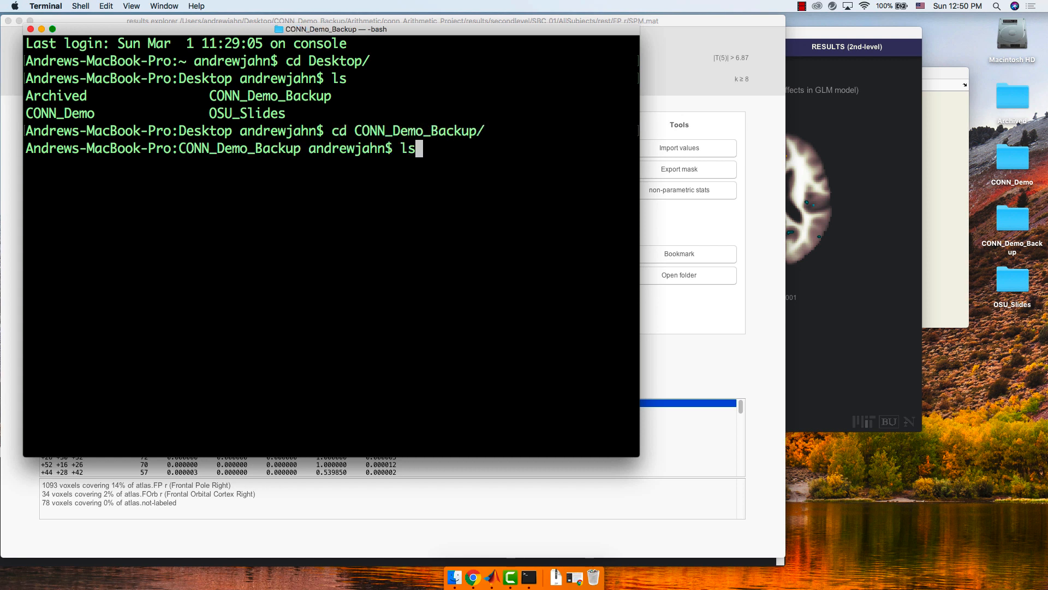
{"action": "key", "text": "Return"}
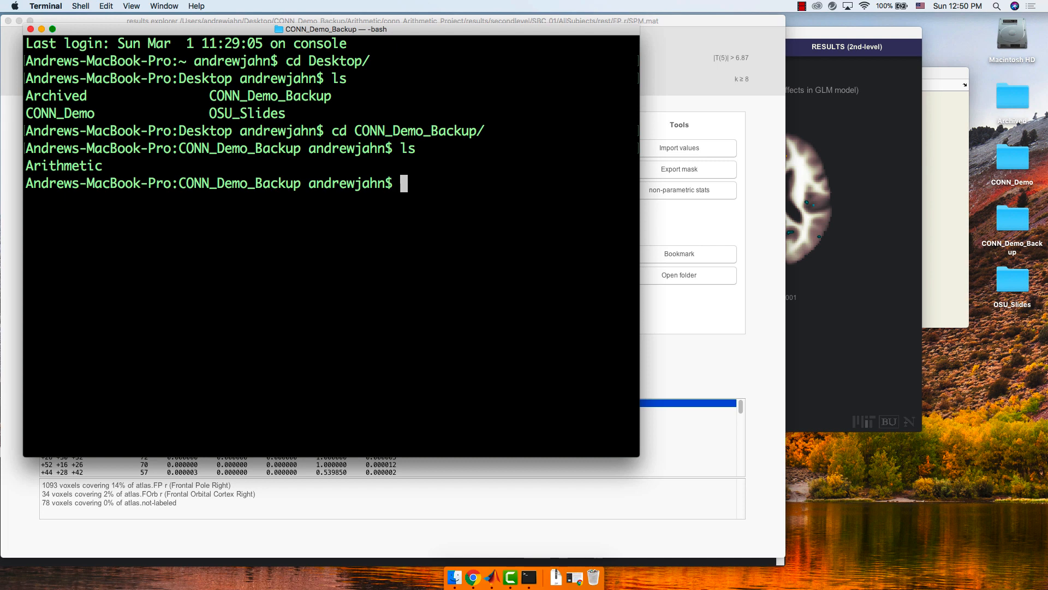
Change into the Arithmetic directory and list its contents
{"action": "type", "text": "cd Ar"}
{"action": "key", "text": "Tab"}
{"action": "key", "text": "Return"}
{"action": "type", "text": "ls"}
{"action": "key", "text": "Return"}
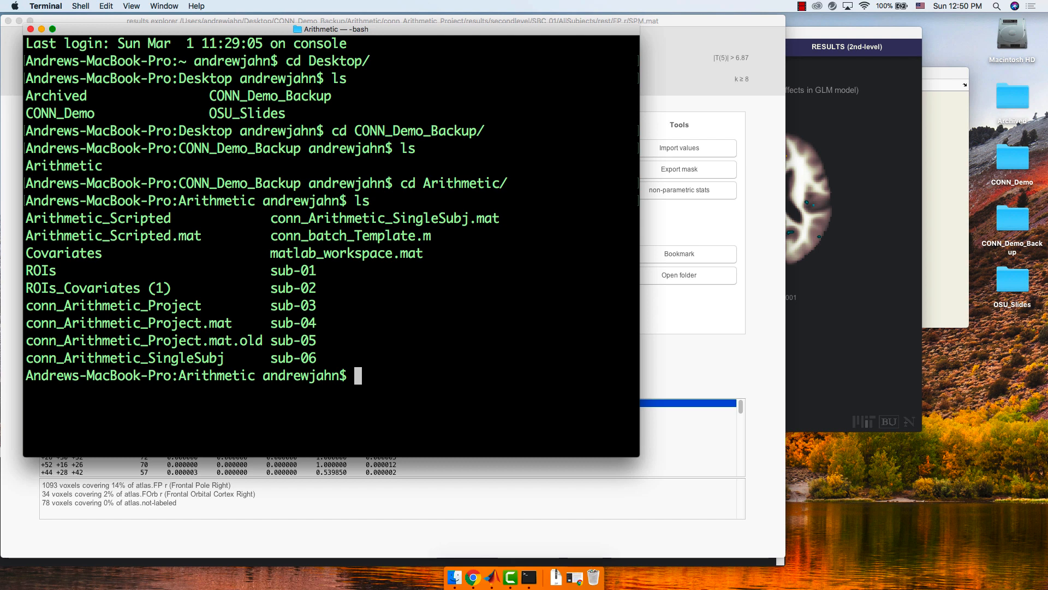
{"action": "type", "text": "cd Ar"}
{"action": "key", "text": "Tab"}
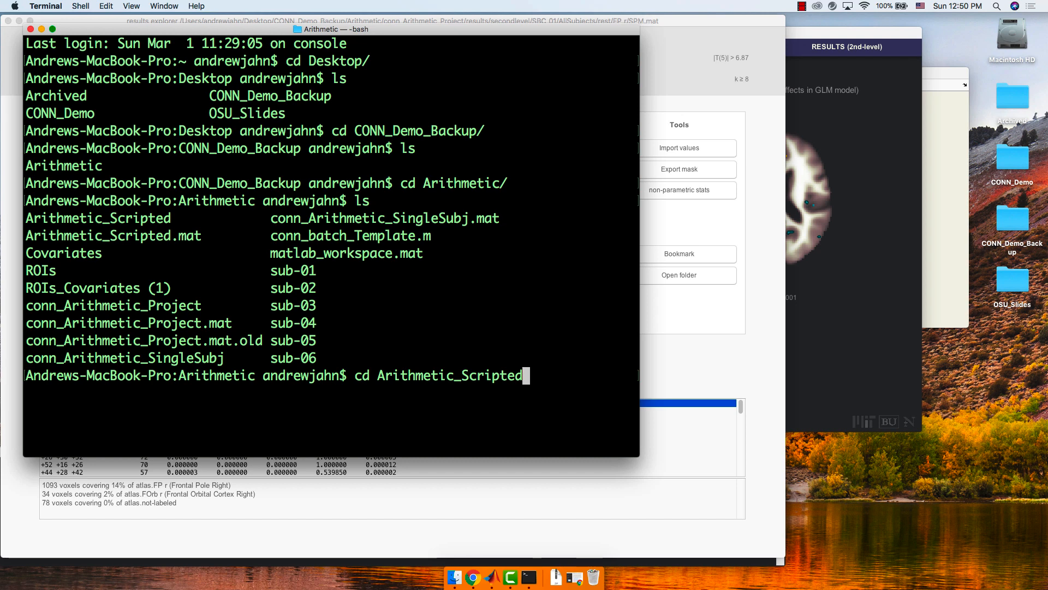
{"action": "key", "text": "BackSpace"}
{"action": "key", "text": "BackSpace"}
{"action": "key", "text": "BackSpace"}
{"action": "key", "text": "BackSpace"}
{"action": "key", "text": "BackSpace"}
{"action": "key", "text": "BackSpace"}
{"action": "key", "text": "BackSpace"}
{"action": "key", "text": "BackSpace"}
{"action": "key", "text": "BackSpace"}
{"action": "key", "text": "BackSpace"}
{"action": "key", "text": "BackSpace"}
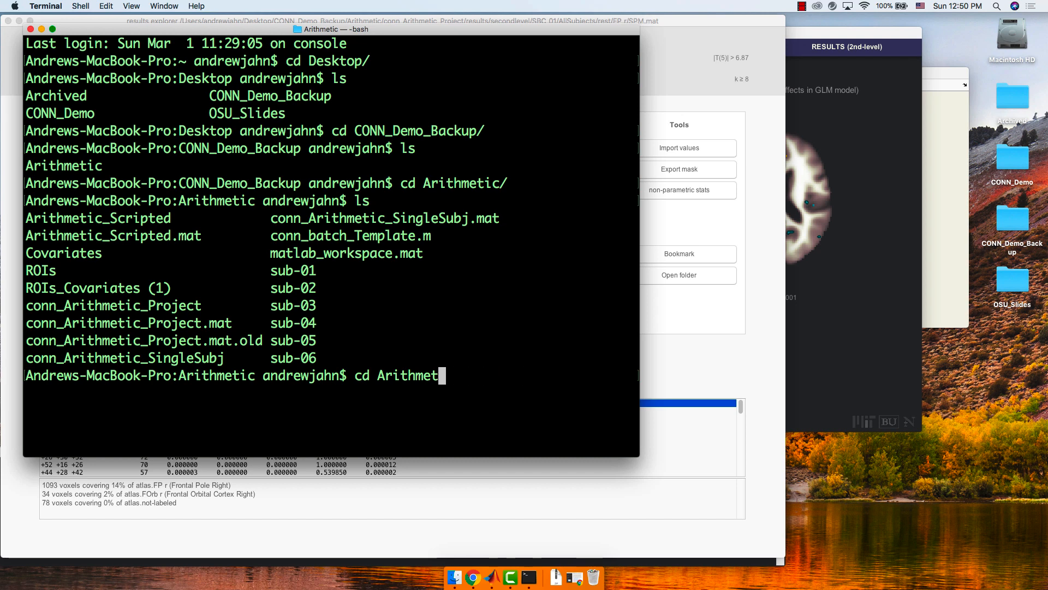
{"action": "key", "text": "BackSpace"}
{"action": "key", "text": "BackSpace"}
{"action": "key", "text": "BackSpace"}
{"action": "key", "text": "BackSpace"}
{"action": "key", "text": "BackSpace"}
{"action": "key", "text": "BackSpace"}
{"action": "key", "text": "BackSpace"}
{"action": "key", "text": "BackSpace"}
Change into the conn_Arithmetic_Project directory and list its contents
{"action": "type", "text": "c"}
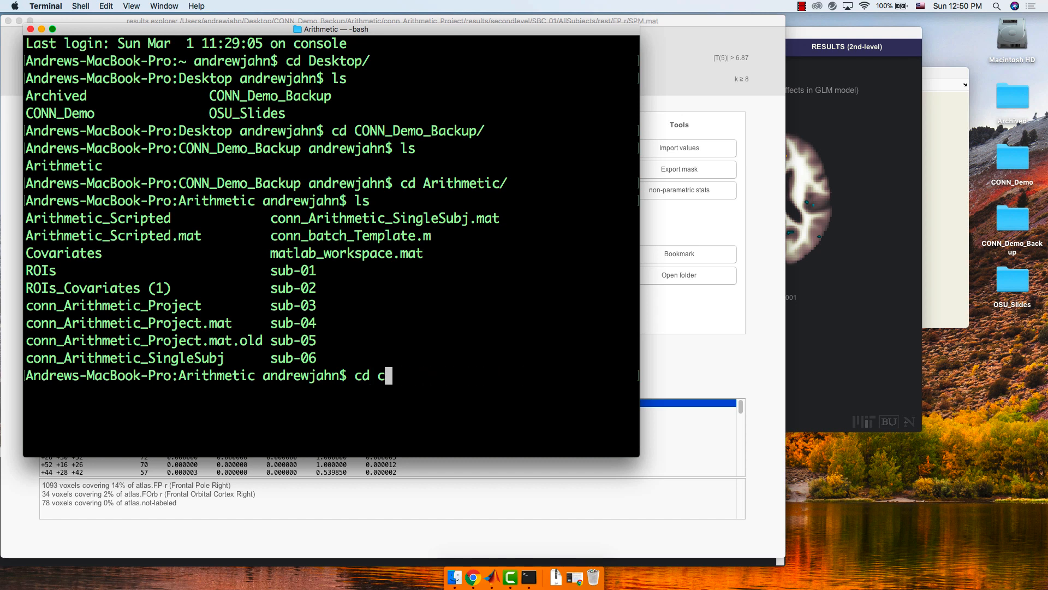
{"action": "type", "text": "onn_Arit"}
{"action": "key", "text": "Tab"}
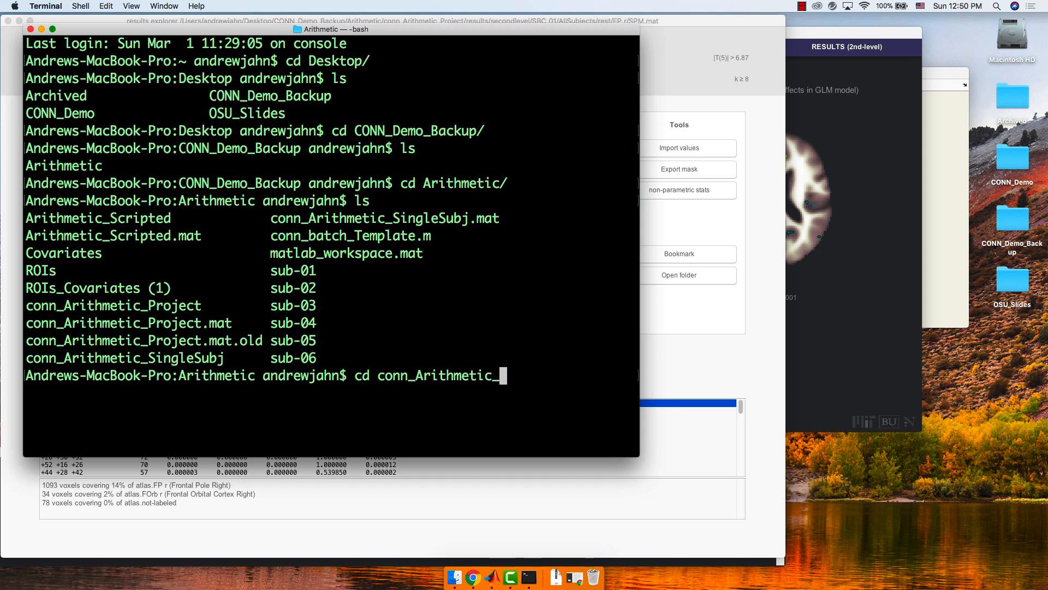
{"action": "type", "text": "Pr"}
{"action": "key", "text": "Tab"}
{"action": "key", "text": "Return"}
{"action": "type", "text": "ls"}
{"action": "key", "text": "Return"}
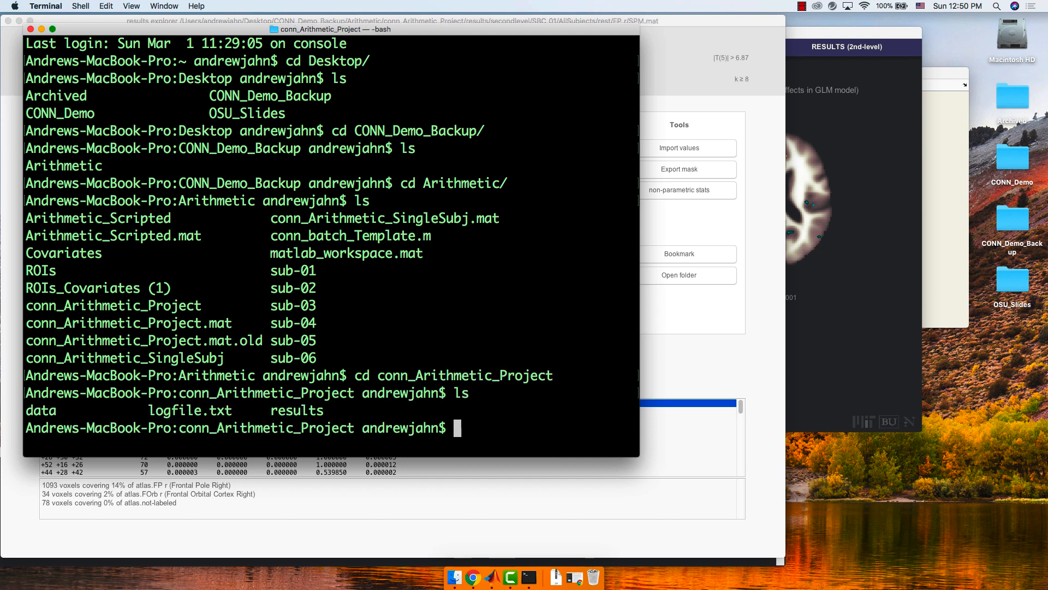
Change into the results directory and list its contents
{"action": "type", "text": "cd results/"}
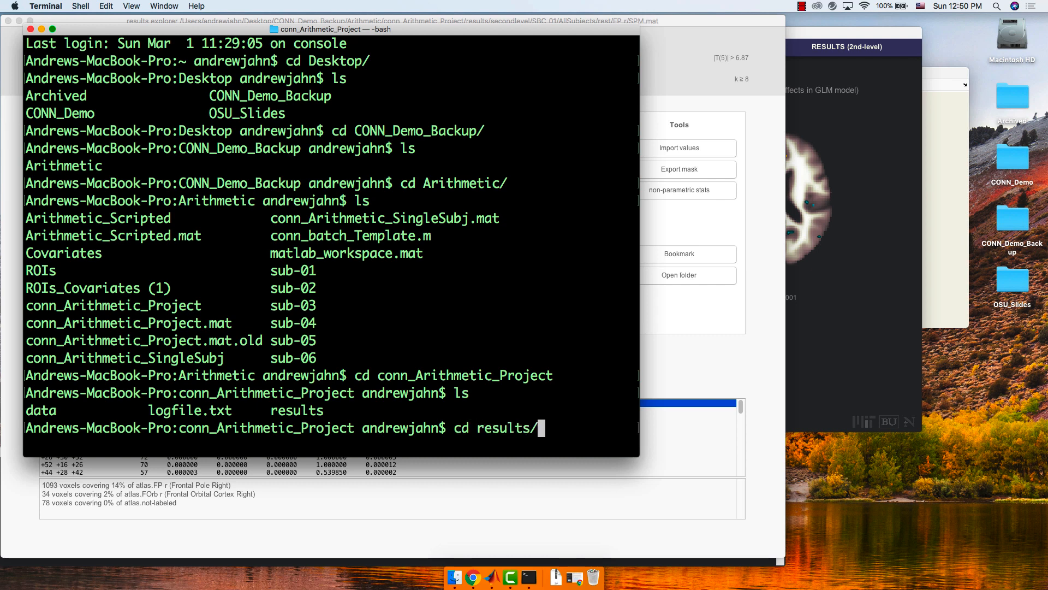
{"action": "key", "text": "Return"}
{"action": "type", "text": "ls"}
{"action": "key", "text": "Return"}
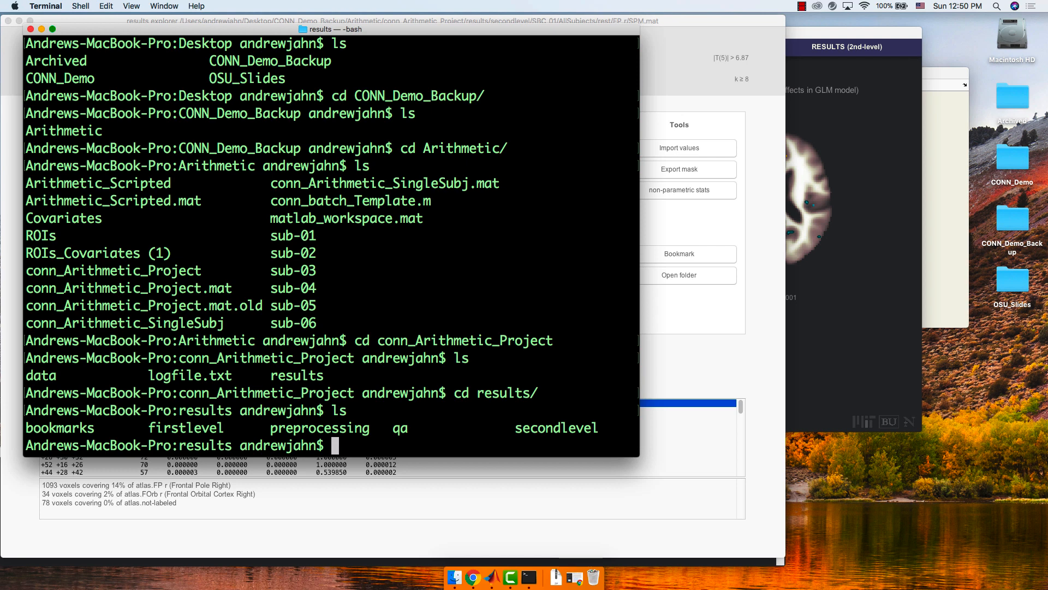
List the files in the preprocessing folder, and list the results directory again
{"action": "type", "text": "ls p"}
{"action": "key", "text": "Tab"}
{"action": "key", "text": "Return"}
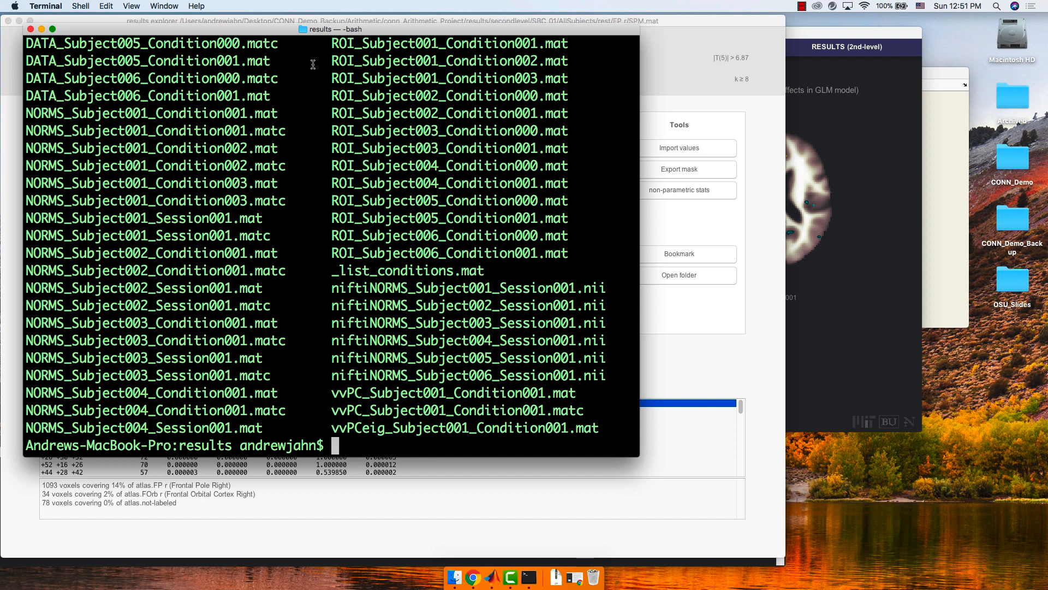
{"action": "type", "text": "ls"}
{"action": "key", "text": "Return"}
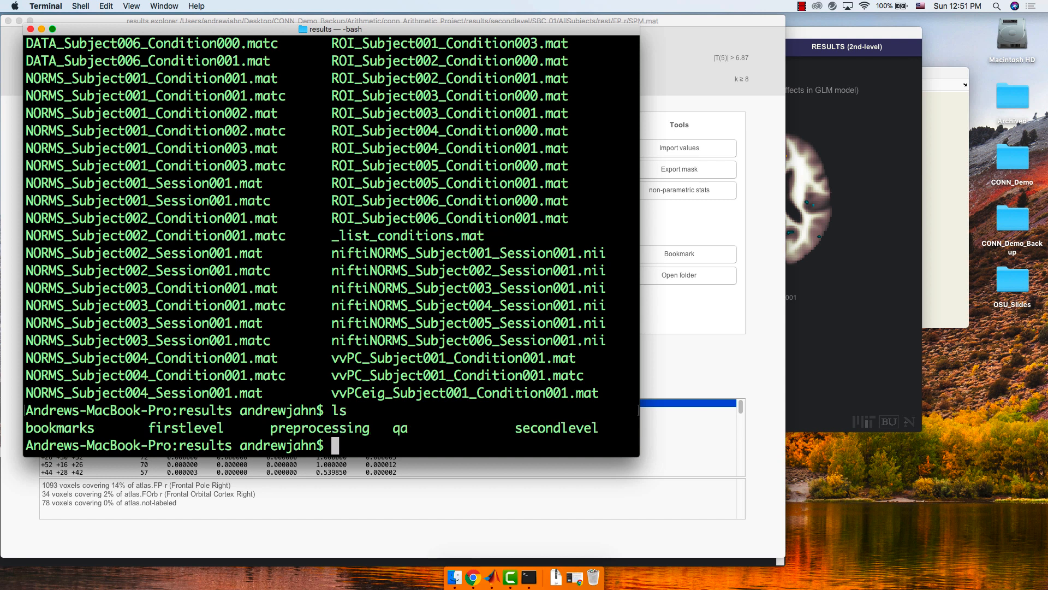
Change into the firstlevel directory and list its contents
{"action": "type", "text": "cd fi"}
{"action": "key", "text": "Tab"}
{"action": "key", "text": "Return"}
{"action": "type", "text": "ls"}
{"action": "key", "text": "Return"}
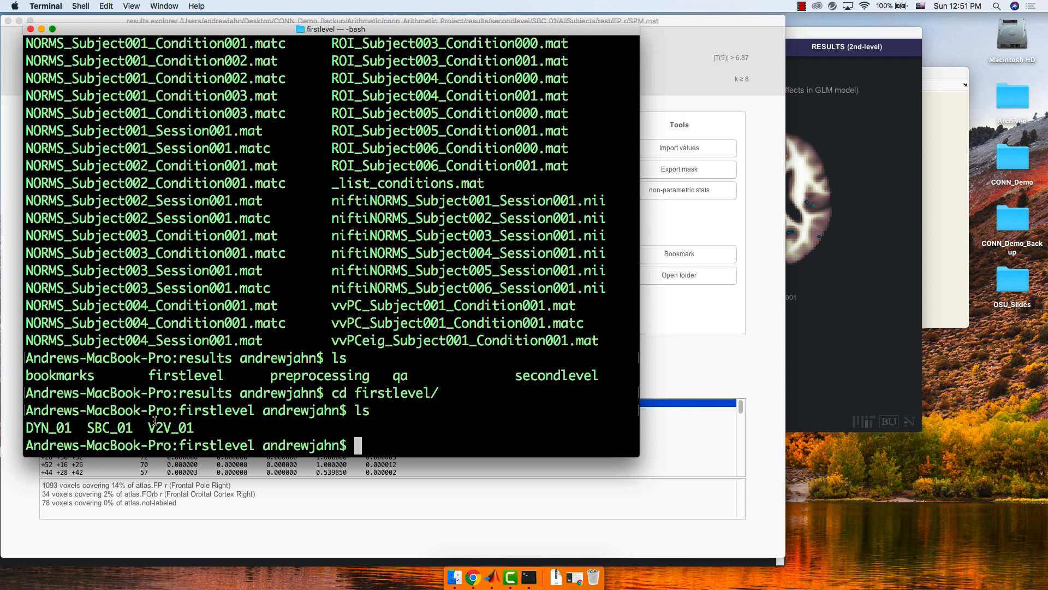
Change into the SBC_01 directory and list its files
{"action": "type", "text": "cd SBC_01"}
{"action": "key", "text": "Return"}
{"action": "type", "text": "ls"}
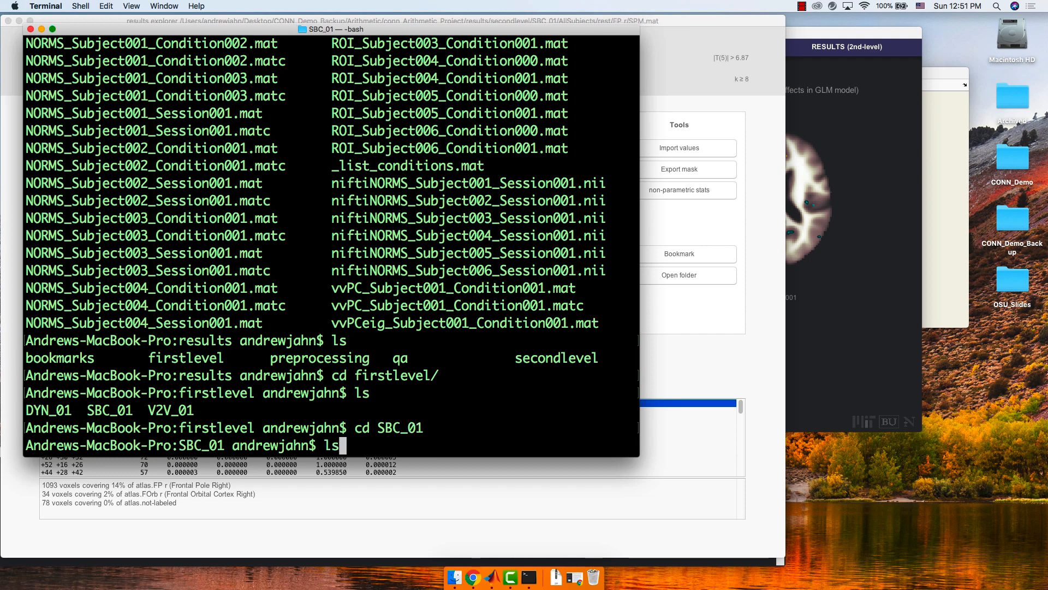
{"action": "key", "text": "Return"}
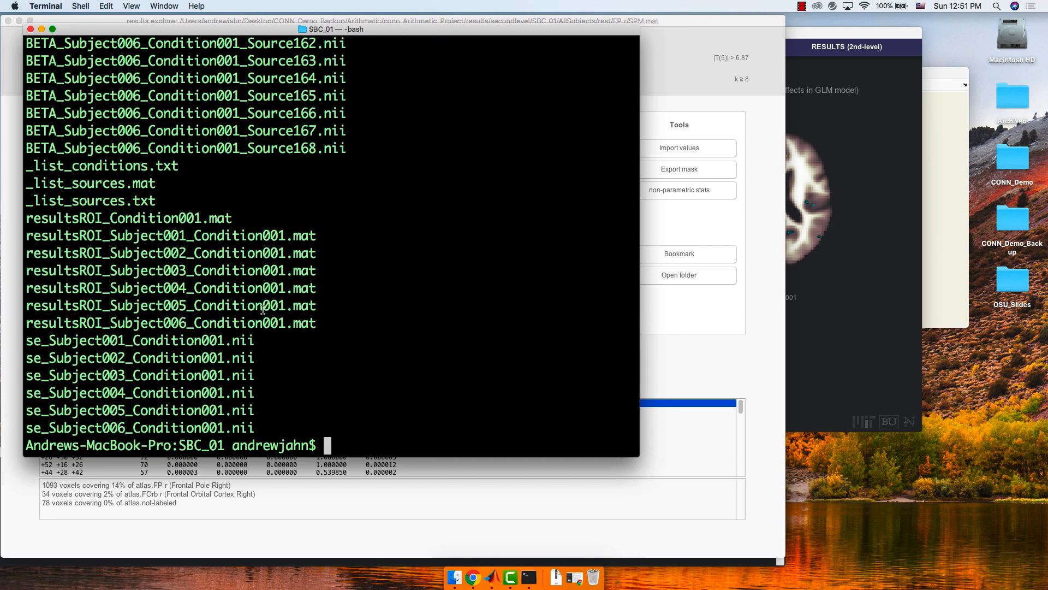
Review the listed BETA files from the last subject back to the first, and highlight Source001.nii in the first file name
{"action": "scroll", "coordinate": [260, 306], "scroll_direction": "up", "scroll_amount": 5}
{"action": "scroll", "coordinate": [262, 310], "scroll_direction": "up", "scroll_amount": 20}
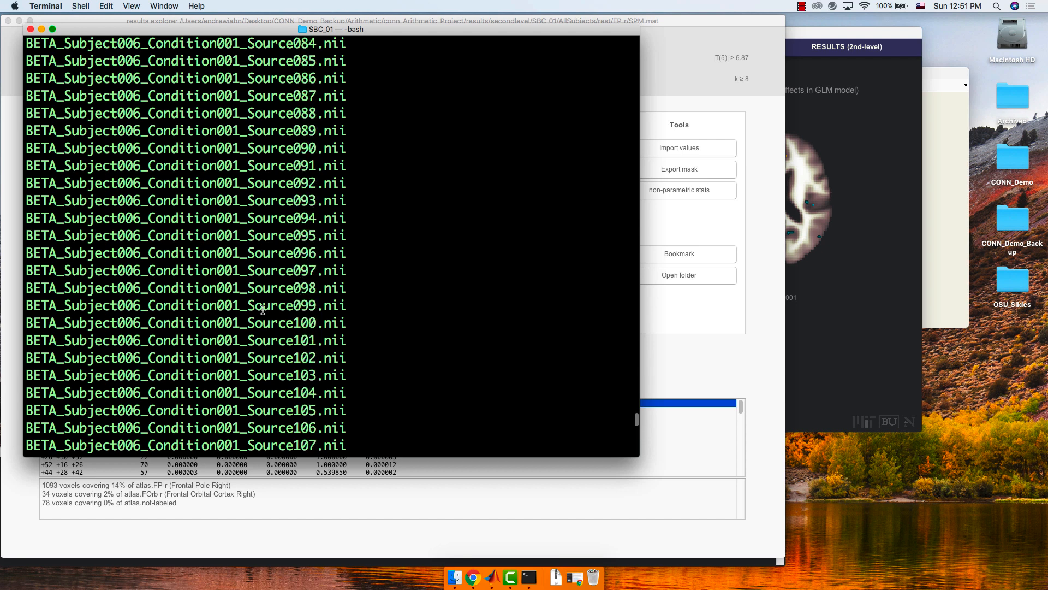
{"action": "scroll", "coordinate": [262, 310], "scroll_direction": "up", "scroll_amount": 20}
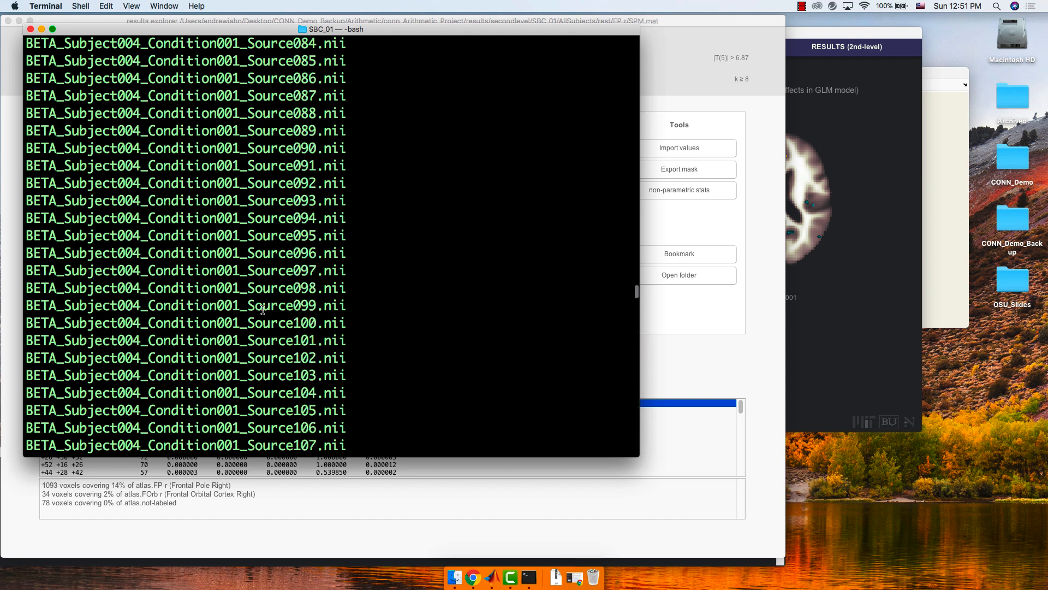
{"action": "scroll", "coordinate": [263, 310], "scroll_direction": "up", "scroll_amount": 20}
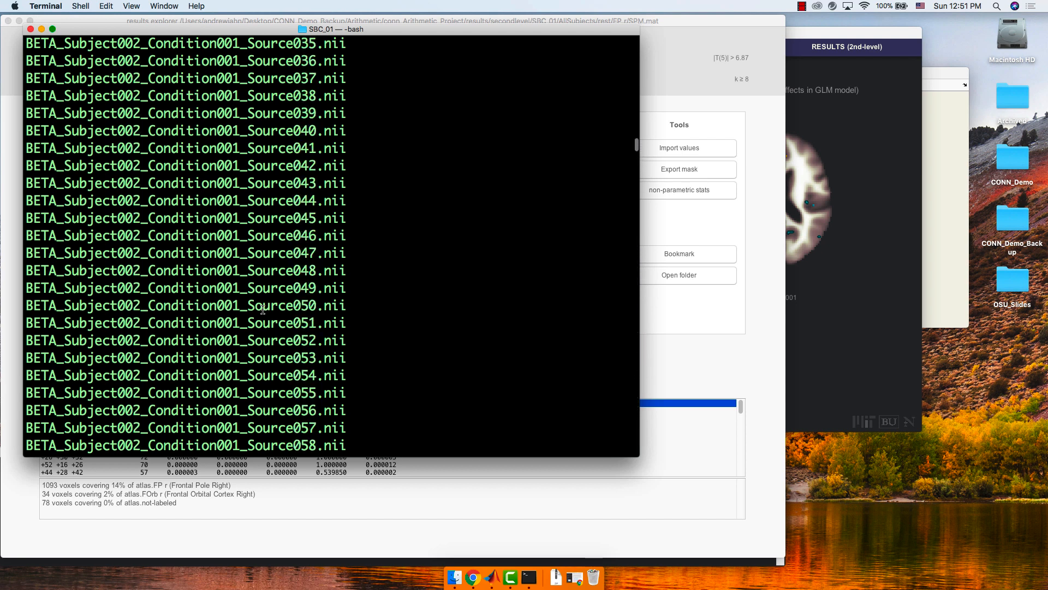
{"action": "scroll", "coordinate": [263, 310], "scroll_direction": "down", "scroll_amount": 15}
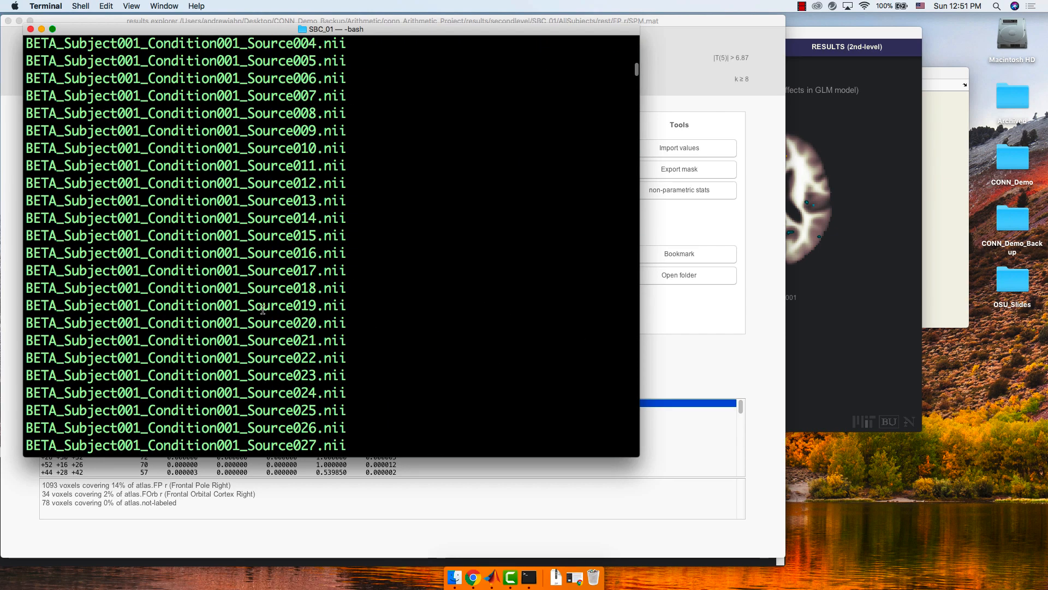
{"action": "scroll", "coordinate": [262, 310], "scroll_direction": "up", "scroll_amount": 5}
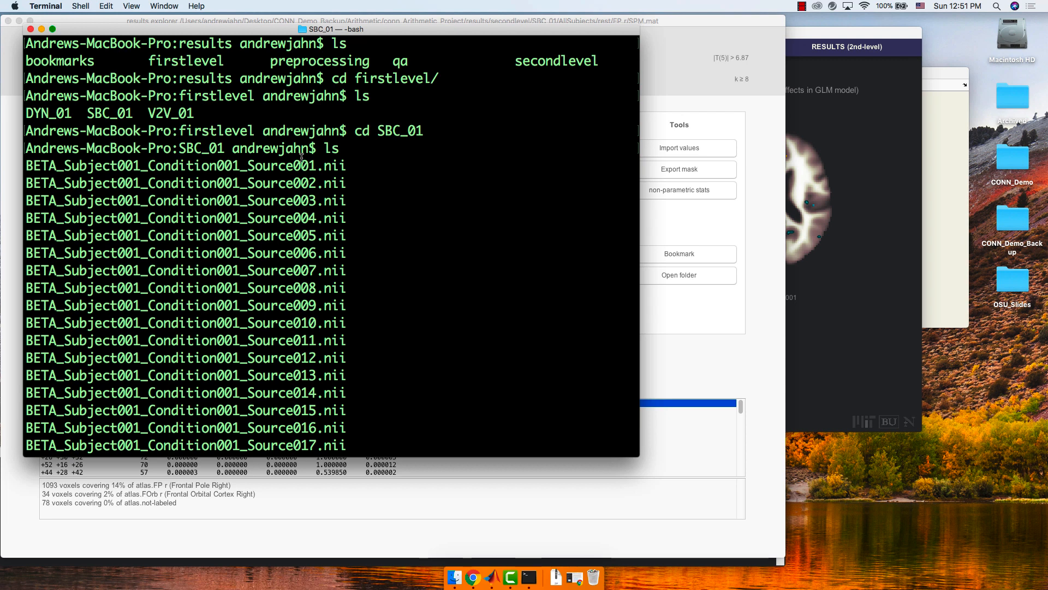
{"action": "left_click_drag", "start_coordinate": [352, 164], "coordinate": [250, 159]}
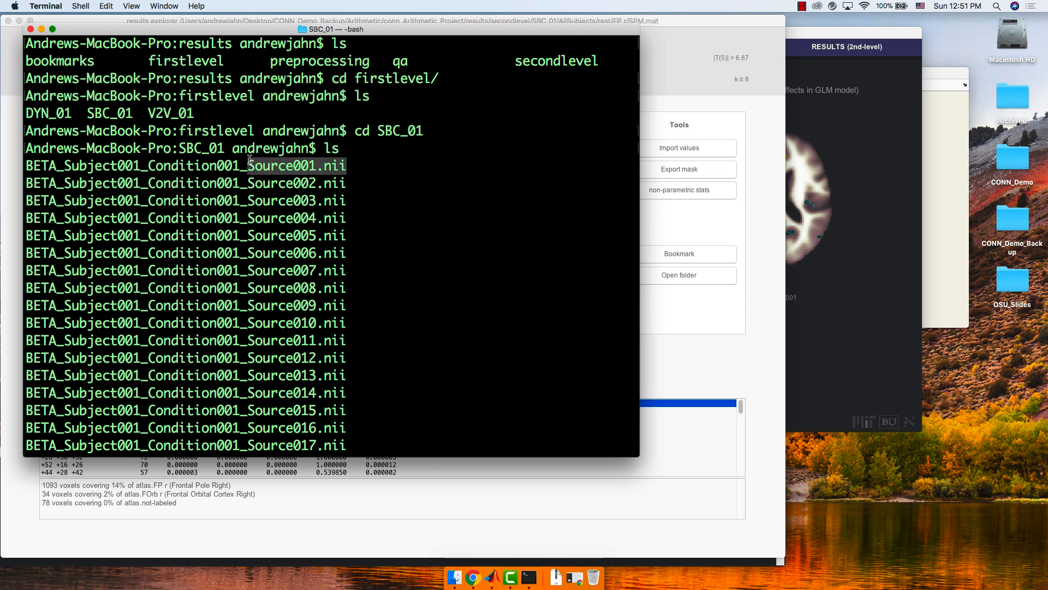
Bring the CONN window forward, go through the first seeds in the source list, and select atlas.FP r (Frontal Pole Right)
{"action": "left_click_drag", "start_coordinate": [808, 39], "coordinate": [964, 109]}
{"action": "scroll", "coordinate": [717, 214], "scroll_direction": "up", "scroll_amount": 1}
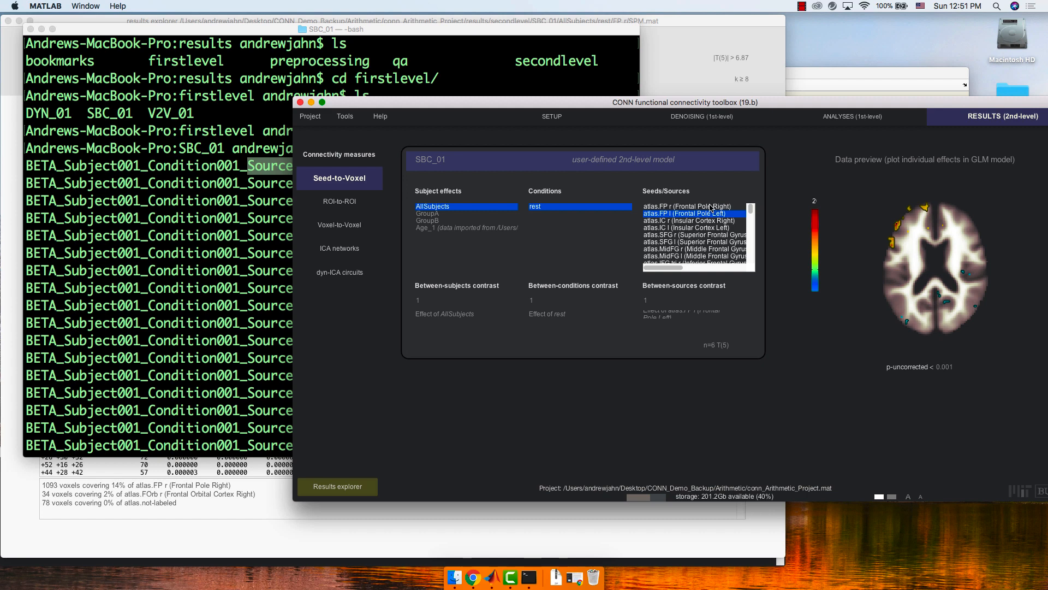
{"action": "left_click", "coordinate": [711, 208]}
{"action": "left_click", "coordinate": [703, 213]}
{"action": "left_click", "coordinate": [701, 221]}
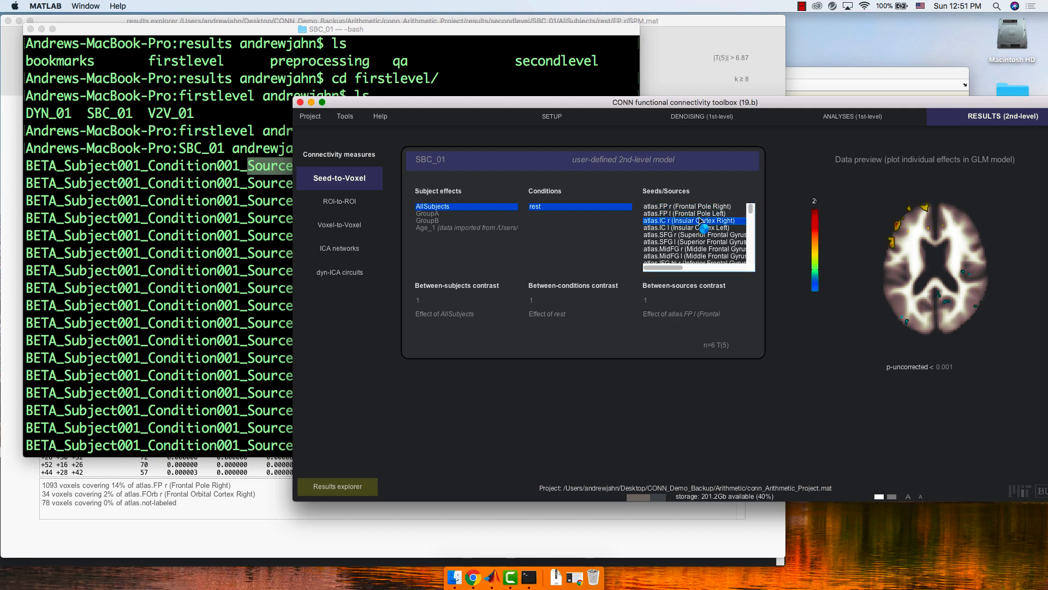
{"action": "left_click", "coordinate": [688, 207]}
Return to Terminal and review the BETA files across all subjects down to the end of the SBC_01 listing
{"action": "left_click", "coordinate": [210, 247]}
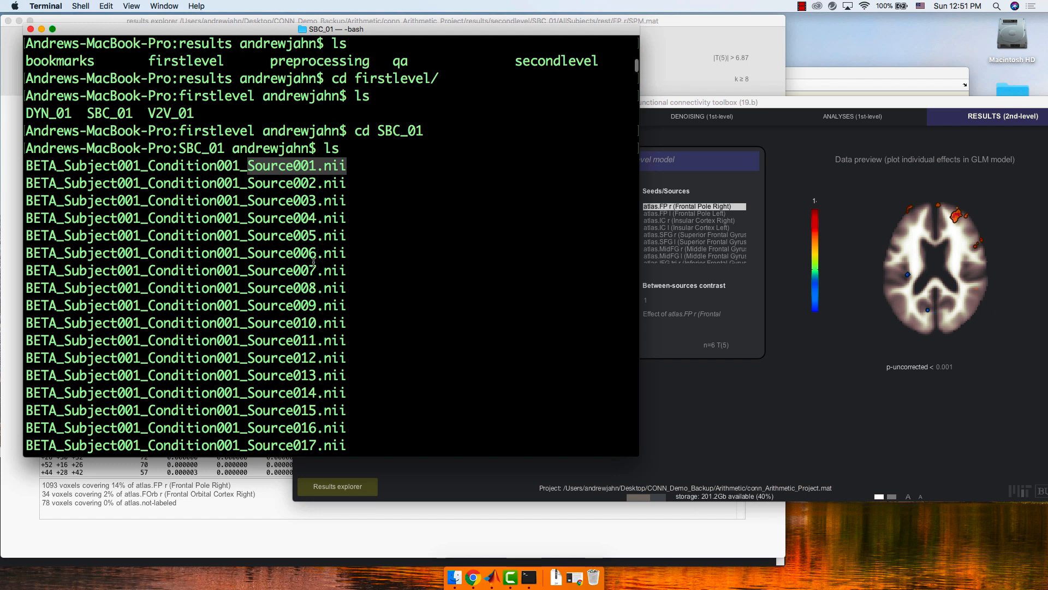
{"action": "scroll", "coordinate": [313, 262], "scroll_direction": "down", "scroll_amount": 20}
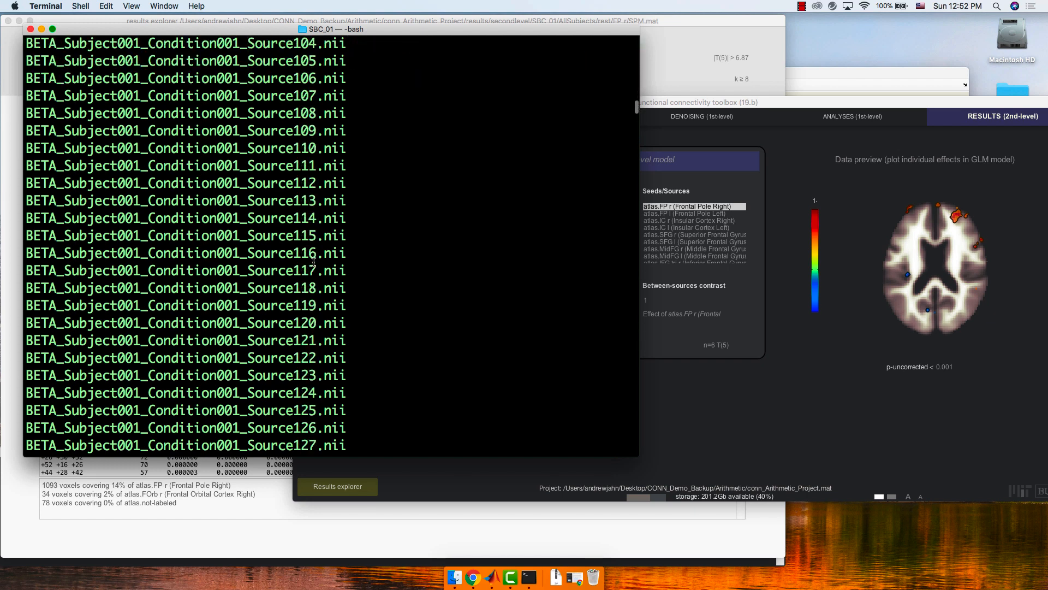
{"action": "scroll", "coordinate": [313, 262], "scroll_direction": "down", "scroll_amount": 16}
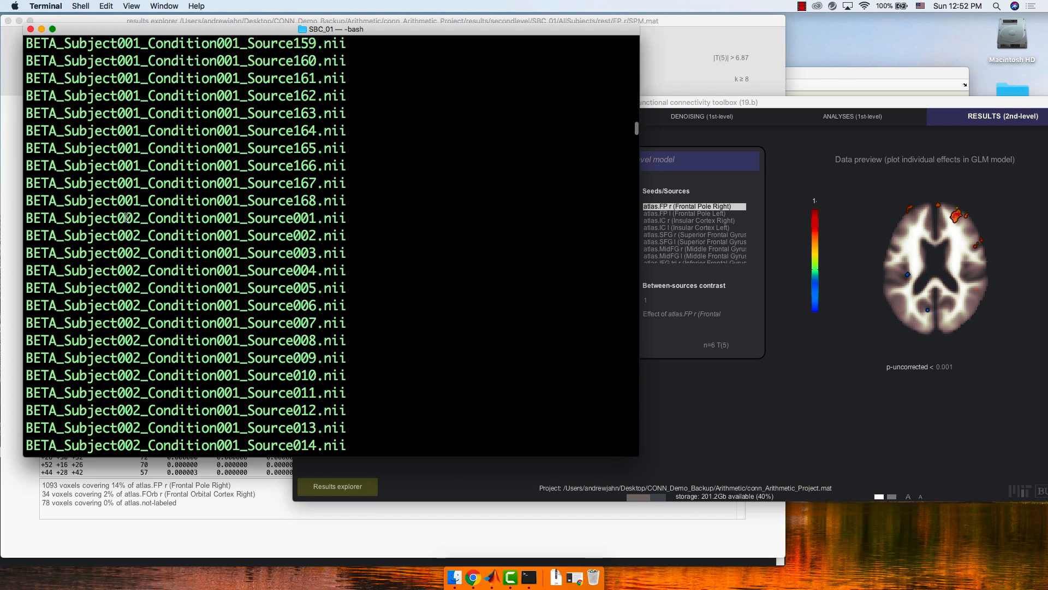
{"action": "scroll", "coordinate": [322, 316], "scroll_direction": "down", "scroll_amount": 20}
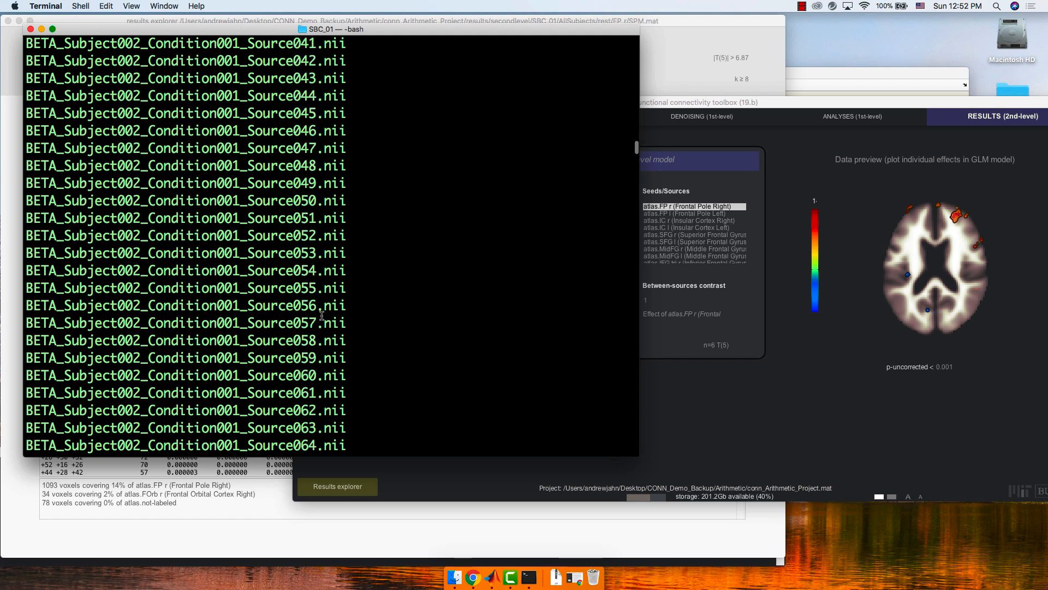
{"action": "scroll", "coordinate": [322, 316], "scroll_direction": "down", "scroll_amount": 20}
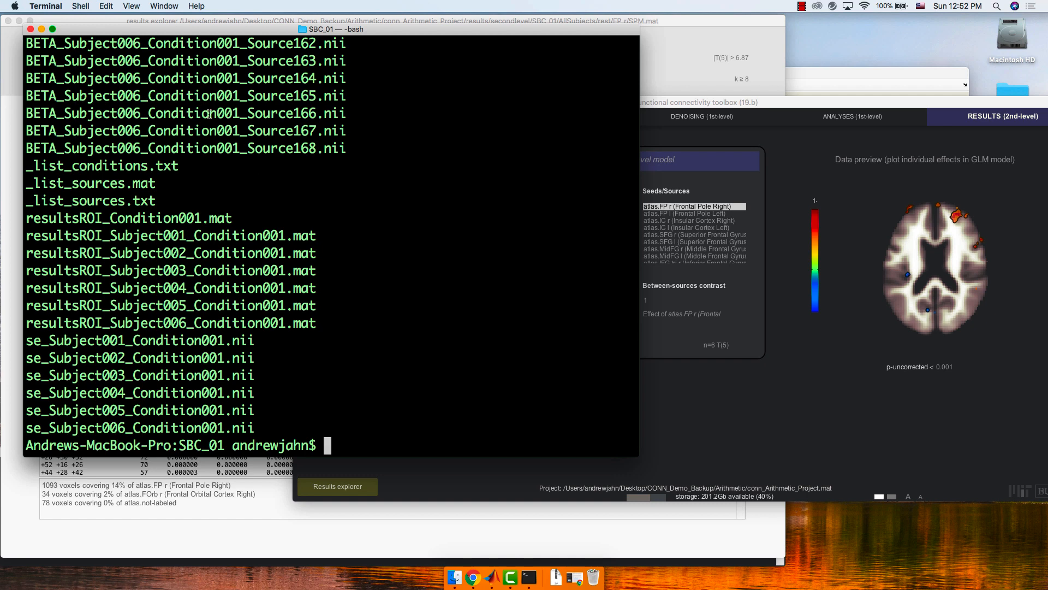
Launch AFNI from the SBC_01 directory, check the list of underlay datasets, and close the list
{"action": "type", "text": "afni"}
{"action": "key", "text": "Return"}
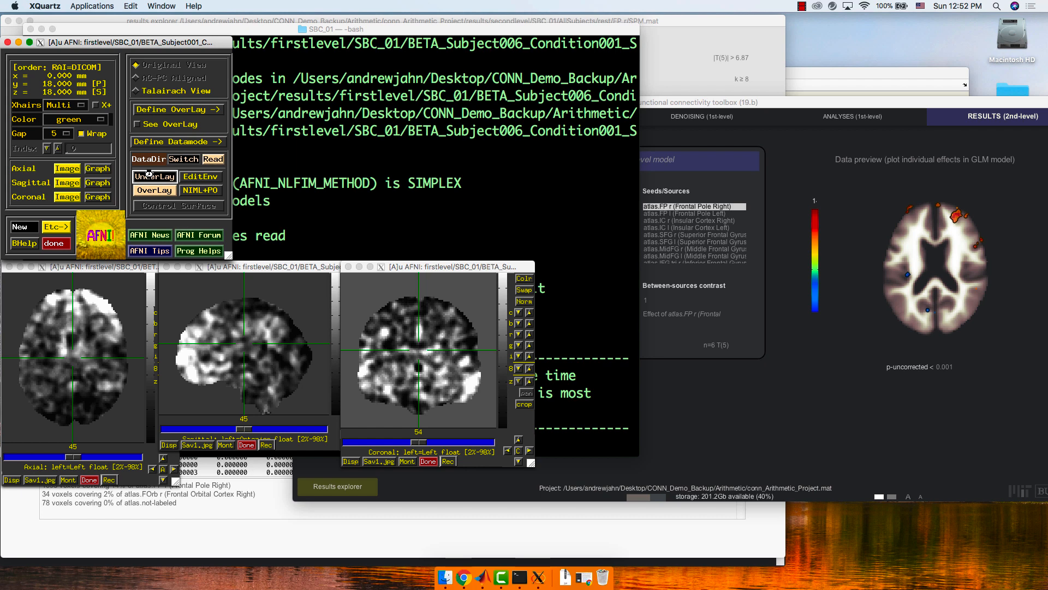
{"action": "left_click", "coordinate": [176, 196]}
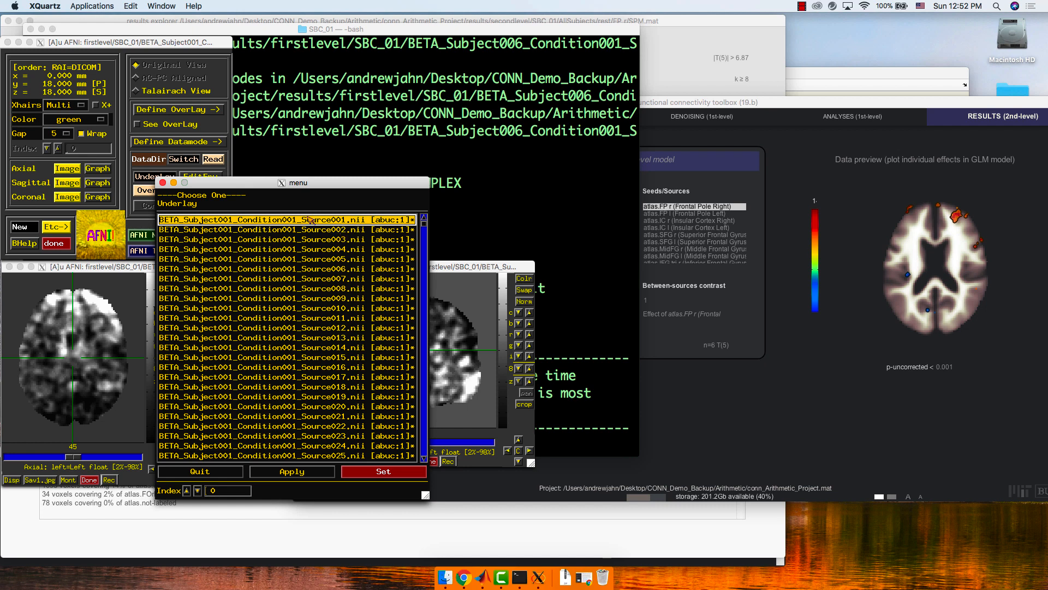
{"action": "left_click", "coordinate": [164, 183]}
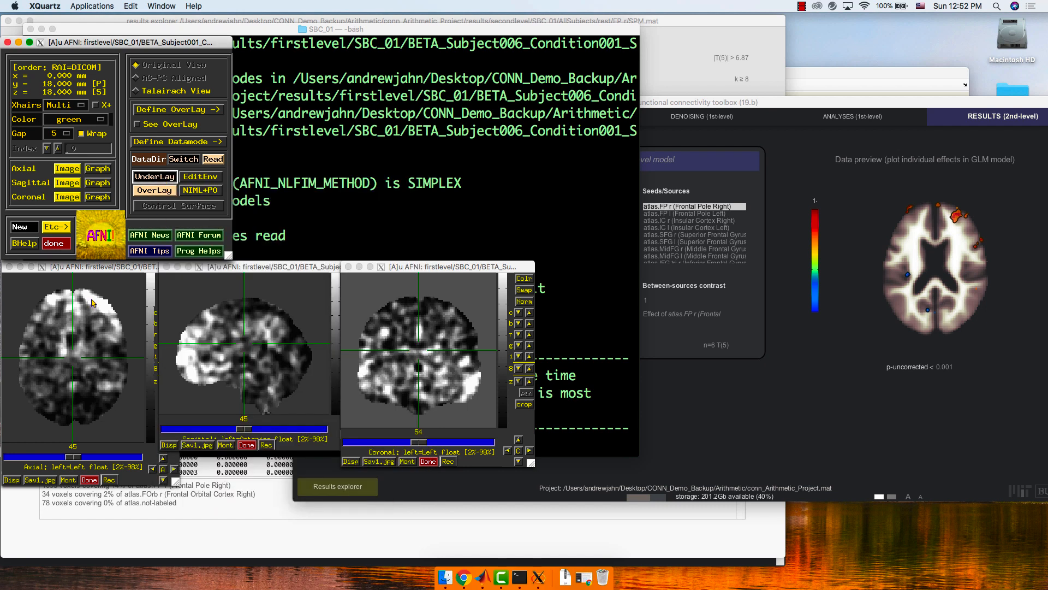
Place the AFNI crosshair on the bright frontal pole region in the axial view, inspect the sagittal view, and close AFNI
{"action": "left_click", "coordinate": [91, 301]}
{"action": "left_click_drag", "start_coordinate": [305, 266], "coordinate": [293, 267]}
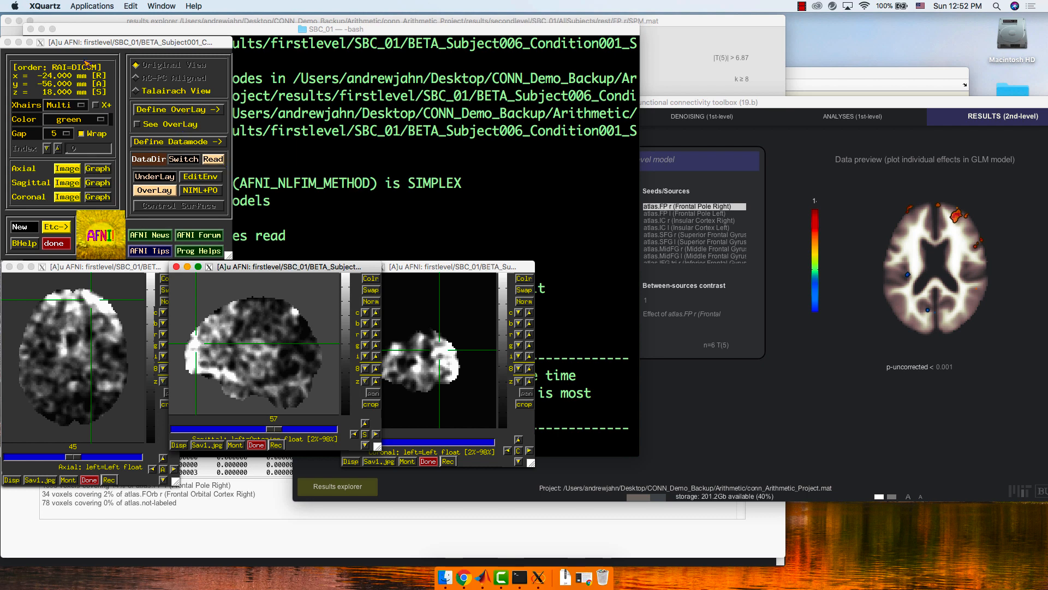
{"action": "left_click", "coordinate": [7, 41]}
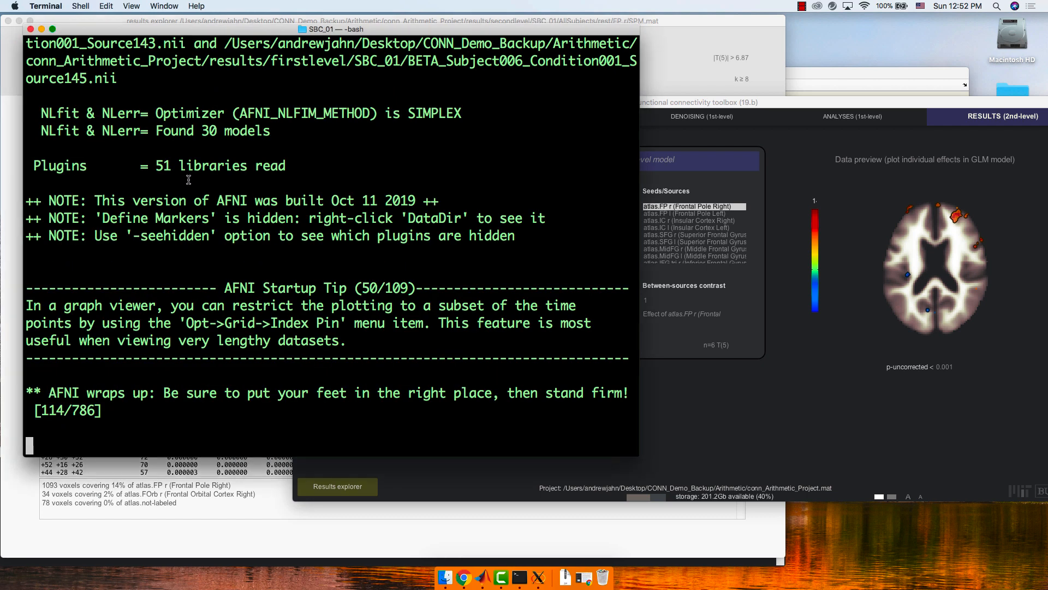
List the SBC_01 files again, move up to the firstlevel directory, and list its contents
{"action": "type", "text": "ls"}
{"action": "key", "text": "Return"}
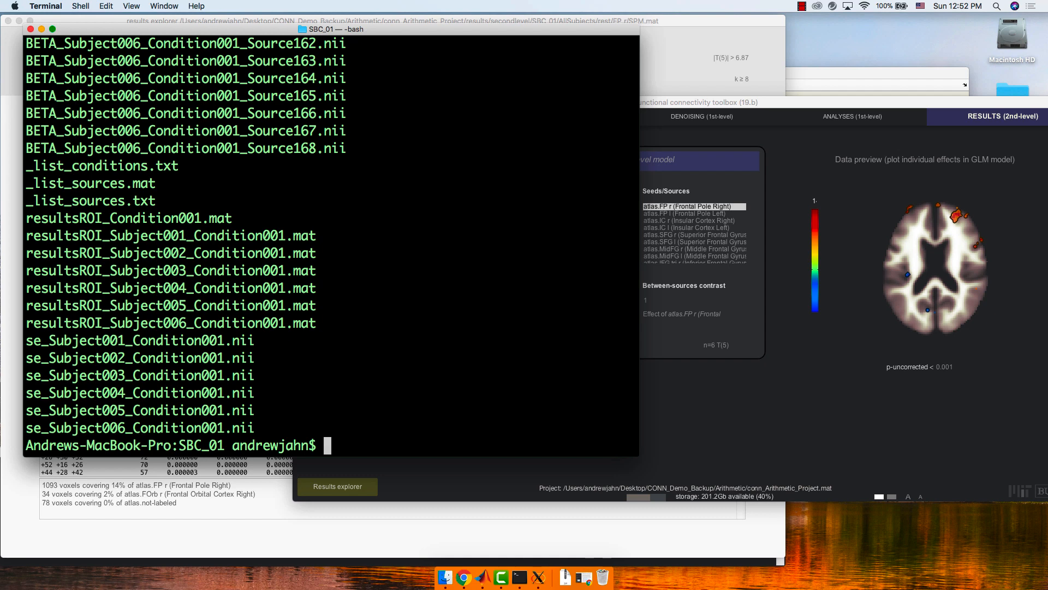
{"action": "type", "text": "cd .."}
{"action": "key", "text": "Return"}
{"action": "type", "text": "ls"}
{"action": "key", "text": "Return"}
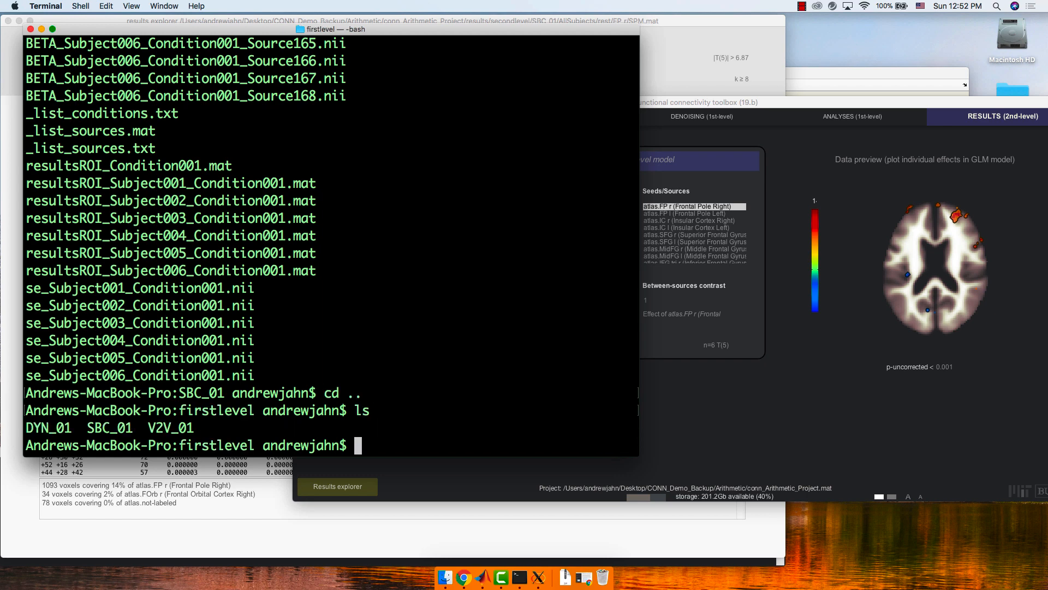
Move up to the results directory and list its contents
{"action": "type", "text": "cd .."}
{"action": "key", "text": "Return"}
{"action": "type", "text": "ls"}
{"action": "key", "text": "Return"}
List the contents of the secondlevel folder and of its SBC_01 subfolder
{"action": "type", "text": "ls sec"}
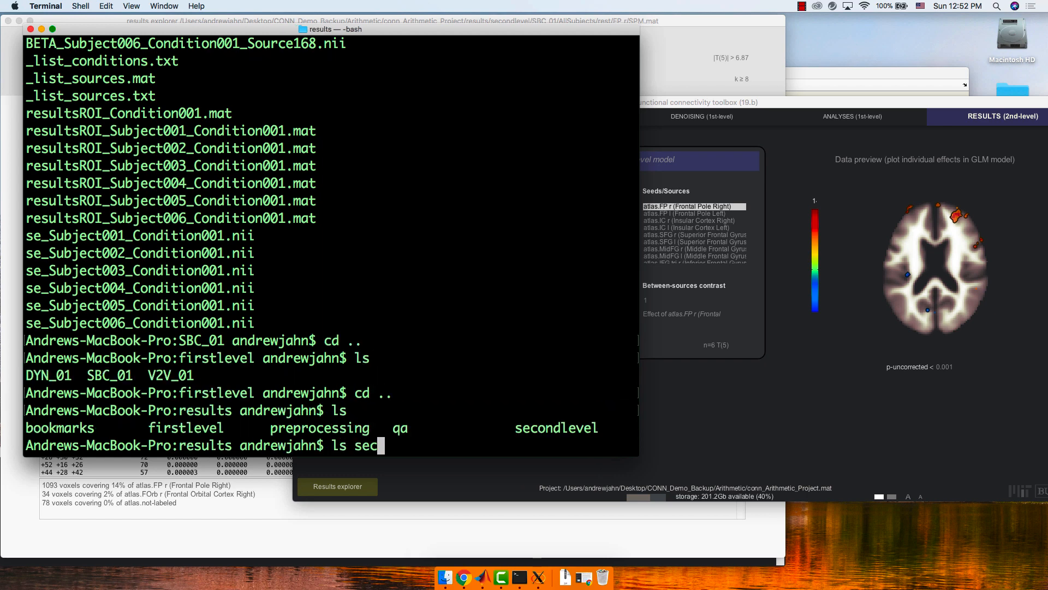
{"action": "key", "text": "Tab"}
{"action": "key", "text": "Return"}
{"action": "key", "text": "Up"}
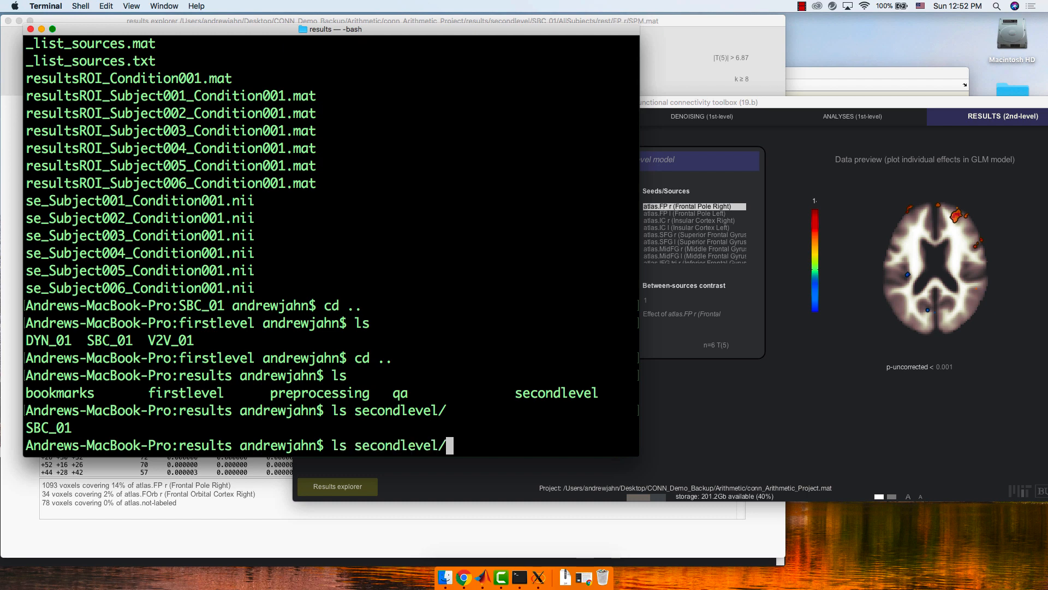
{"action": "type", "text": "SBC_01"}
{"action": "key", "text": "Return"}
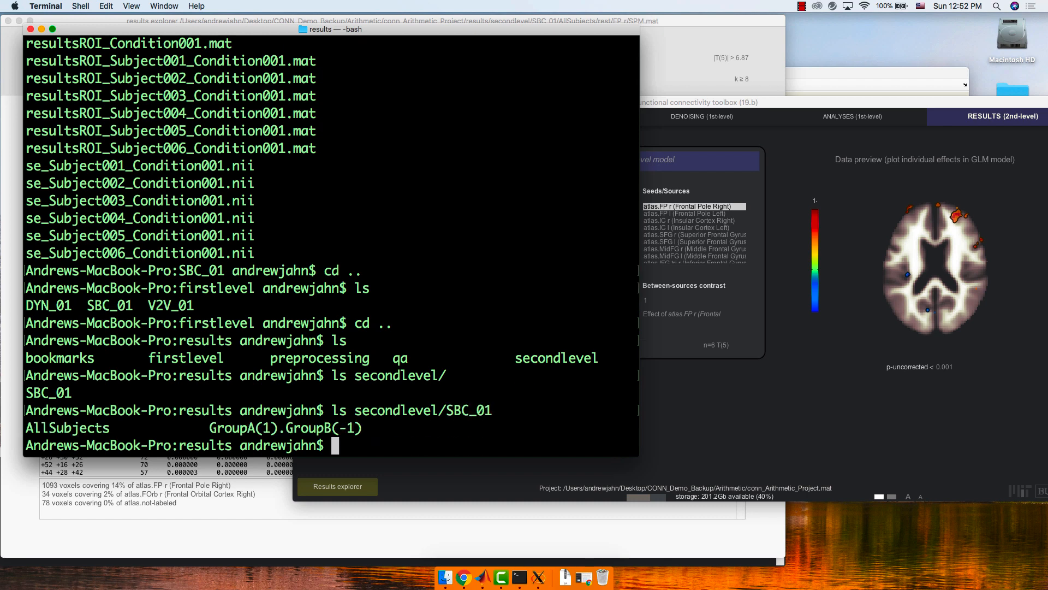
List the contents of secondlevel/SBC_01/AllSubjects and of its rest subfolder
{"action": "key", "text": "Up"}
{"action": "type", "text": "/Al"}
{"action": "key", "text": "Tab"}
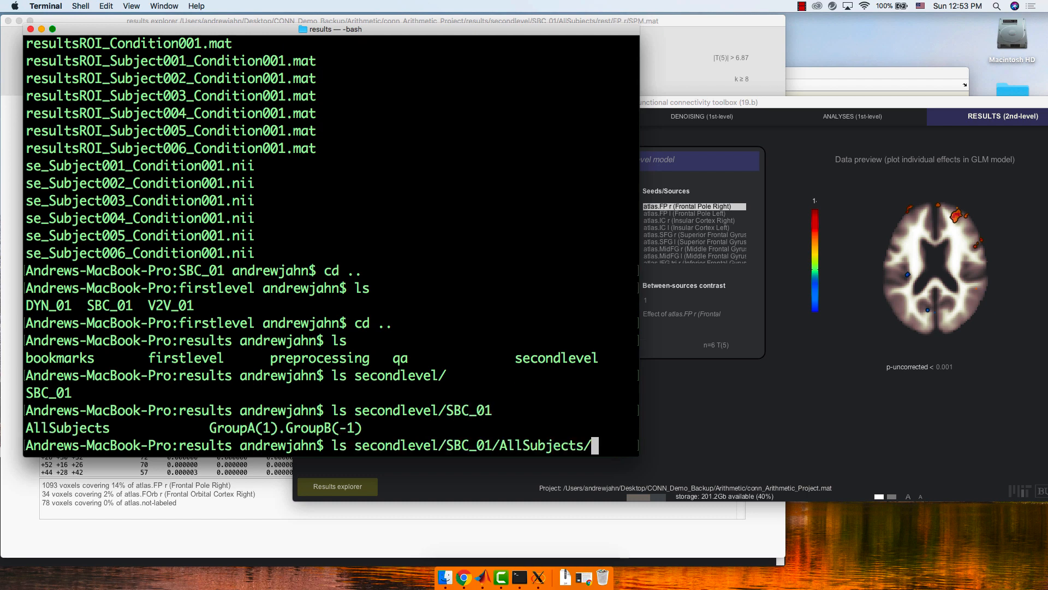
{"action": "key", "text": "Return"}
{"action": "key", "text": "Up"}
{"action": "type", "text": "rest"}
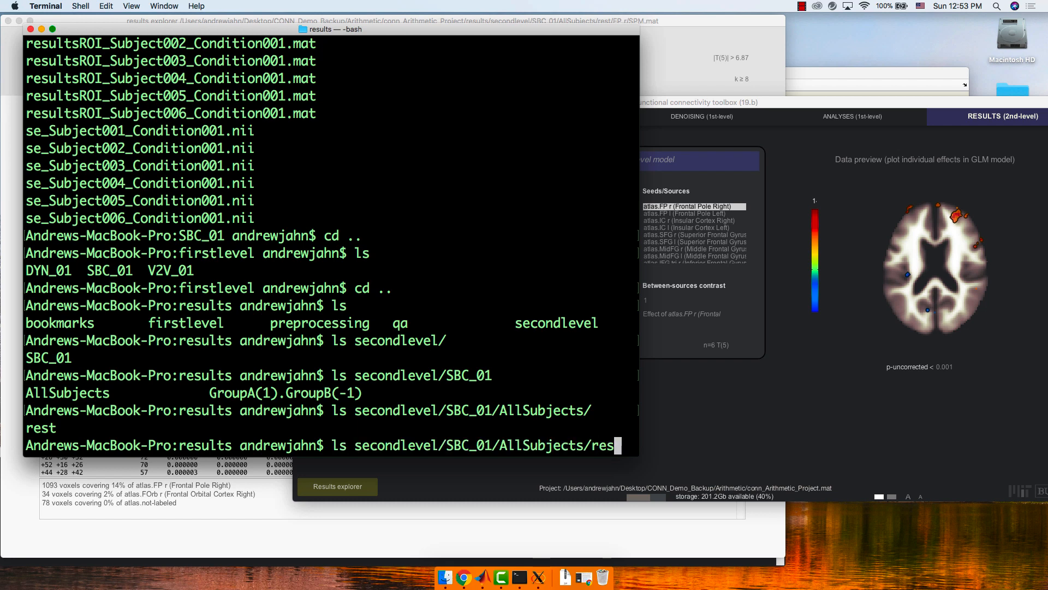
{"action": "key", "text": "Return"}
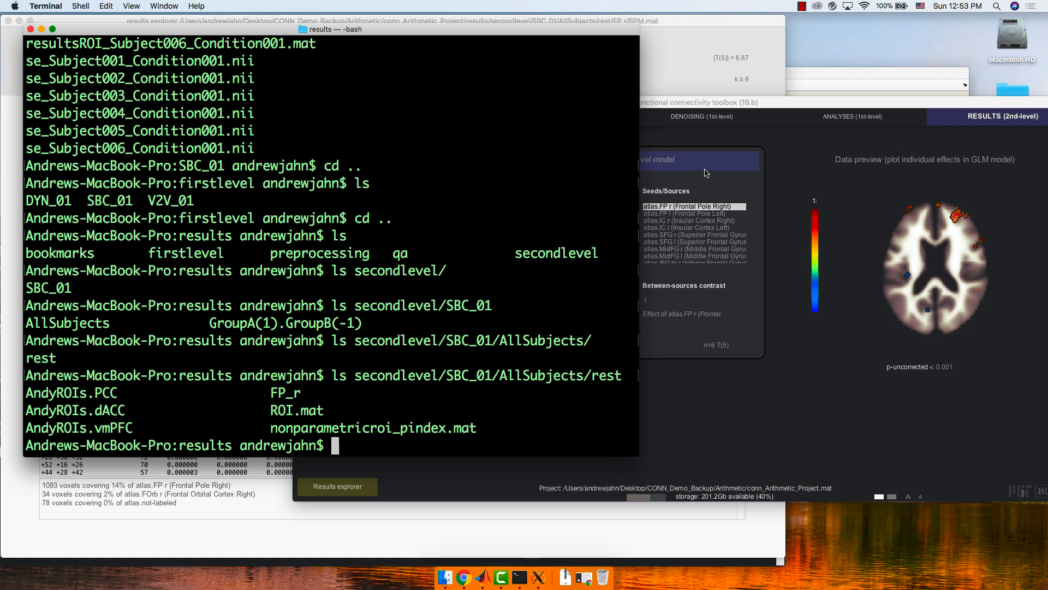
Switch back to the CONN toolbox and display the second-level ROI-to-ROI results
{"action": "left_click", "coordinate": [718, 103]}
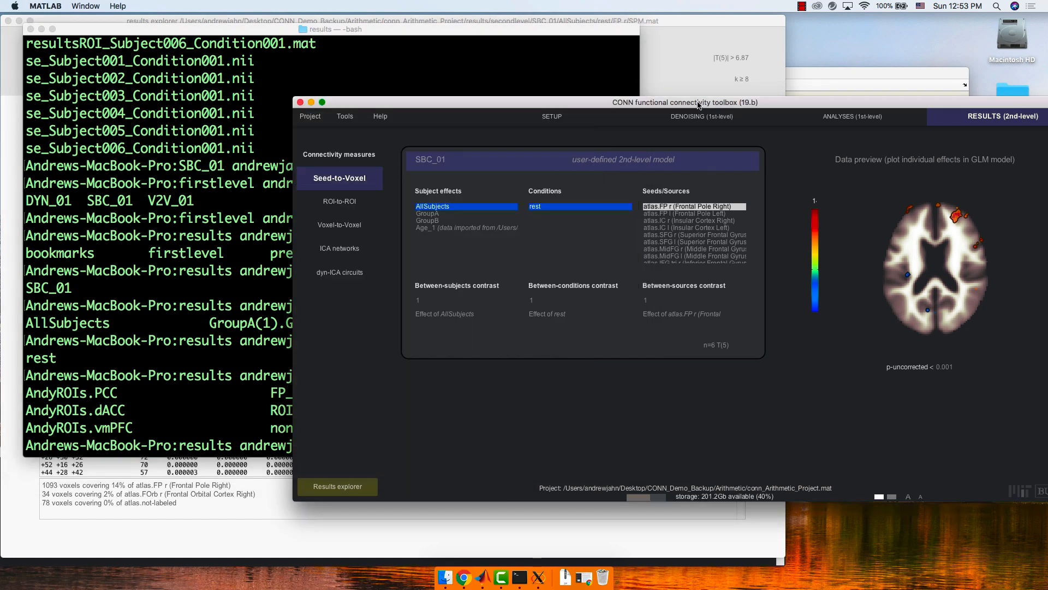
{"action": "left_click", "coordinate": [340, 203]}
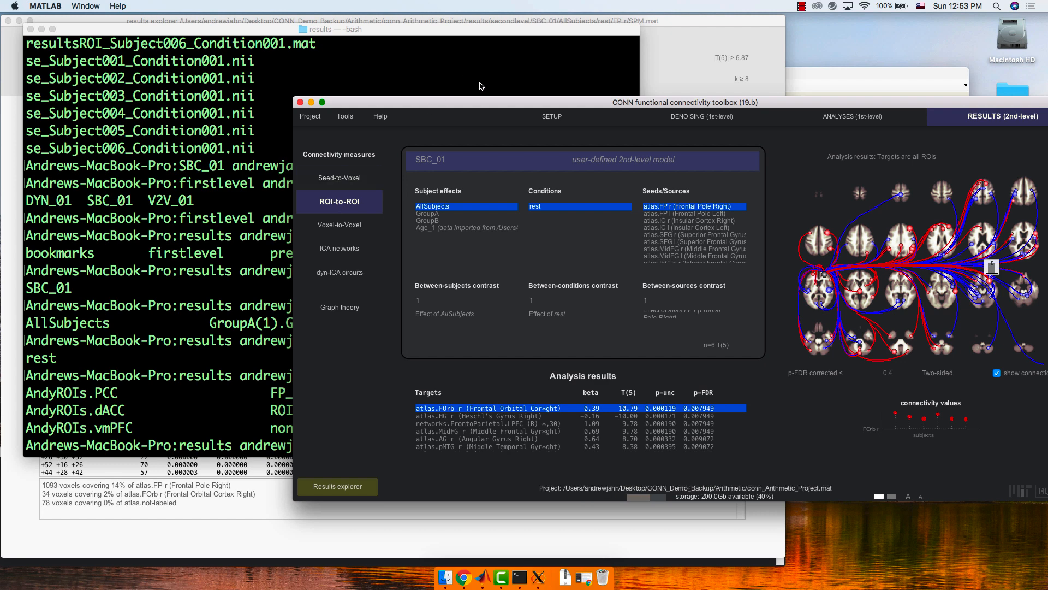
Move the CONN window fully into view and select the atlas.FP r target on the connectivity slices
{"action": "left_click_drag", "start_coordinate": [478, 107], "coordinate": [360, 77]}
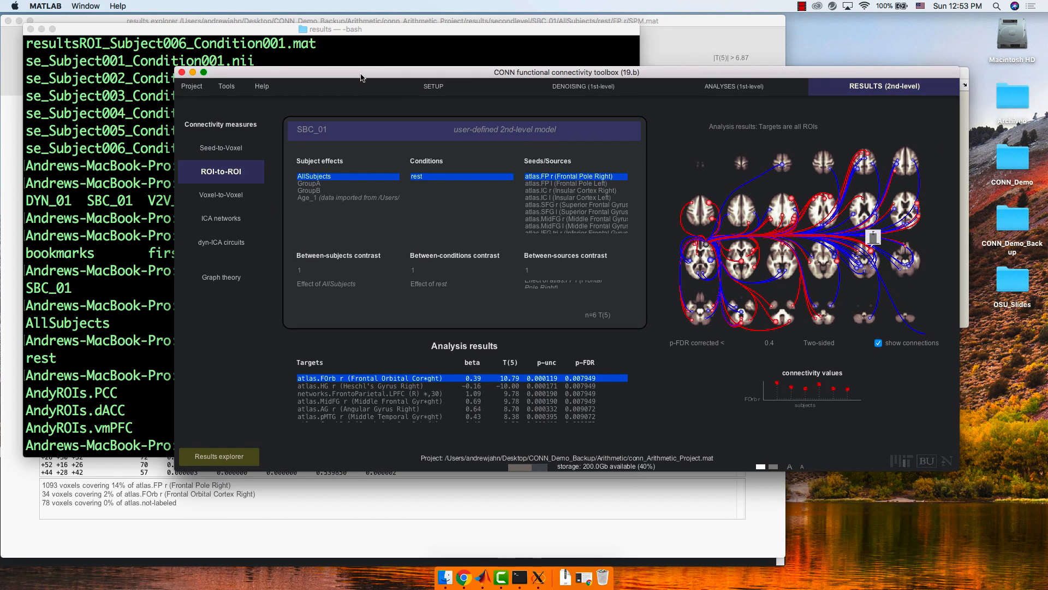
{"action": "mouse_move", "coordinate": [677, 186]}
{"action": "left_click", "coordinate": [944, 141]}
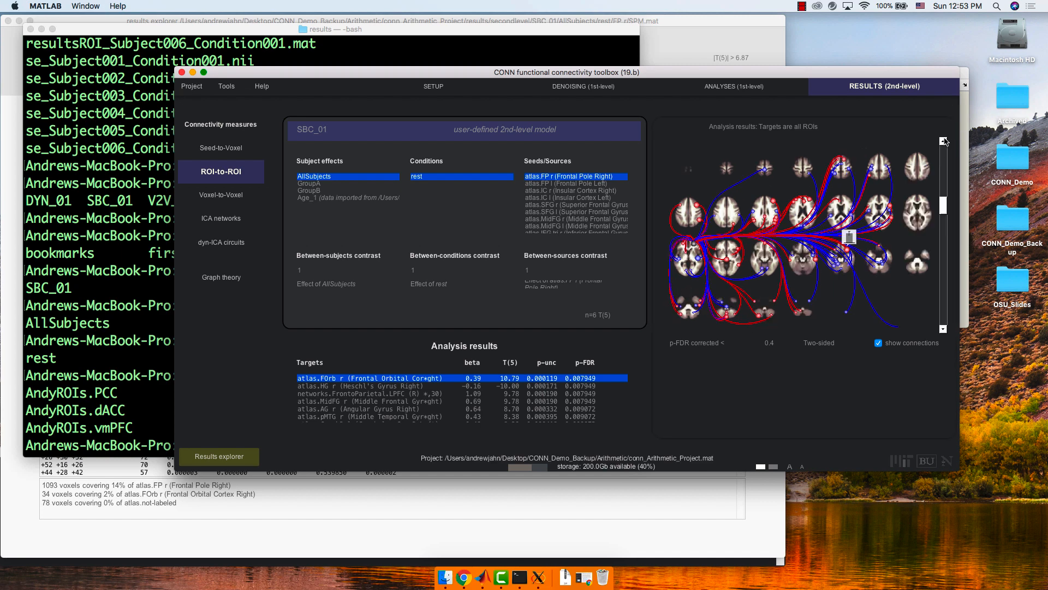
{"action": "left_click", "coordinate": [945, 141]}
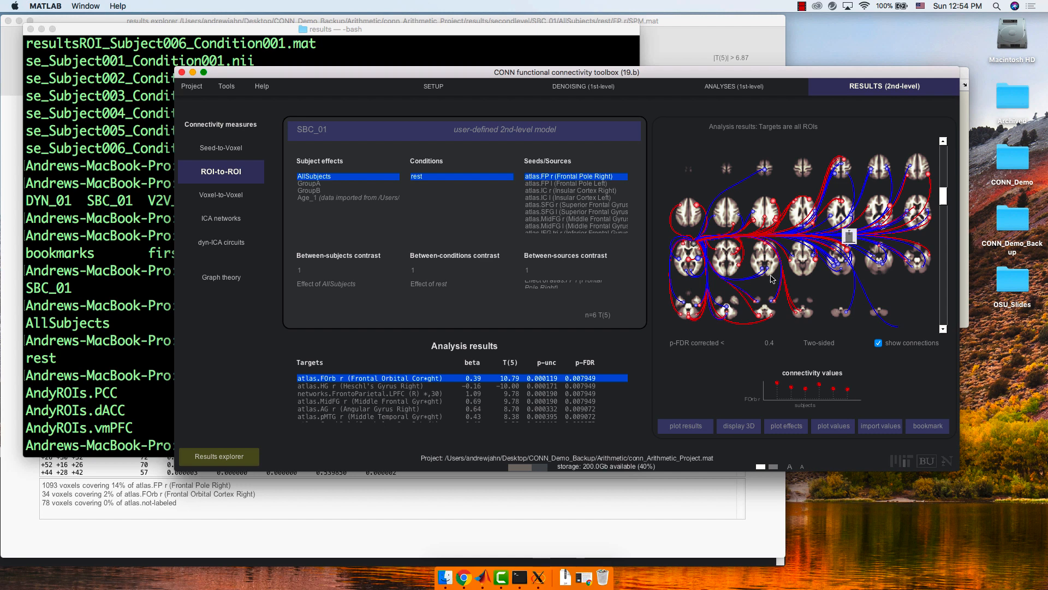
{"action": "left_click", "coordinate": [694, 247]}
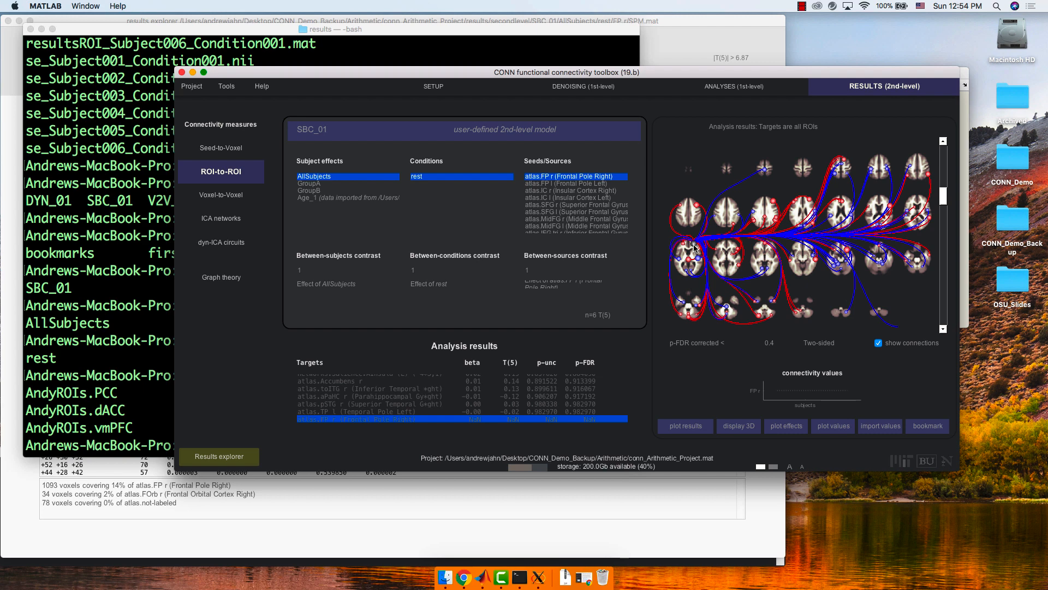
Set the p-FDR corrected threshold to 0.05 and select the atlas.MidFG r target on the slices
{"action": "left_click", "coordinate": [781, 342]}
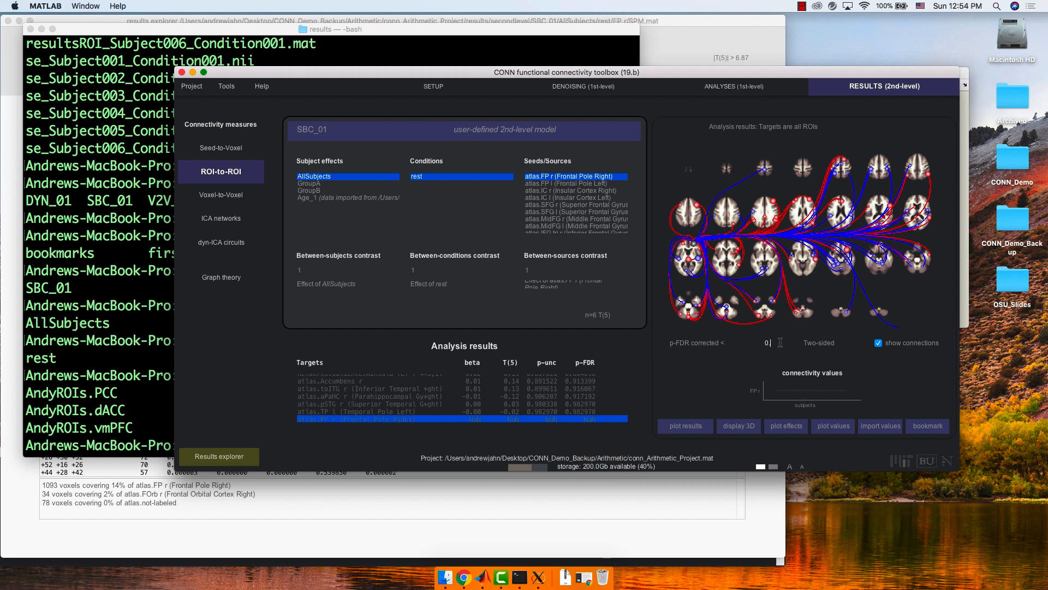
{"action": "type", "text": "5"}
{"action": "key", "text": "Return"}
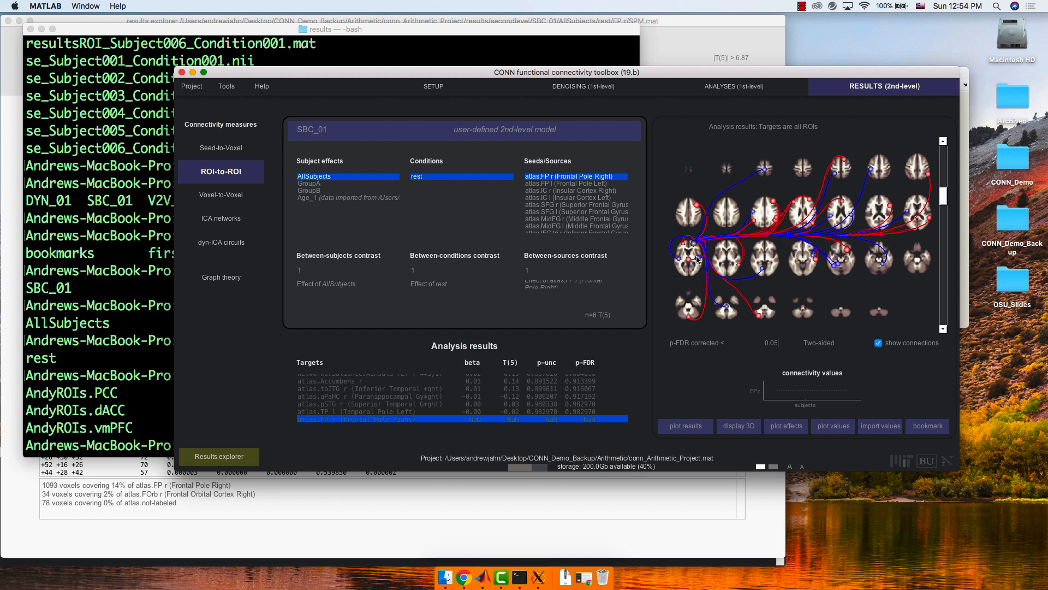
{"action": "left_click", "coordinate": [699, 208]}
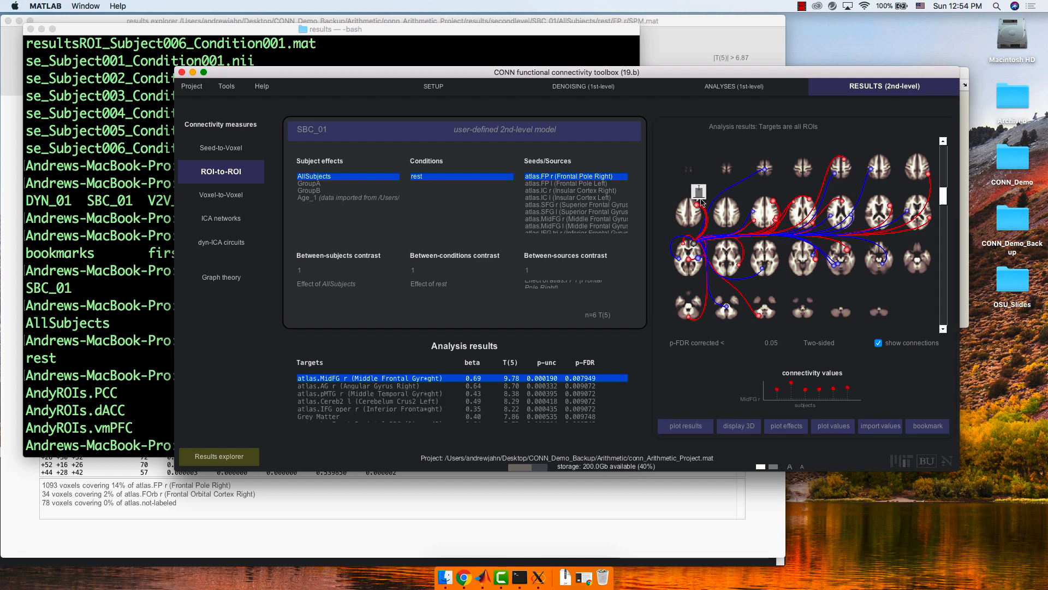
{"action": "mouse_move", "coordinate": [827, 387]}
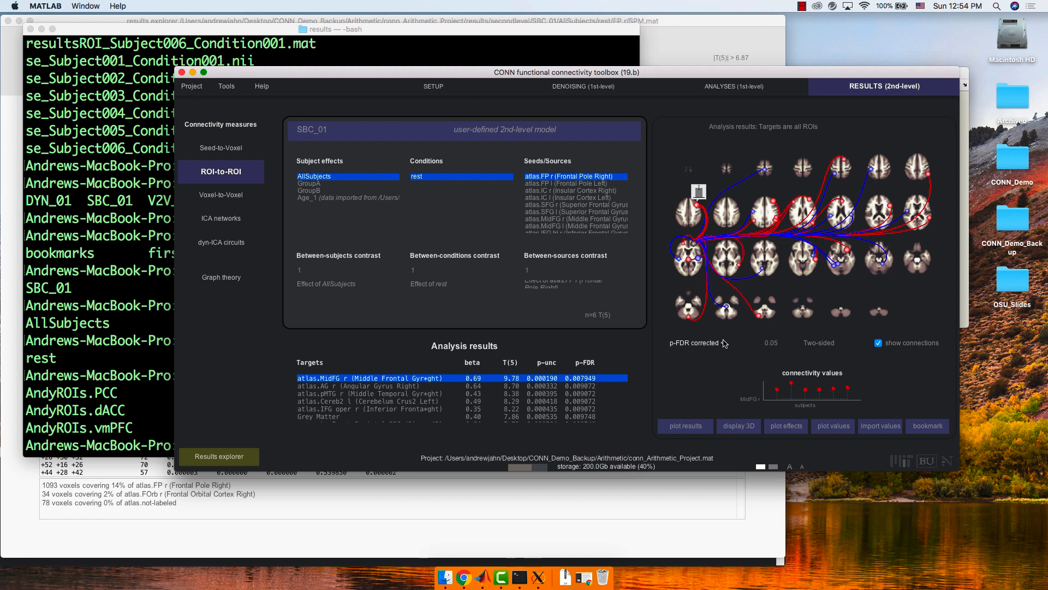
Browse the results for the FP l, SFG r, insular cortex, SFG l and MidFG r seeds, and select the atlas.PreCG l seed
{"action": "left_click", "coordinate": [584, 183]}
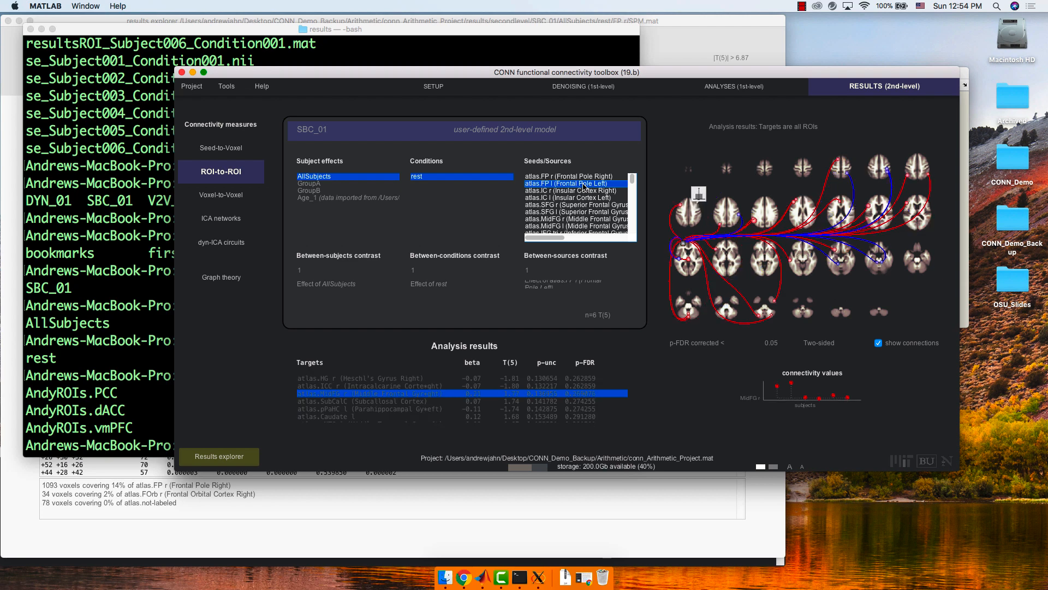
{"action": "left_click", "coordinate": [586, 205]}
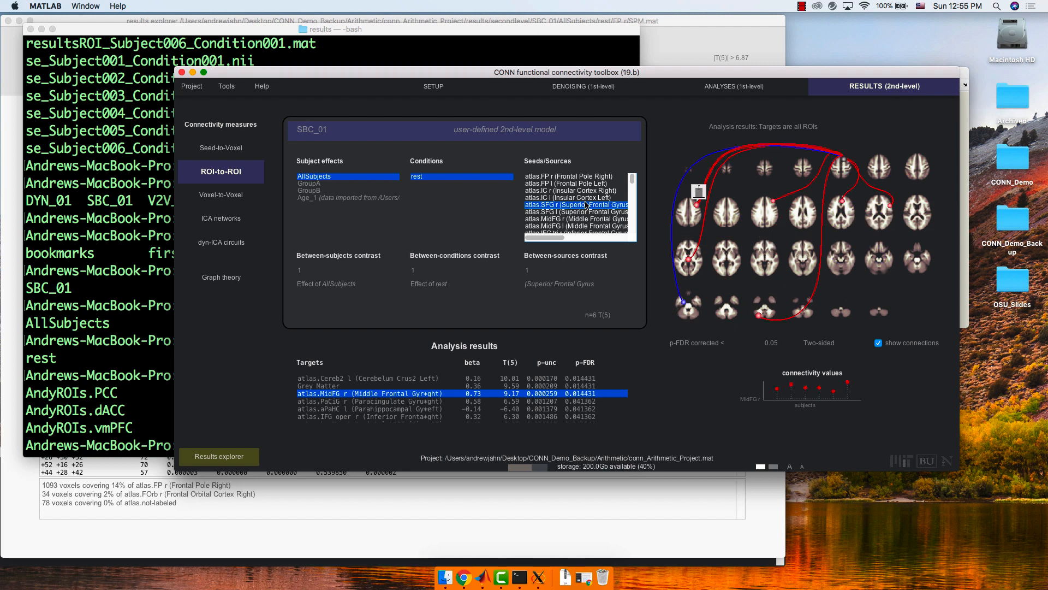
{"action": "left_click", "coordinate": [784, 344]}
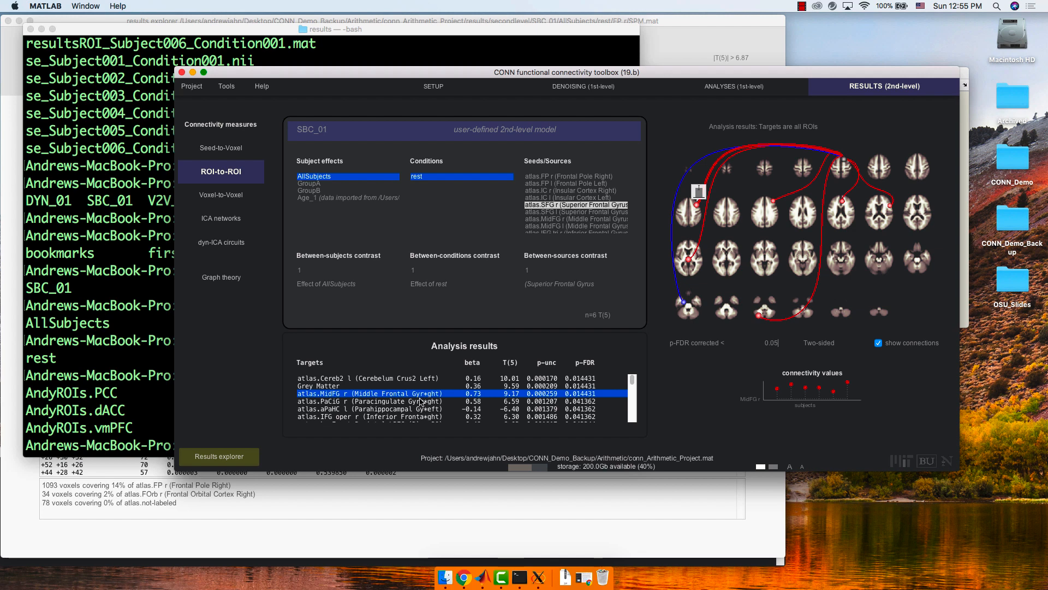
{"action": "left_click_drag", "start_coordinate": [568, 193], "coordinate": [568, 200]}
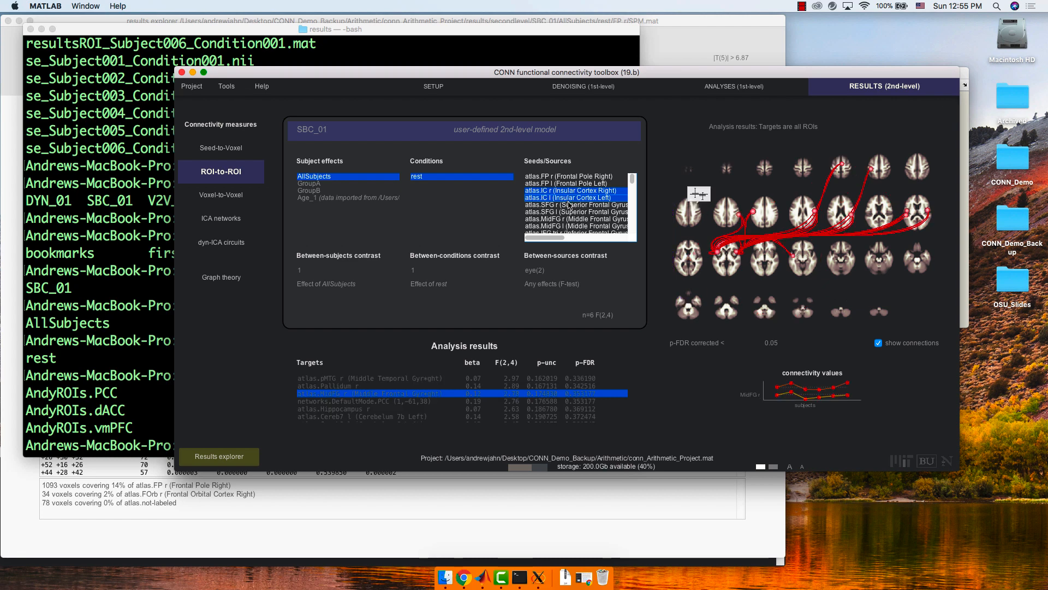
{"action": "left_click", "coordinate": [565, 213]}
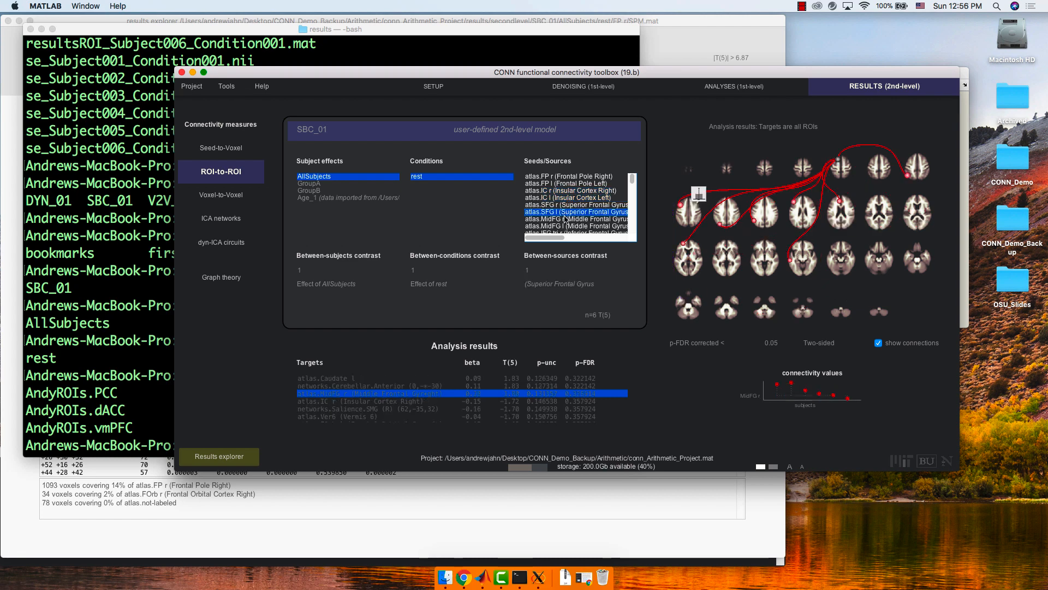
{"action": "left_click", "coordinate": [565, 219]}
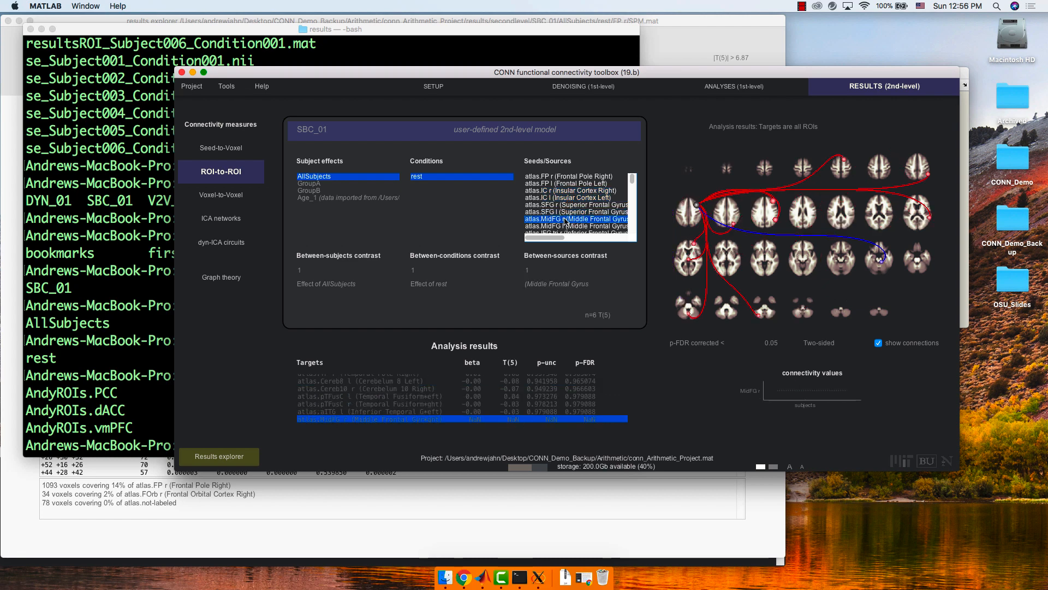
{"action": "scroll", "coordinate": [566, 220], "scroll_direction": "down", "scroll_amount": 3}
{"action": "left_click", "coordinate": [565, 219]}
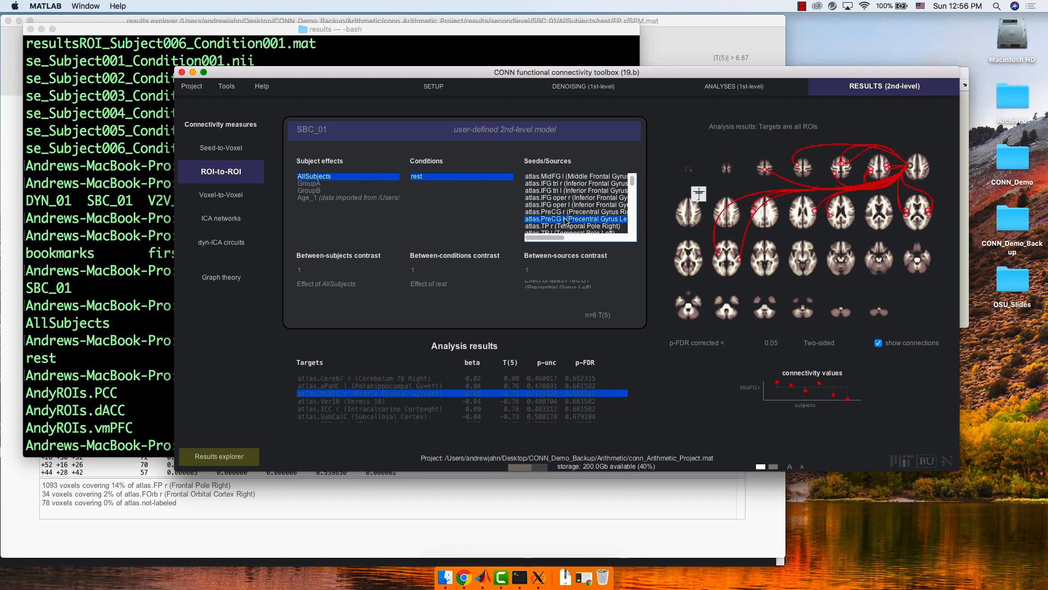
Set the p-FDR corrected threshold to 0.01 for the atlas.PreCG l seed
{"action": "left_click", "coordinate": [780, 342]}
{"action": "key", "text": "BackSpace"}
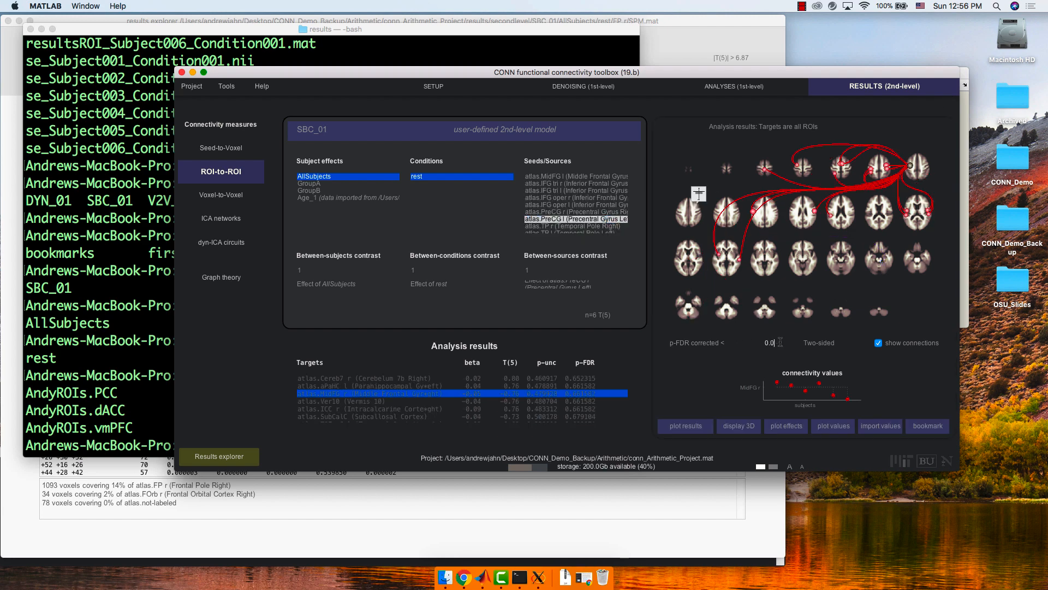
{"action": "type", "text": "1"}
{"action": "key", "text": "Return"}
Switch the test to one-sided (positive) and set the p-FDR corrected threshold to 0.05
{"action": "left_click", "coordinate": [815, 342]}
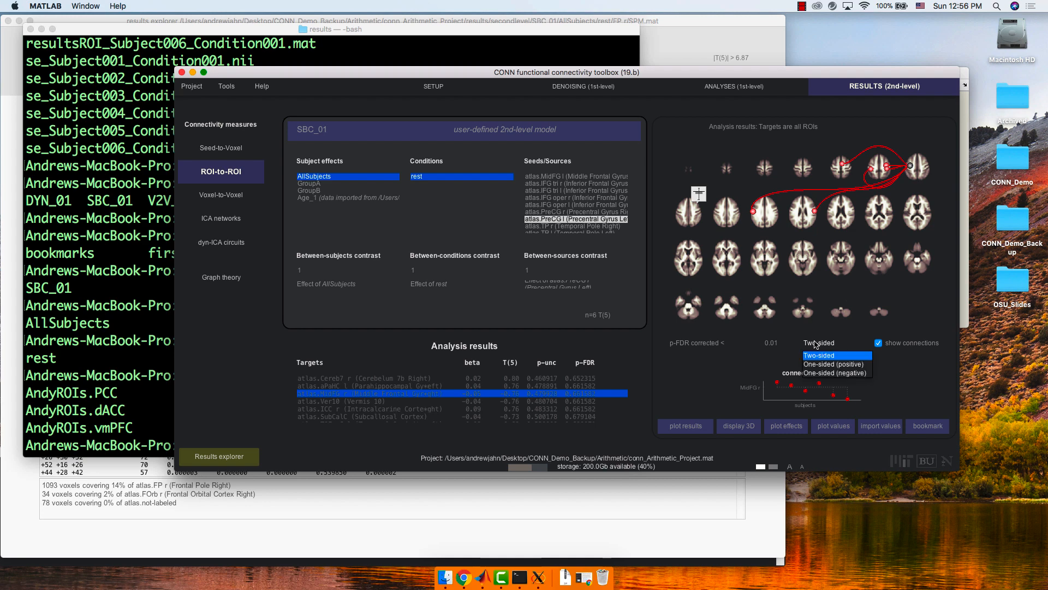
{"action": "left_click", "coordinate": [817, 365]}
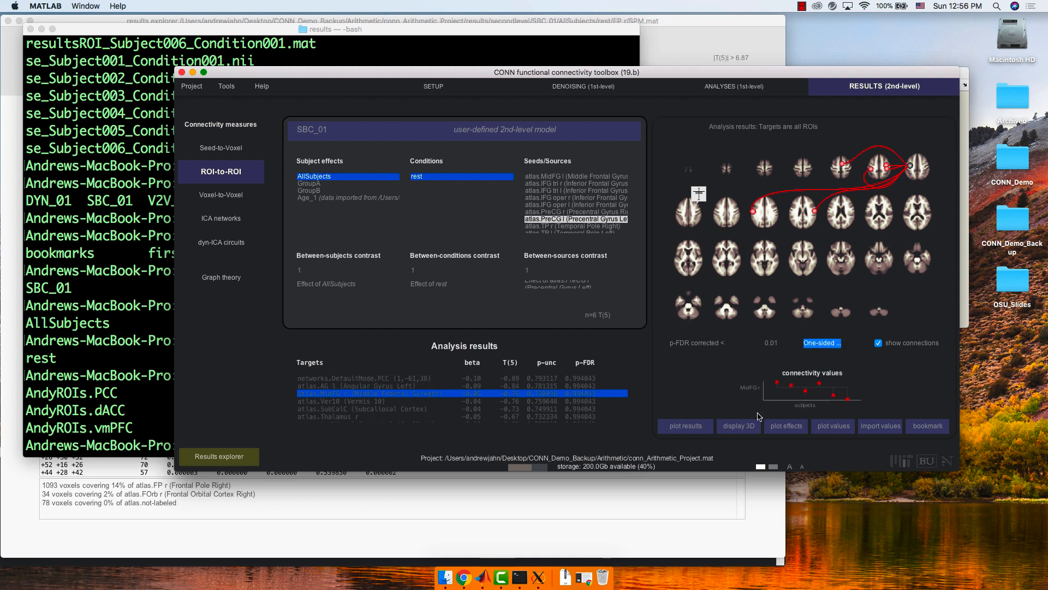
{"action": "left_click", "coordinate": [779, 341]}
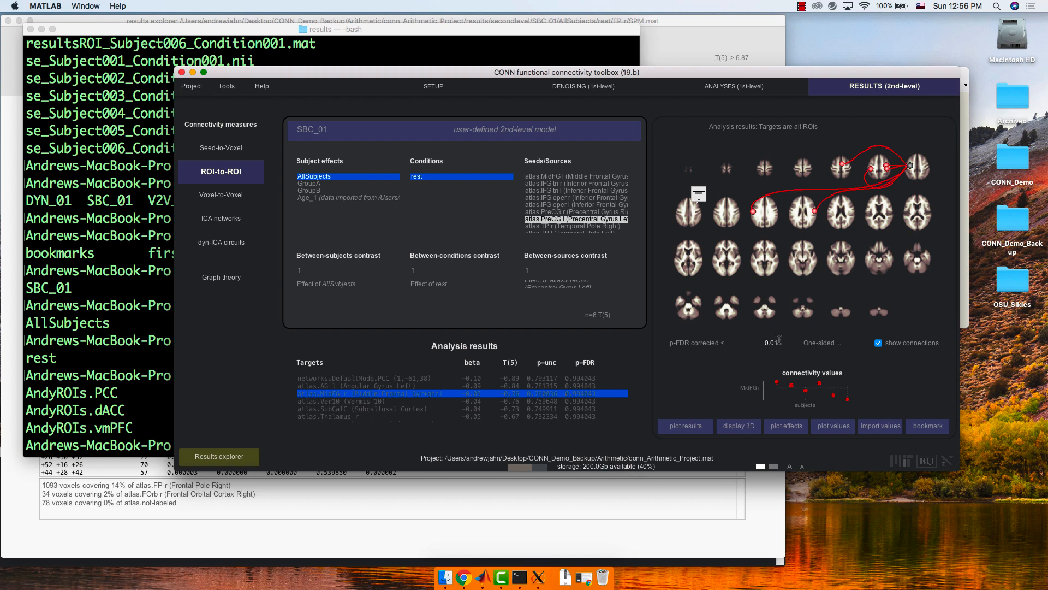
{"action": "key", "text": "BackSpace"}
{"action": "type", "text": "5"}
{"action": "key", "text": "Return"}
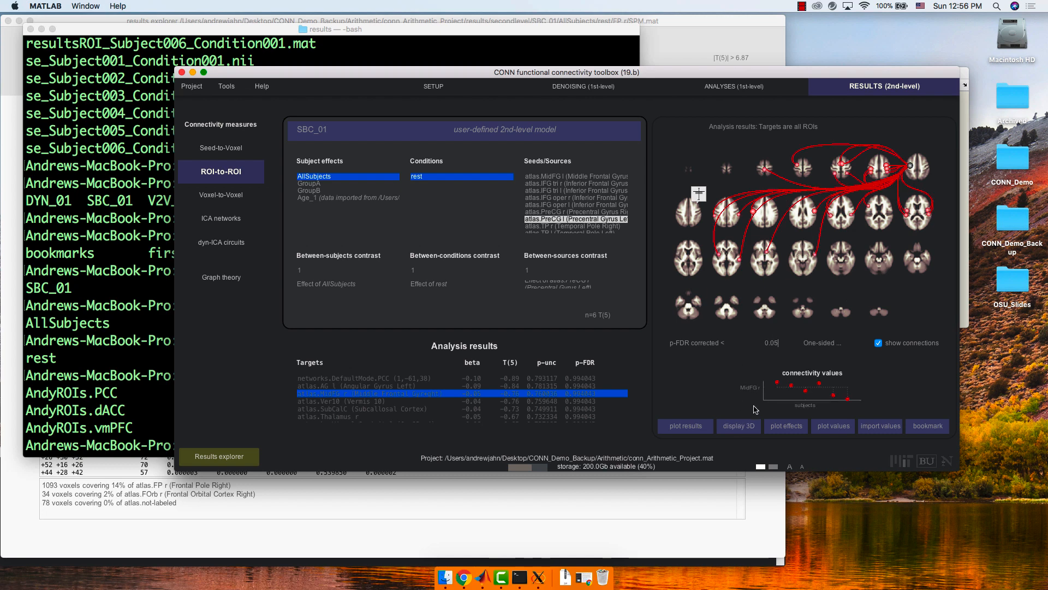
Open the 3D display of the PreCG l connections, rotate the brain to inspect them, and close the display
{"action": "left_click", "coordinate": [739, 425]}
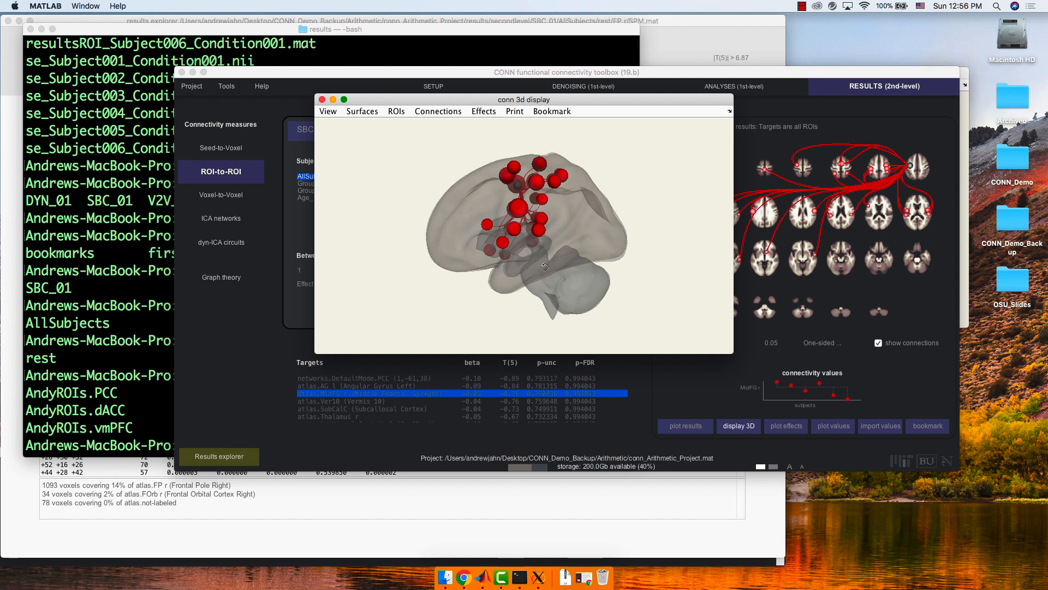
{"action": "left_click_drag", "start_coordinate": [541, 263], "coordinate": [615, 276]}
{"action": "left_click_drag", "start_coordinate": [526, 101], "coordinate": [745, 132]}
{"action": "left_click_drag", "start_coordinate": [709, 133], "coordinate": [593, 117]}
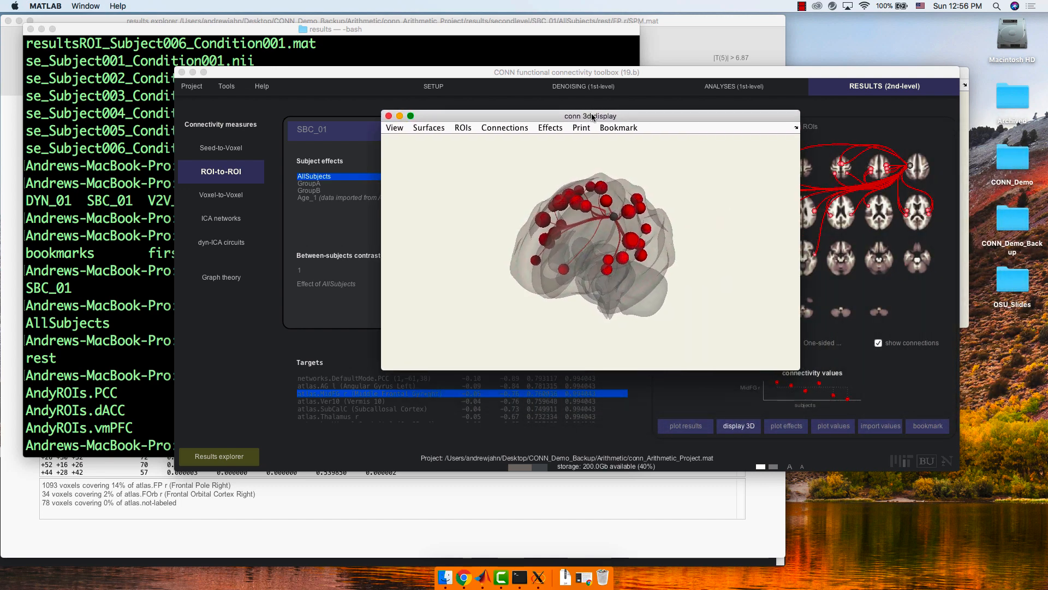
{"action": "left_click_drag", "start_coordinate": [600, 232], "coordinate": [512, 169]}
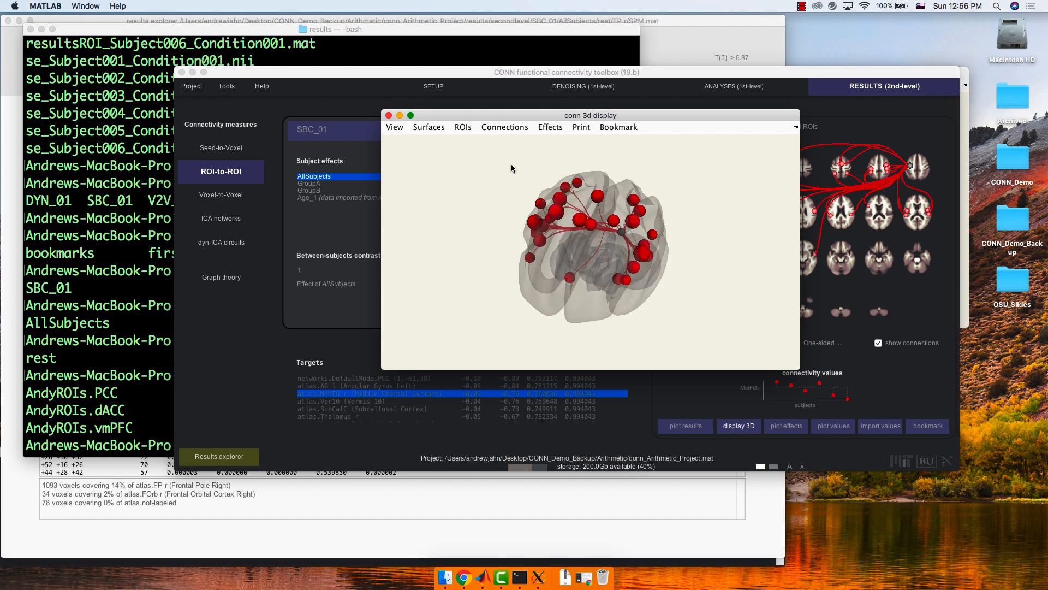
{"action": "left_click", "coordinate": [388, 115]}
View the effects plot for the MidFG r target and the values plot for the aSMG r target, closing each plot
{"action": "left_click", "coordinate": [786, 426]}
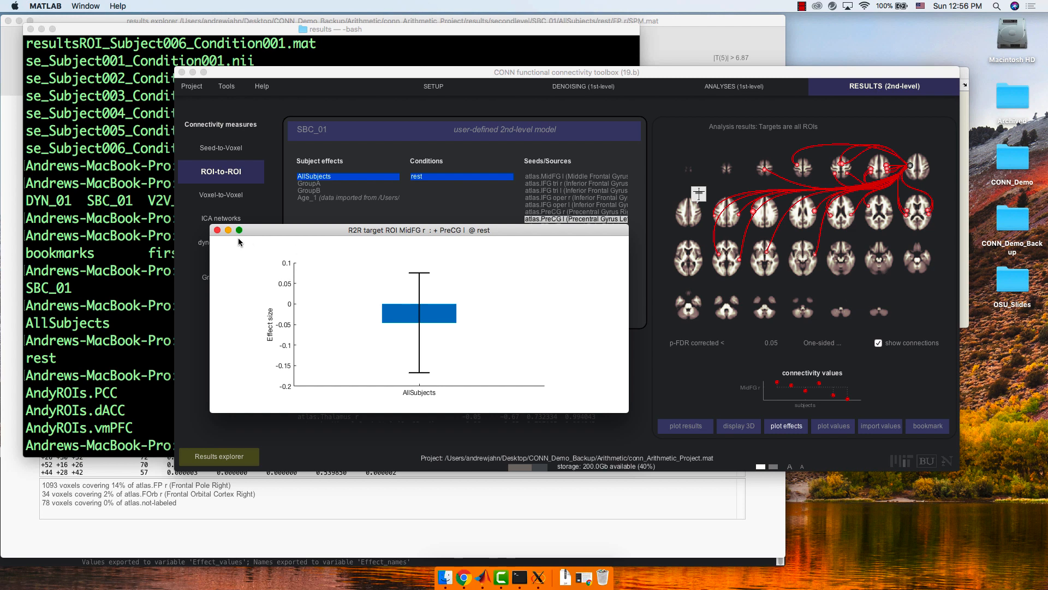
{"action": "left_click", "coordinate": [217, 230]}
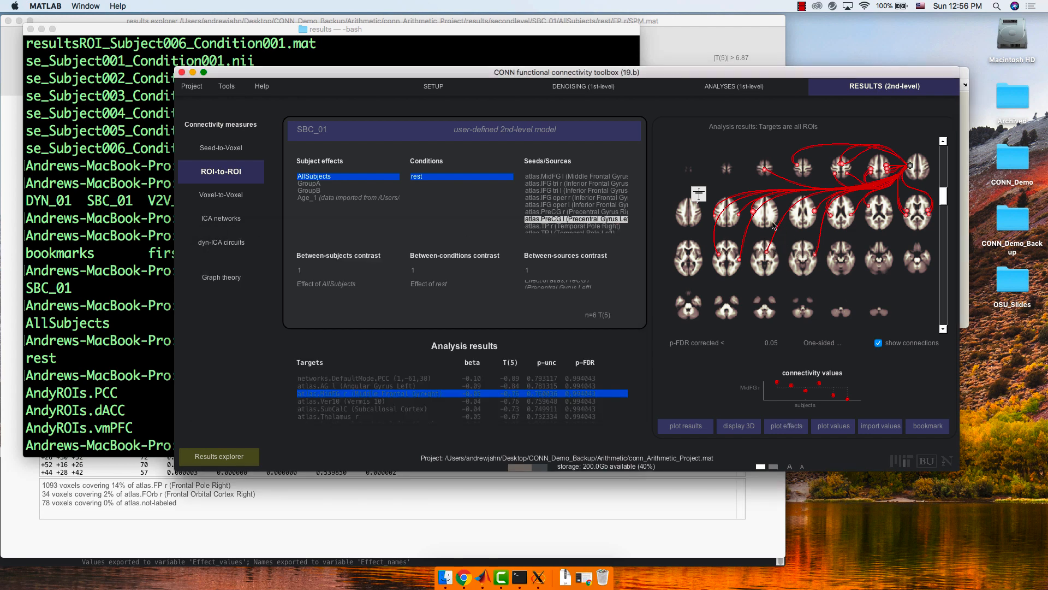
{"action": "left_click", "coordinate": [741, 215]}
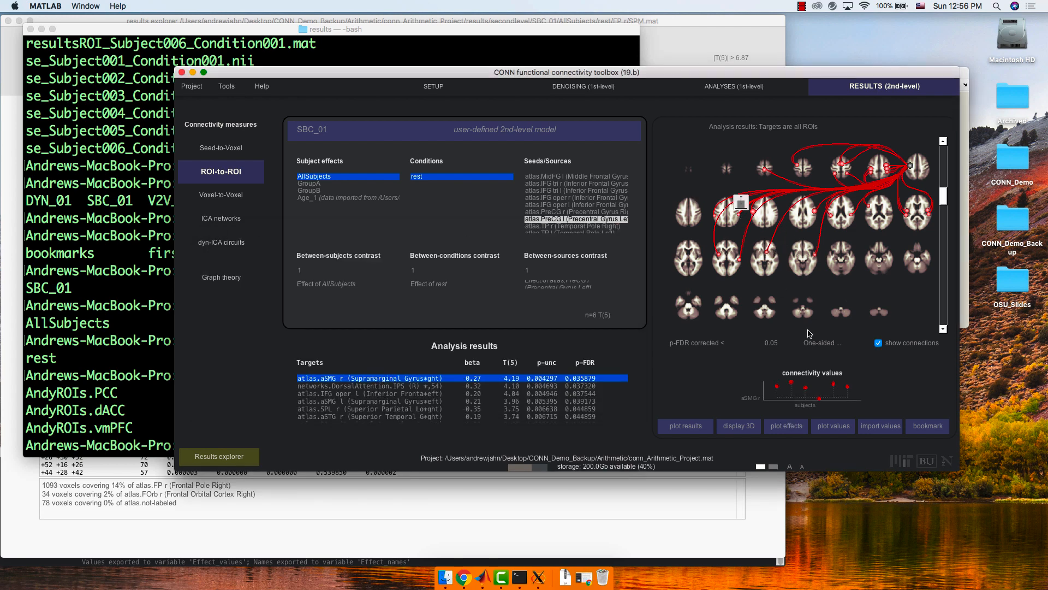
{"action": "left_click", "coordinate": [834, 426]}
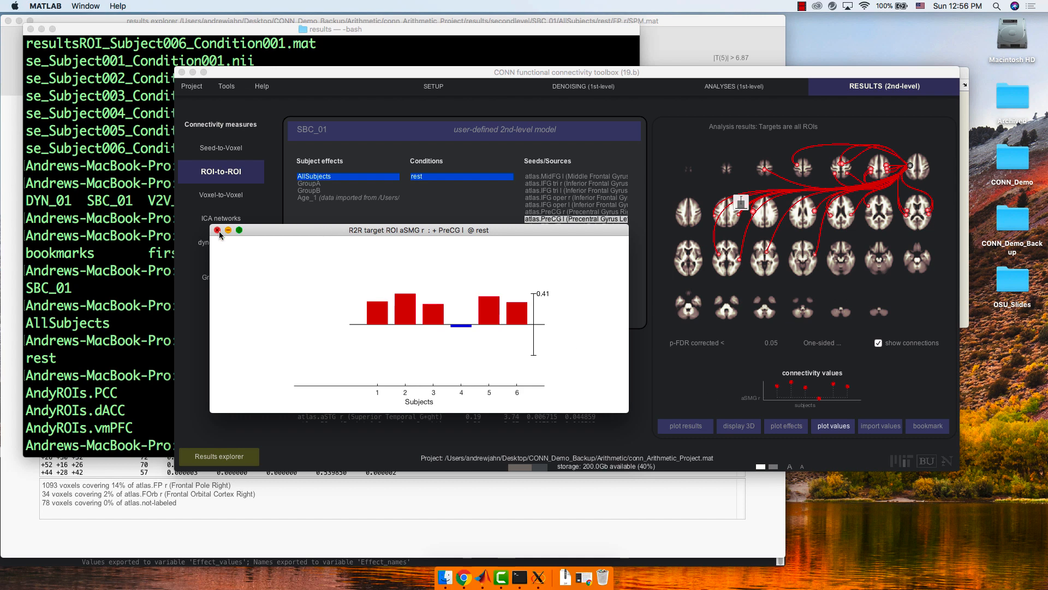
{"action": "left_click", "coordinate": [217, 230]}
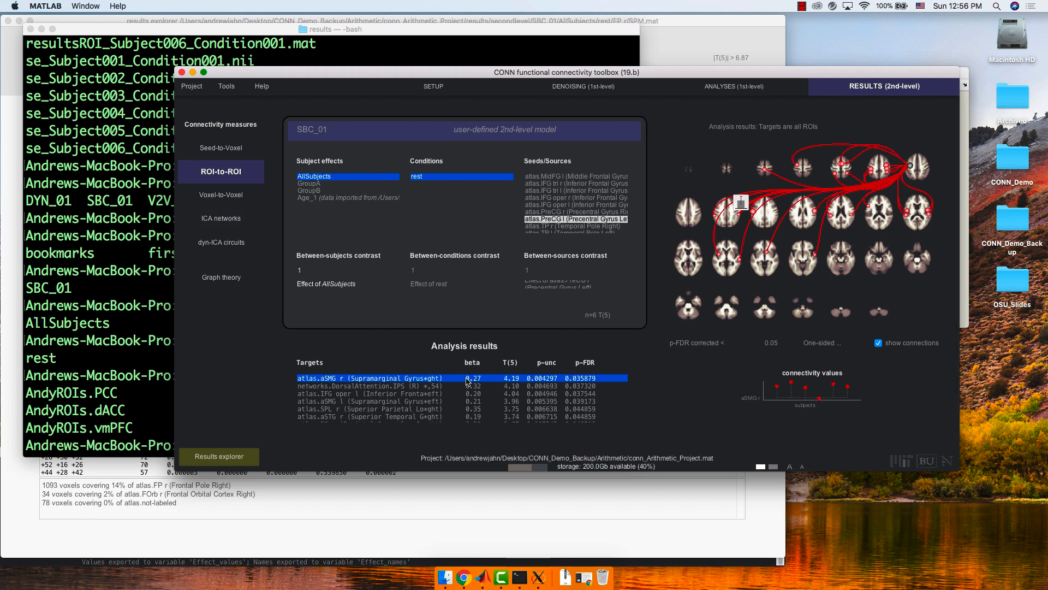
Reopen the 3D display, rotate the brain, review the ROI and connection display options, and close the display
{"action": "left_click", "coordinate": [750, 426]}
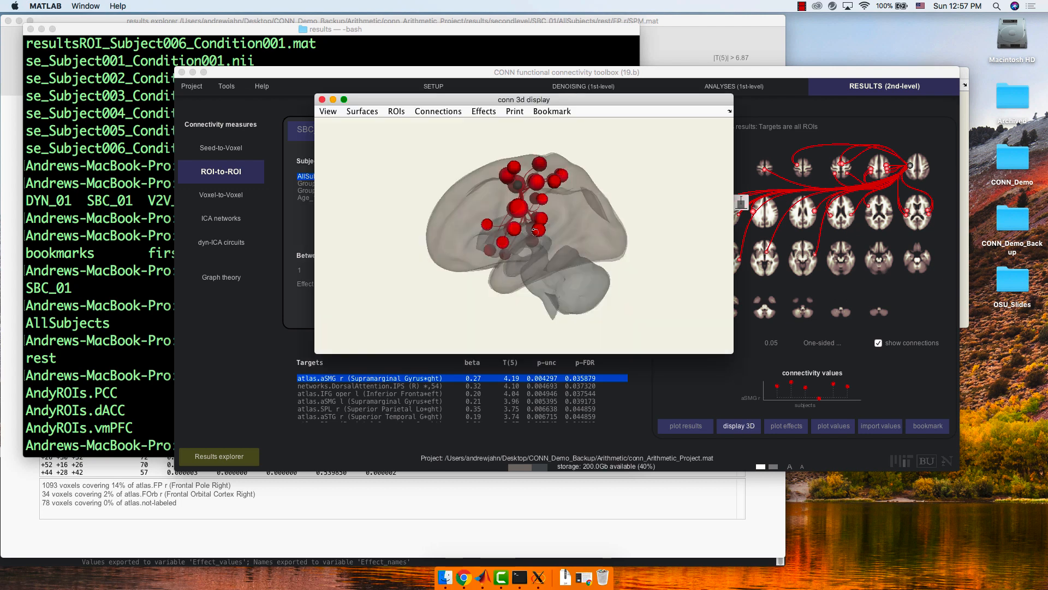
{"action": "left_click_drag", "start_coordinate": [535, 231], "coordinate": [549, 196]}
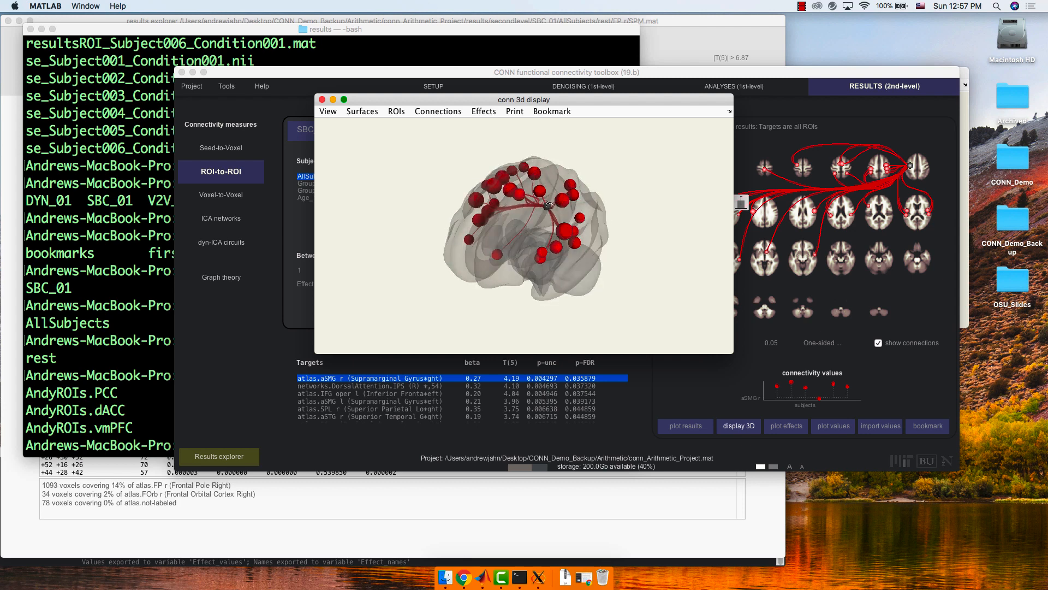
{"action": "left_click_drag", "start_coordinate": [549, 206], "coordinate": [523, 181]}
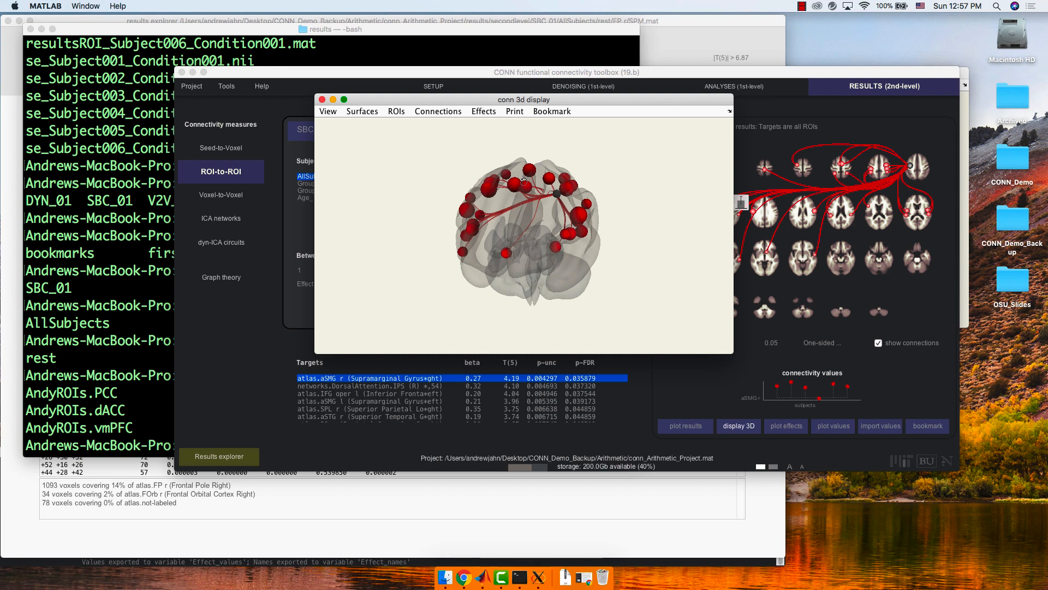
{"action": "left_click", "coordinate": [363, 112]}
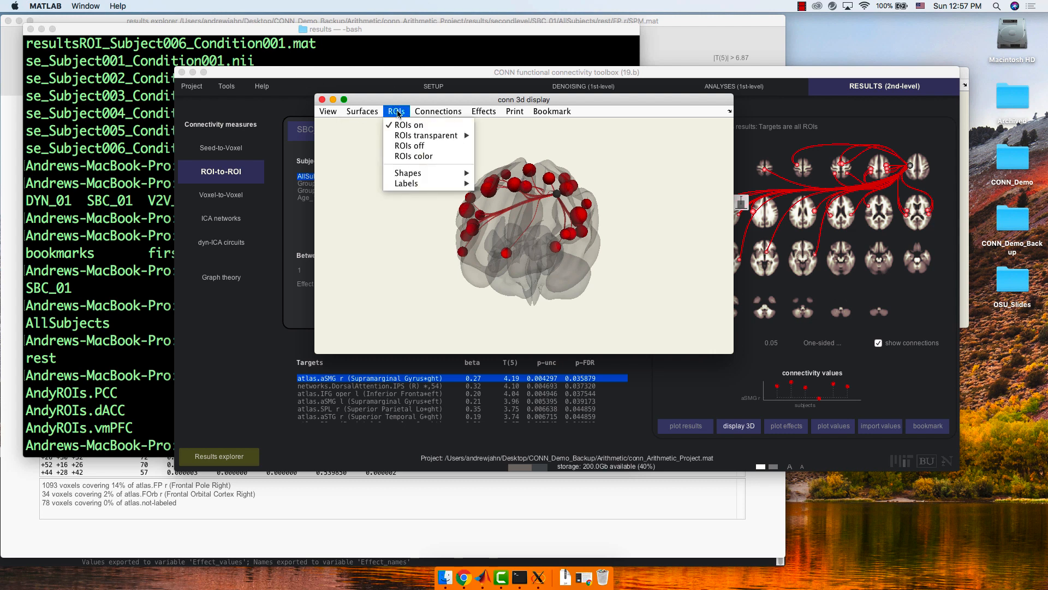
{"action": "left_click", "coordinate": [427, 112]}
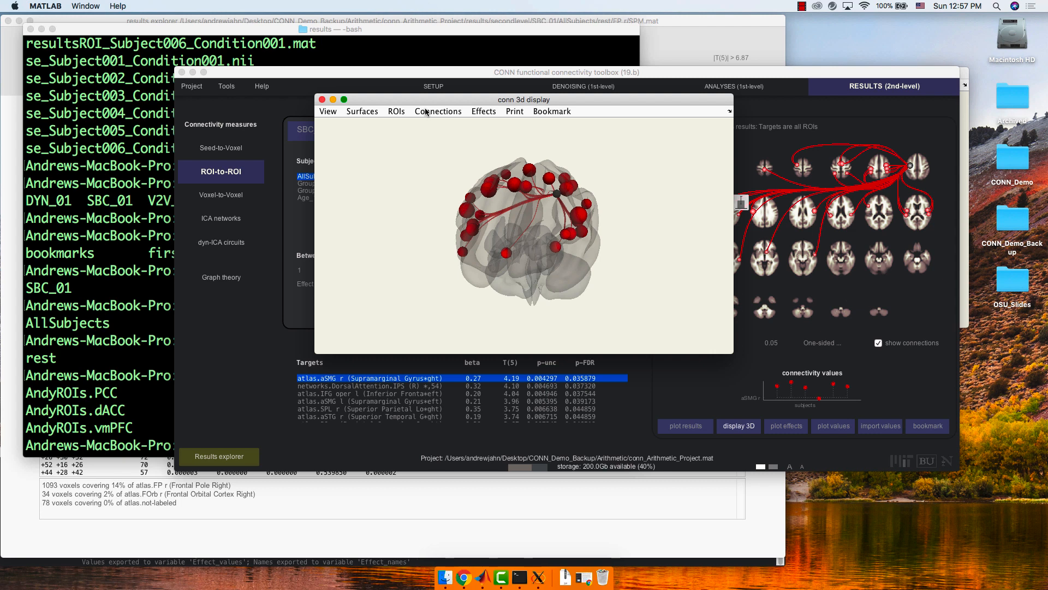
{"action": "left_click", "coordinate": [427, 112]}
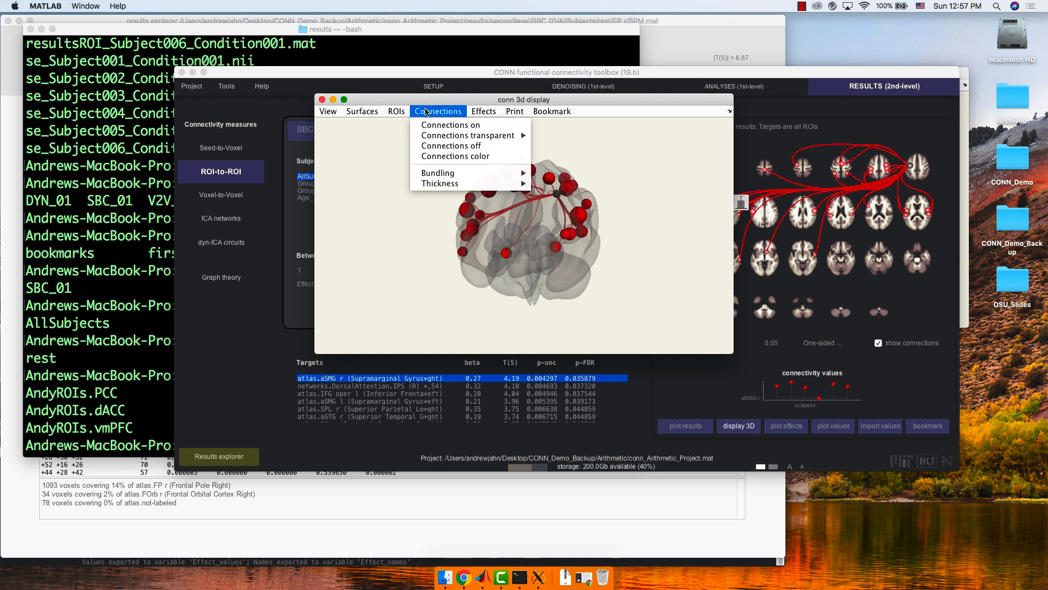
{"action": "left_click", "coordinate": [322, 100]}
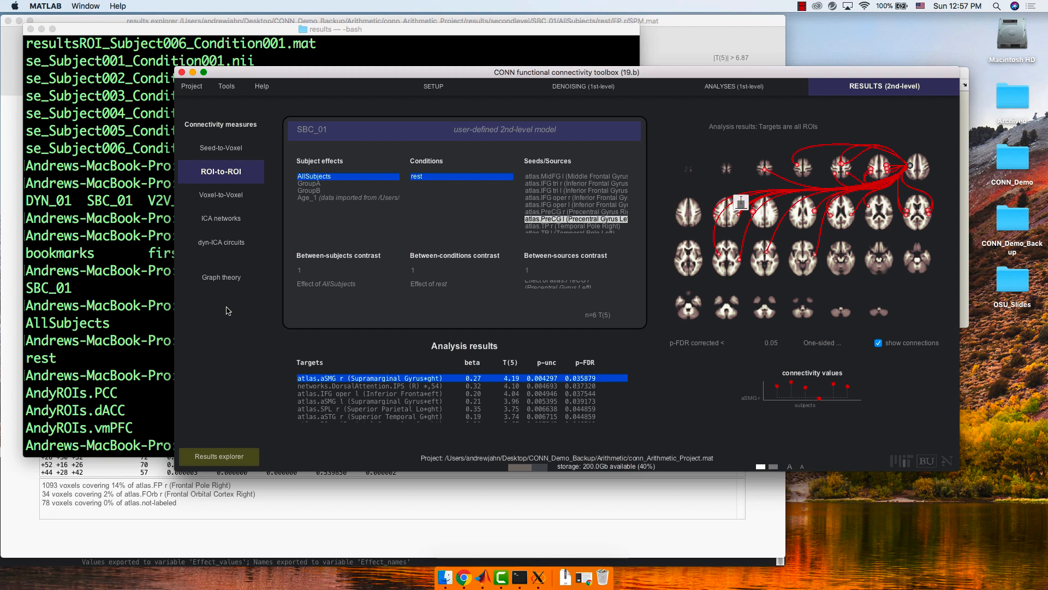
Open the graph theory results and change the network edge threshold type from cost to correlation coefficient
{"action": "left_click", "coordinate": [216, 280]}
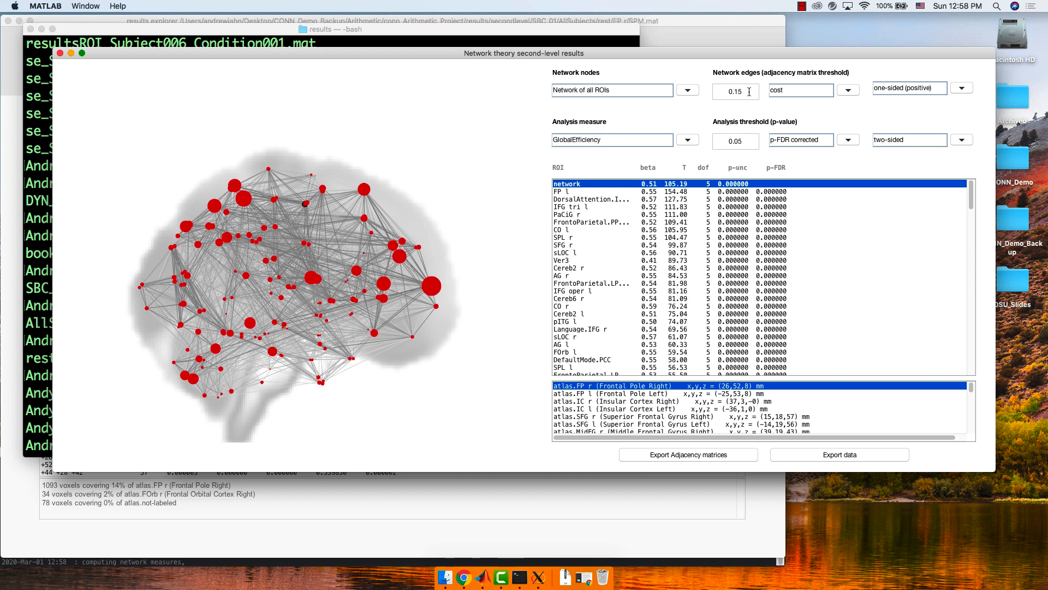
{"action": "left_click", "coordinate": [796, 93]}
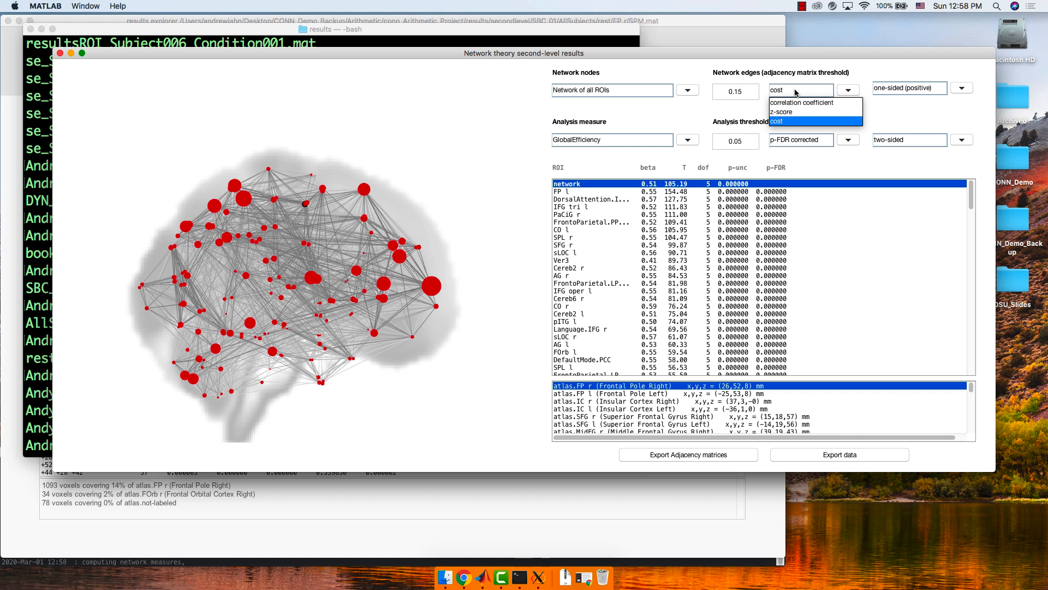
{"action": "left_click", "coordinate": [796, 93]}
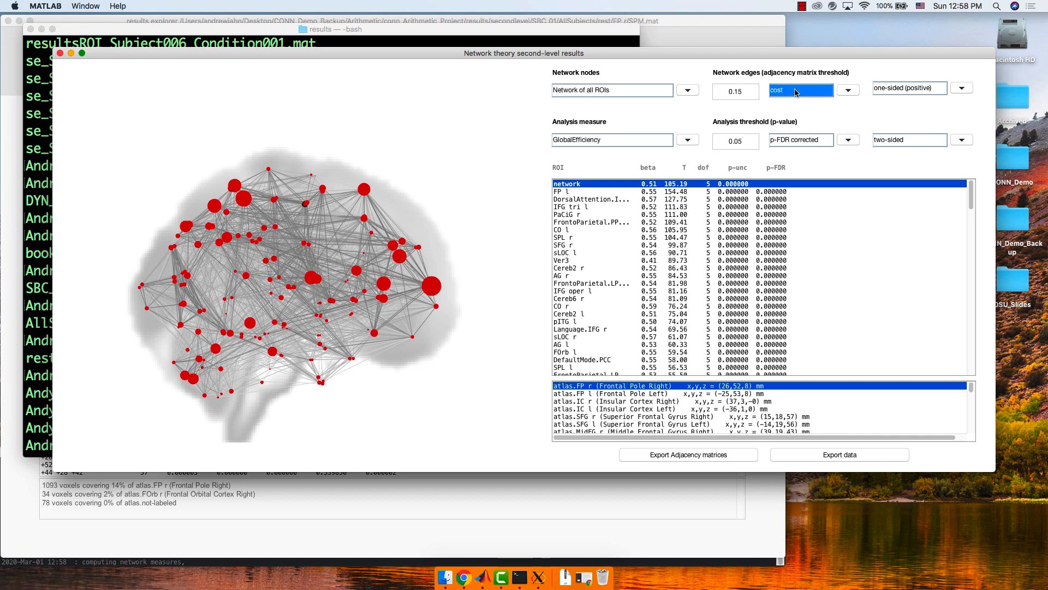
{"action": "left_click", "coordinate": [795, 93]}
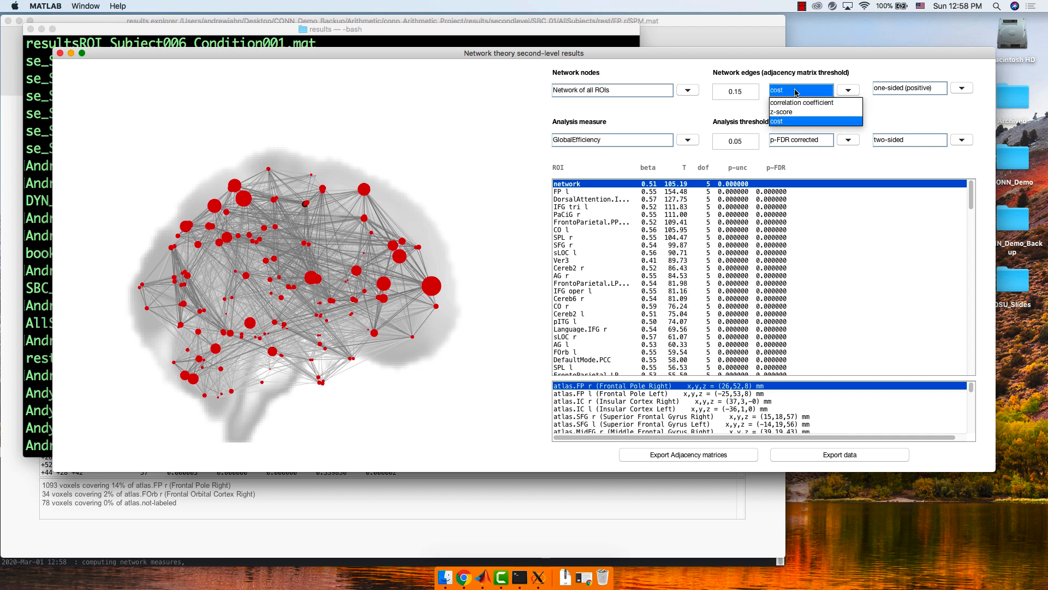
{"action": "left_click", "coordinate": [795, 104]}
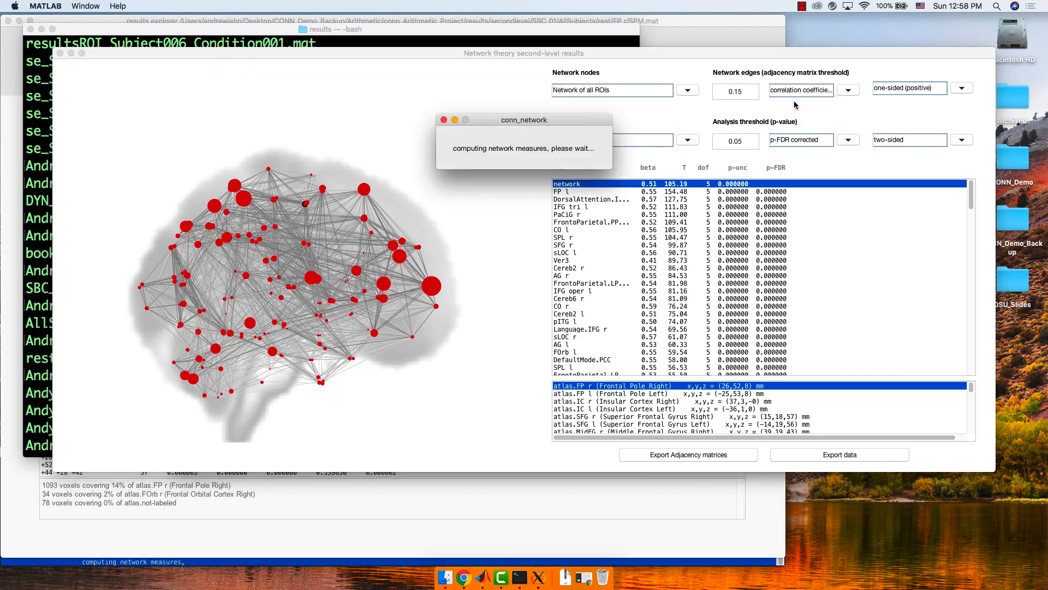
Set the network edge correlation coefficient threshold to 0.10 and recompute the network measures
{"action": "left_click", "coordinate": [750, 95]}
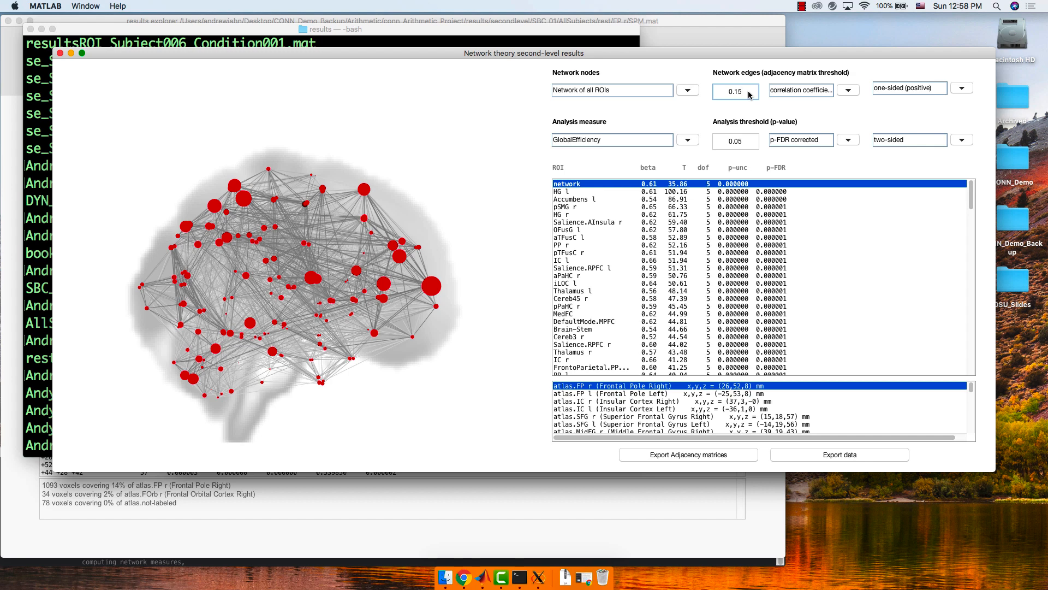
{"action": "key", "text": "BackSpace"}
{"action": "type", "text": "0"}
{"action": "key", "text": "Return"}
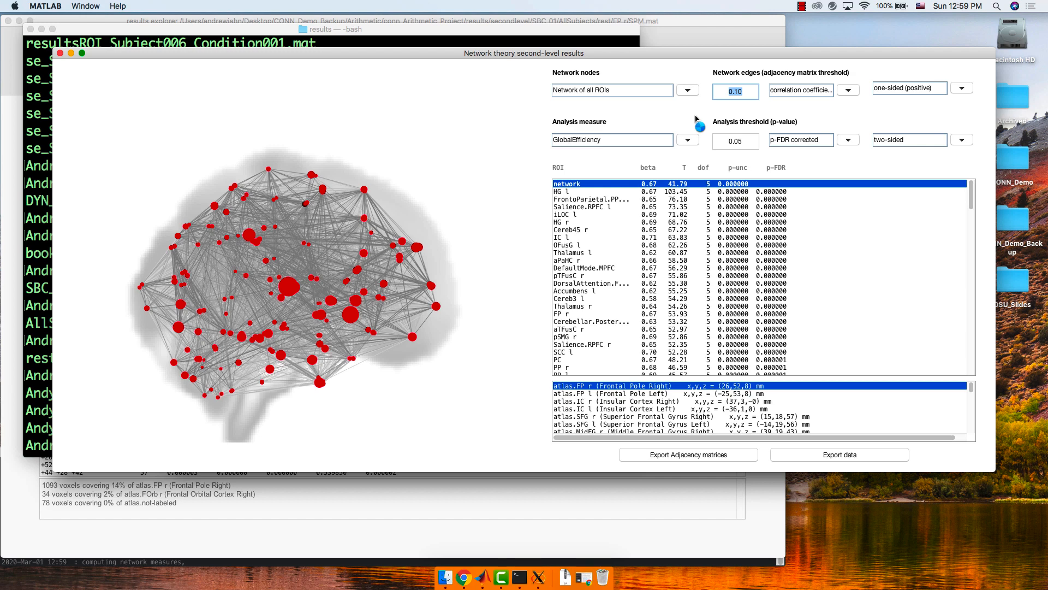
Lower the correlation coefficient threshold for network edges to 0.05 and check the available threshold types
{"action": "left_click", "coordinate": [753, 94]}
{"action": "key", "text": "BackSpace"}
{"action": "key", "text": "BackSpace"}
{"action": "type", "text": "05"}
{"action": "key", "text": "Return"}
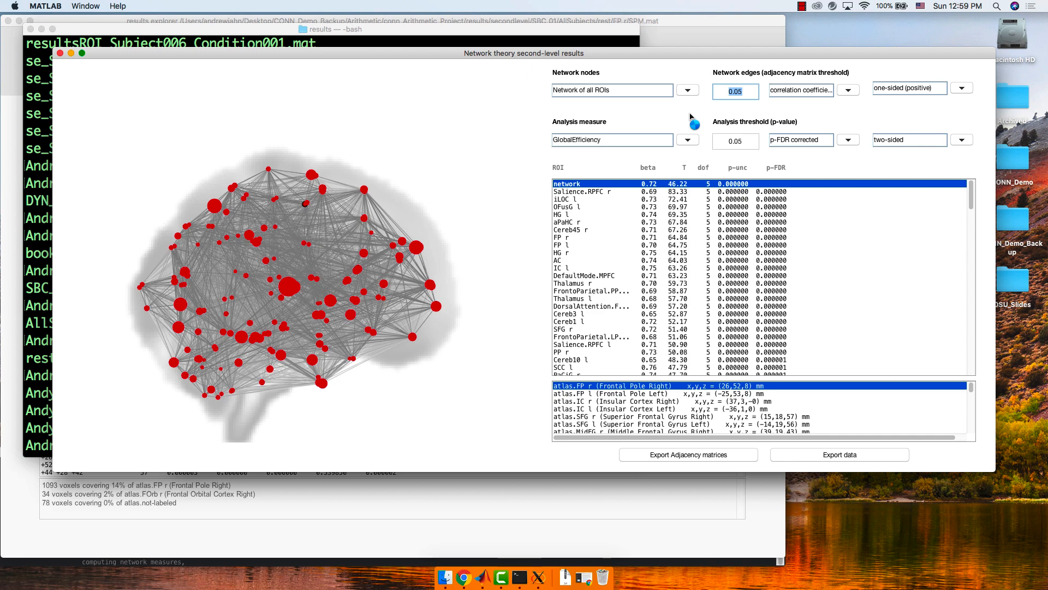
{"action": "left_click", "coordinate": [747, 93]}
{"action": "left_click", "coordinate": [789, 92]}
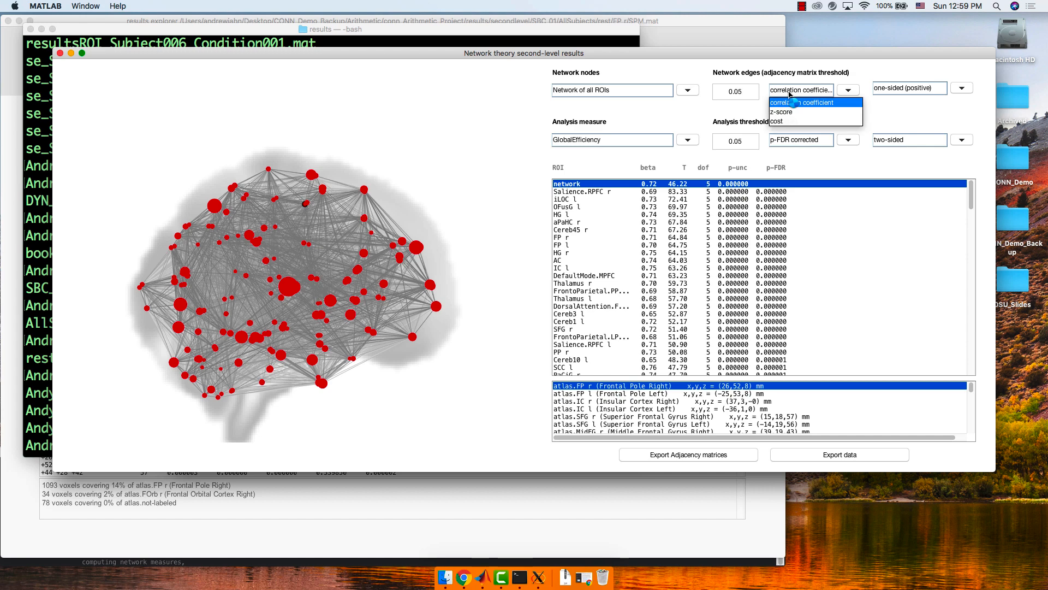
{"action": "left_click", "coordinate": [790, 92]}
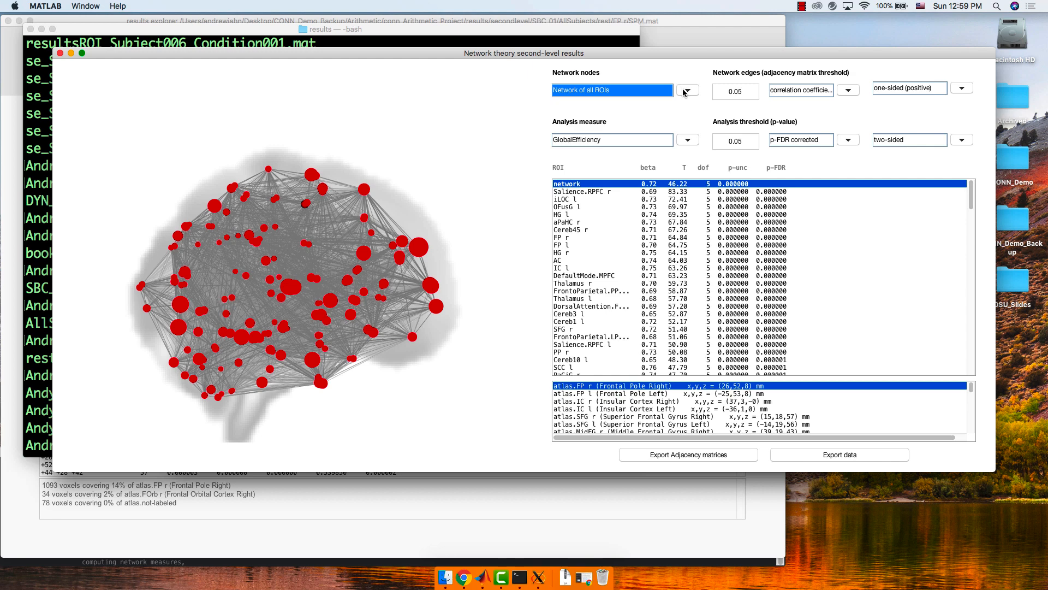
Check the network node options and change the analysis measure to LocalEfficiency
{"action": "left_click", "coordinate": [685, 90]}
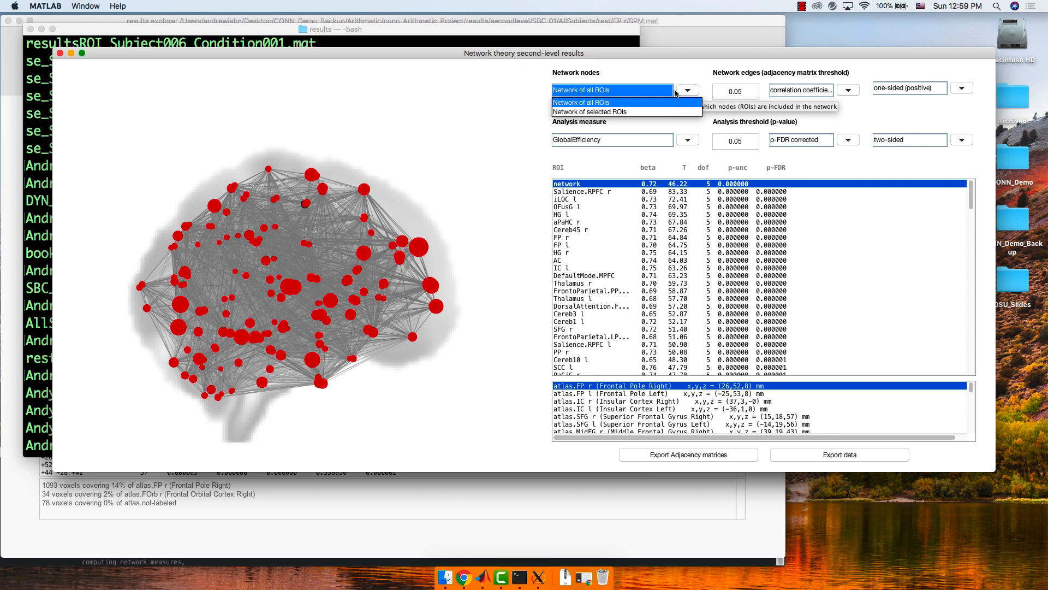
{"action": "left_click", "coordinate": [692, 86]}
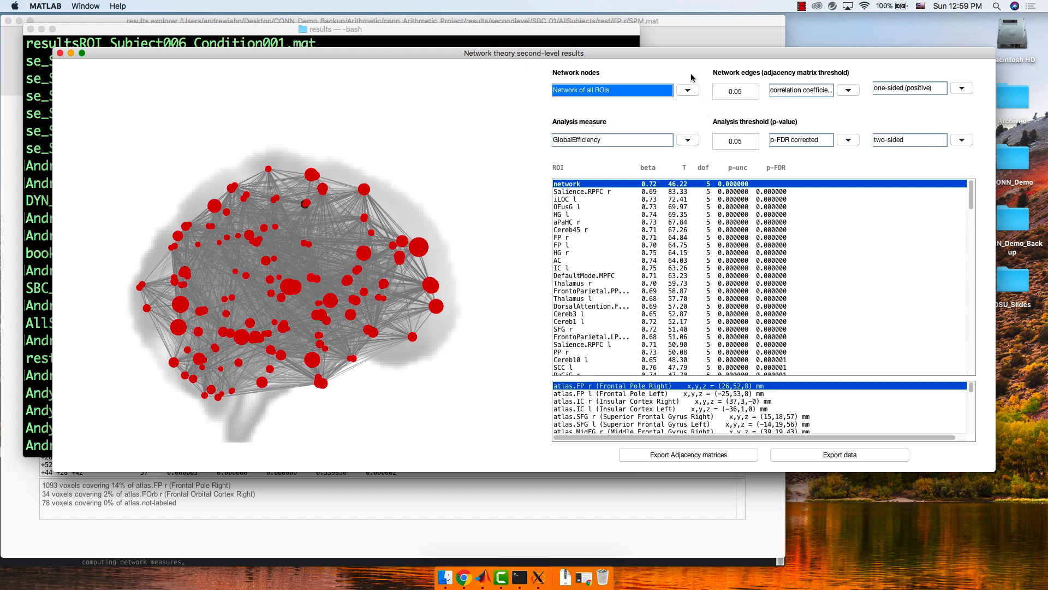
{"action": "left_click", "coordinate": [672, 145]}
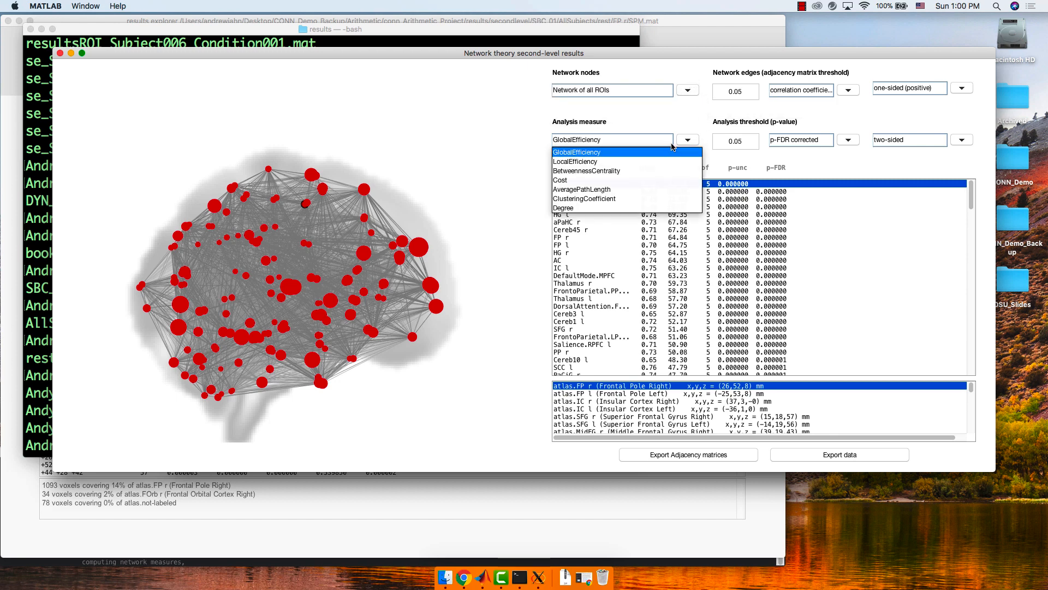
{"action": "left_click", "coordinate": [650, 162]}
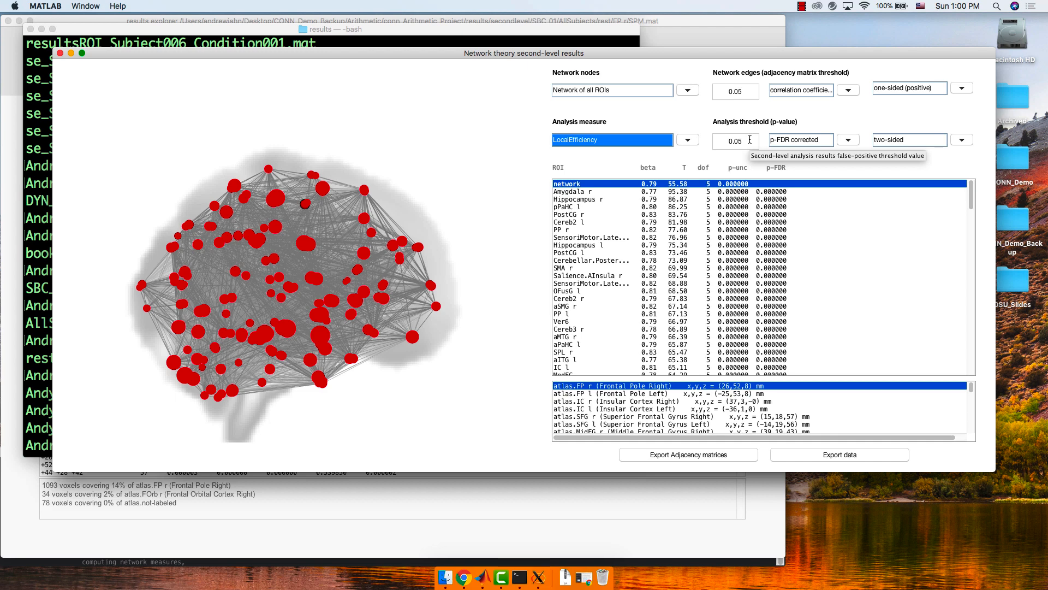
Limit the network nodes to selected ROIs, choosing the four networks.DefaultMode regions (MPFC, LP left, LP right, PCC)
{"action": "left_click", "coordinate": [688, 90]}
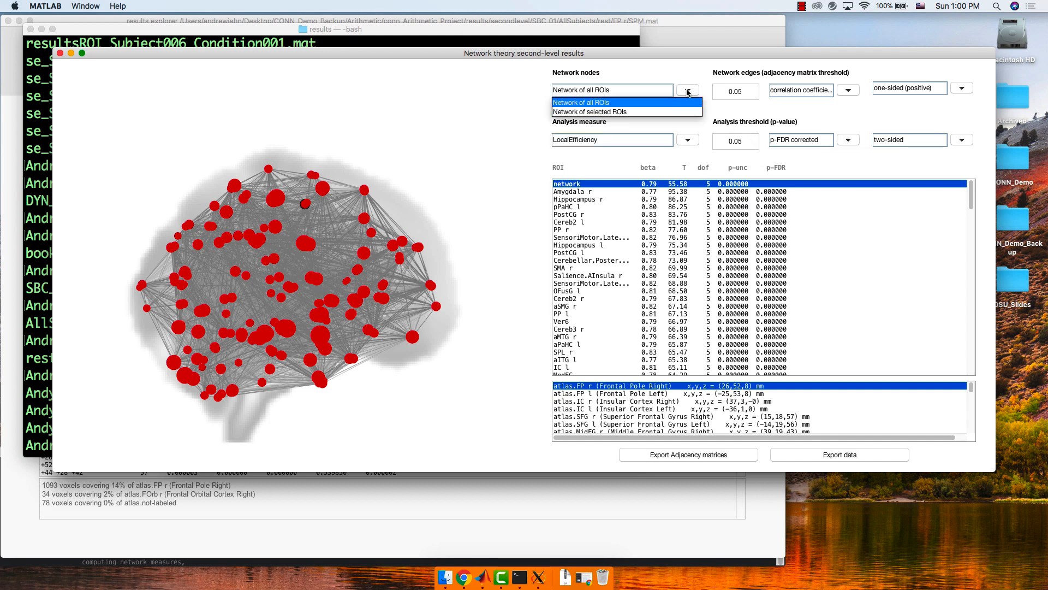
{"action": "left_click", "coordinate": [644, 111]}
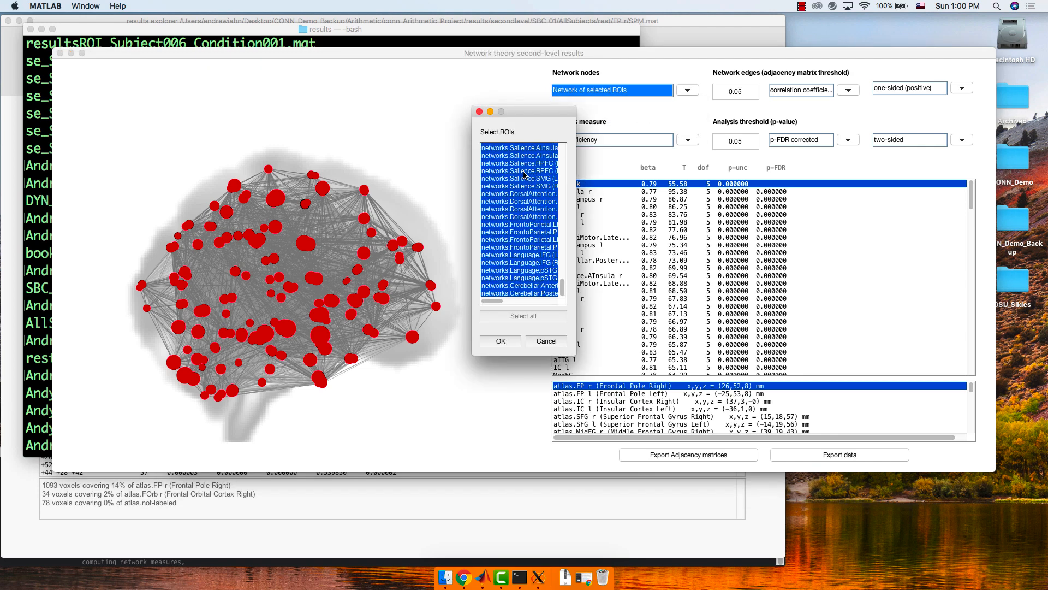
{"action": "left_click", "coordinate": [574, 353]}
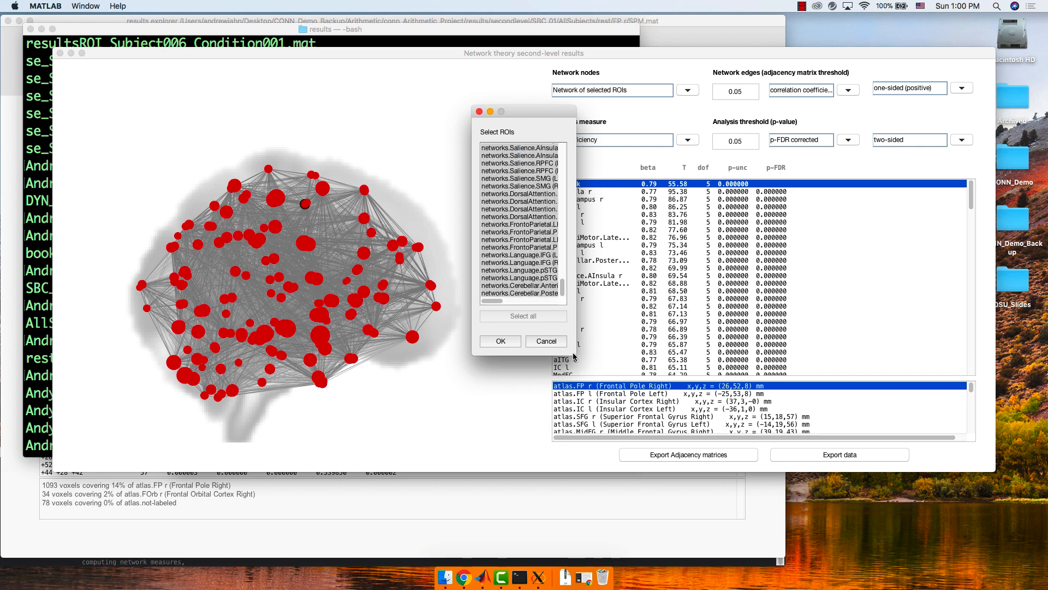
{"action": "left_click", "coordinate": [532, 186]}
{"action": "left_click", "coordinate": [523, 149]}
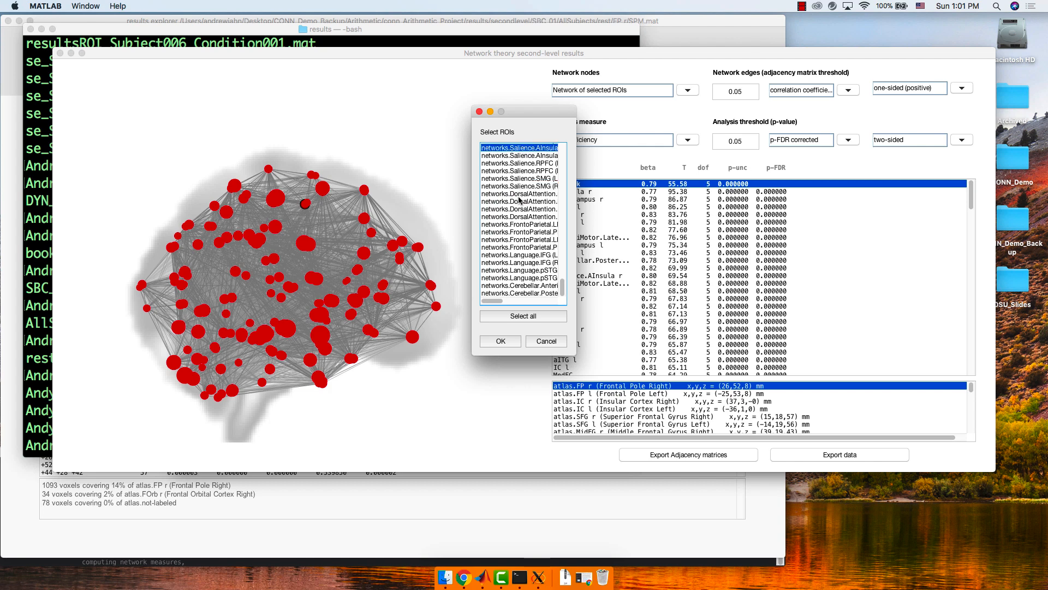
{"action": "left_click", "coordinate": [520, 194]}
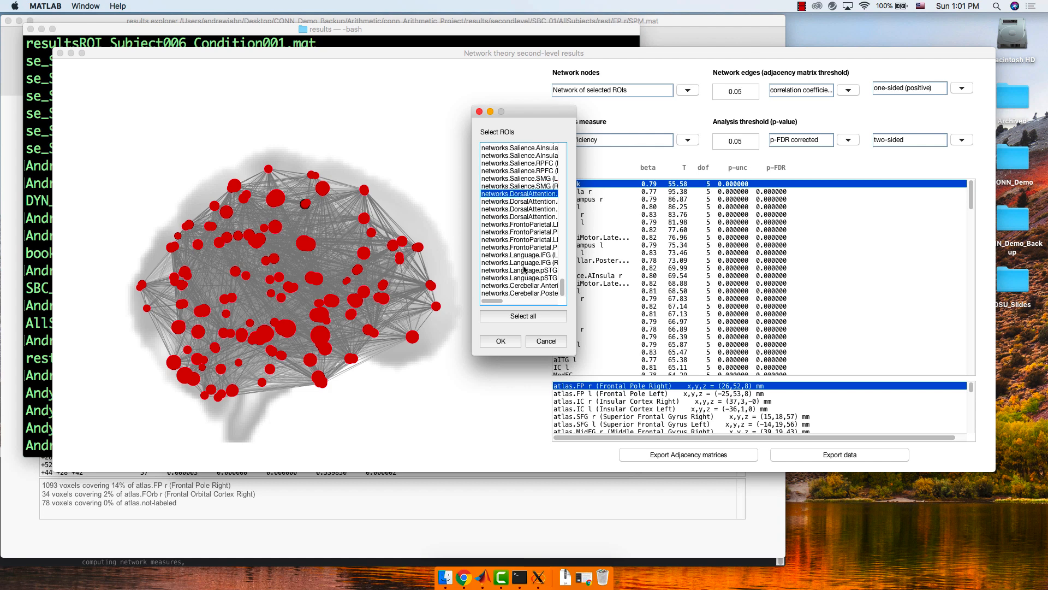
{"action": "scroll", "coordinate": [524, 271], "scroll_direction": "up", "scroll_amount": 5}
{"action": "scroll", "coordinate": [524, 271], "scroll_direction": "up", "scroll_amount": 2}
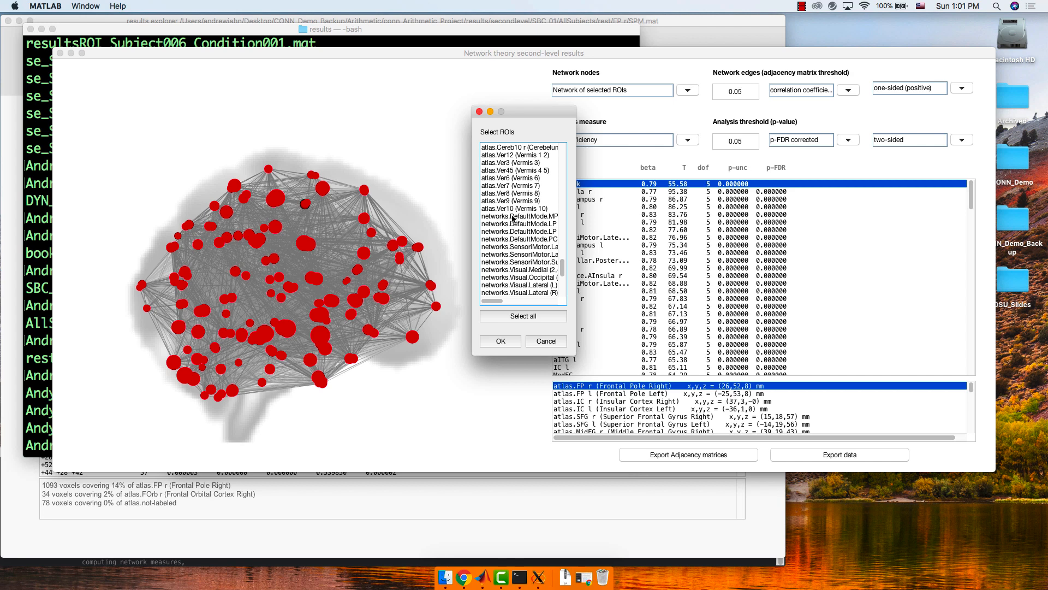
{"action": "left_click_drag", "start_coordinate": [513, 219], "coordinate": [514, 241]}
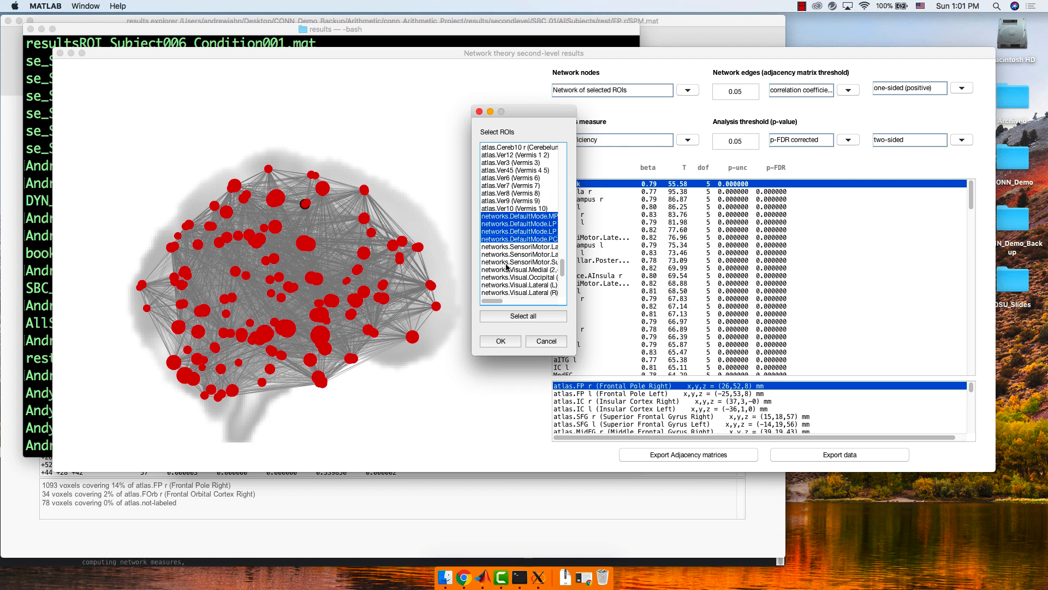
{"action": "left_click", "coordinate": [499, 342]}
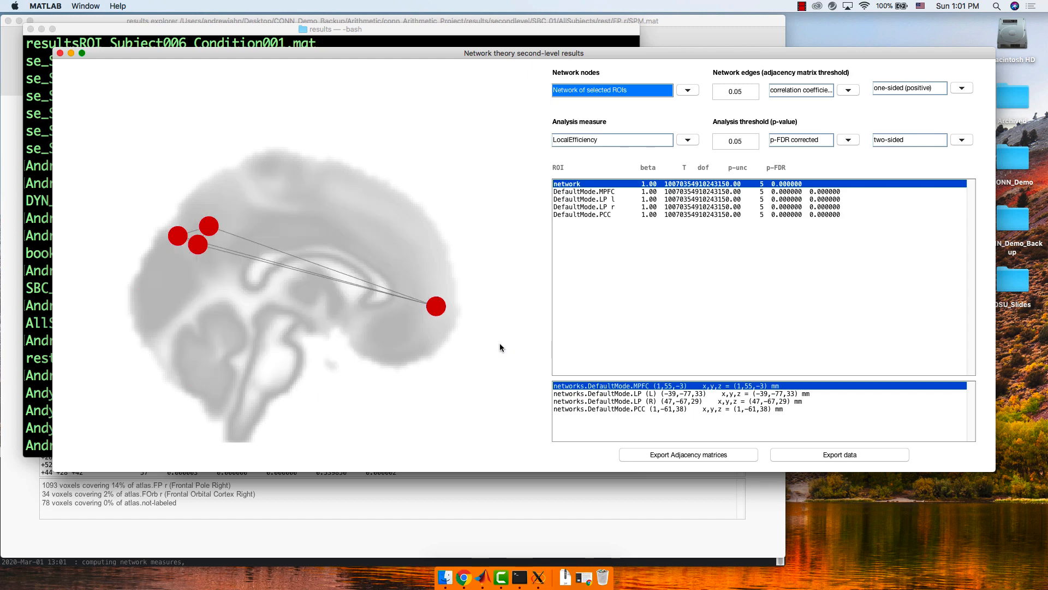
Change the network edge threshold type to z-score for the selected default mode ROIs
{"action": "left_click", "coordinate": [625, 94]}
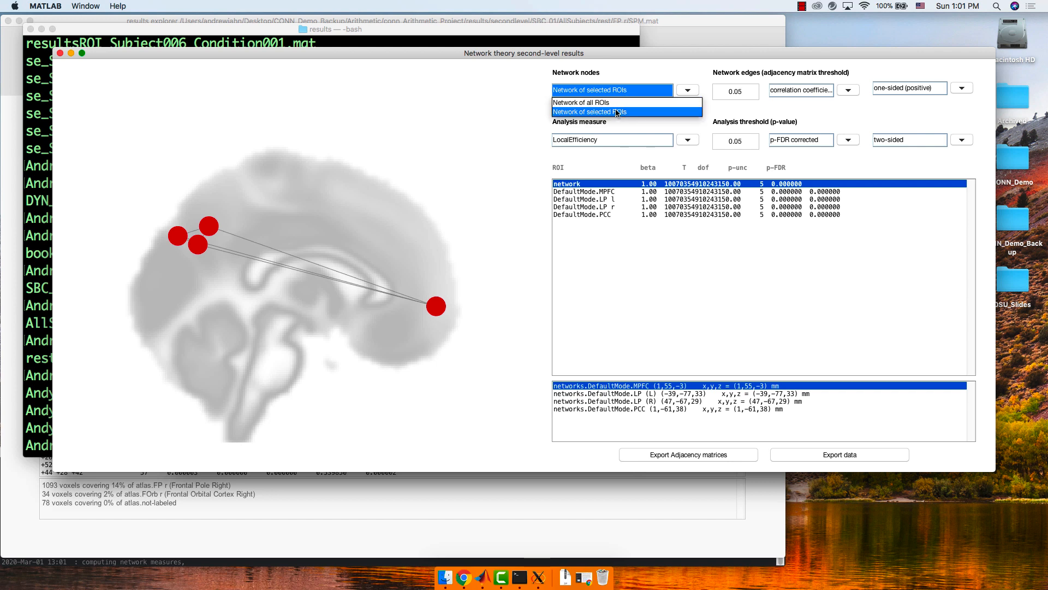
{"action": "left_click", "coordinate": [535, 162]}
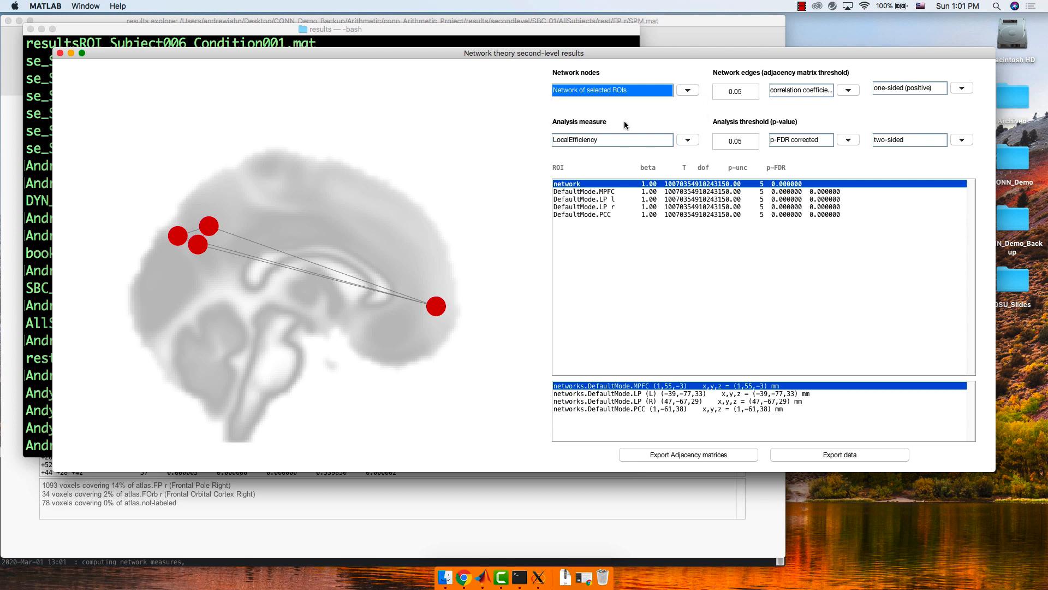
{"action": "left_click", "coordinate": [749, 95]}
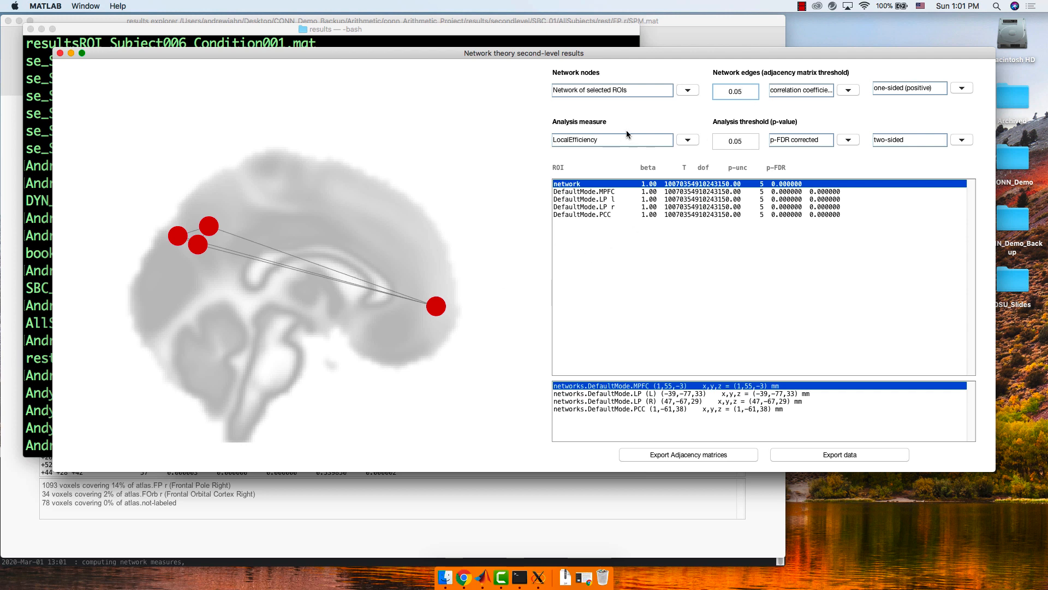
{"action": "left_click", "coordinate": [790, 91]}
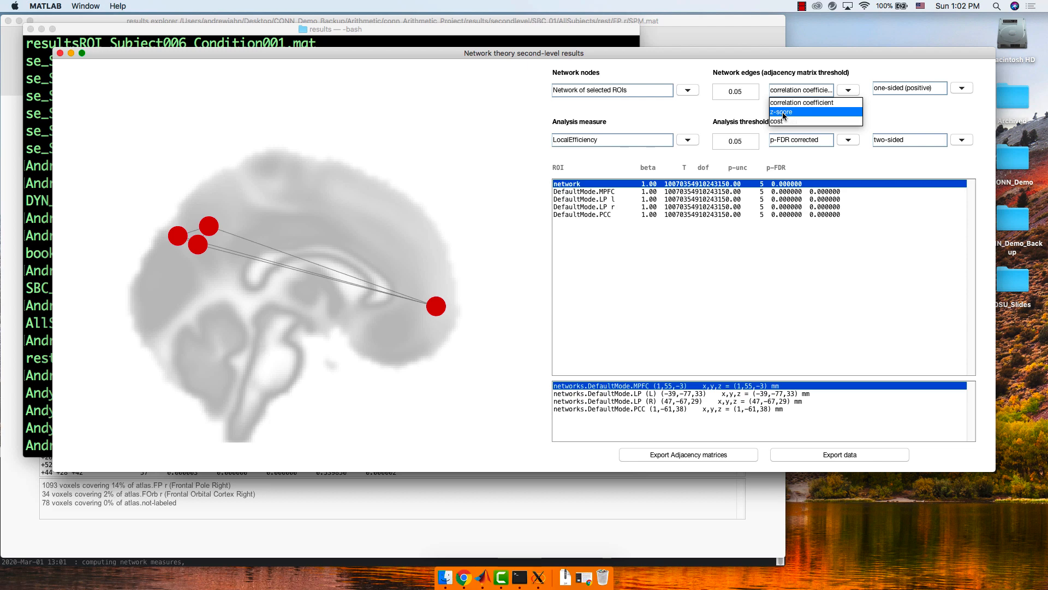
{"action": "left_click", "coordinate": [782, 112]}
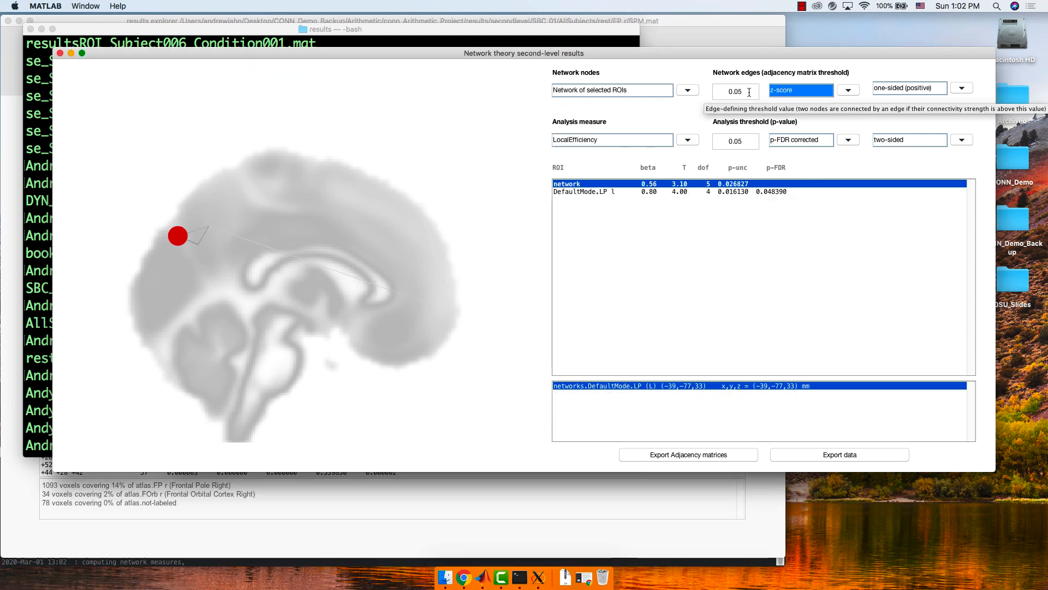
Set the z-score threshold for the network edges to 1.96
{"action": "left_click", "coordinate": [749, 93]}
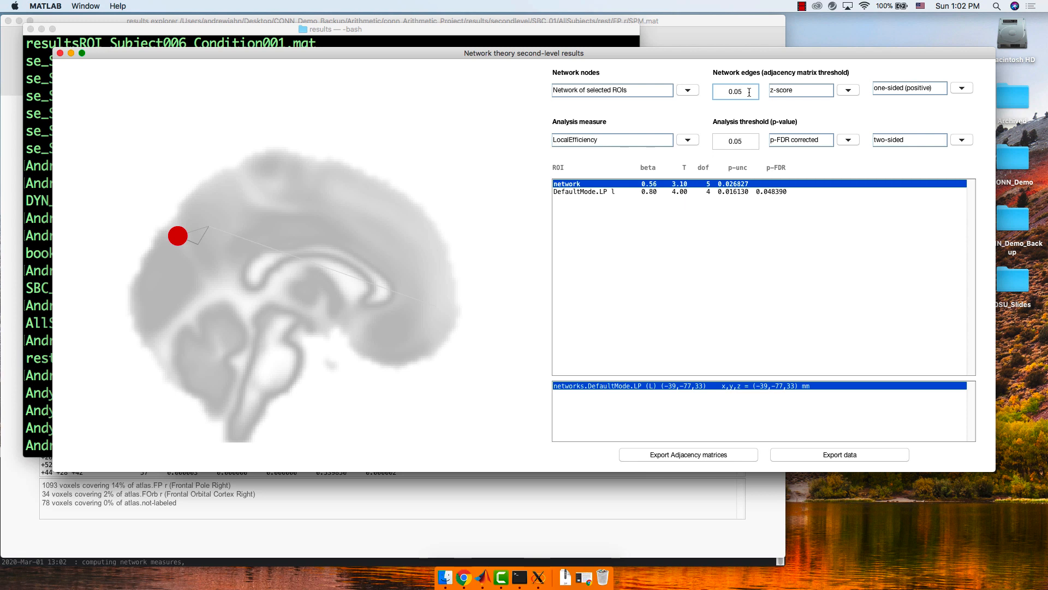
{"action": "key", "text": "BackSpace"}
{"action": "key", "text": "BackSpace"}
{"action": "key", "text": "BackSpace"}
{"action": "key", "text": "BackSpace"}
{"action": "type", "text": "1.96"}
{"action": "key", "text": "Return"}
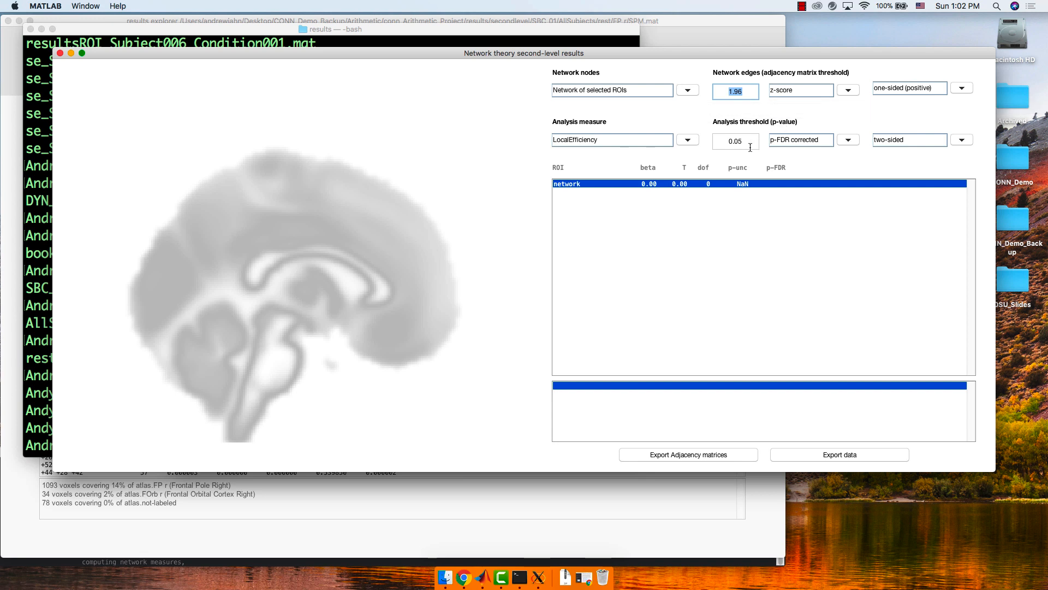
Review the analysis measure and network node options, and close the network theory results
{"action": "left_click", "coordinate": [660, 143]}
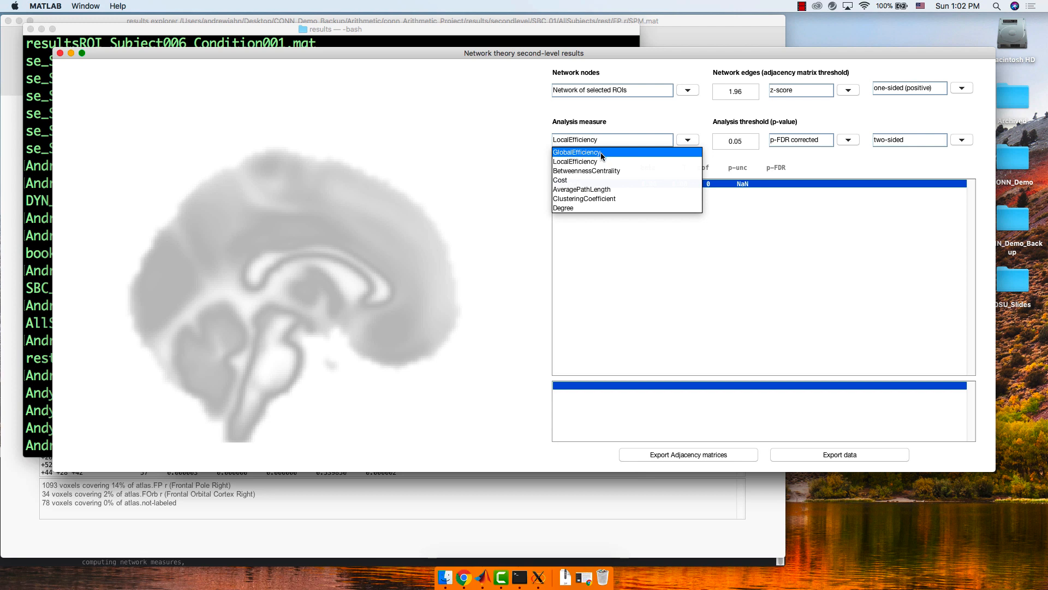
{"action": "left_click", "coordinate": [538, 122]}
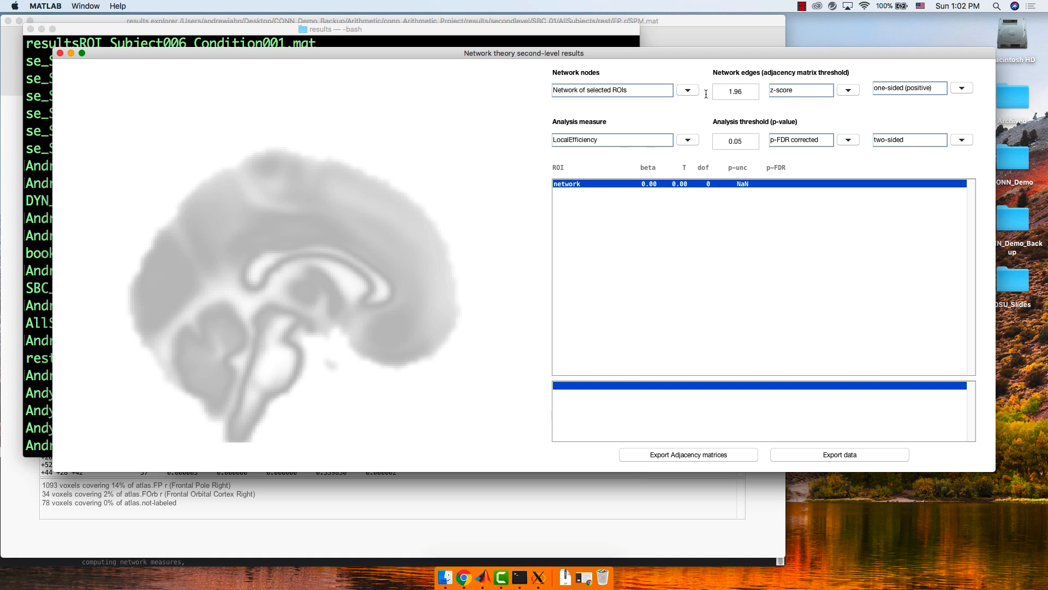
{"action": "left_click", "coordinate": [670, 91]}
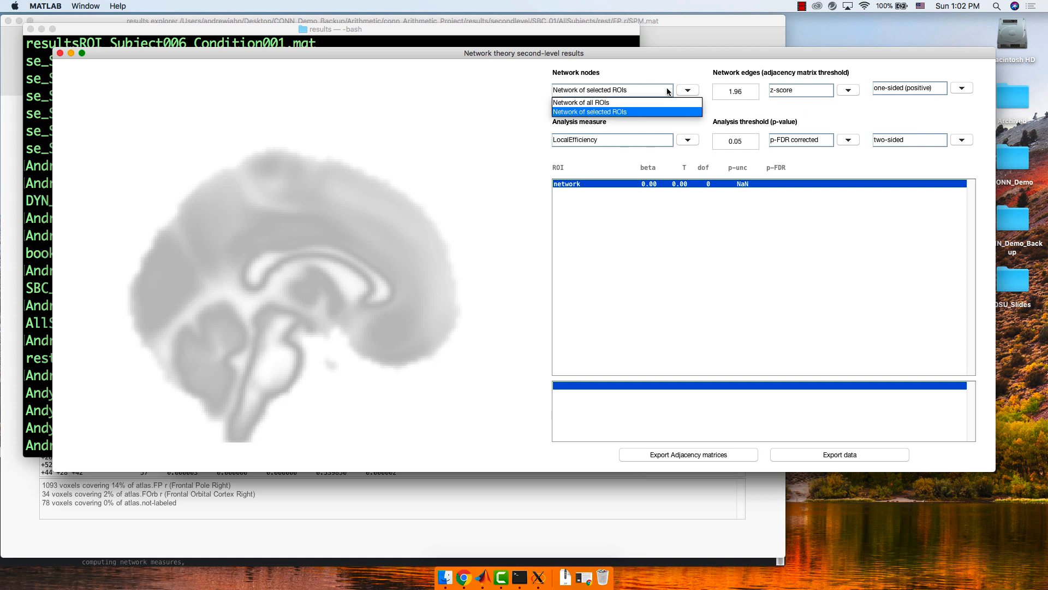
{"action": "left_click", "coordinate": [703, 85]}
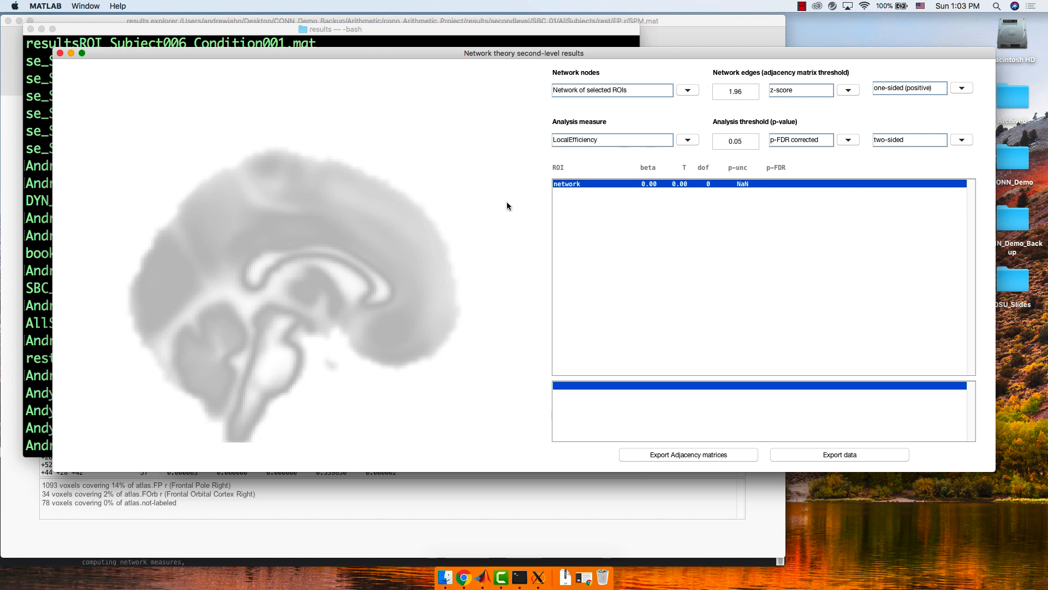
{"action": "left_click", "coordinate": [59, 53]}
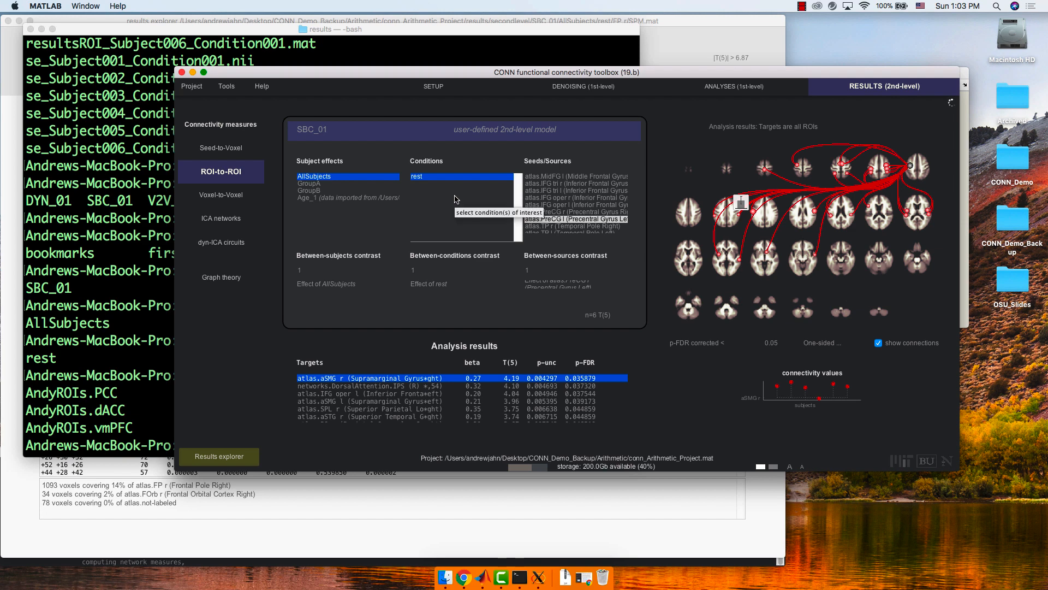
Look through the ROI-to-ROI seeds, then recompute and overwrite the AllSubjects rest results in the results explorer
{"action": "scroll", "coordinate": [571, 216], "scroll_direction": "down", "scroll_amount": 5}
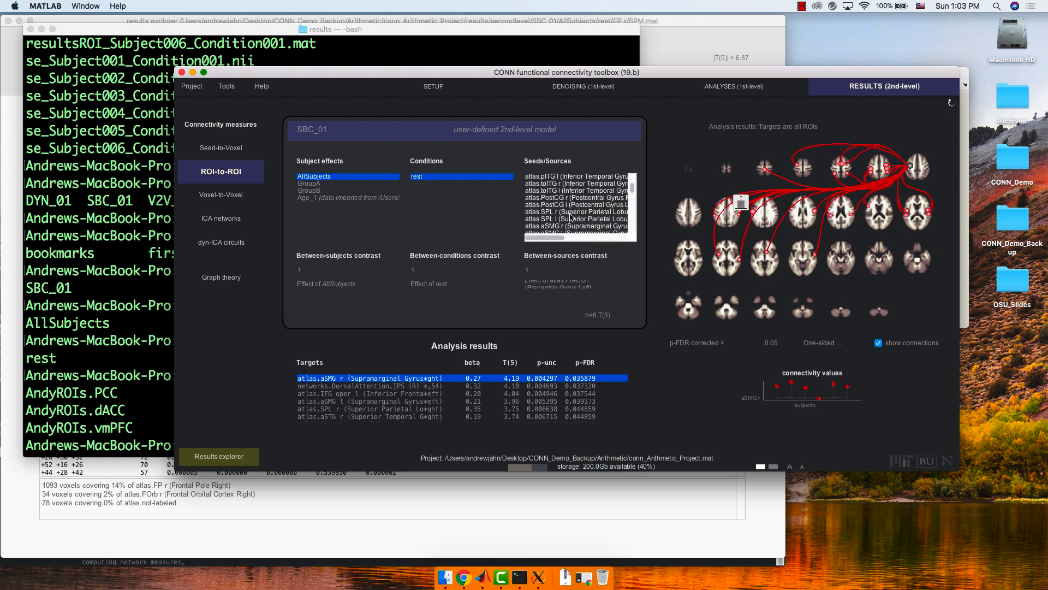
{"action": "scroll", "coordinate": [571, 216], "scroll_direction": "down", "scroll_amount": 15}
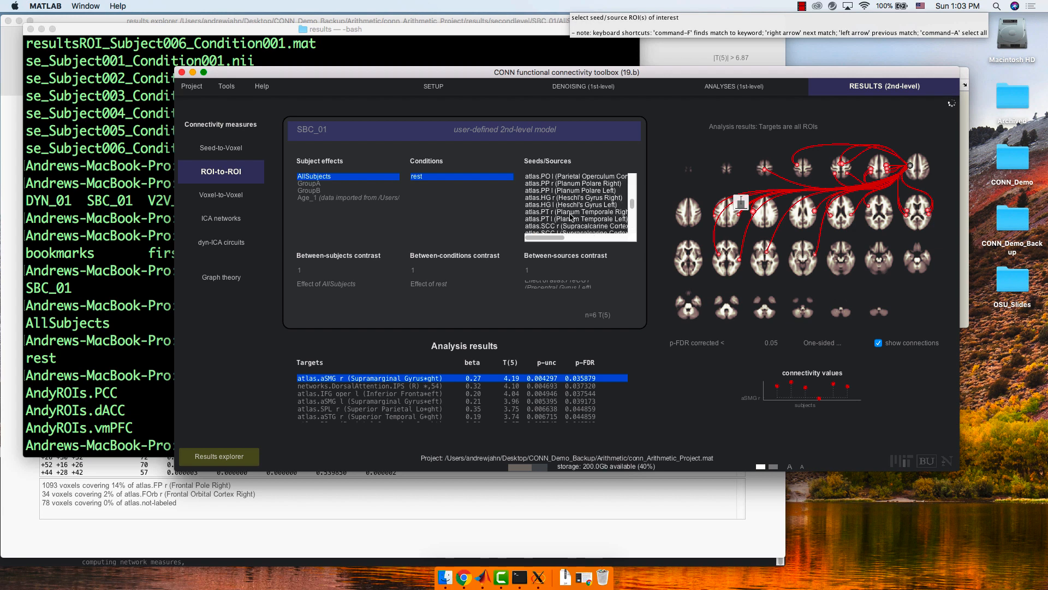
{"action": "scroll", "coordinate": [571, 217], "scroll_direction": "up", "scroll_amount": 15}
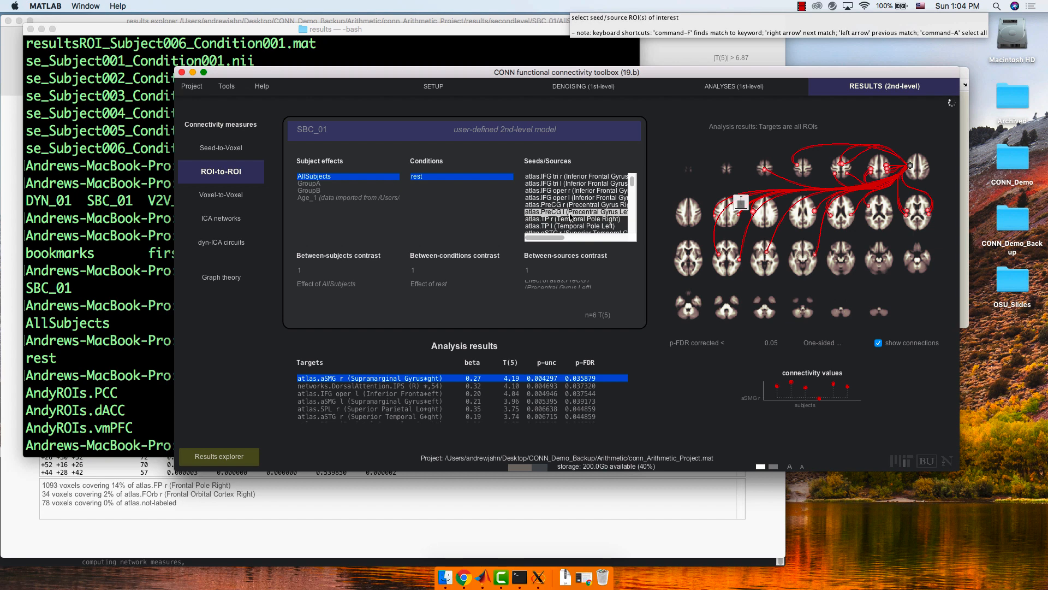
{"action": "scroll", "coordinate": [571, 217], "scroll_direction": "down", "scroll_amount": 20}
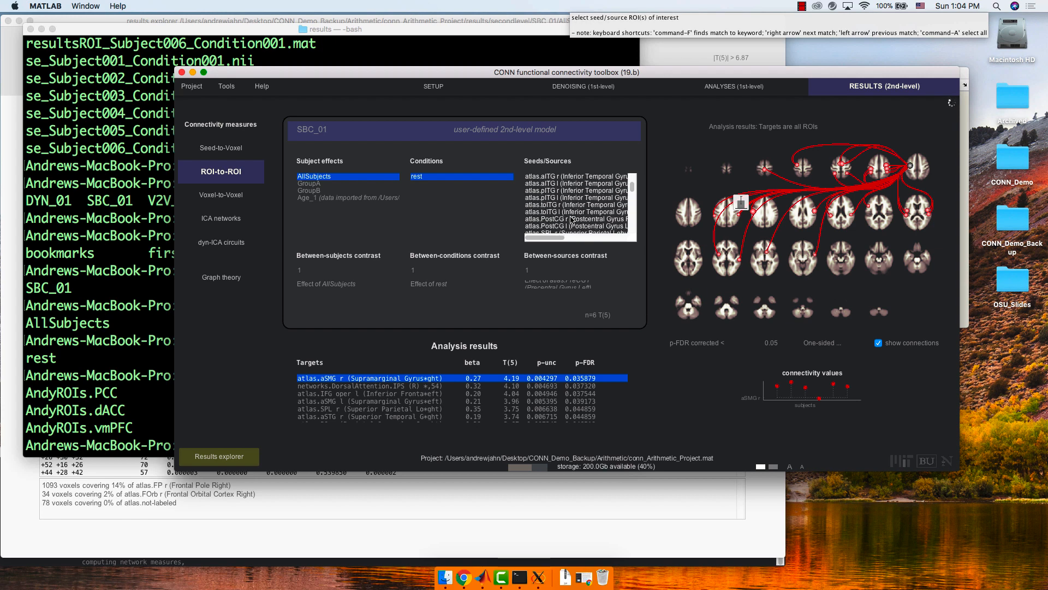
{"action": "scroll", "coordinate": [571, 218], "scroll_direction": "up", "scroll_amount": 20}
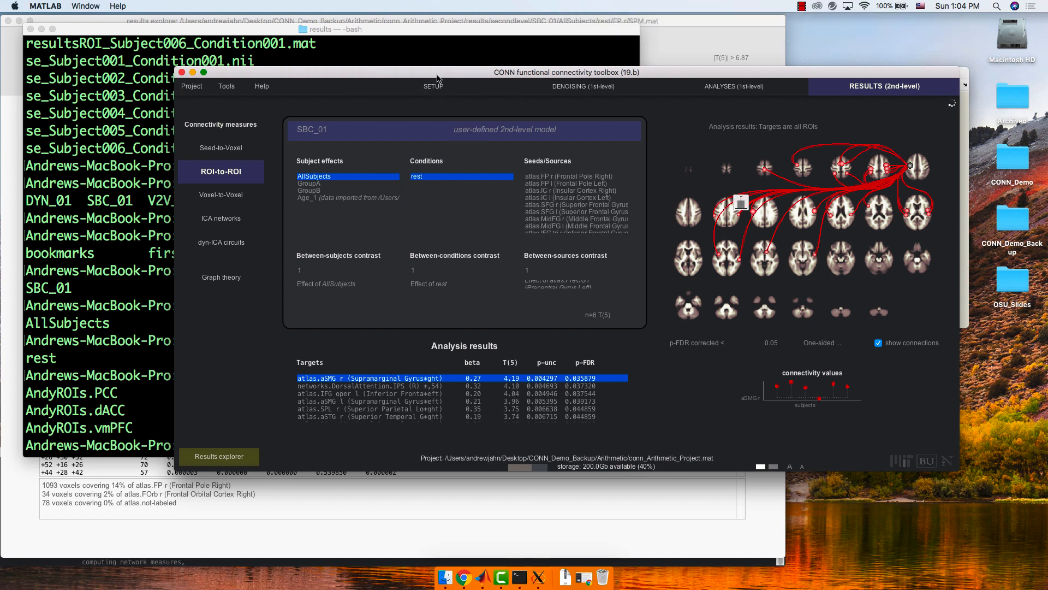
{"action": "mouse_move", "coordinate": [433, 88]}
{"action": "left_click", "coordinate": [226, 456]}
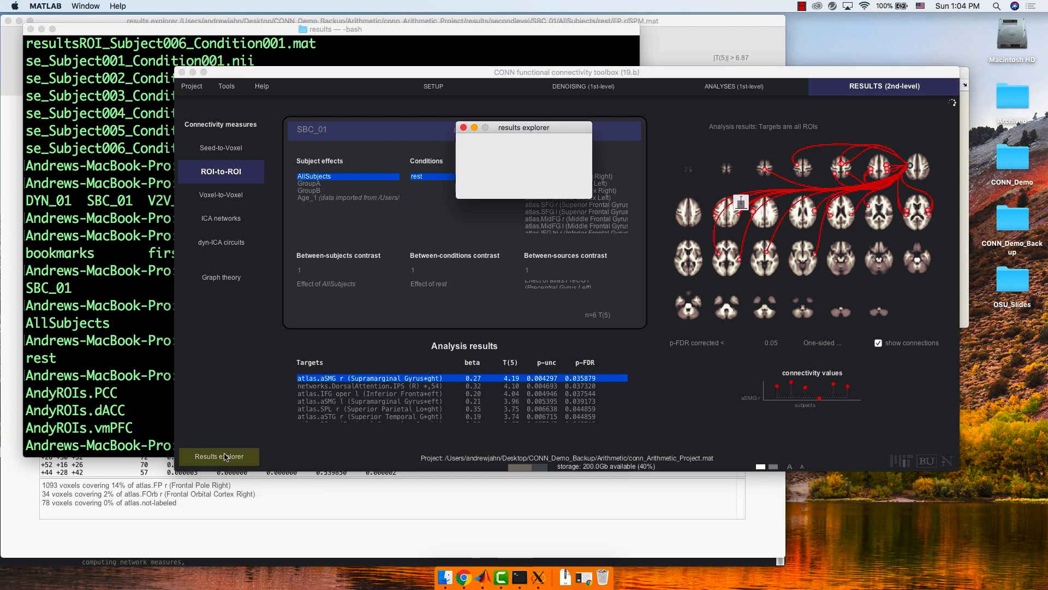
{"action": "left_click", "coordinate": [514, 176]}
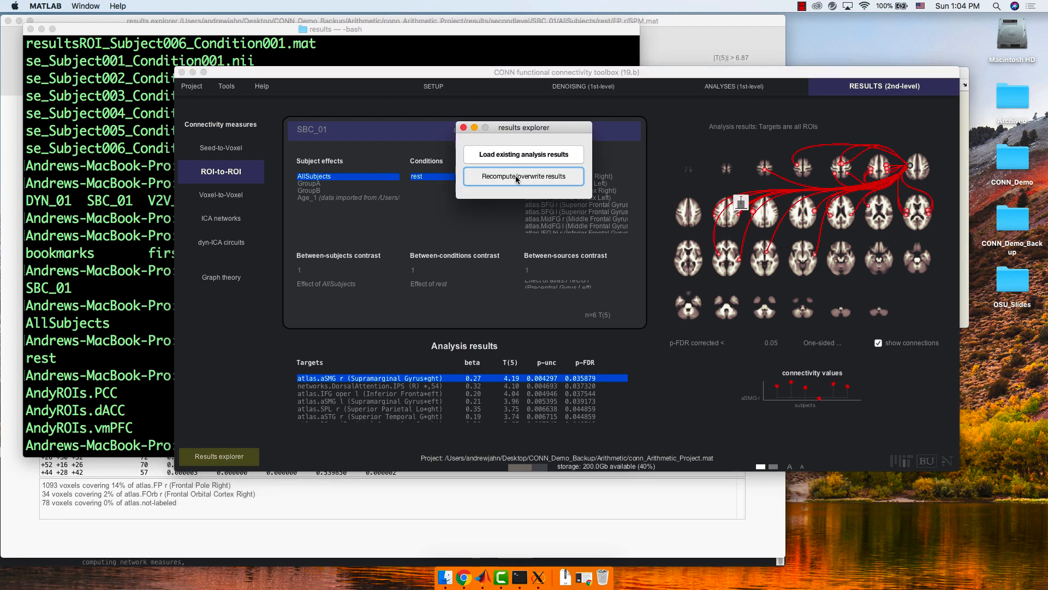
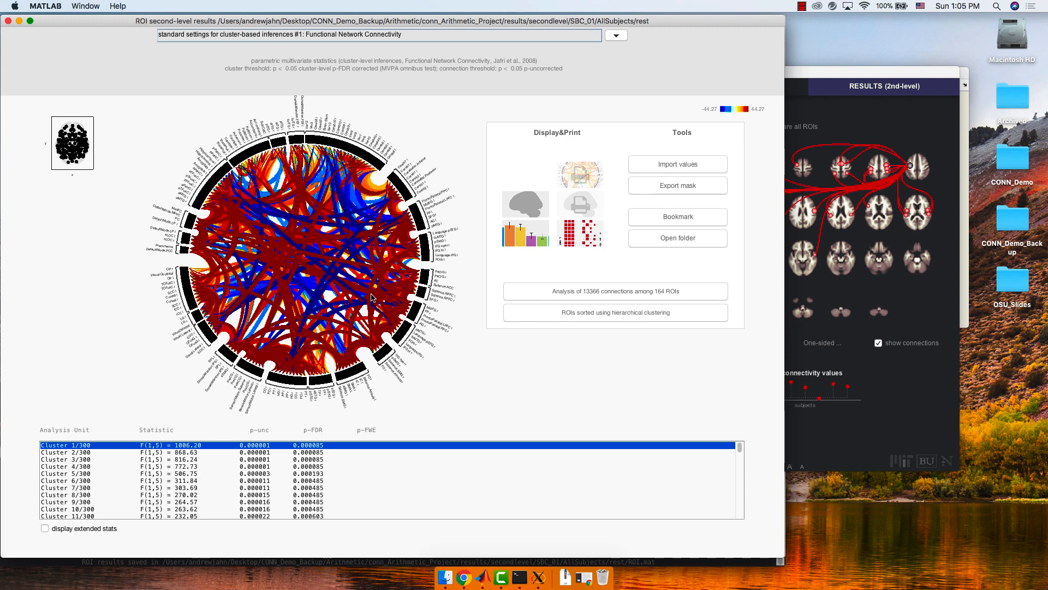
Use the advanced Family-Wise Error control settings and set the connection threshold to p < 0.001
{"action": "left_click", "coordinate": [378, 33]}
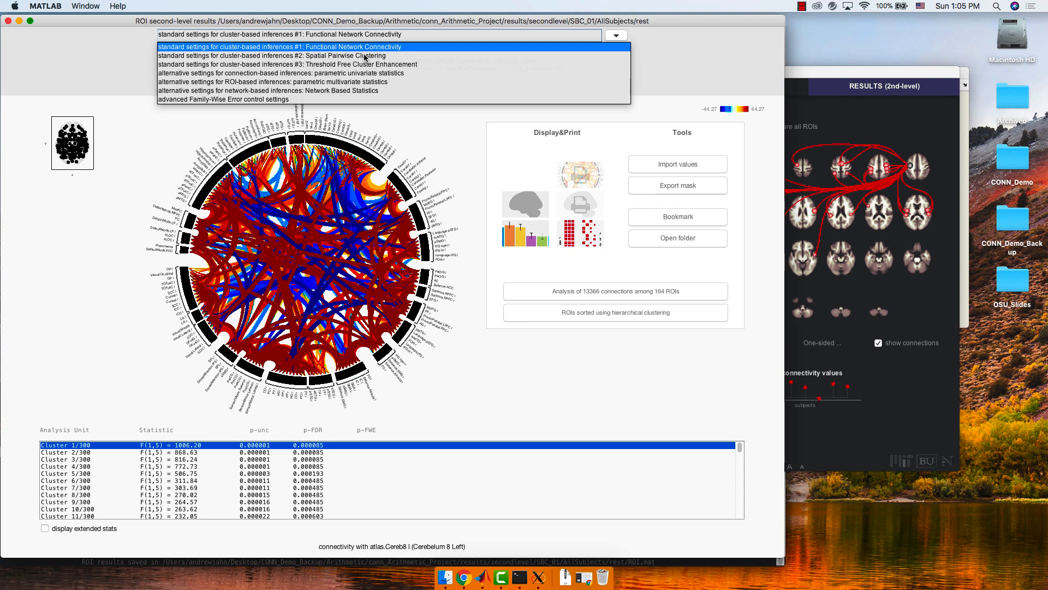
{"action": "left_click", "coordinate": [328, 100]}
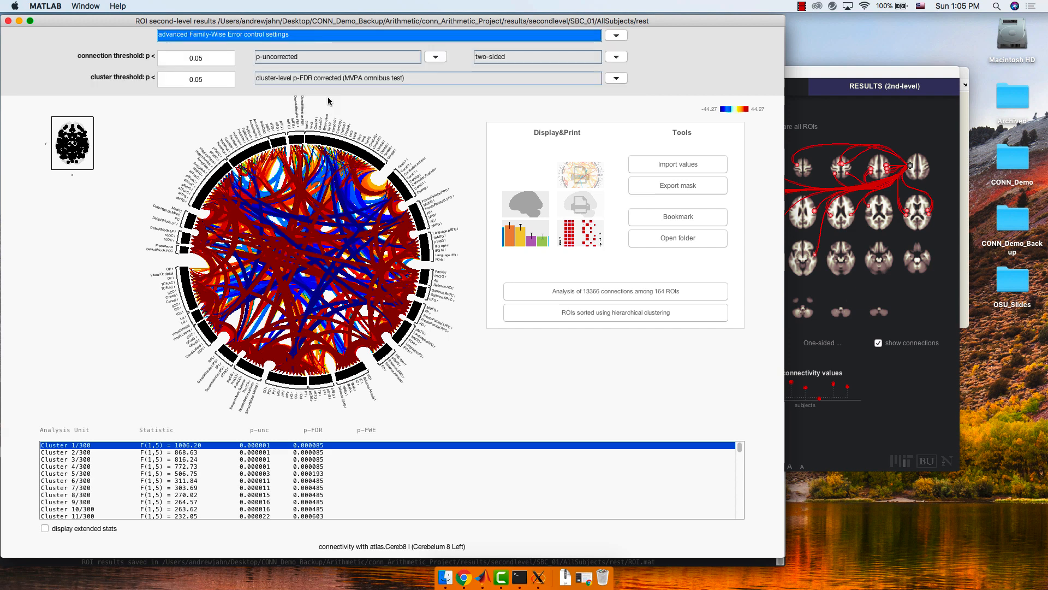
{"action": "left_click", "coordinate": [222, 55]}
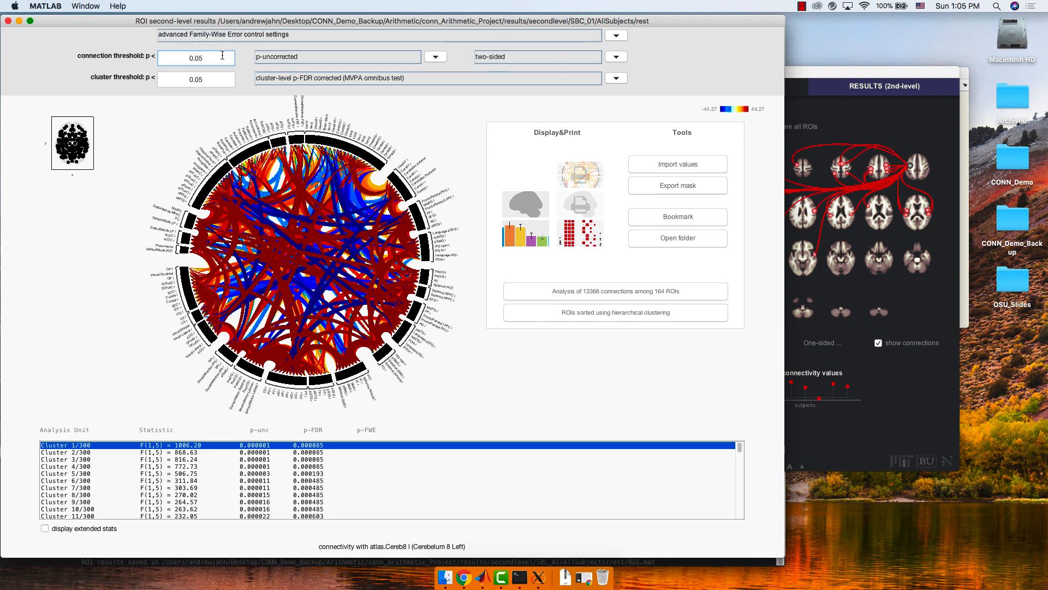
{"action": "key", "text": "BackSpace"}
{"action": "type", "text": "01"}
{"action": "key", "text": "Return"}
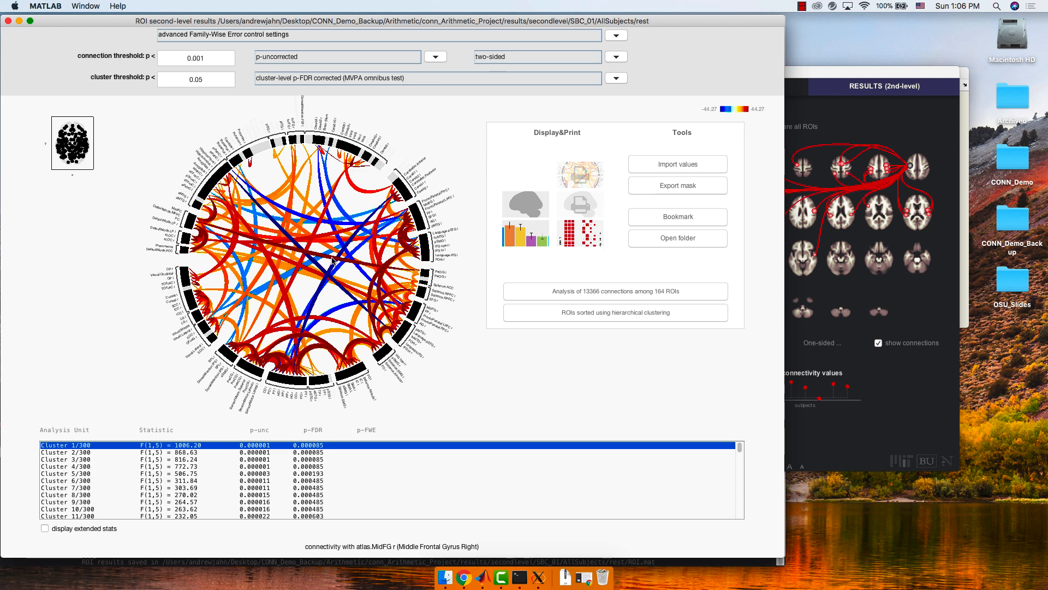
Examine the cluster statistics list, viewing clusters 1 and 2 individually and a long range of clusters together on the connectome ring
{"action": "scroll", "coordinate": [130, 477], "scroll_direction": "down", "scroll_amount": 1}
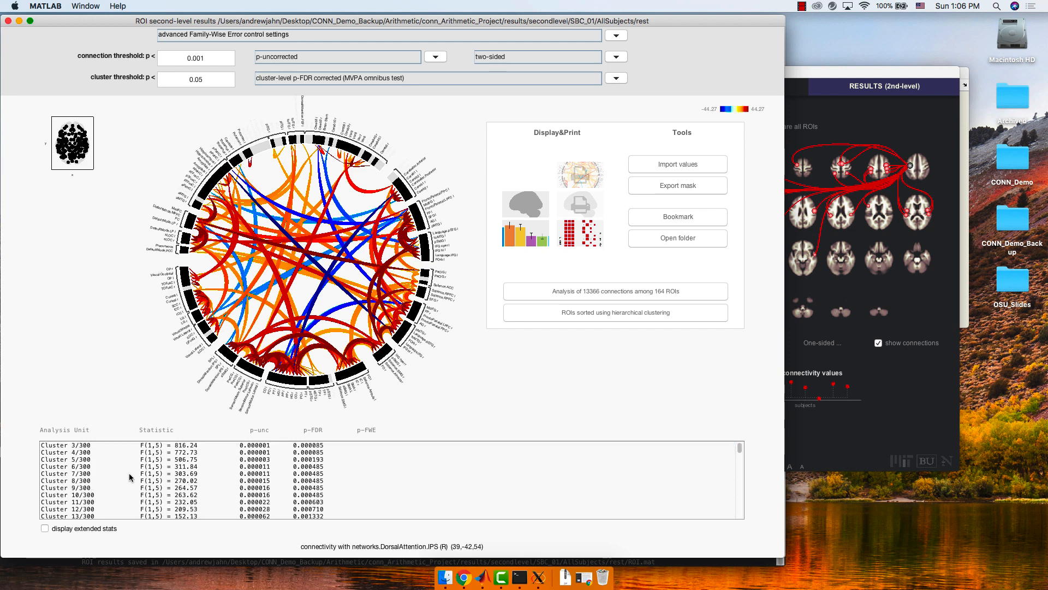
{"action": "scroll", "coordinate": [130, 477], "scroll_direction": "down", "scroll_amount": 20}
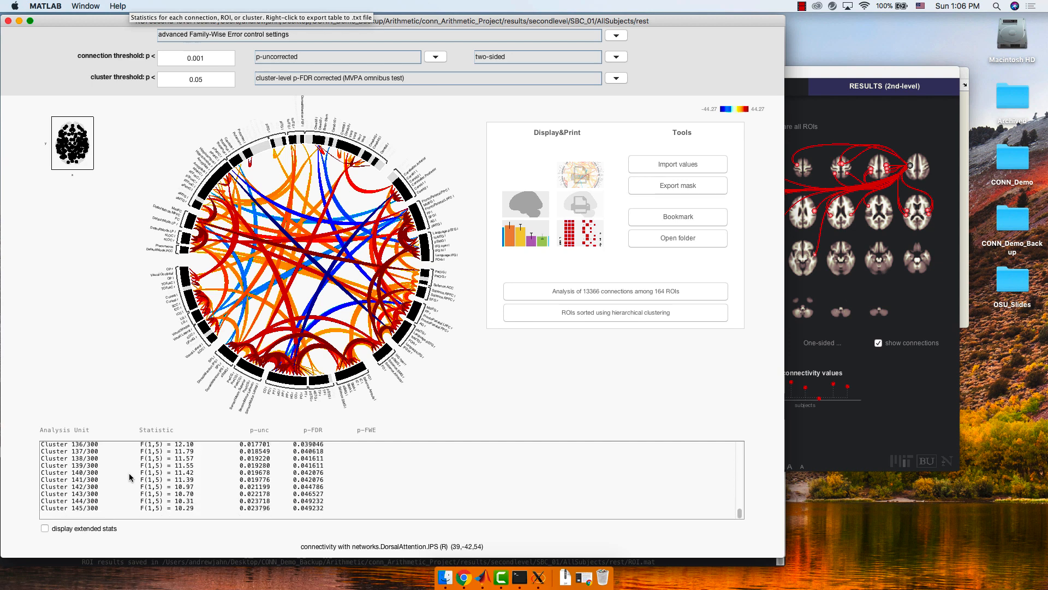
{"action": "scroll", "coordinate": [129, 476], "scroll_direction": "up", "scroll_amount": 20}
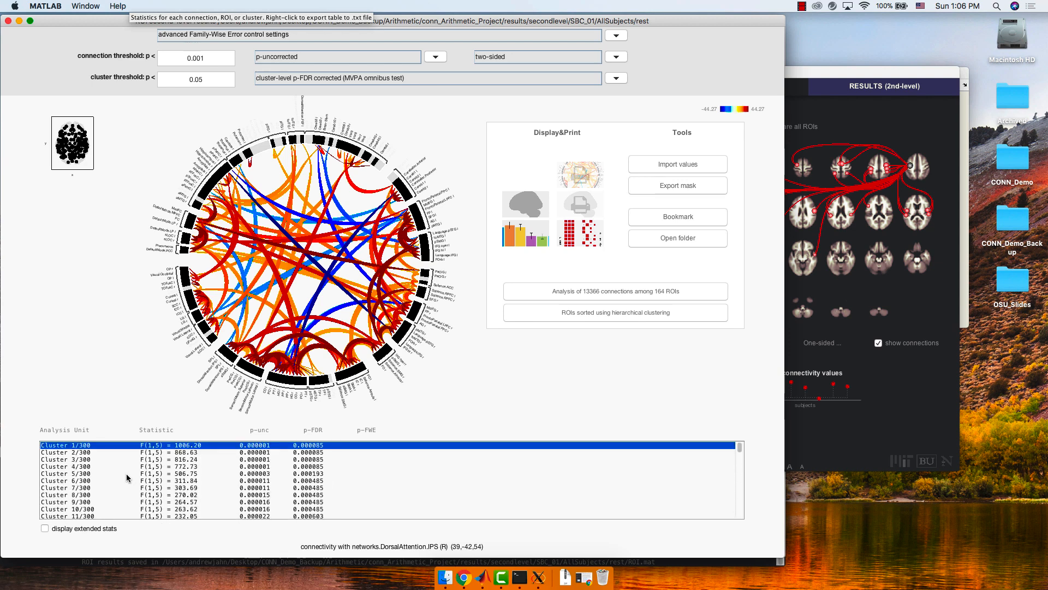
{"action": "left_click", "coordinate": [81, 449]}
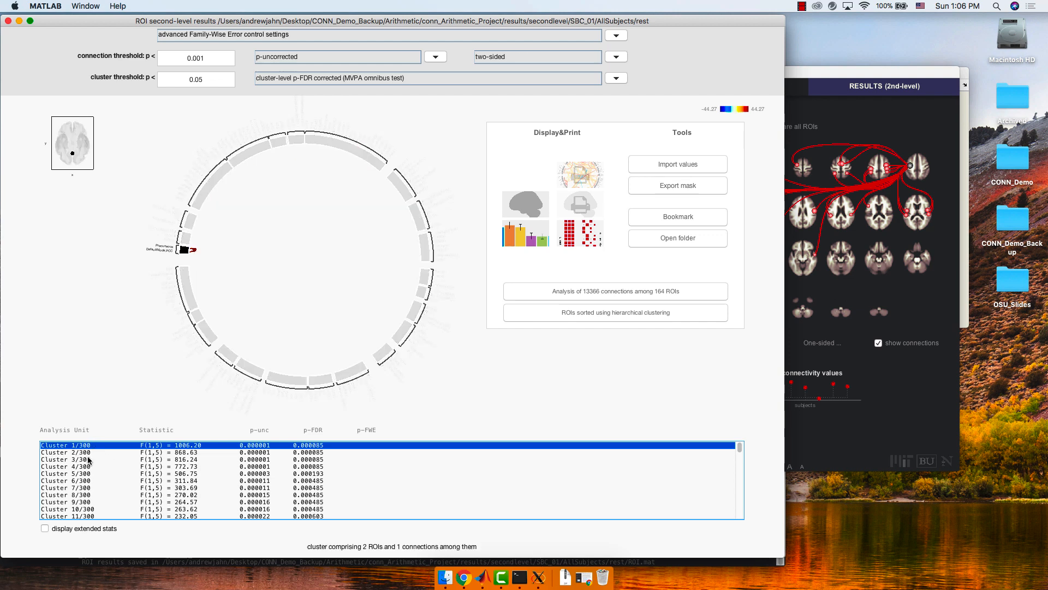
{"action": "left_click", "coordinate": [85, 453]}
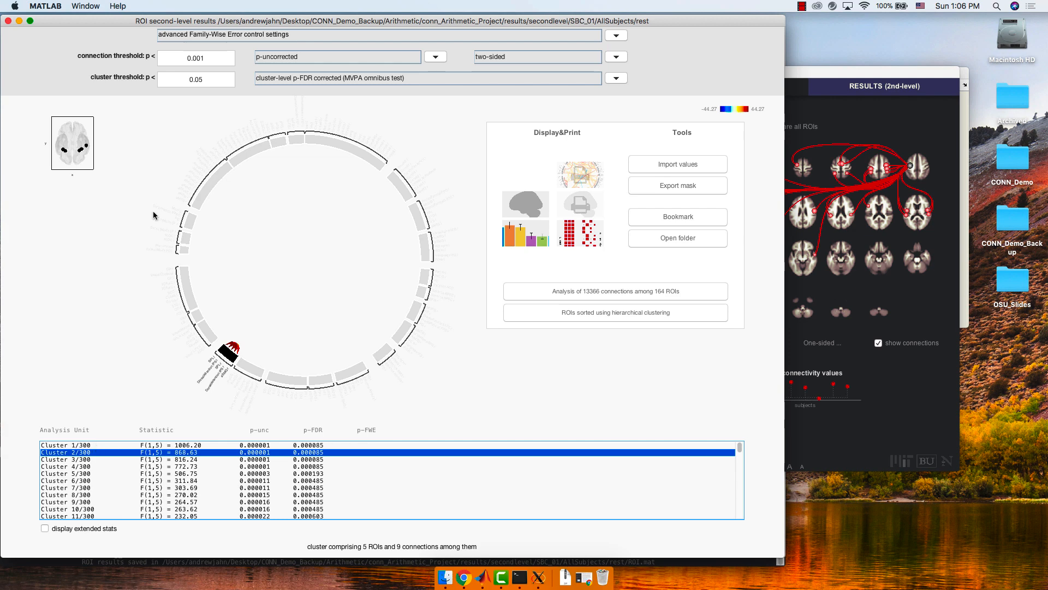
{"action": "left_click_drag", "start_coordinate": [92, 445], "coordinate": [79, 588]}
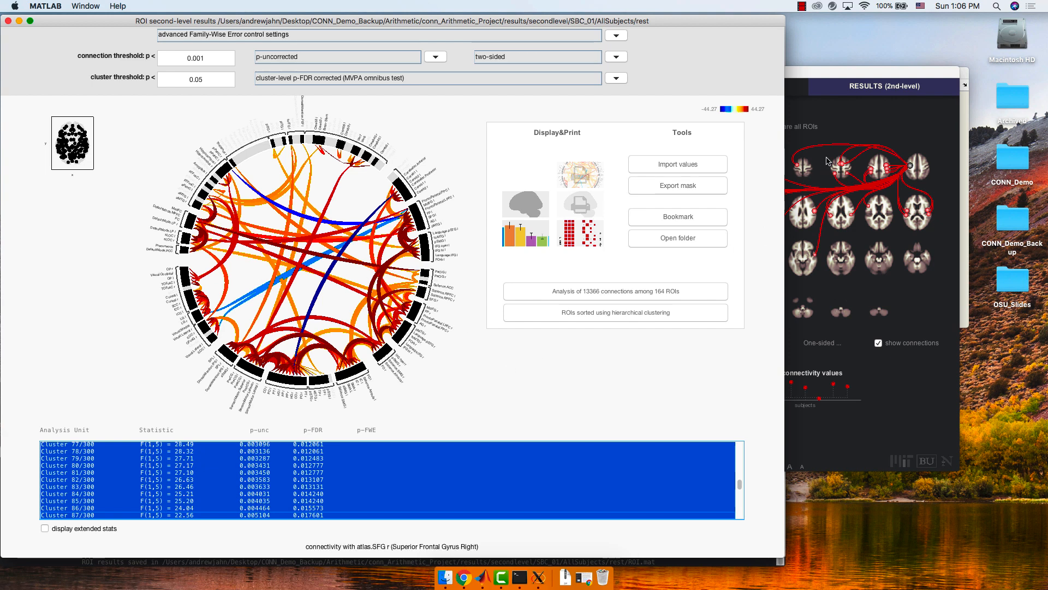
Restrict the analysis to the four networks.DefaultMode ROIs: MPFC, LP (L), LP (R) and PCC
{"action": "left_click", "coordinate": [603, 292]}
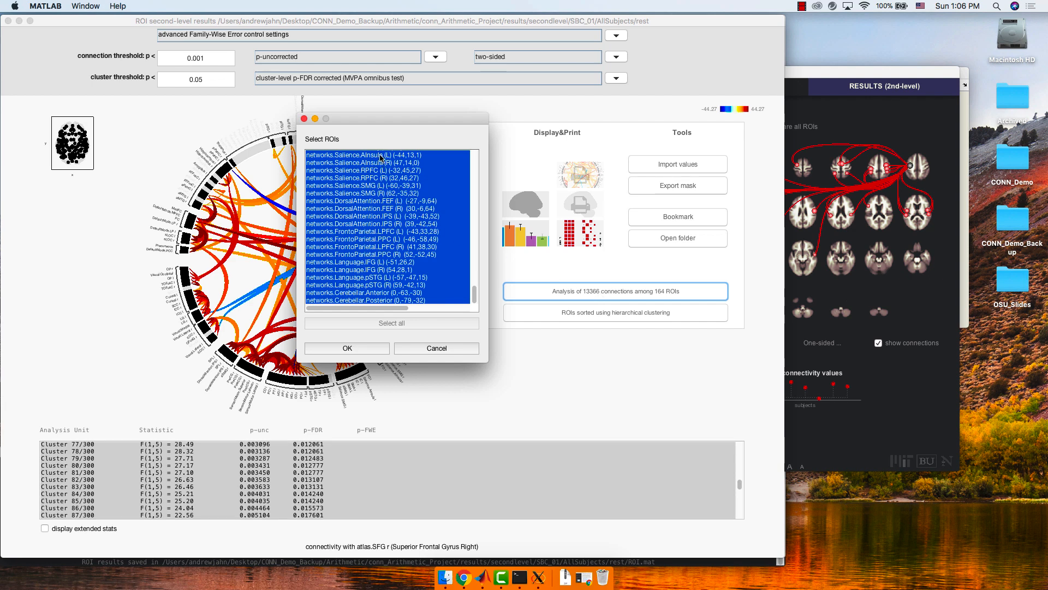
{"action": "scroll", "coordinate": [385, 189], "scroll_direction": "up", "scroll_amount": 1}
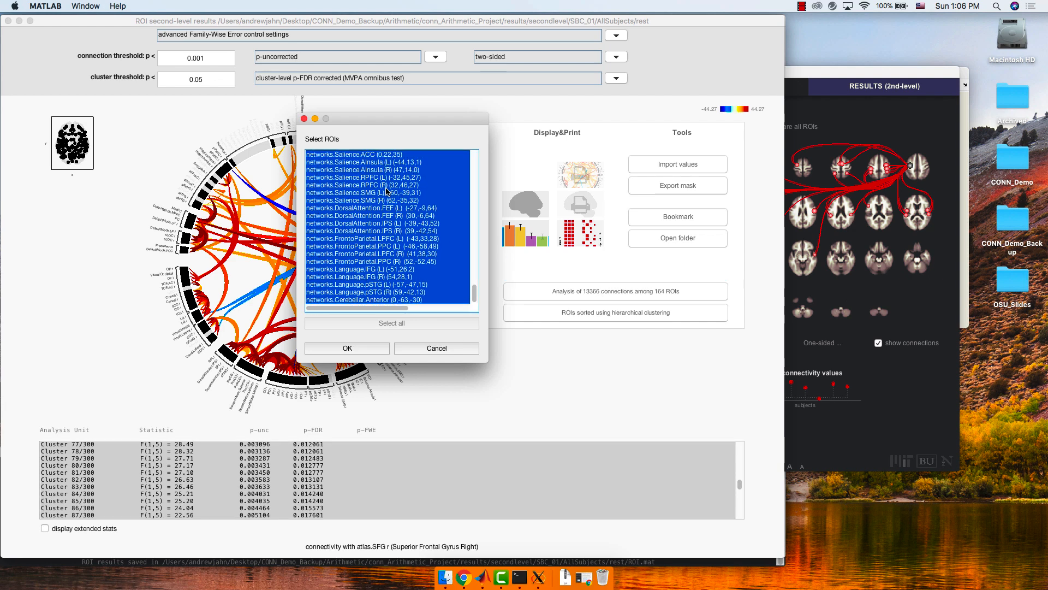
{"action": "scroll", "coordinate": [386, 191], "scroll_direction": "up", "scroll_amount": 15}
{"action": "left_click", "coordinate": [377, 192]}
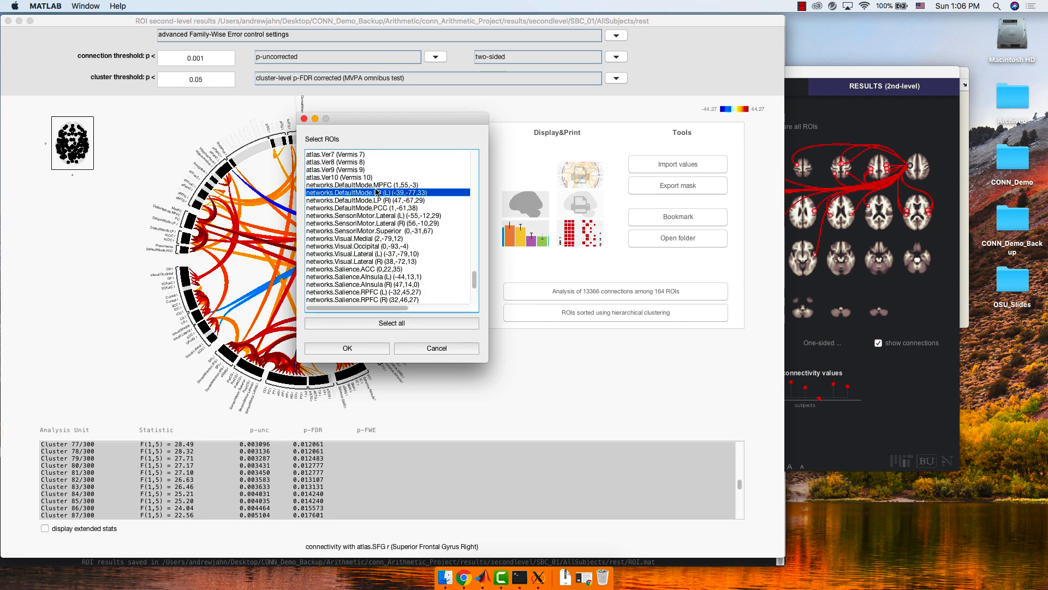
{"action": "left_click_drag", "start_coordinate": [375, 185], "coordinate": [367, 208]}
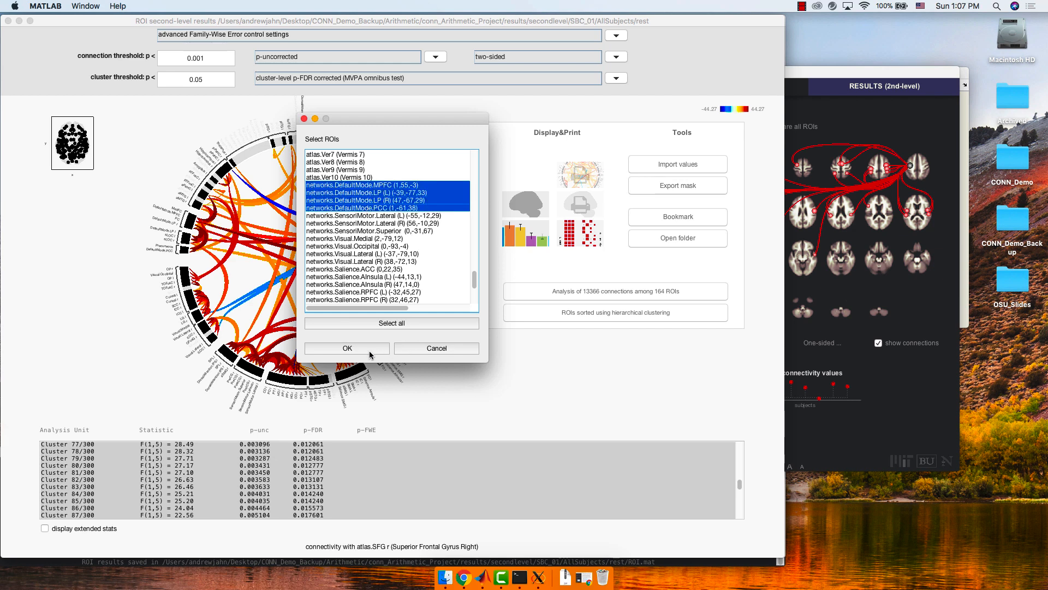
{"action": "left_click", "coordinate": [353, 349]}
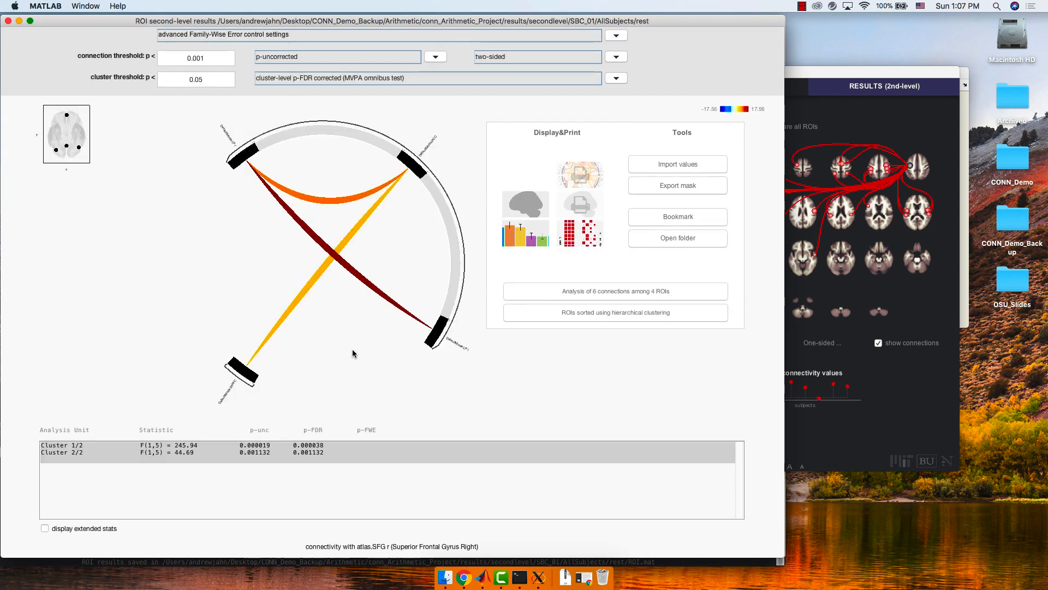
View the connections of each default mode cluster separately, and both clusters together
{"action": "left_click", "coordinate": [229, 453]}
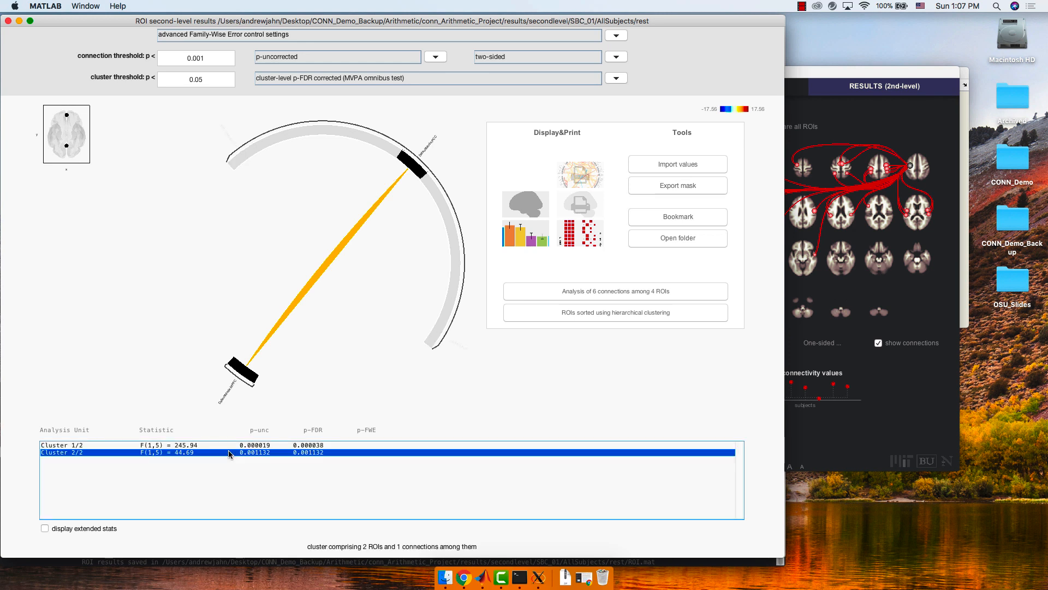
{"action": "left_click", "coordinate": [215, 446]}
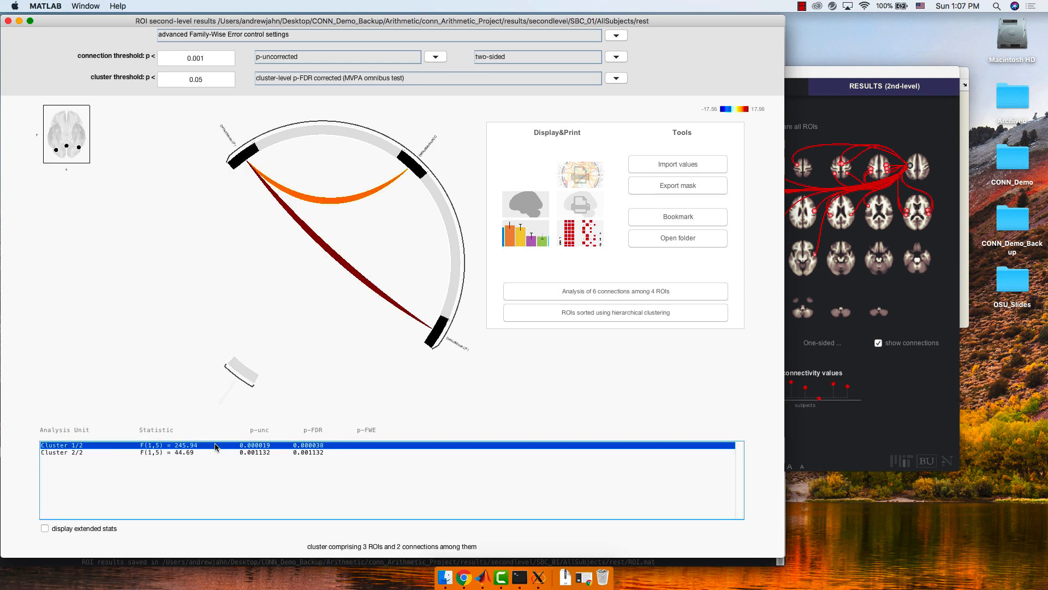
{"action": "left_click", "coordinate": [218, 452], "text": "shift"}
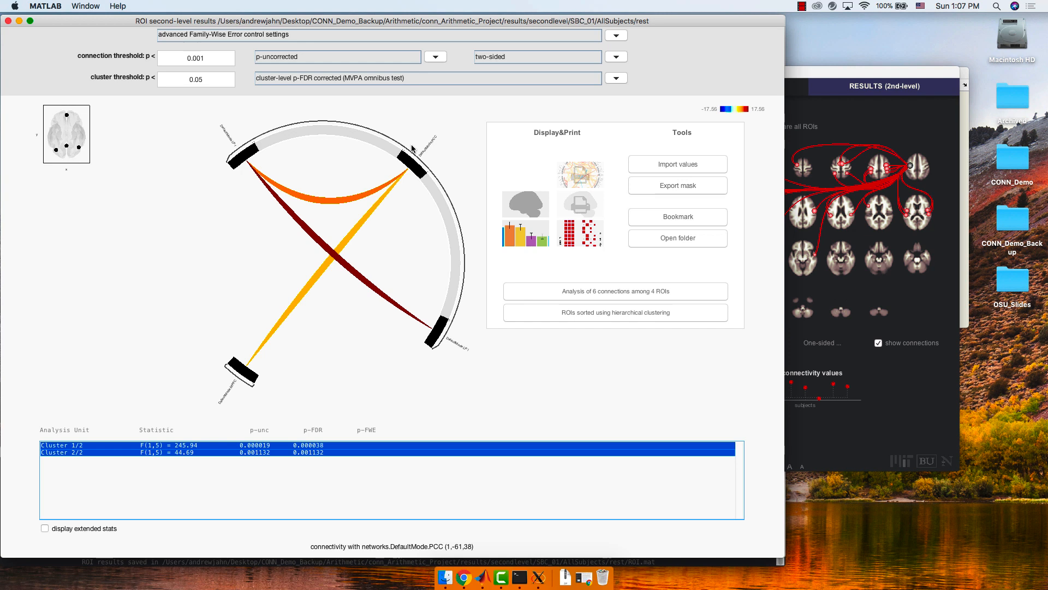
Display the extended stats and inspect connections 002-001 and 003-001 of the first cluster
{"action": "left_click", "coordinate": [45, 528]}
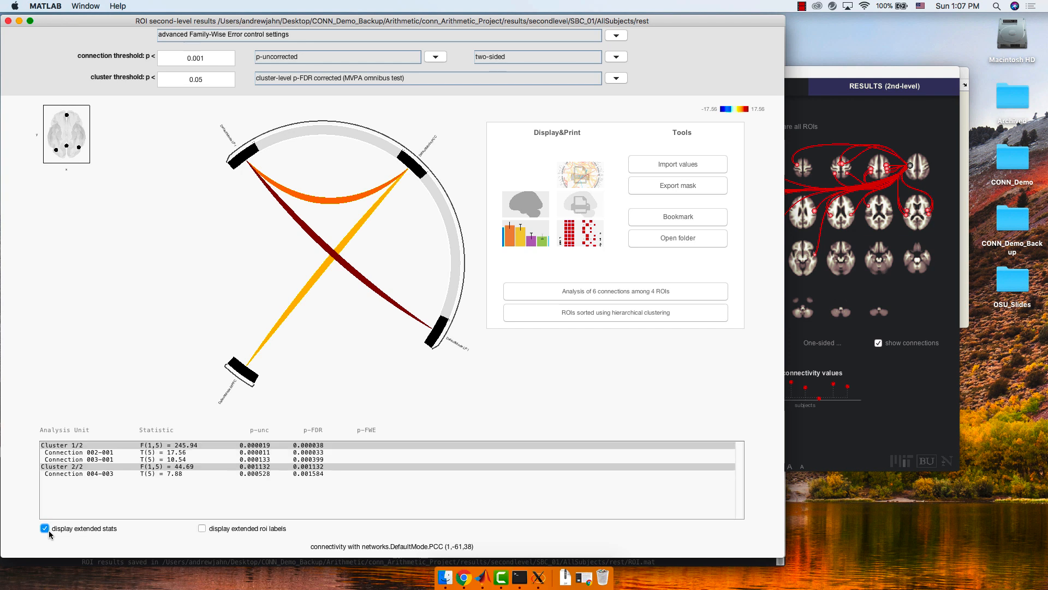
{"action": "left_click", "coordinate": [102, 453]}
{"action": "left_click", "coordinate": [102, 459]}
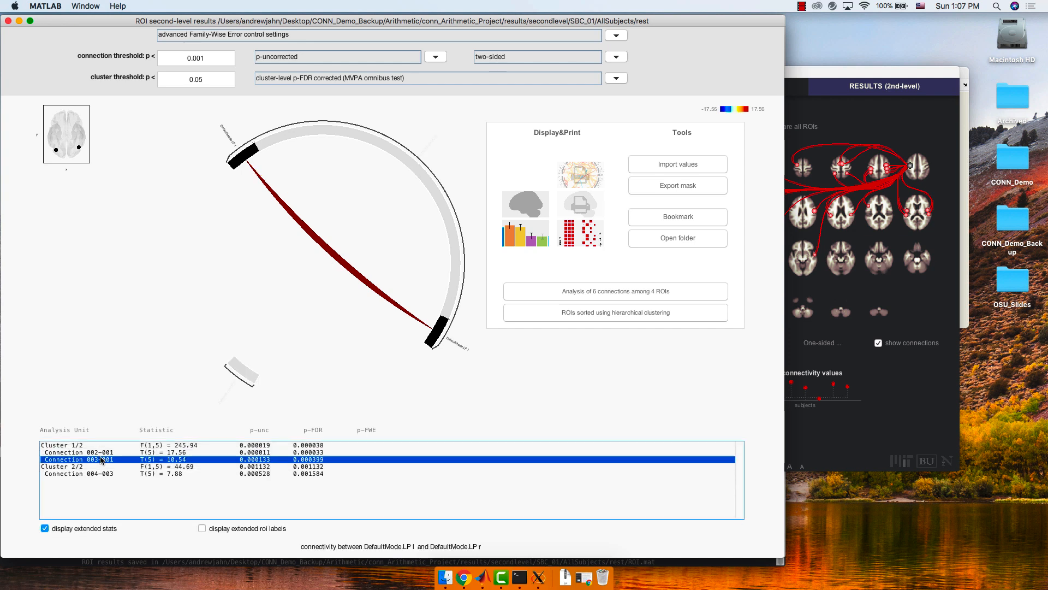
{"action": "left_click", "coordinate": [97, 452]}
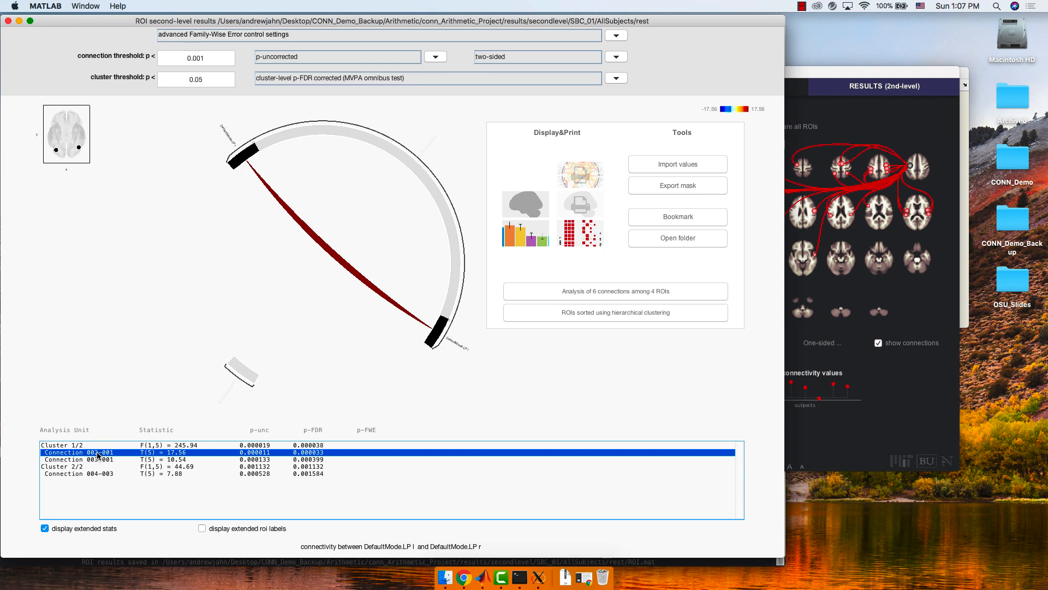
{"action": "left_click", "coordinate": [96, 459]}
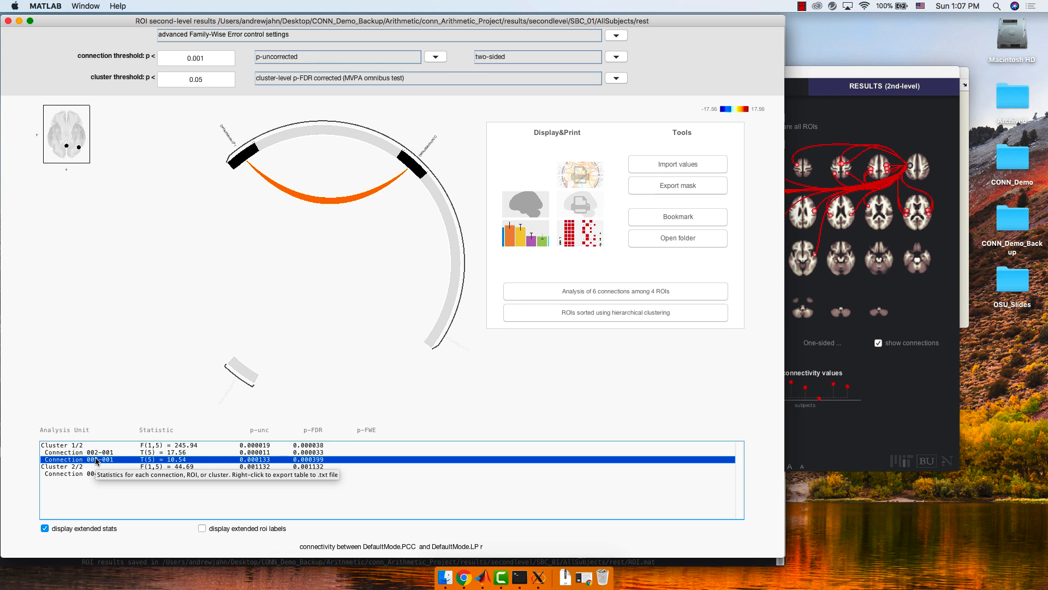
Close the ROI second-level results and open the project's basic setup information
{"action": "left_click", "coordinate": [8, 21]}
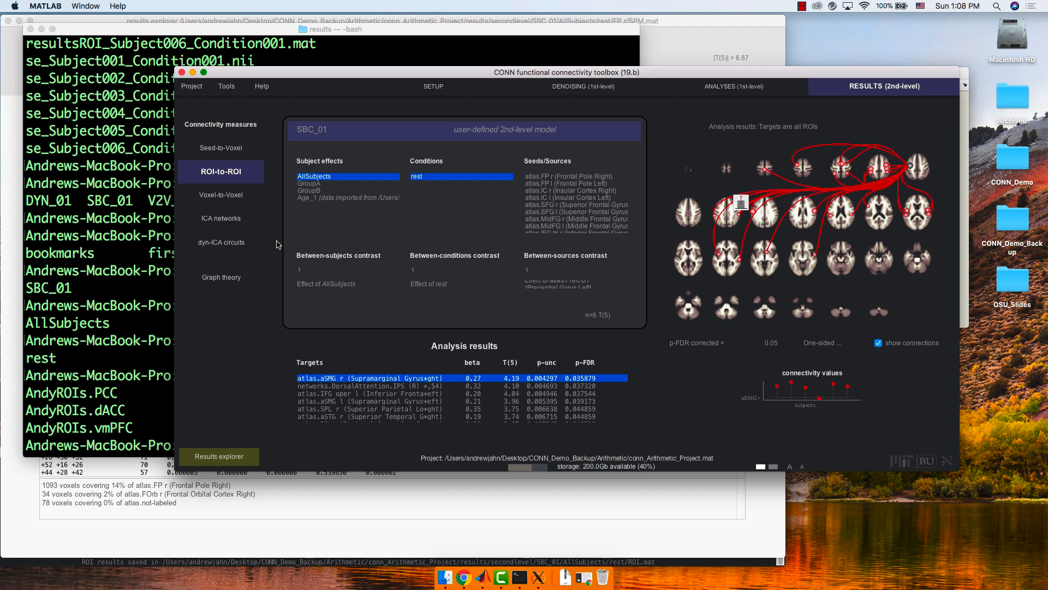
{"action": "left_click", "coordinate": [443, 89]}
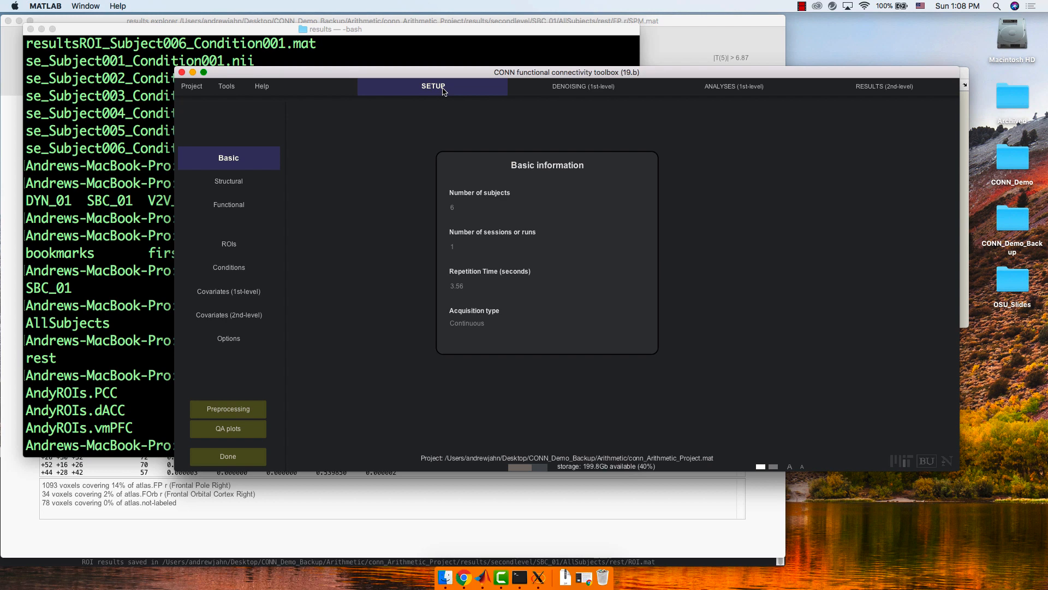
Switch to the Terminal, change to the ~/Desktop/CONN_Demo_Backup directory and list its contents
{"action": "left_click", "coordinate": [134, 236]}
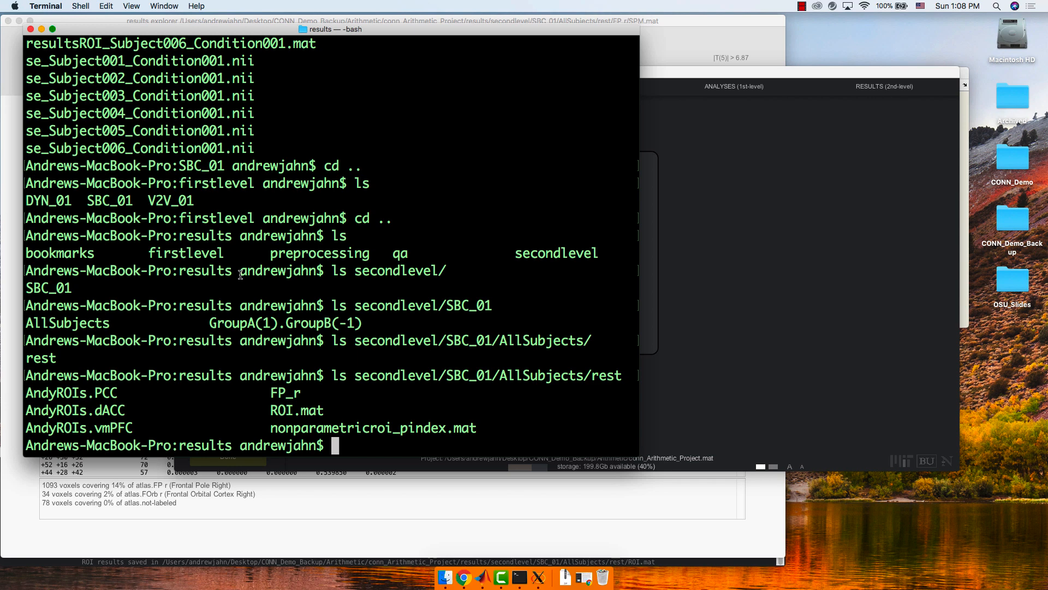
{"action": "type", "text": "cd ~/Des"}
{"action": "key", "text": "Tab"}
{"action": "type", "text": "CONN_"}
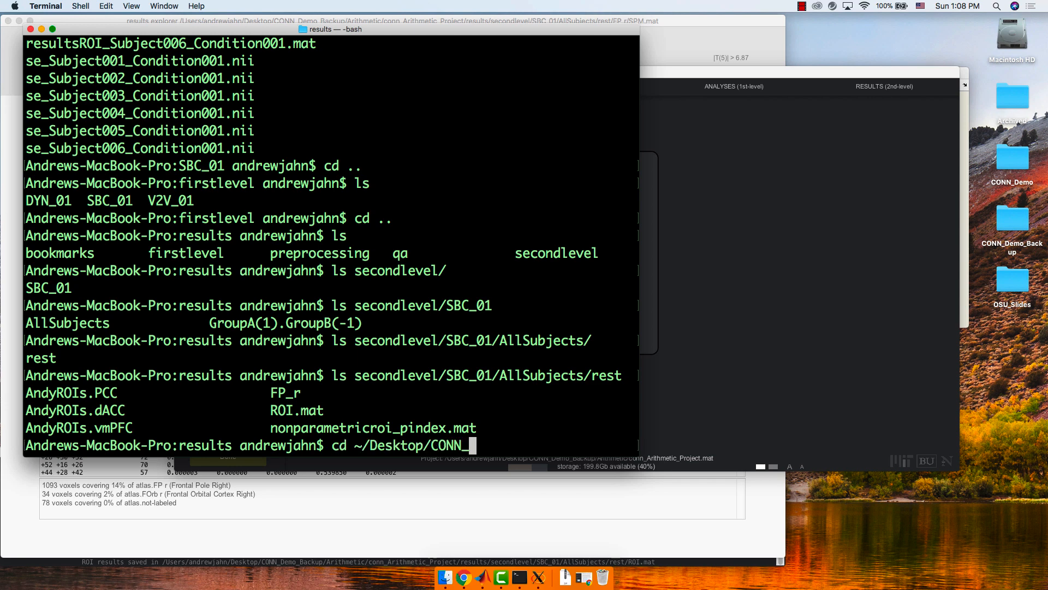
{"action": "key", "text": "Tab"}
{"action": "type", "text": "_B"}
{"action": "key", "text": "Tab"}
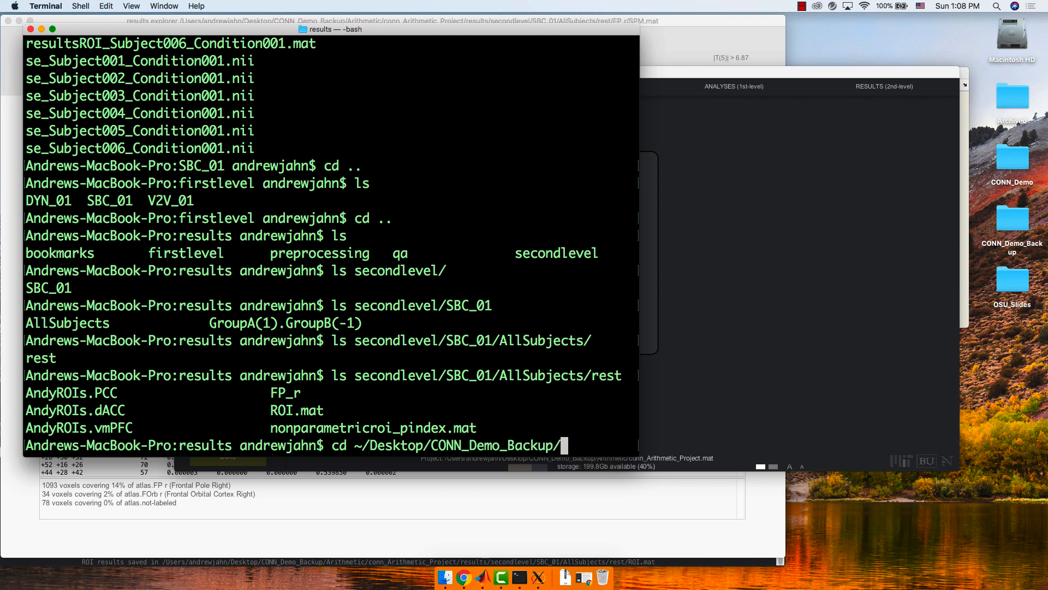
{"action": "key", "text": "Return"}
{"action": "type", "text": "ls"}
{"action": "key", "text": "Return"}
Go into the Arithmetic directory and its ROIs subdirectory, listing the contents of each
{"action": "type", "text": "cd A"}
{"action": "key", "text": "Tab"}
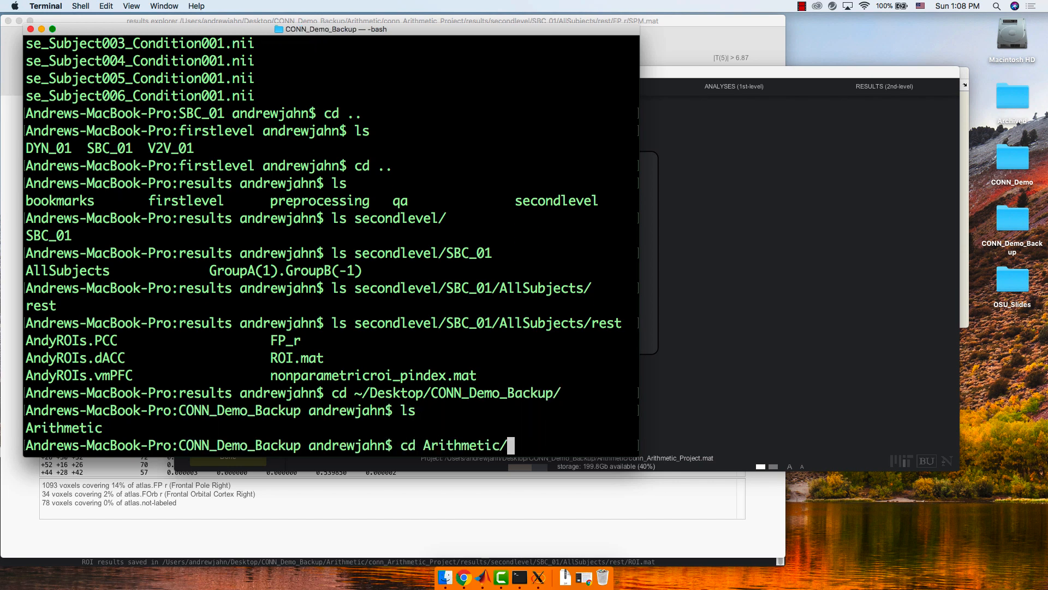
{"action": "key", "text": "Return"}
{"action": "type", "text": "ls"}
{"action": "key", "text": "Return"}
{"action": "type", "text": "cd ROIs"}
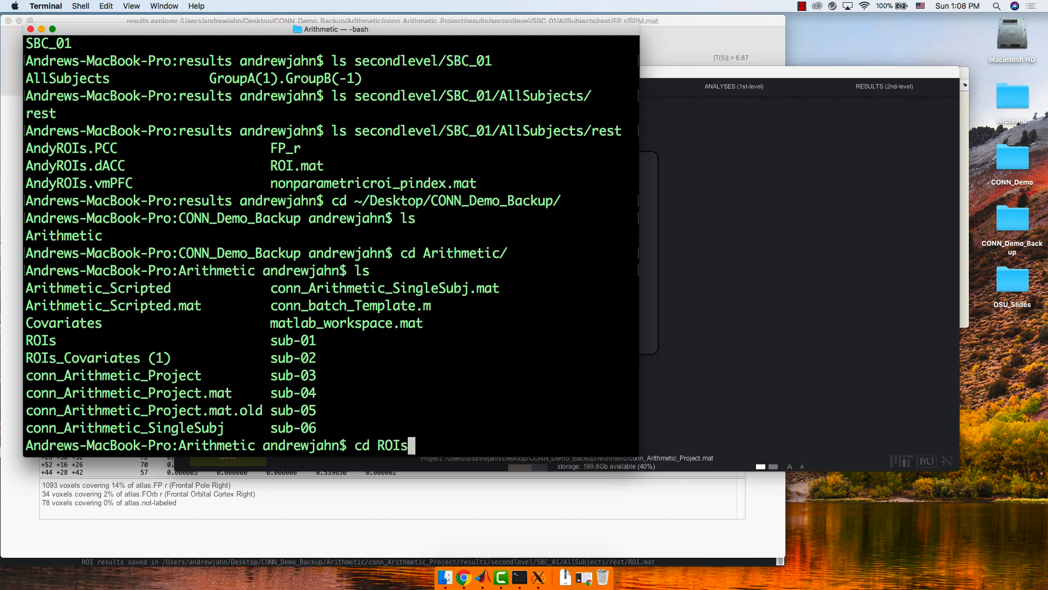
{"action": "key", "text": "Return"}
{"action": "type", "text": "ls"}
{"action": "key", "text": "Return"}
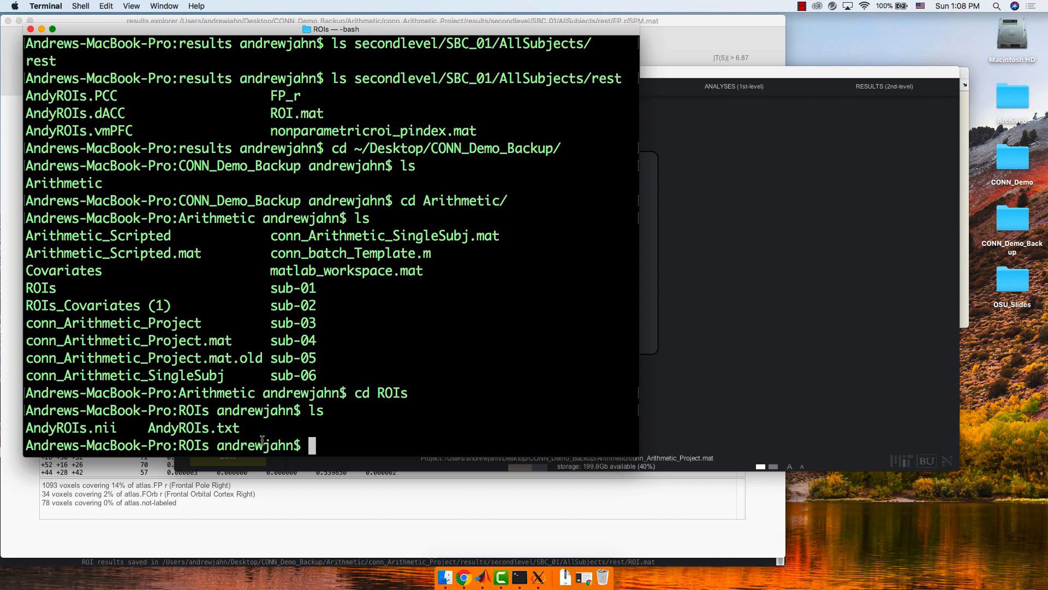
Print the contents of AndyROIs.txt in the Terminal with cat
{"action": "left_click_drag", "start_coordinate": [240, 428], "coordinate": [149, 420]}
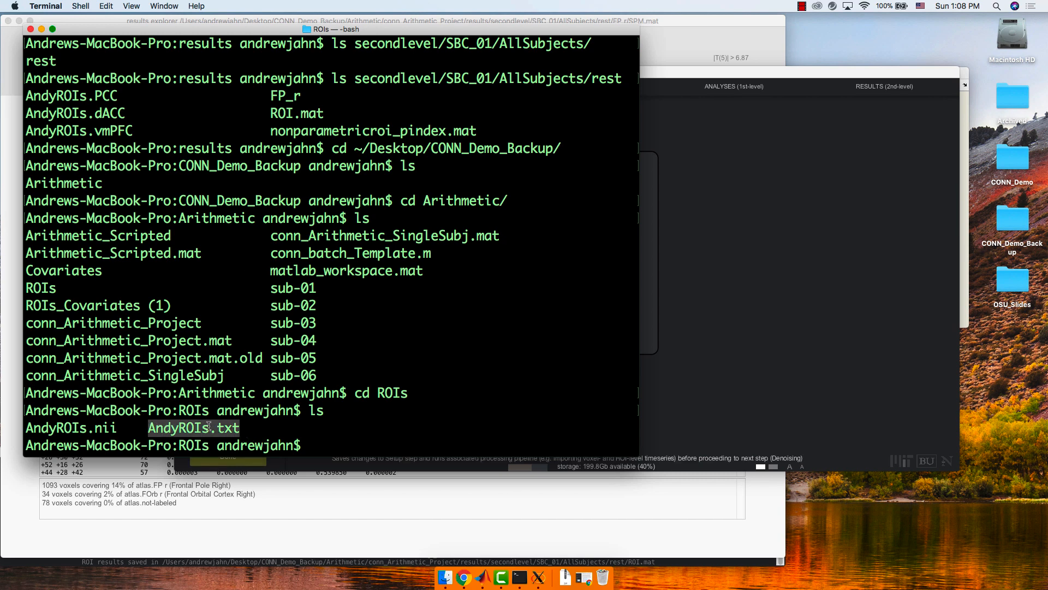
{"action": "left_click", "coordinate": [274, 437]}
{"action": "type", "text": "cat Andy"}
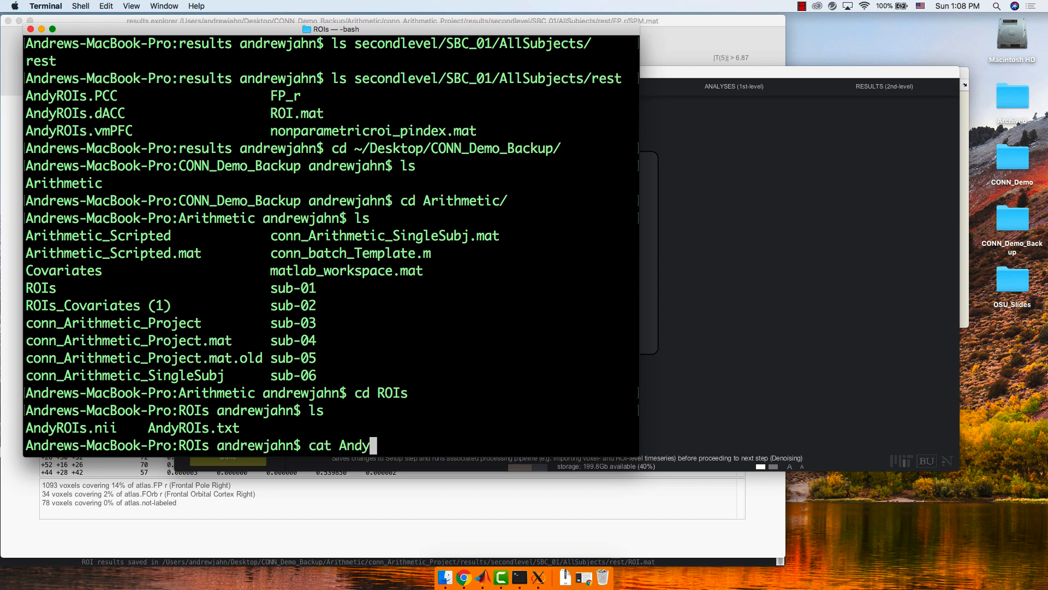
{"action": "key", "text": "Tab"}
{"action": "type", "text": "txt"}
{"action": "key", "text": "Return"}
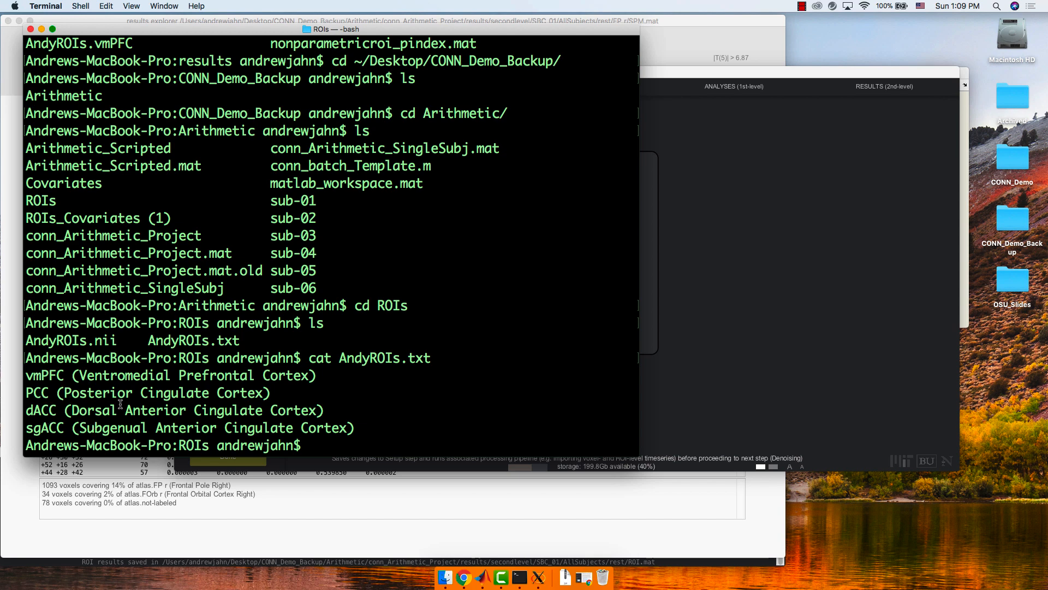
Launch fsleyes from the Terminal with the AndyROIs.nii image loaded
{"action": "type", "text": "fsleyes"}
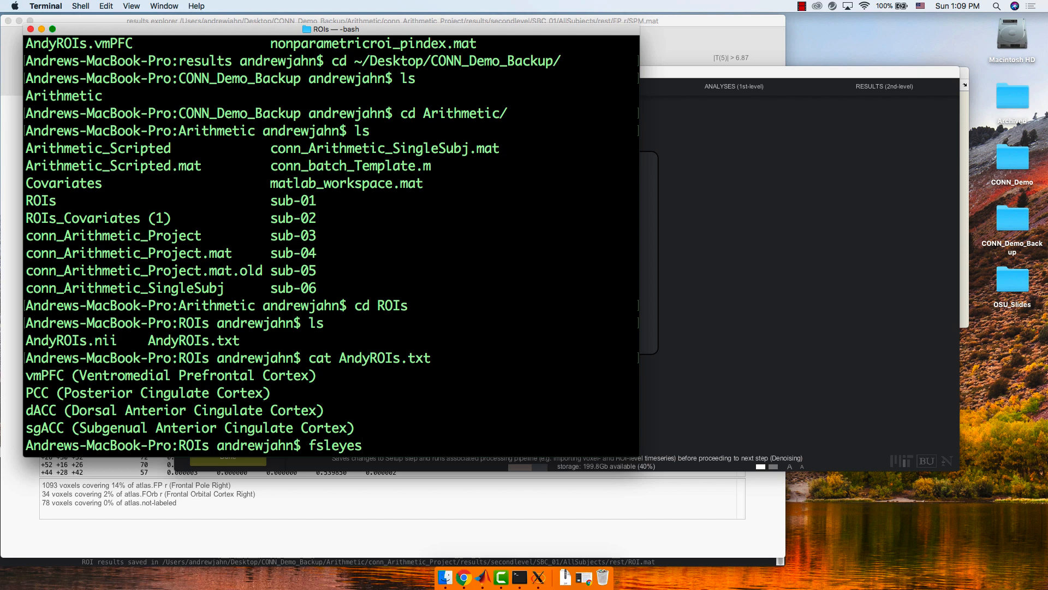
{"action": "type", "text": "And"}
{"action": "key", "text": "Tab"}
{"action": "type", "text": "nii"}
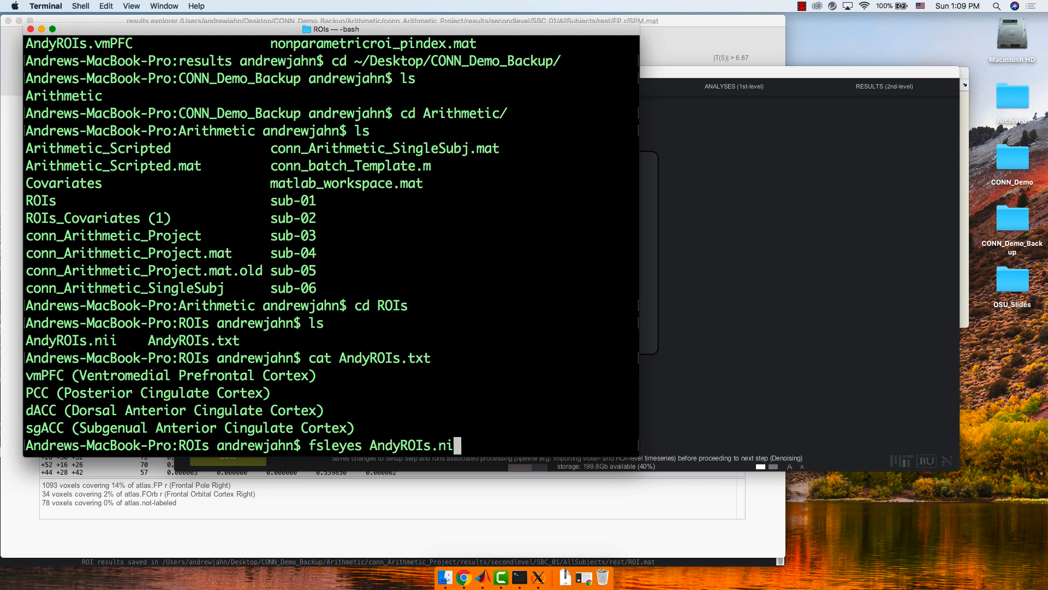
{"action": "key", "text": "Return"}
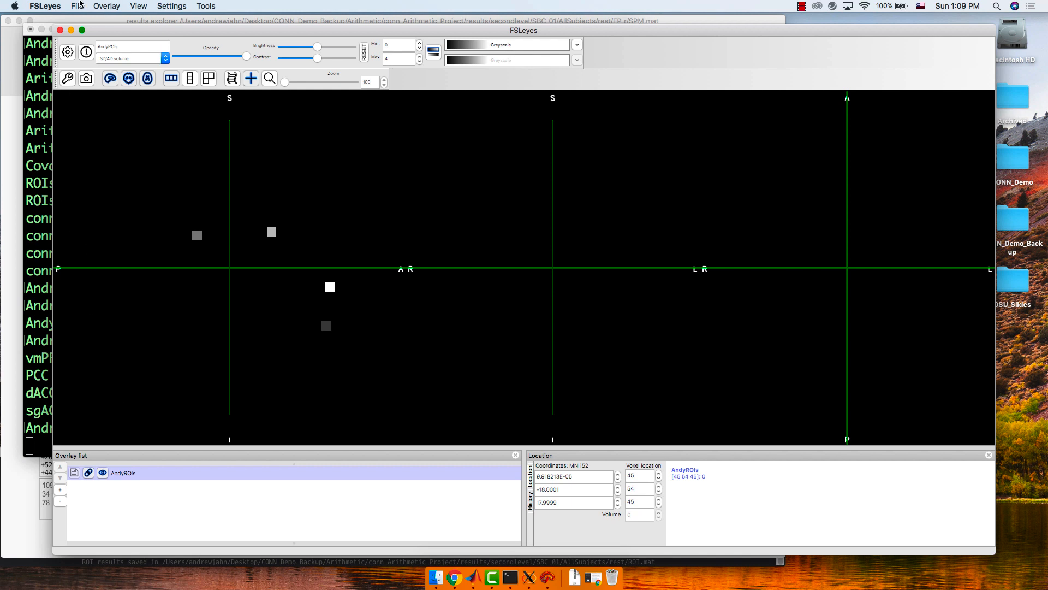
Add the FSL standard image MNI152_T1_1mm_brain.nii.gz as an overlay and move AndyROIs above it in the overlay order
{"action": "left_click", "coordinate": [82, 6]}
{"action": "left_click", "coordinate": [101, 40]}
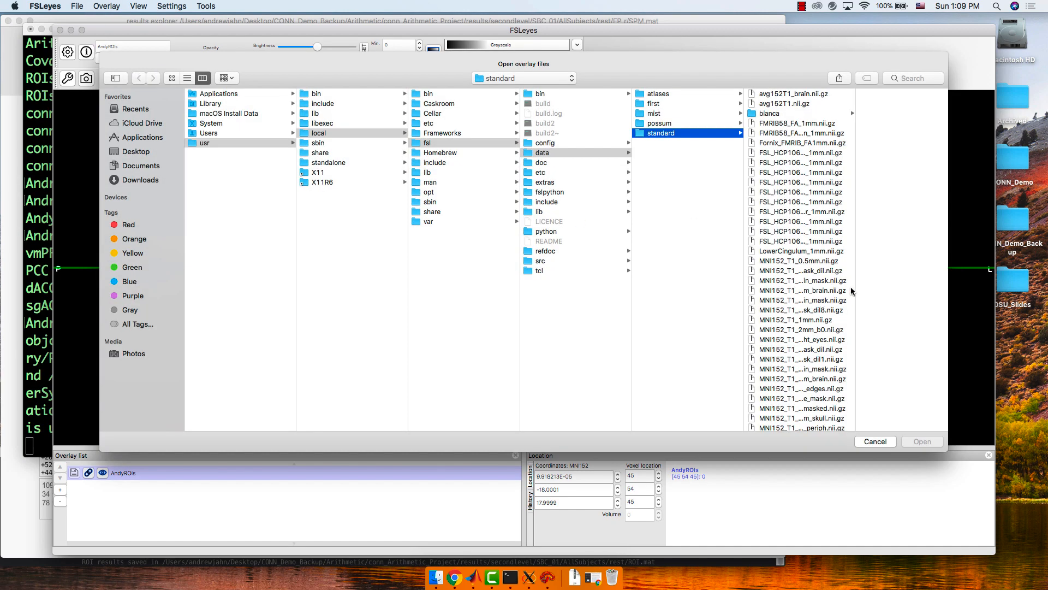
{"action": "left_click_drag", "start_coordinate": [855, 287], "coordinate": [945, 295]}
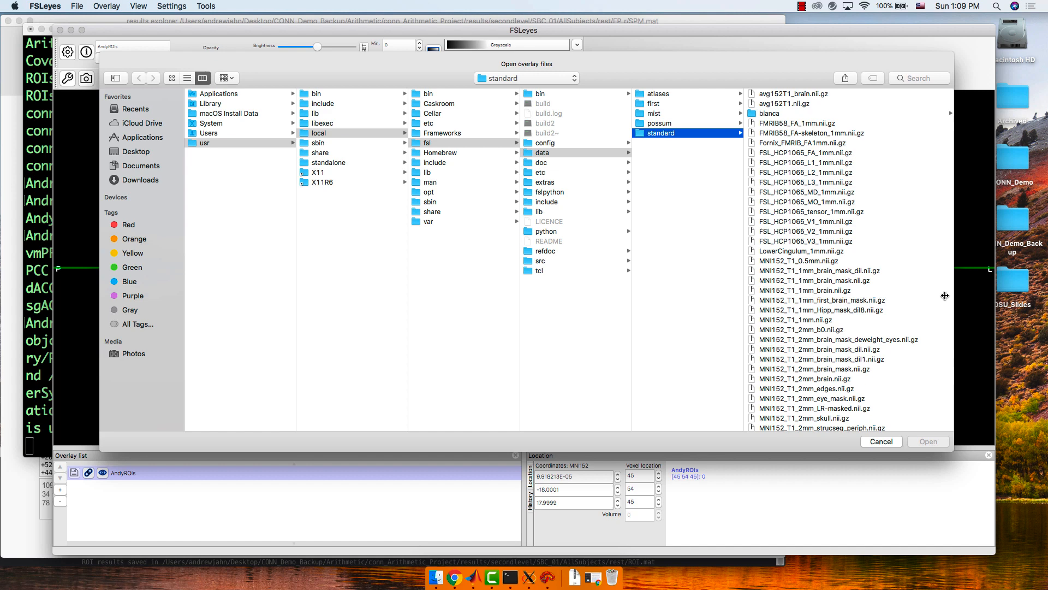
{"action": "left_click", "coordinate": [831, 290]}
{"action": "double_click", "coordinate": [831, 290]}
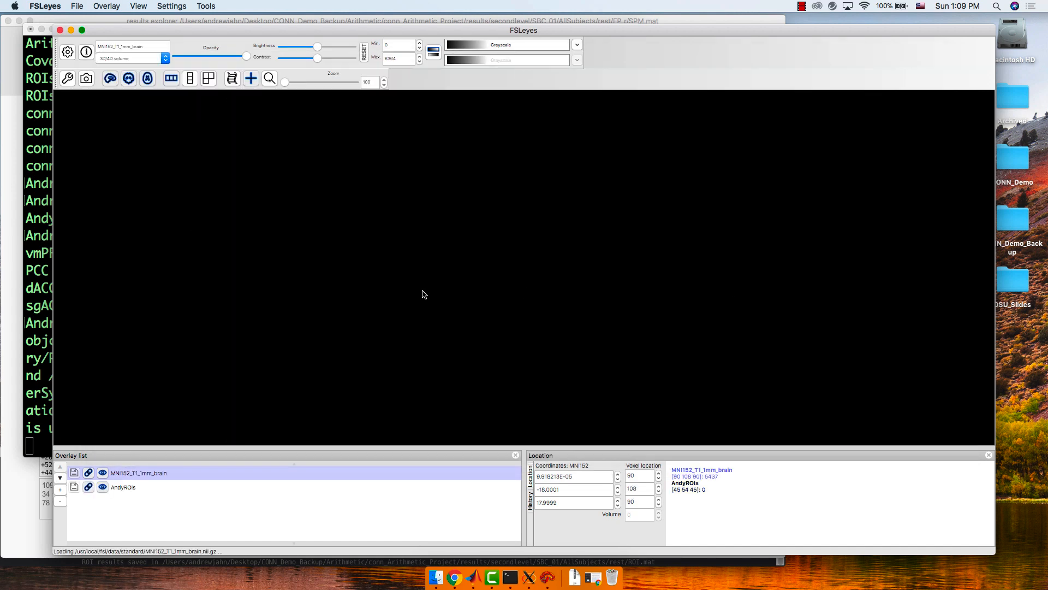
{"action": "left_click", "coordinate": [145, 488]}
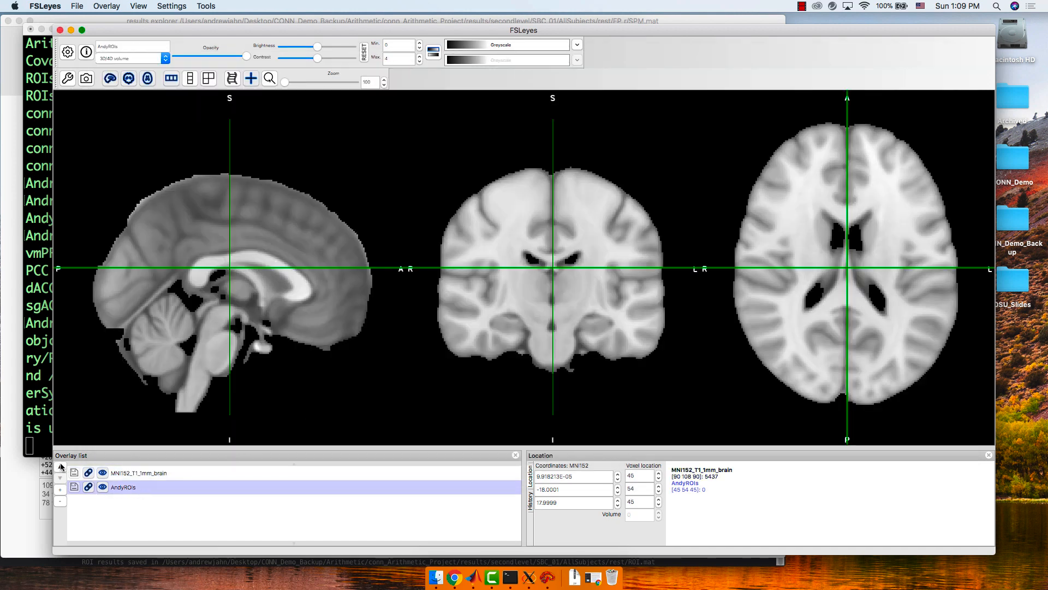
{"action": "left_click", "coordinate": [60, 466]}
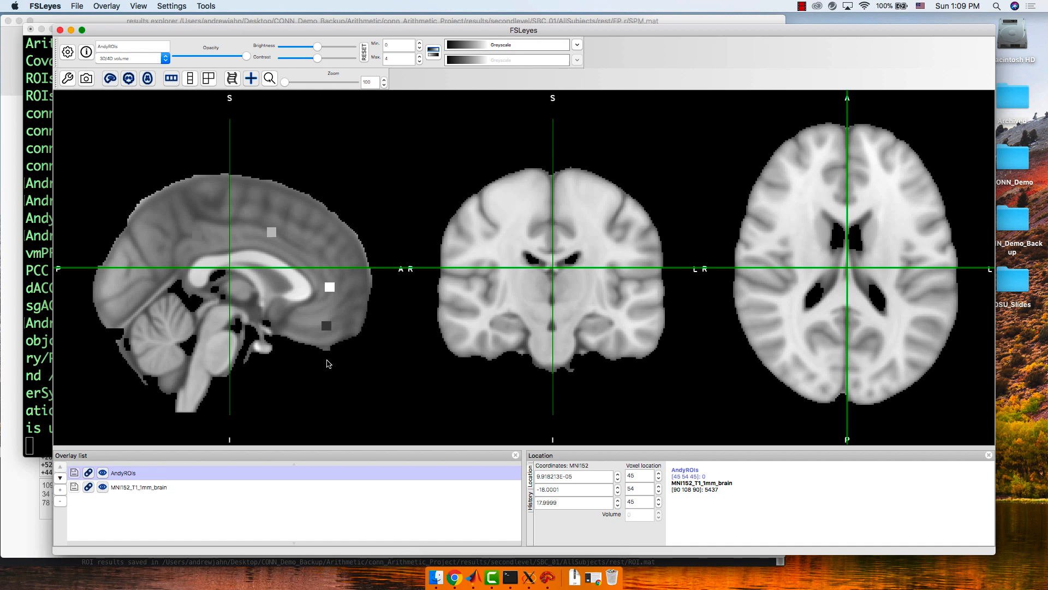
Inspect the location and label value of each of the four square ROIs in the sagittal view
{"action": "left_click", "coordinate": [271, 231]}
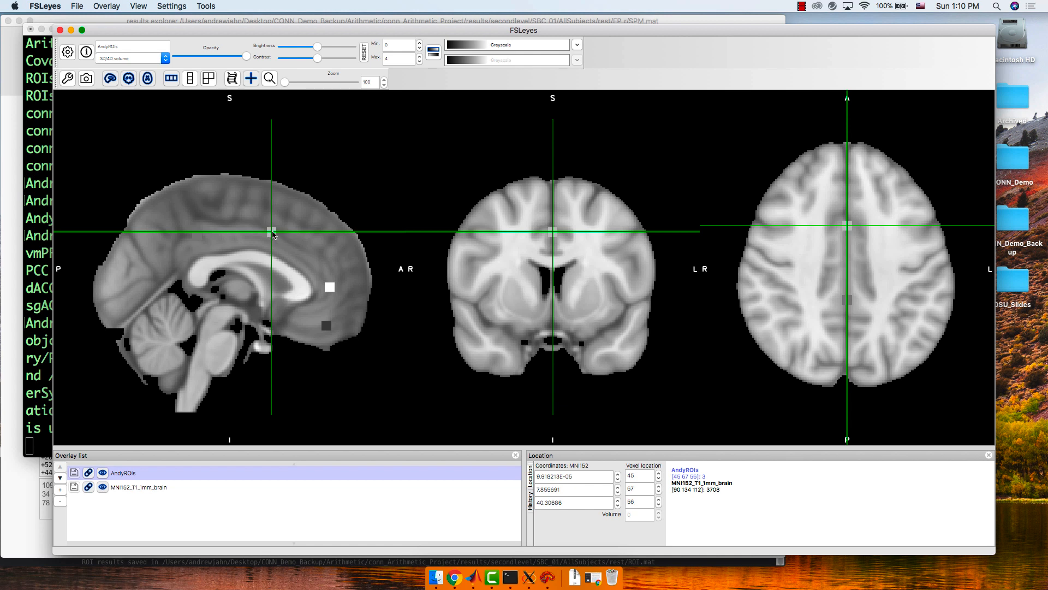
{"action": "left_click", "coordinate": [328, 288]}
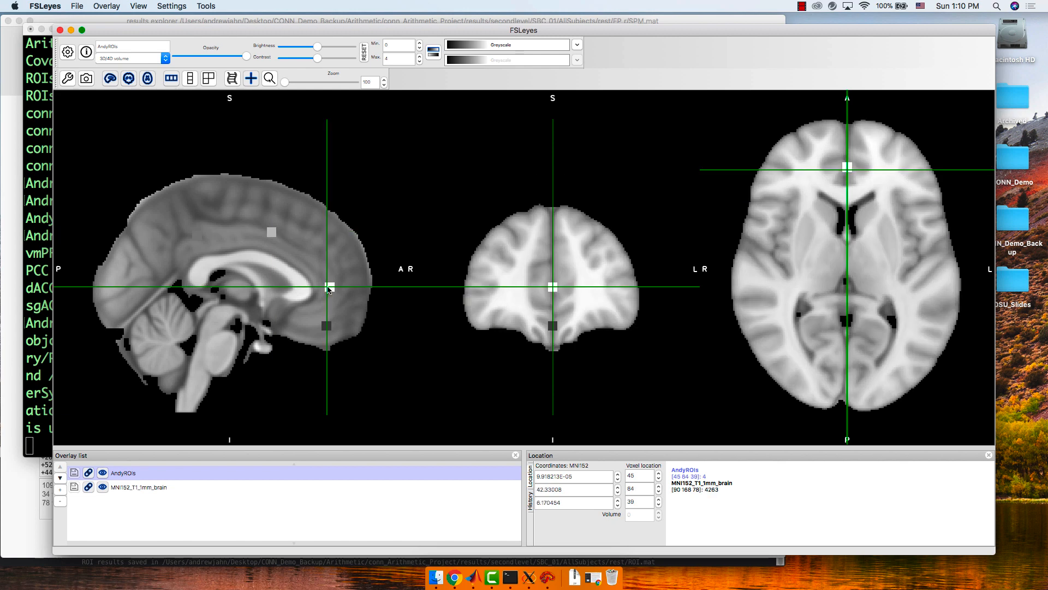
{"action": "left_click", "coordinate": [325, 324]}
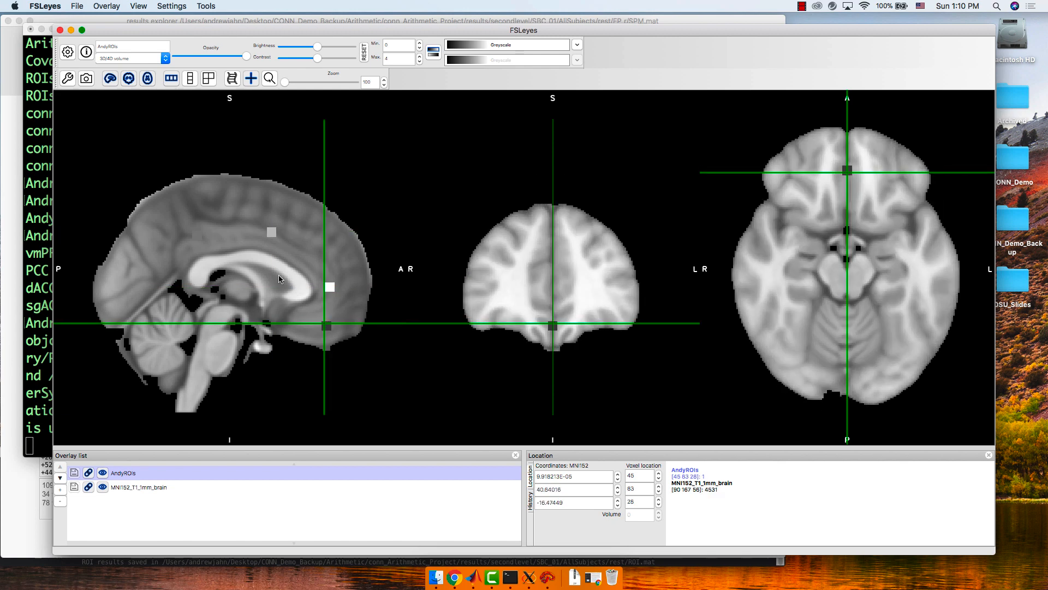
{"action": "left_click_drag", "start_coordinate": [225, 241], "coordinate": [197, 238]}
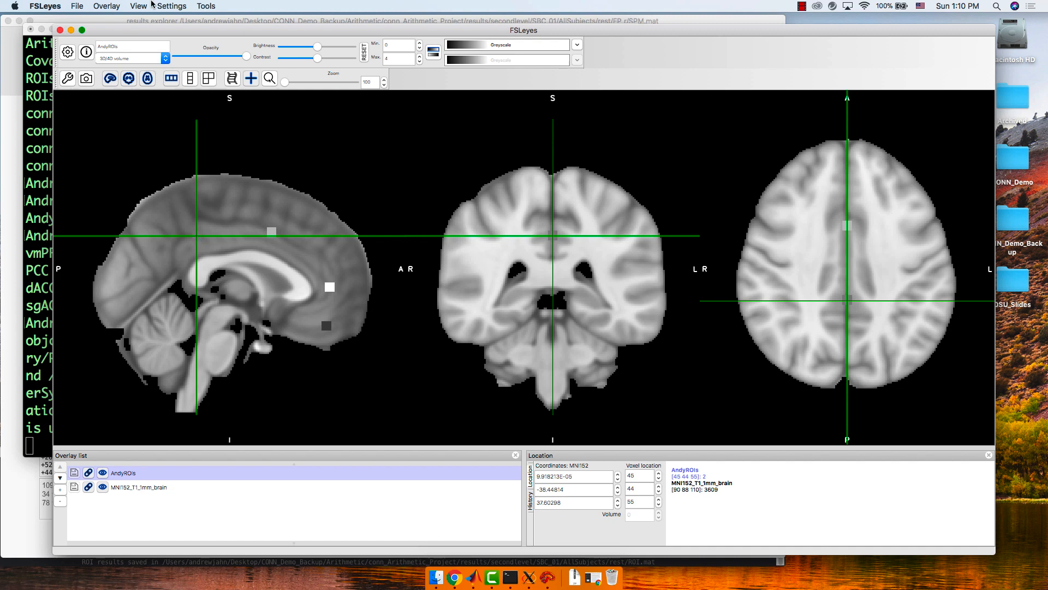
Move the FSLeyes window beside the Terminal's ROI name list and inspect the lowest frontal ROI against it
{"action": "left_click_drag", "start_coordinate": [154, 31], "coordinate": [407, 35]}
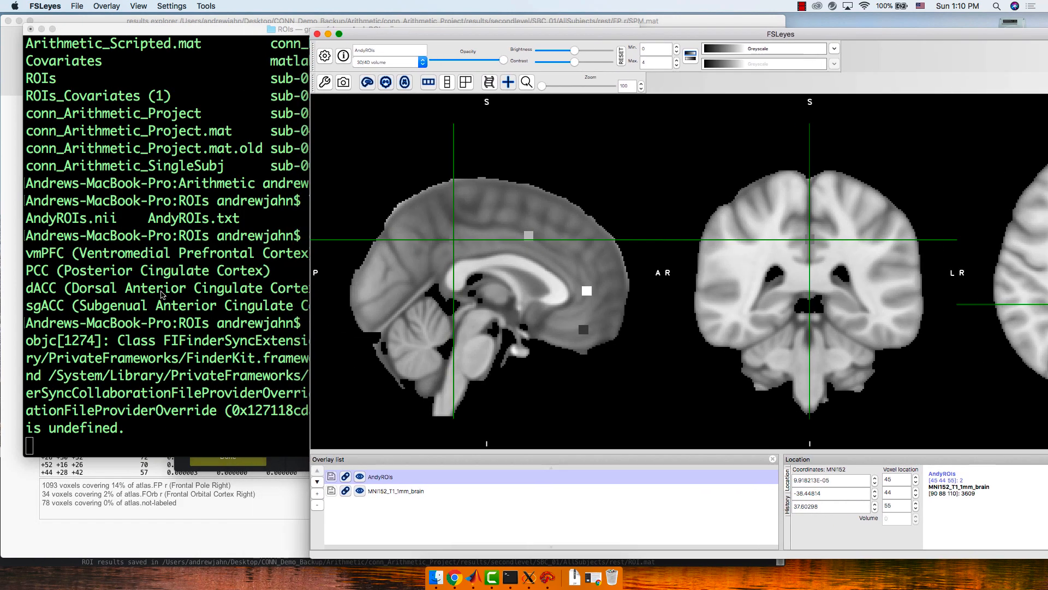
{"action": "left_click_drag", "start_coordinate": [528, 38], "coordinate": [488, 39]}
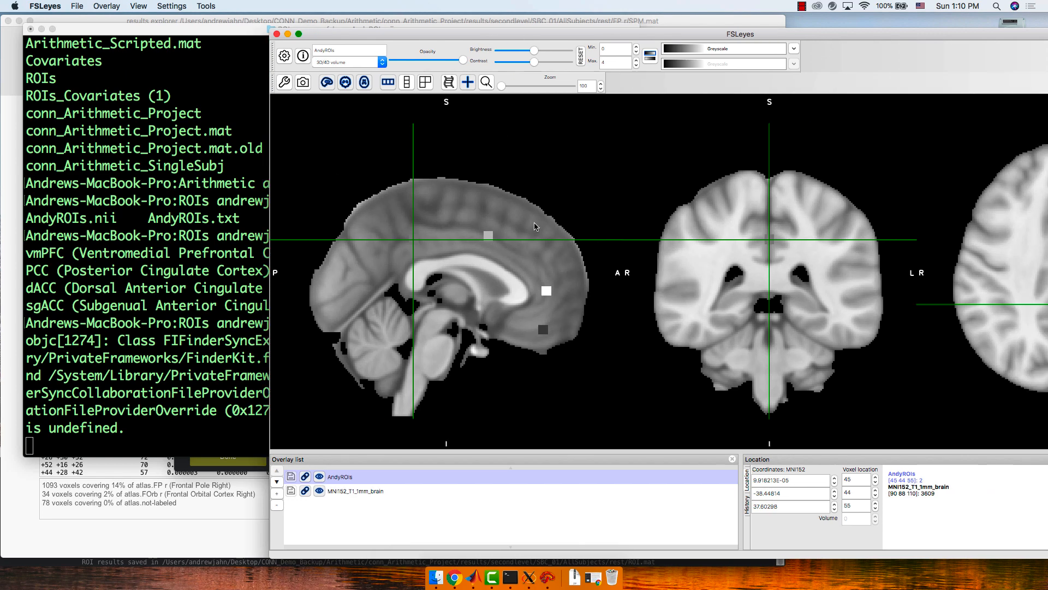
{"action": "left_click", "coordinate": [545, 329]}
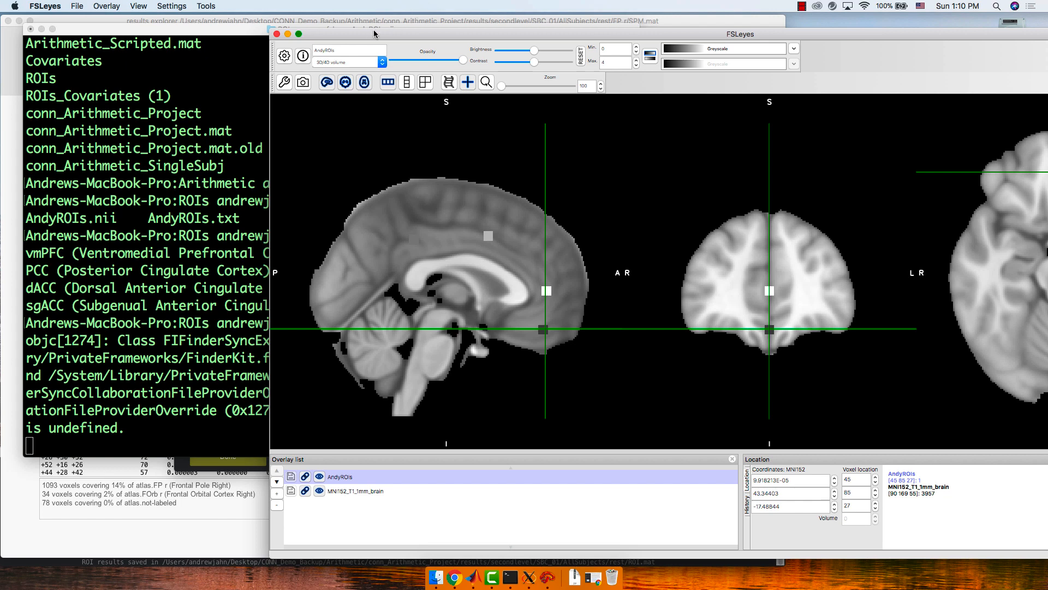
{"action": "left_click_drag", "start_coordinate": [374, 29], "coordinate": [341, 29]}
Switch back to the CONN toolbox and add a new ROI named AndyROIs to the project's ROI setup
{"action": "left_click", "coordinate": [191, 468]}
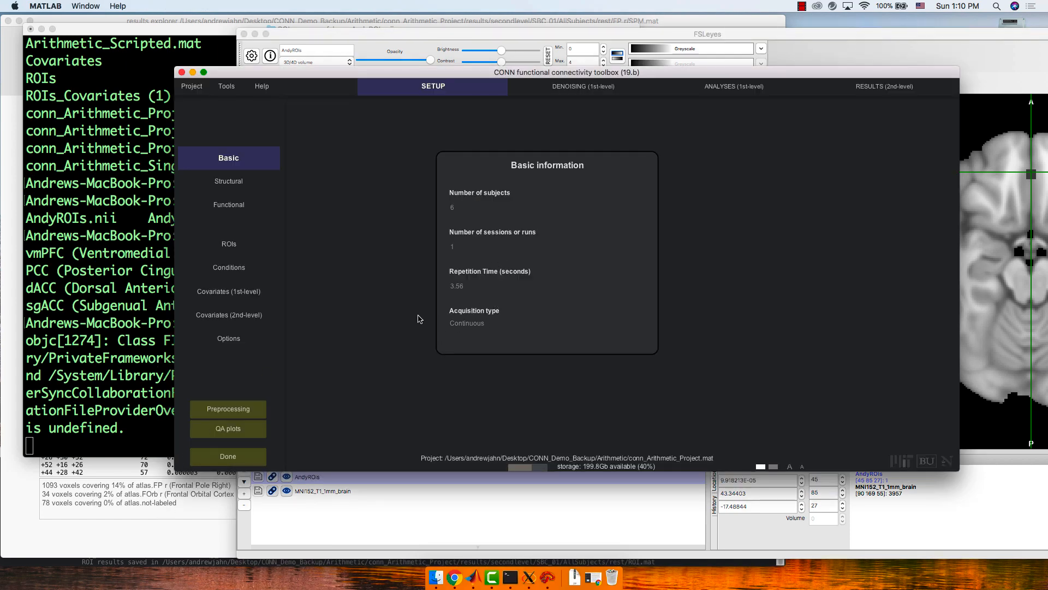
{"action": "left_click", "coordinate": [227, 246]}
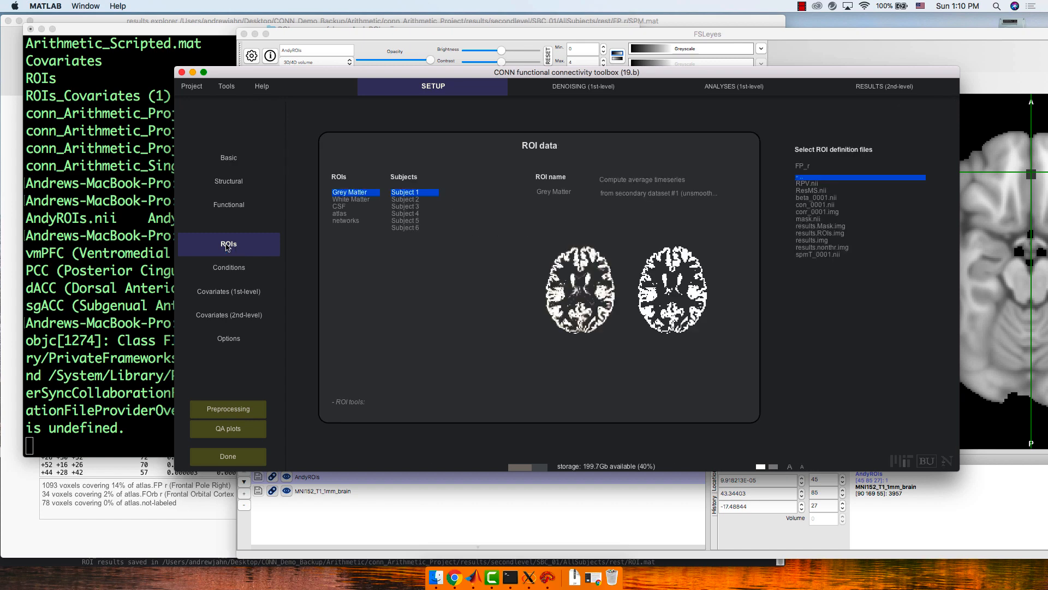
{"action": "mouse_move", "coordinate": [340, 378]}
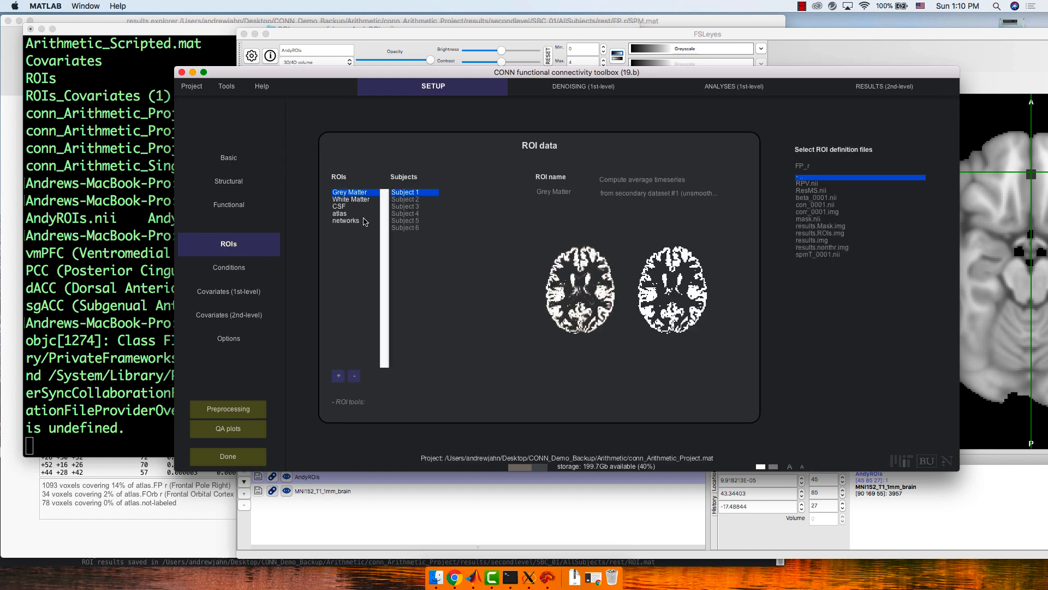
{"action": "left_click", "coordinate": [339, 377]}
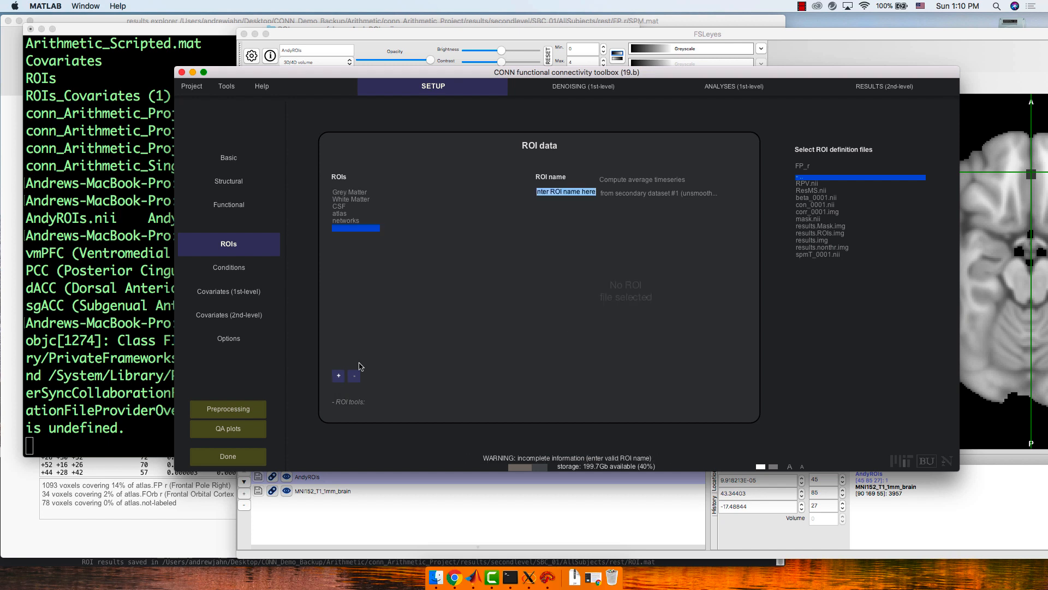
{"action": "type", "text": "AndyROIs"}
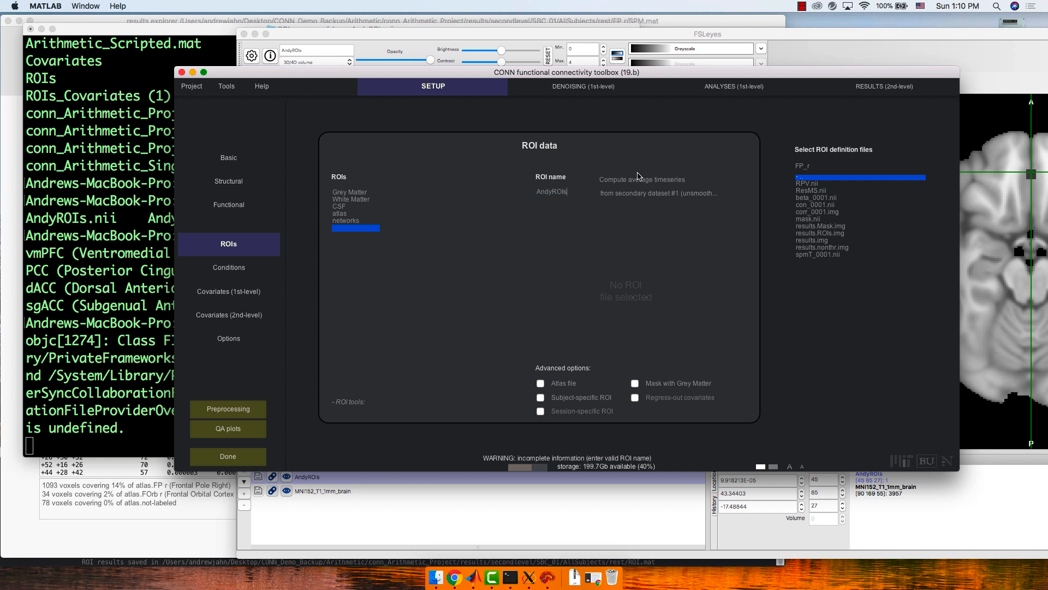
{"action": "key", "text": "Return"}
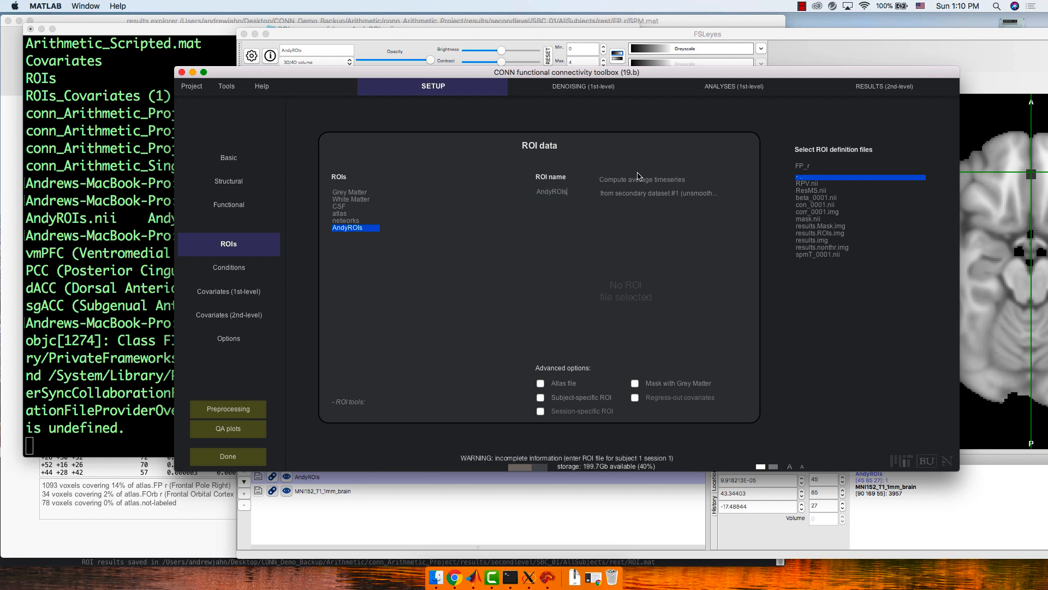
Browse up to the Arithmetic folder's ROIs subfolder and assign AndyROIs.nii to the AndyROIs entry for all subjects
{"action": "mouse_move", "coordinate": [842, 153]}
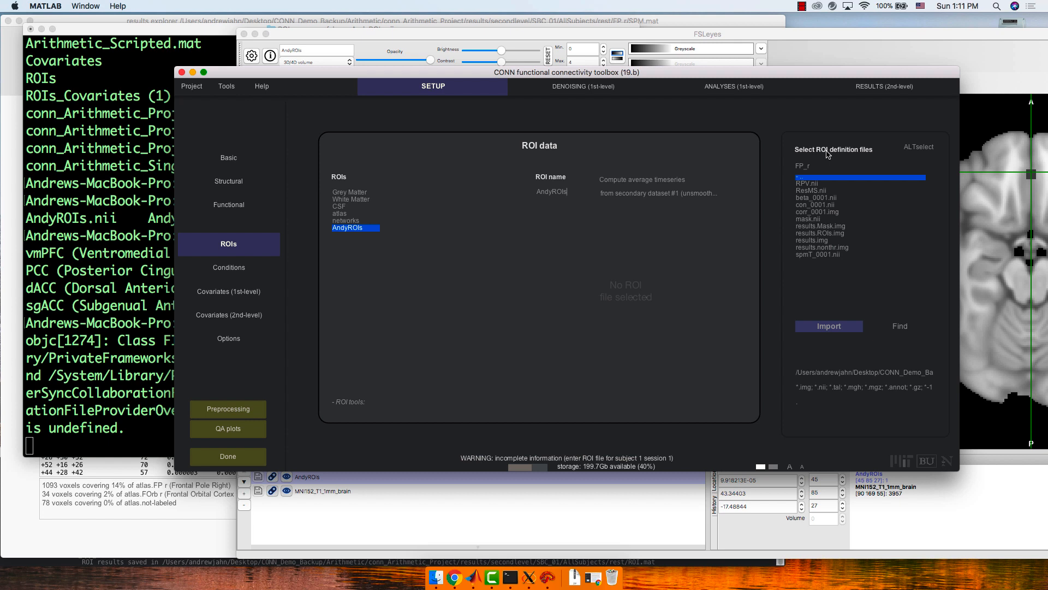
{"action": "double_click", "coordinate": [820, 178]}
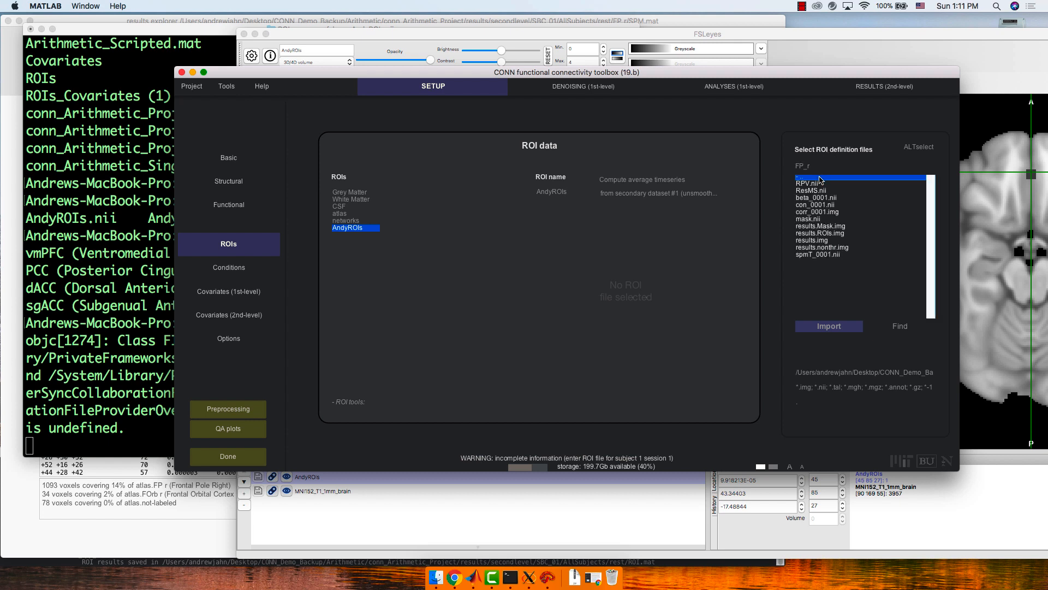
{"action": "double_click", "coordinate": [820, 178]}
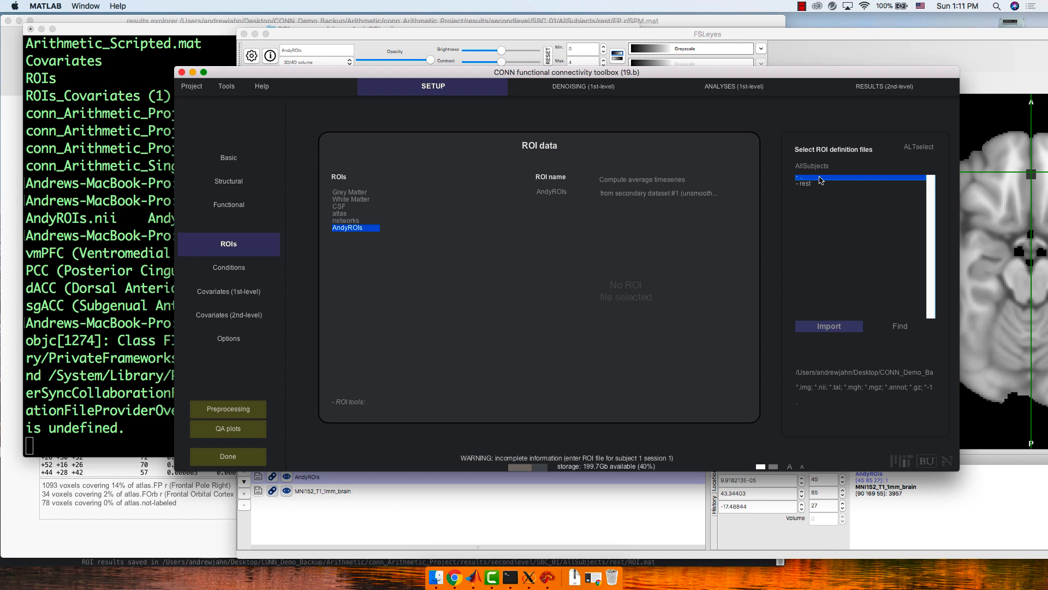
{"action": "double_click", "coordinate": [820, 177]}
{"action": "double_click", "coordinate": [820, 178]}
{"action": "double_click", "coordinate": [820, 178]}
{"action": "double_click", "coordinate": [820, 178]}
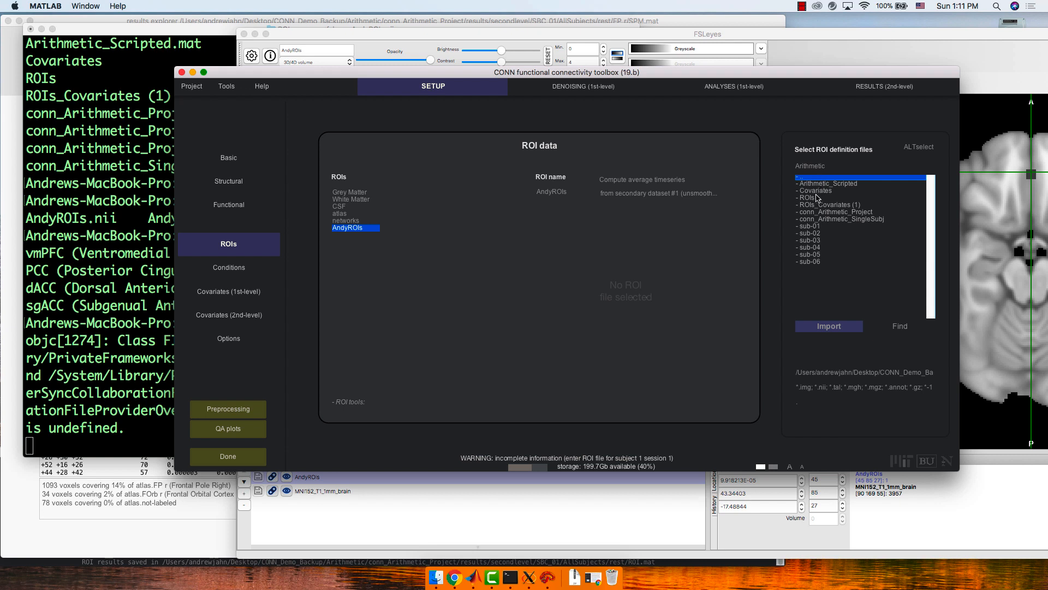
{"action": "double_click", "coordinate": [813, 198]}
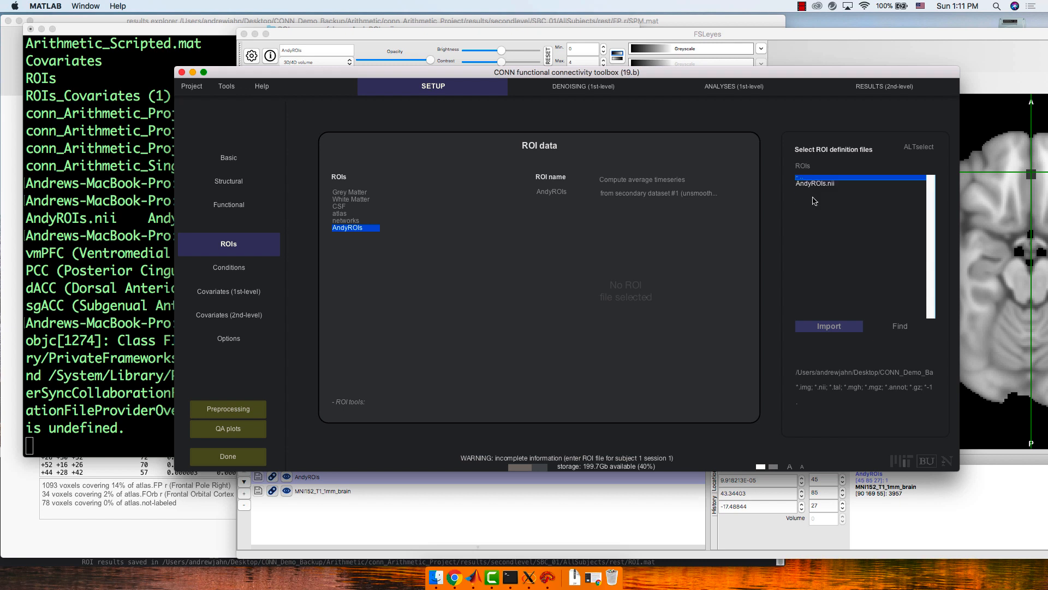
{"action": "double_click", "coordinate": [821, 185]}
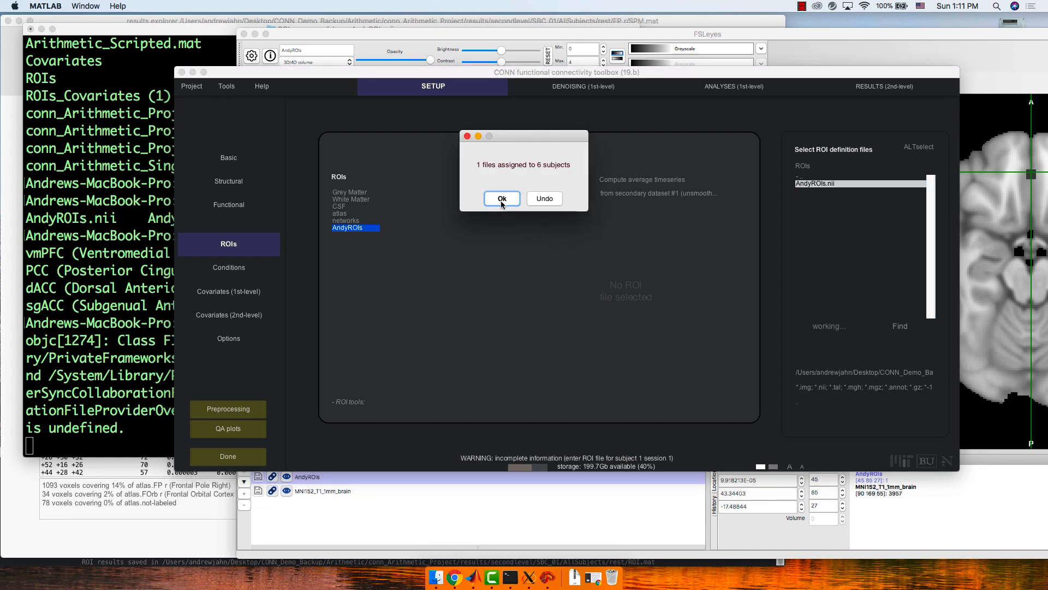
{"action": "left_click", "coordinate": [501, 199]}
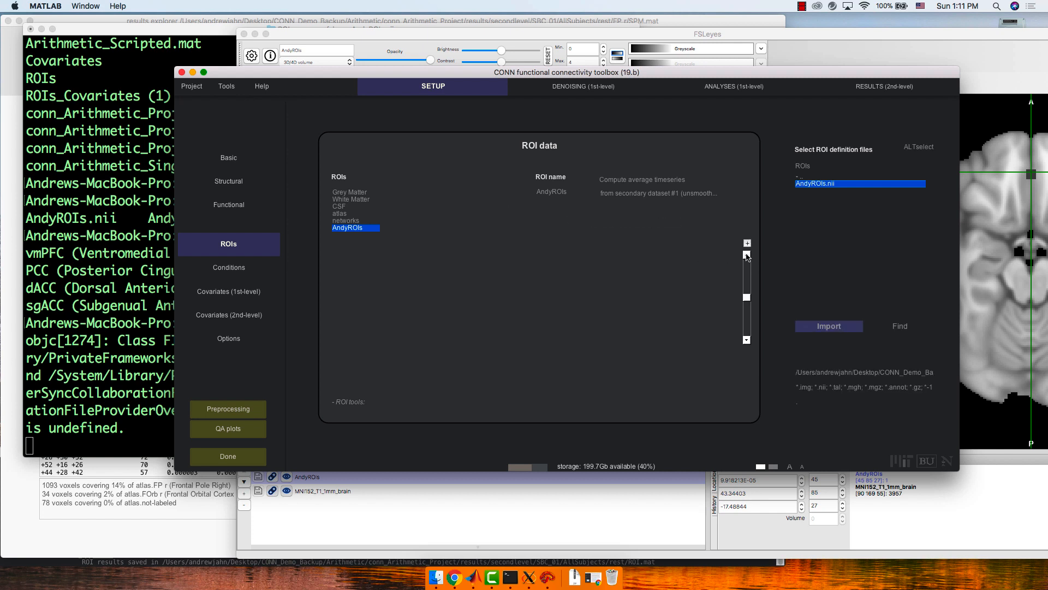
Examine the imported AndyROIs mask by stepping up and down through its preview slices
{"action": "left_click", "coordinate": [746, 254]}
{"action": "left_click", "coordinate": [746, 255]}
{"action": "left_click", "coordinate": [746, 255]}
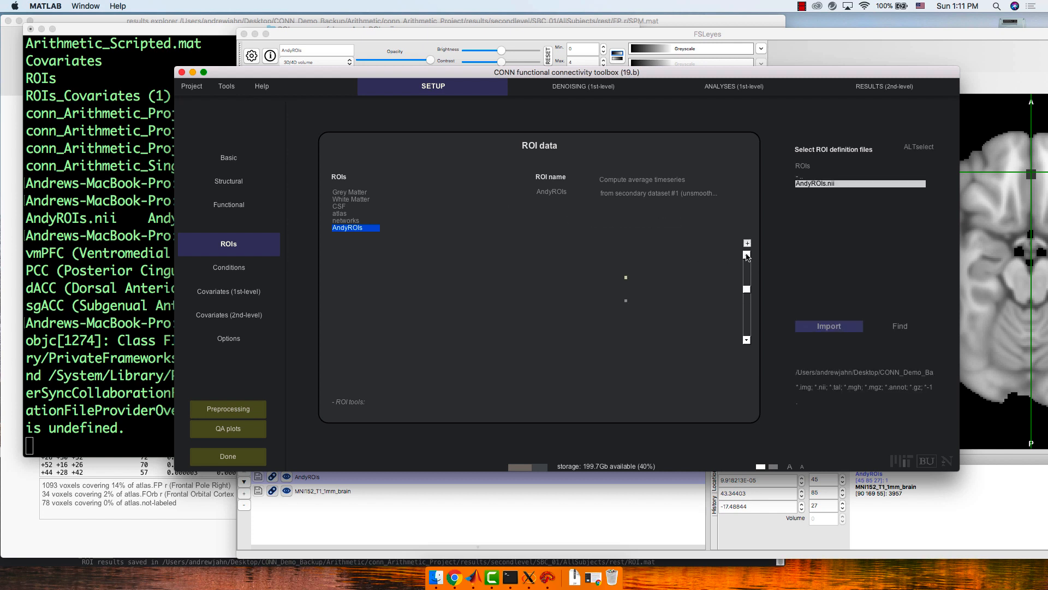
{"action": "left_click", "coordinate": [747, 255]}
{"action": "left_click", "coordinate": [746, 254]}
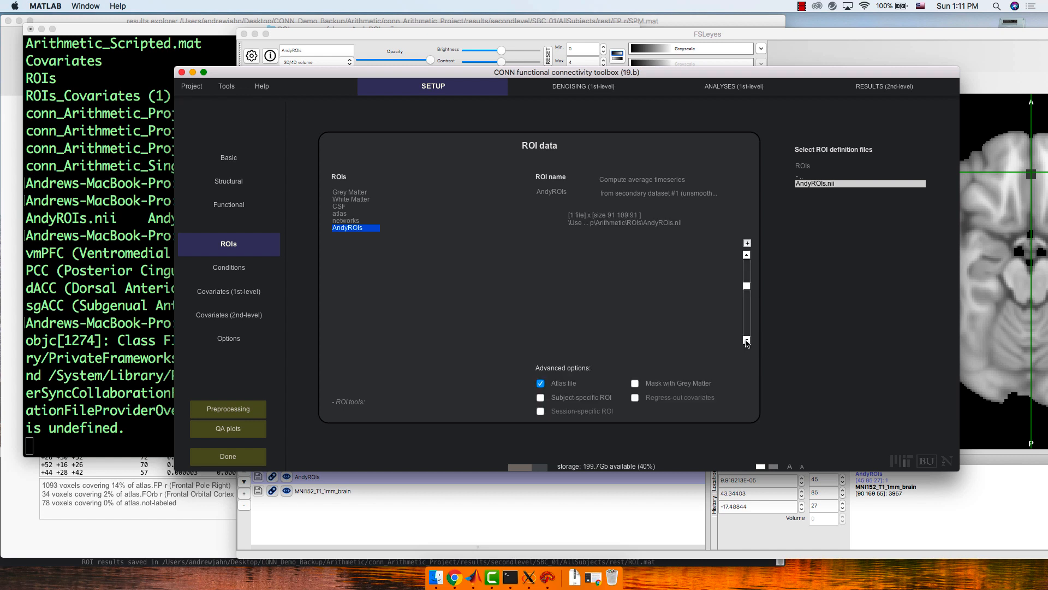
{"action": "left_click", "coordinate": [746, 340]}
{"action": "left_click", "coordinate": [746, 340]}
{"action": "left_click", "coordinate": [746, 340]}
{"action": "left_click", "coordinate": [746, 340]}
{"action": "left_click", "coordinate": [747, 254]}
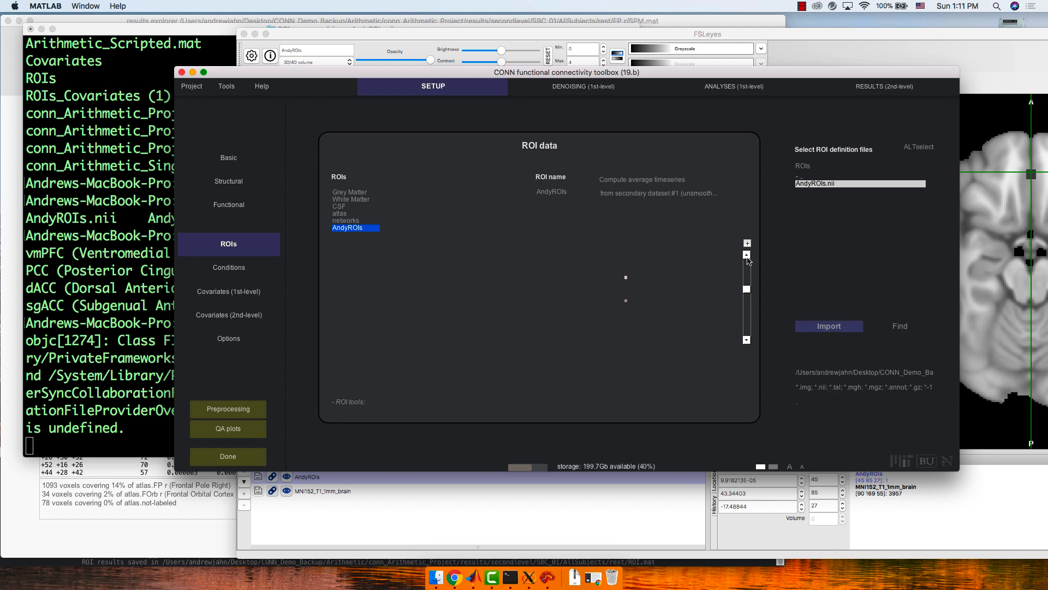
{"action": "left_click", "coordinate": [746, 254]}
{"action": "left_click", "coordinate": [747, 256]}
{"action": "left_click", "coordinate": [747, 340]}
{"action": "left_click", "coordinate": [747, 339]}
{"action": "left_click", "coordinate": [747, 340]}
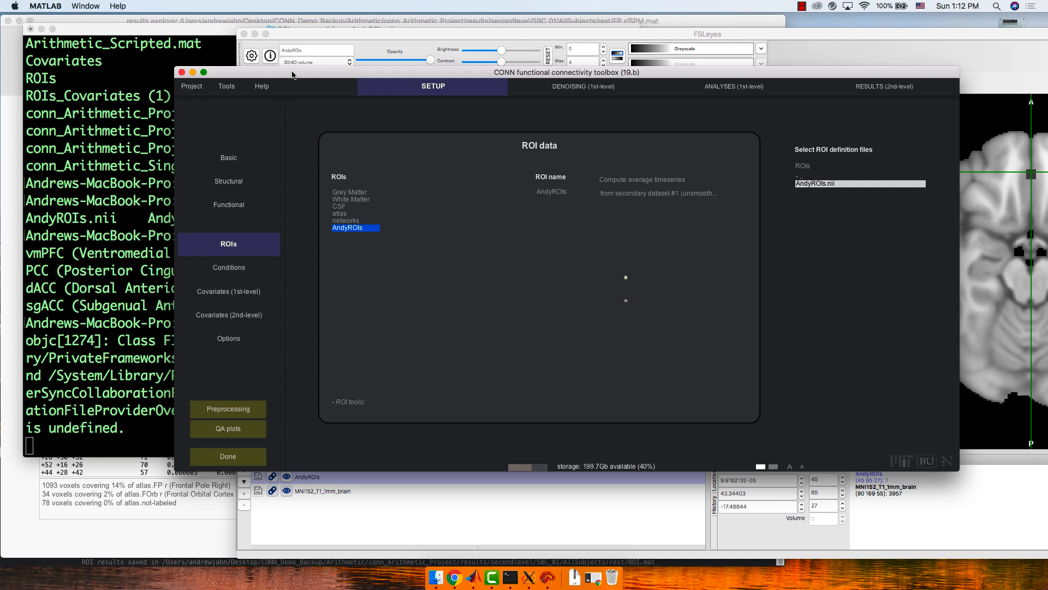
{"action": "left_click", "coordinate": [204, 89]}
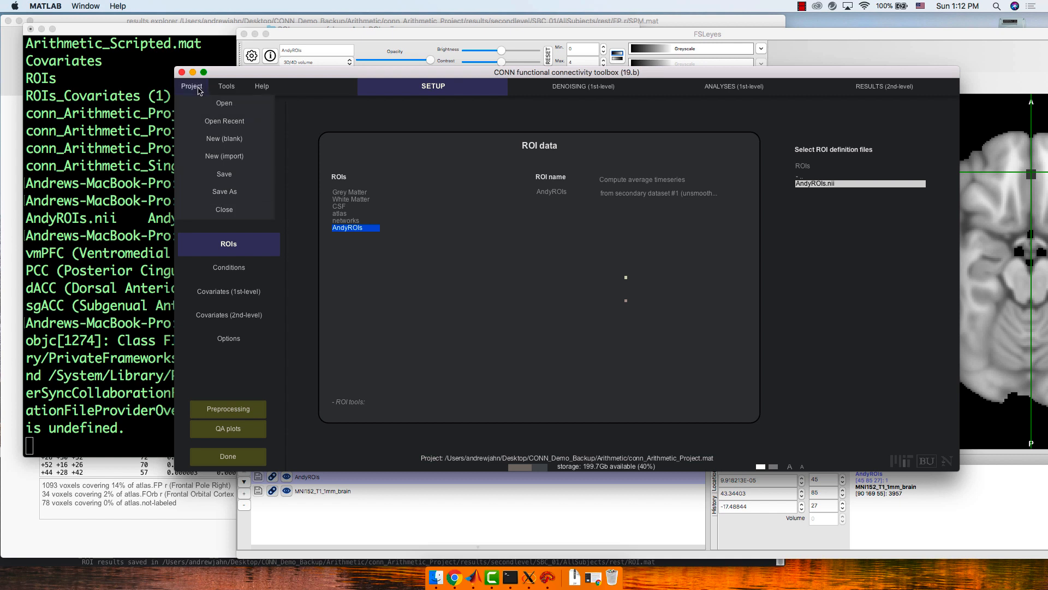
{"action": "mouse_move", "coordinate": [215, 122]}
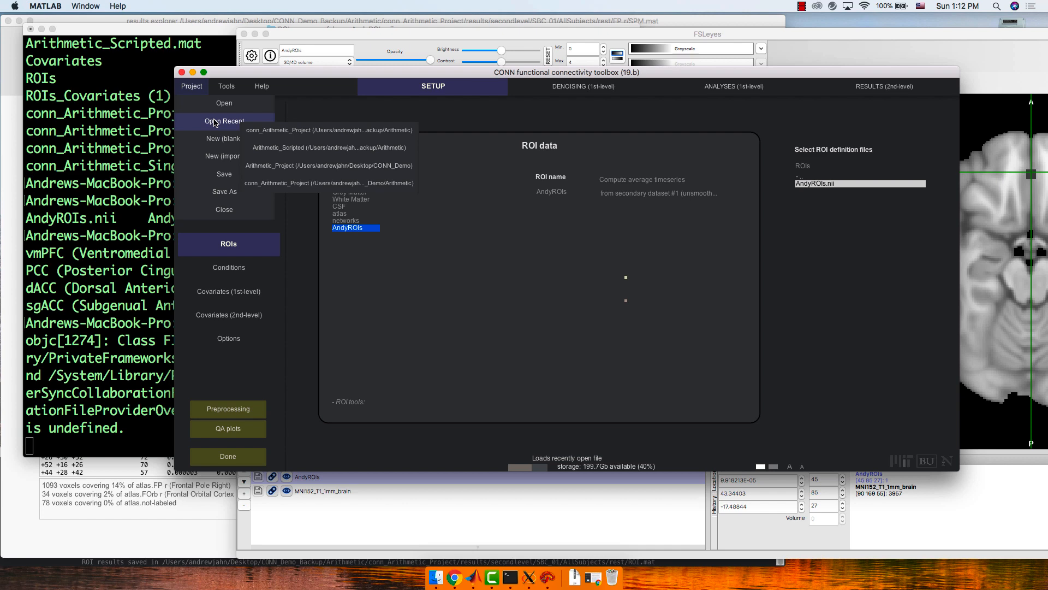
{"action": "left_click", "coordinate": [215, 122]}
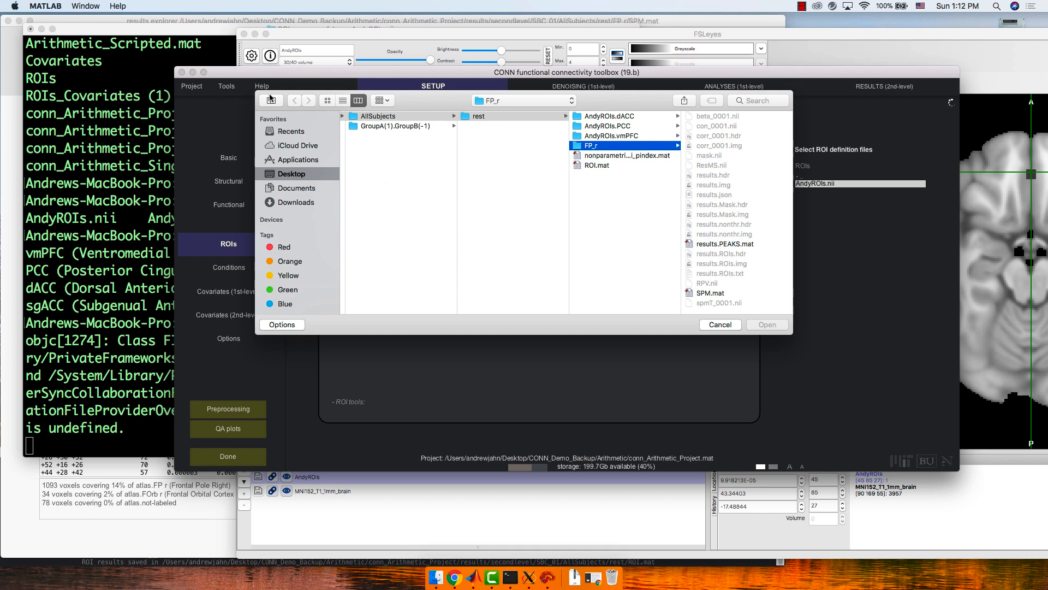
{"action": "left_click", "coordinate": [720, 324]}
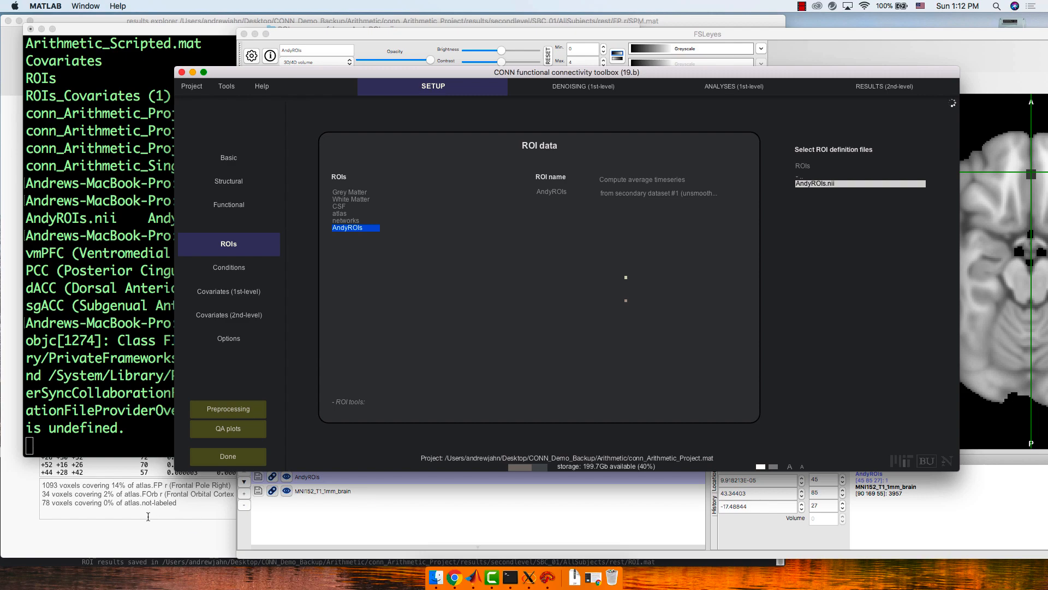
Close FSLeyes and bring the MATLAB command window to the front
{"action": "left_click", "coordinate": [474, 577]}
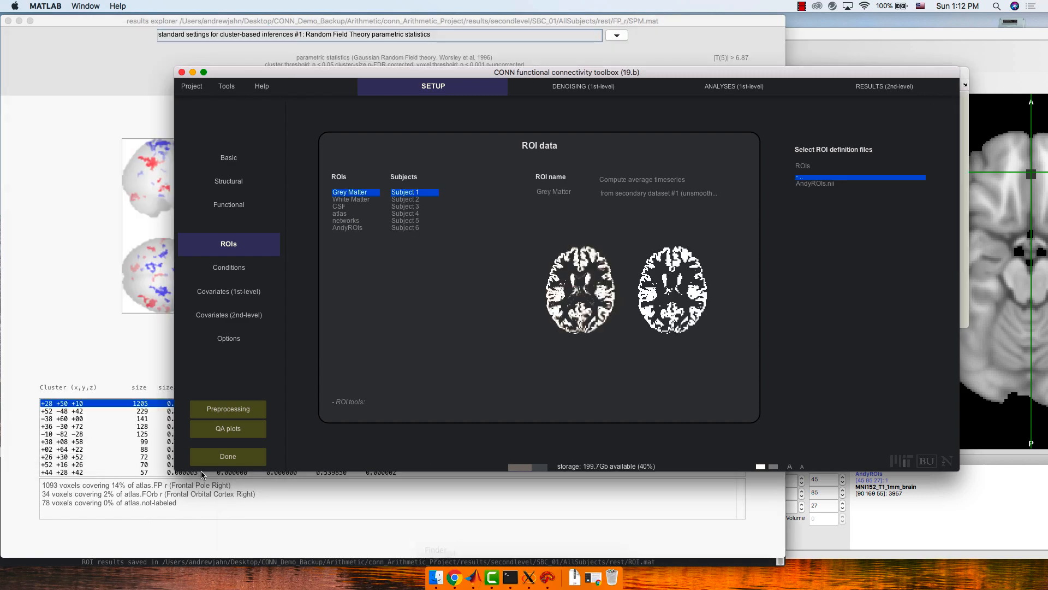
{"action": "key", "text": "ctrl+Up"}
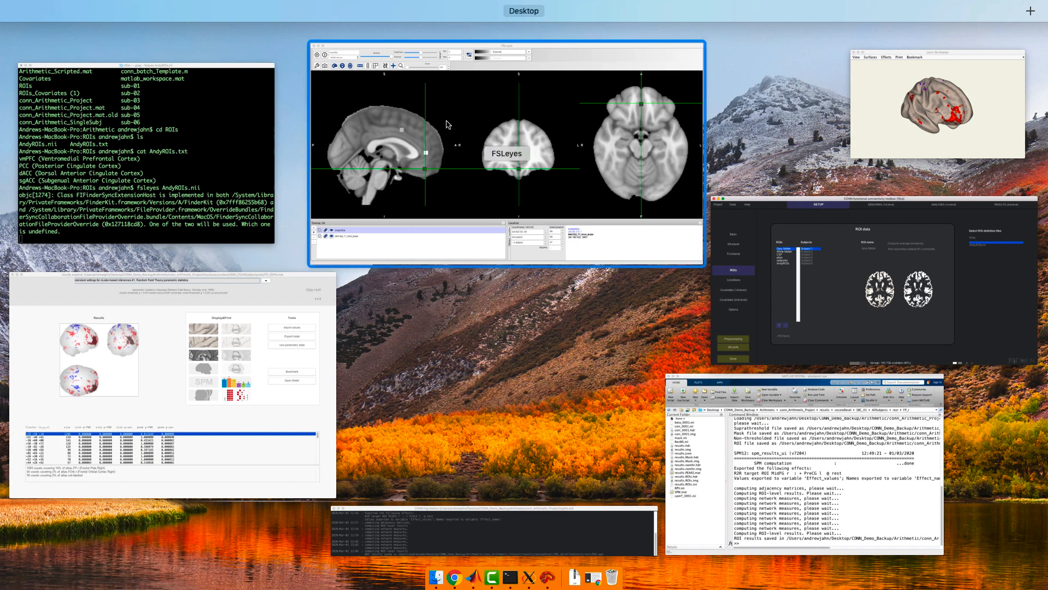
{"action": "left_click", "coordinate": [395, 82]}
{"action": "left_click", "coordinate": [244, 35]}
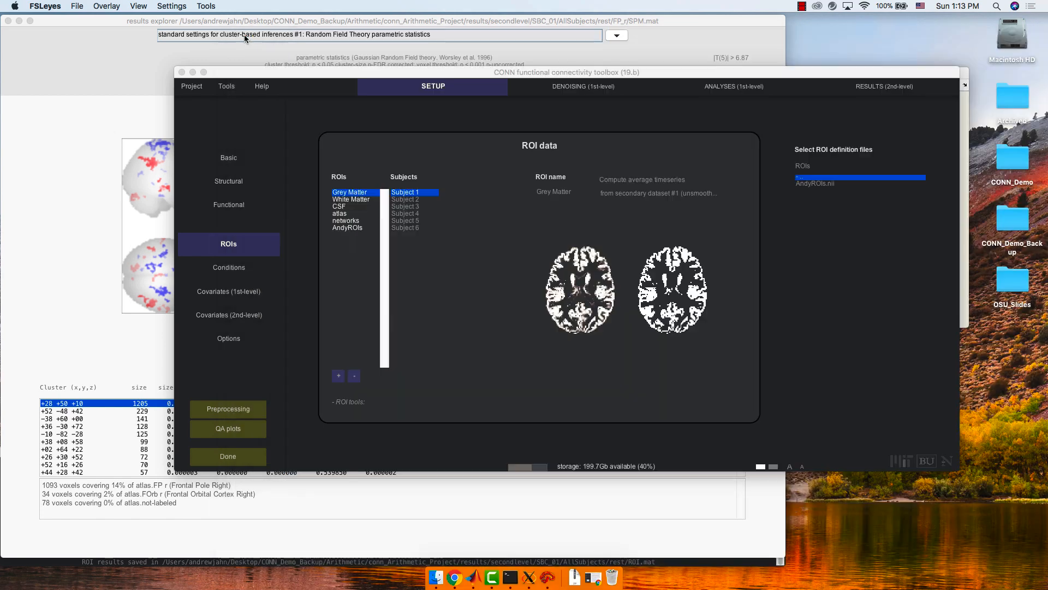
{"action": "key", "text": "F4"}
{"action": "key", "text": "ctrl+Up"}
{"action": "key", "text": "ctrl+Up"}
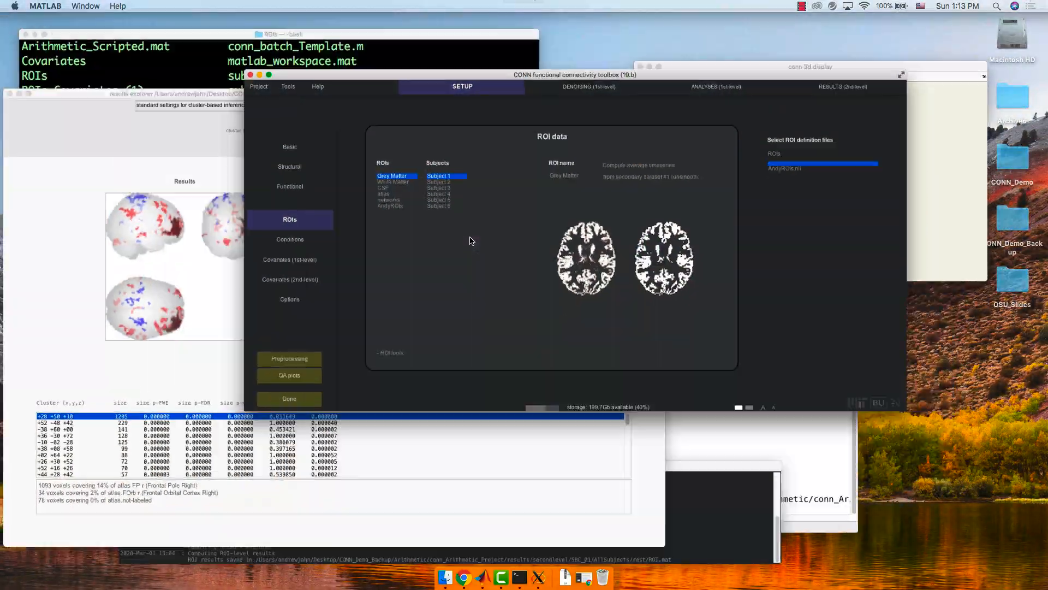
{"action": "key", "text": "ctrl+Up"}
{"action": "left_click", "coordinate": [779, 437]}
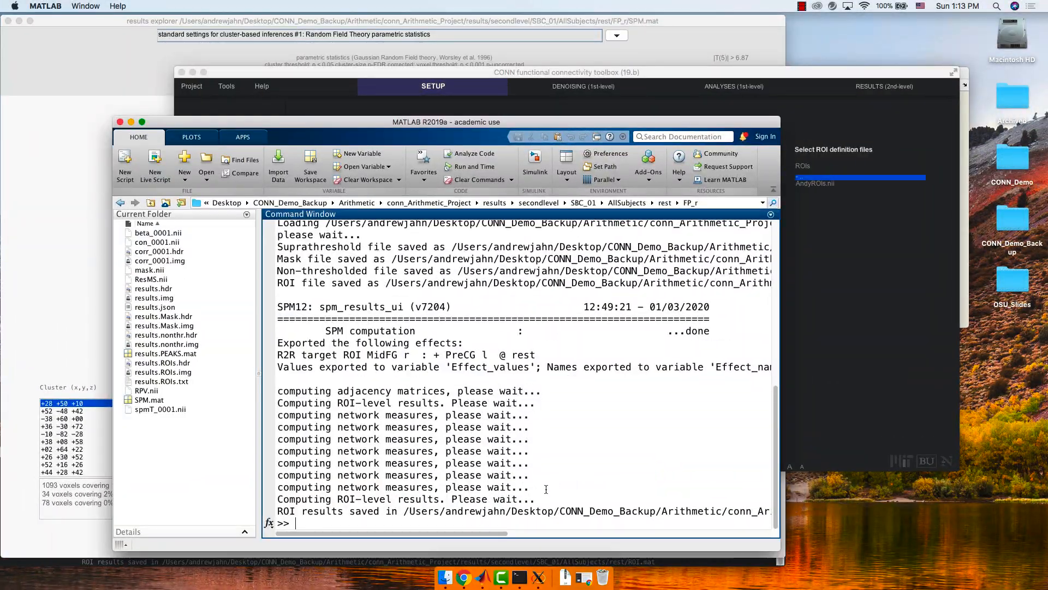
Change MATLAB's working directory from FP_r up to the Arithmetic folder, listing the contents at each level
{"action": "type", "text": "cd ../../../../.."}
{"action": "key", "text": "Return"}
{"action": "type", "text": "ls"}
{"action": "key", "text": "Return"}
{"action": "type", "text": "cd .."}
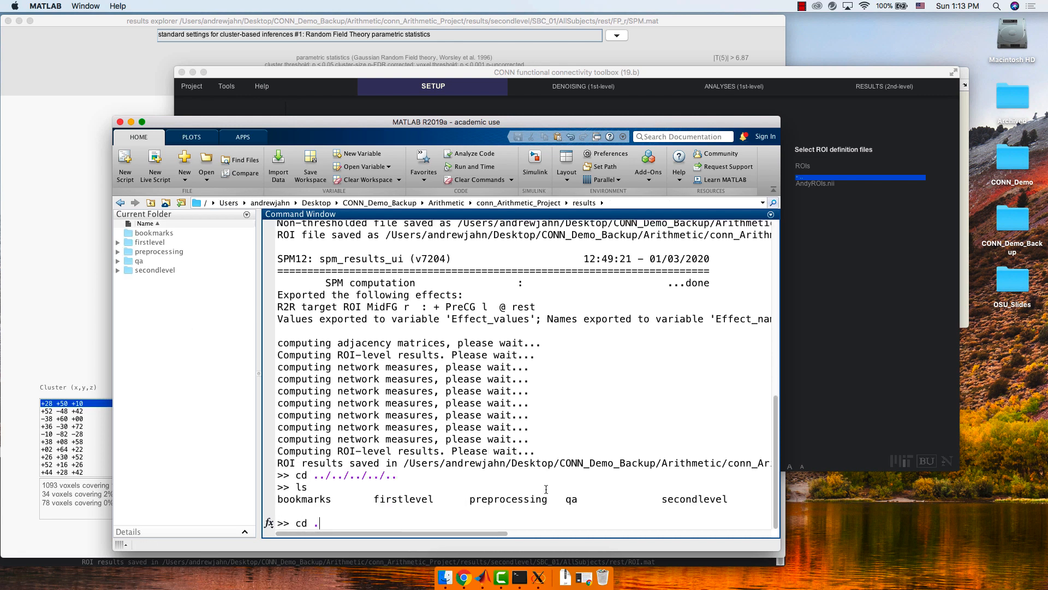
{"action": "key", "text": "Return"}
{"action": "type", "text": "ls"}
{"action": "key", "text": "Return"}
{"action": "type", "text": "cd"}
{"action": "type", "text": "s"}
{"action": "key", "text": "Return"}
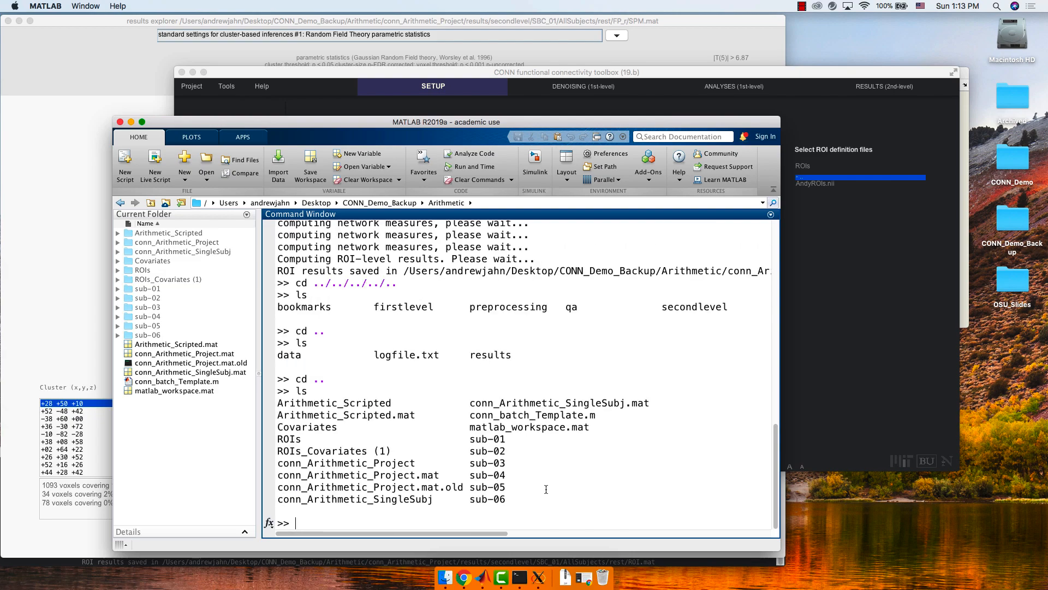
Switch back to the CONN toolbox and open the project conn_Arithmetic_SingleSubj.mat from the Arithmetic folder
{"action": "key", "text": "ctrl+Up"}
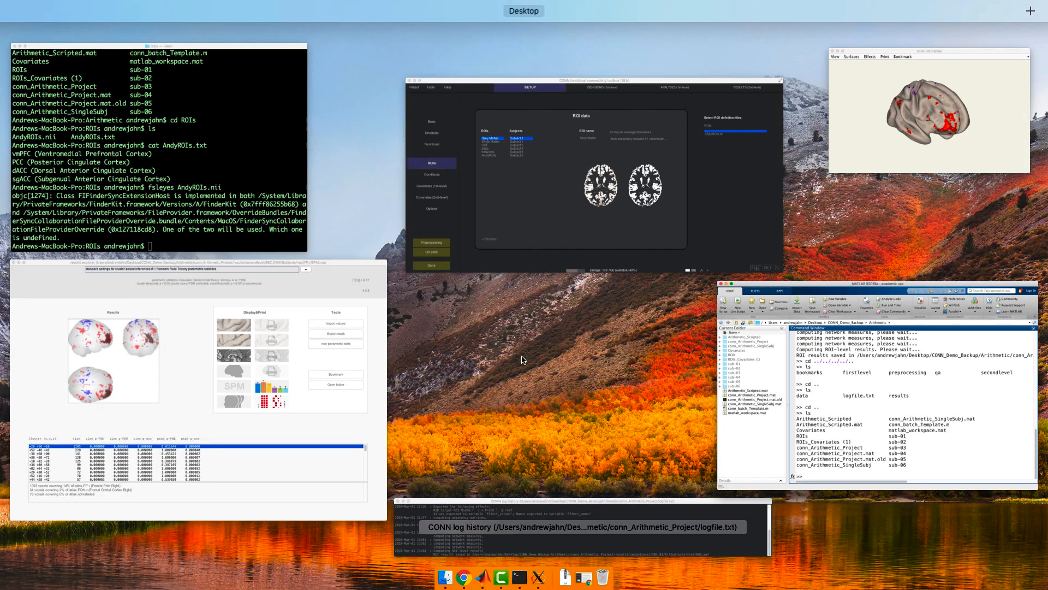
{"action": "left_click", "coordinate": [571, 215]}
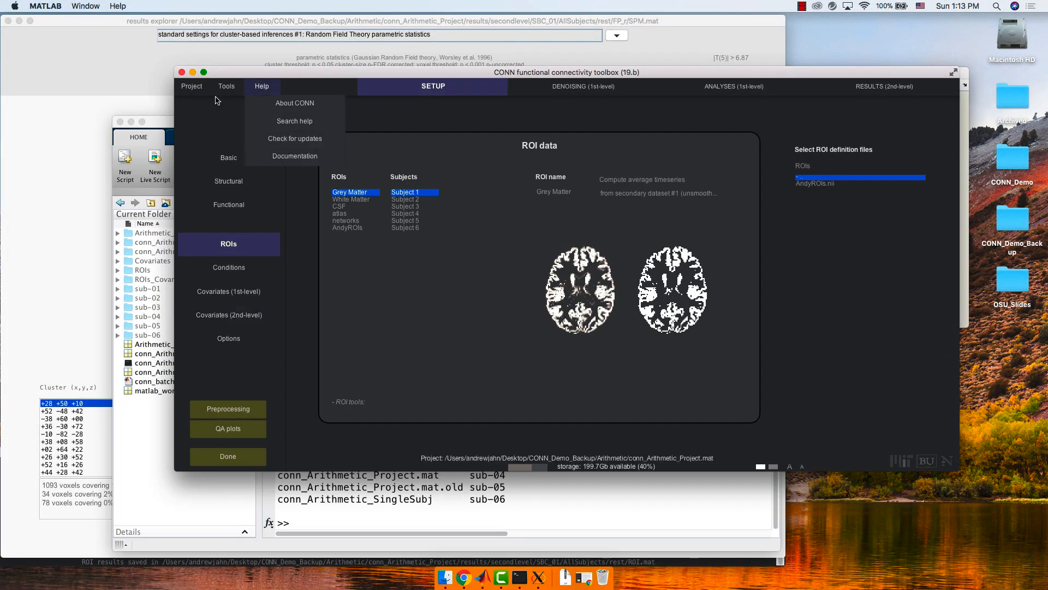
{"action": "mouse_move", "coordinate": [192, 86]}
{"action": "left_click", "coordinate": [202, 109]}
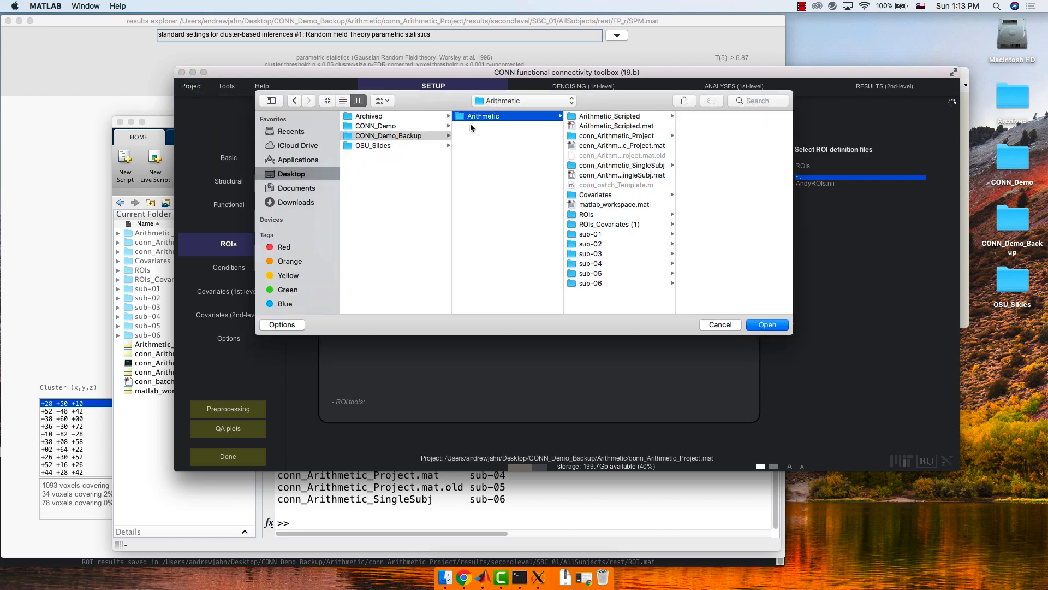
{"action": "double_click", "coordinate": [627, 176]}
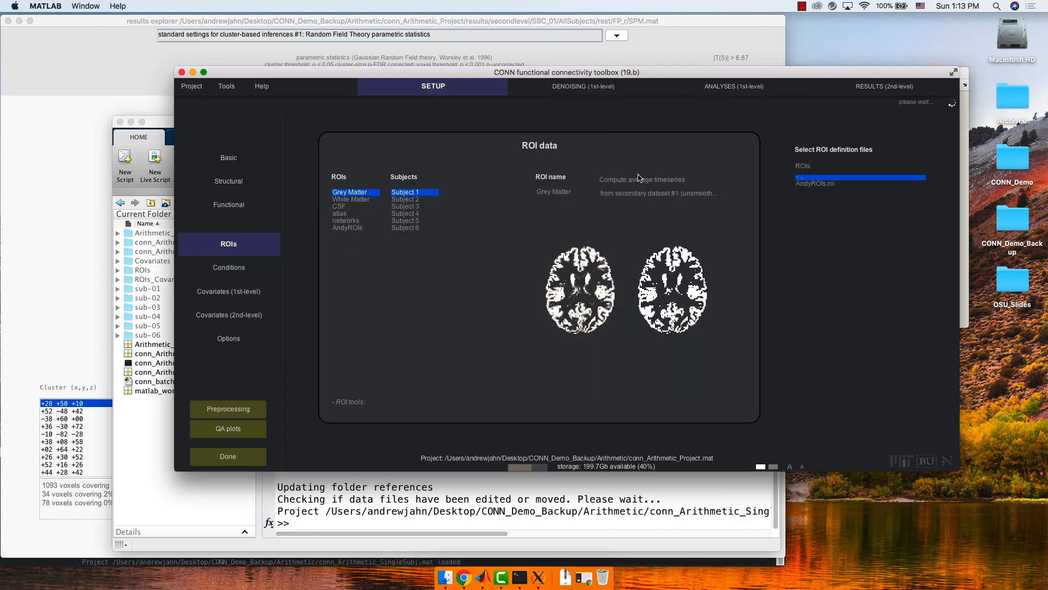
Open the project Arithmetic_Scripted.mat and select AndyROIs in its ROI setup
{"action": "left_click", "coordinate": [192, 87]}
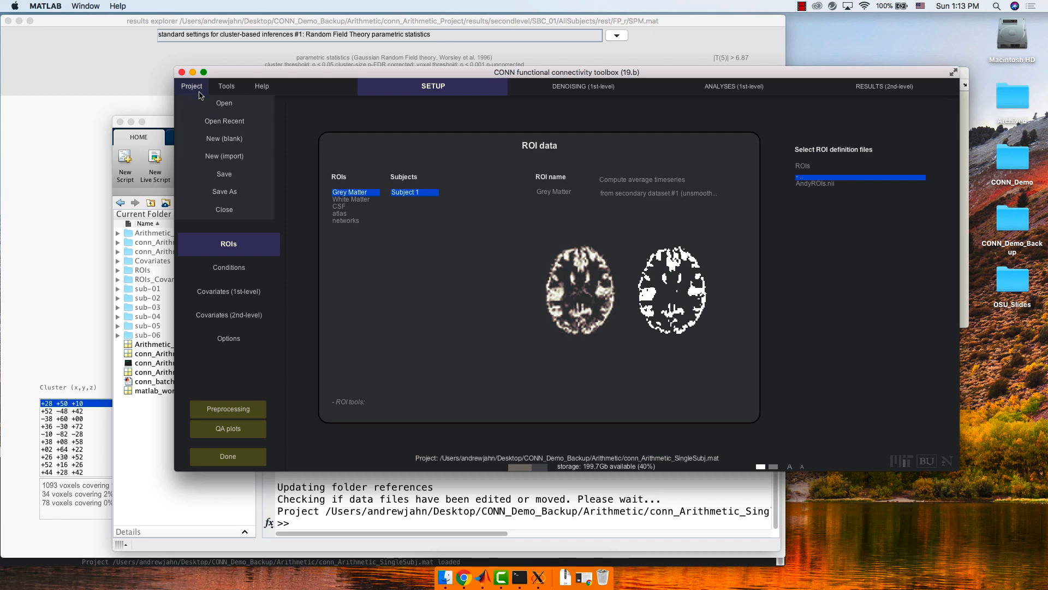
{"action": "left_click", "coordinate": [202, 93]}
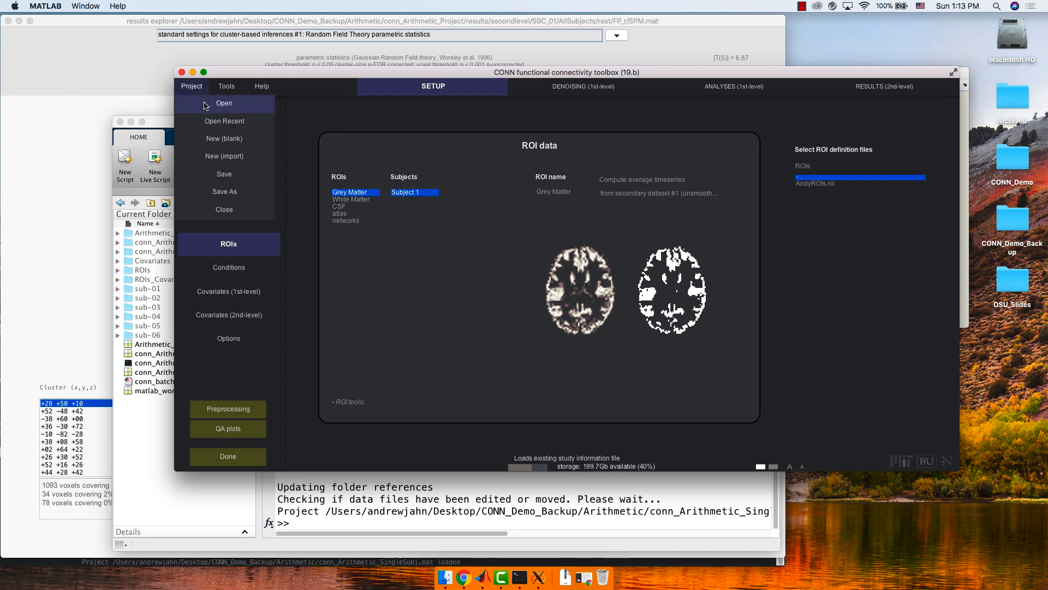
{"action": "left_click", "coordinate": [206, 106]}
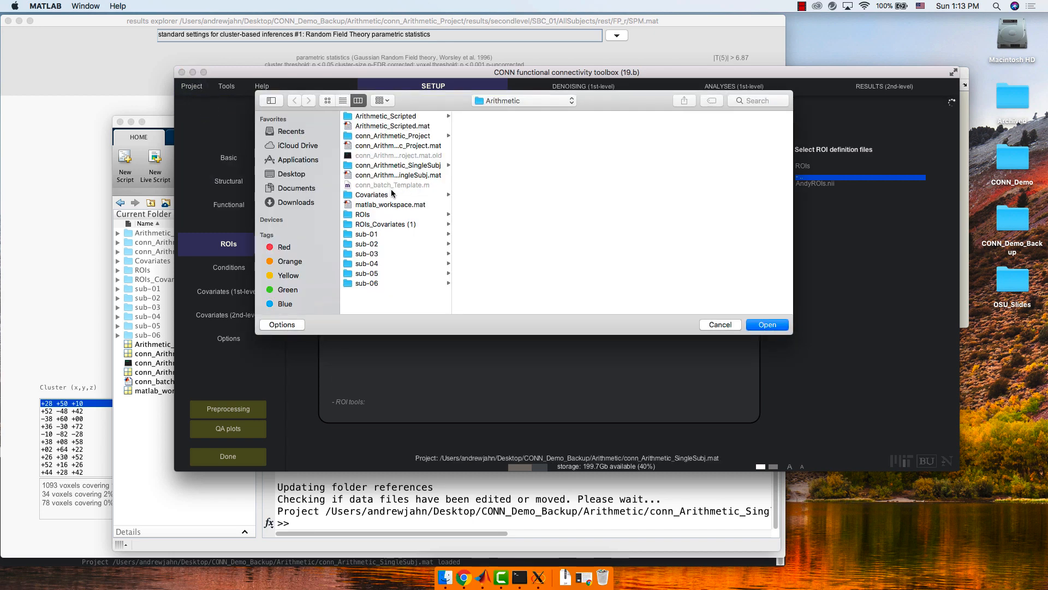
{"action": "double_click", "coordinate": [394, 126]}
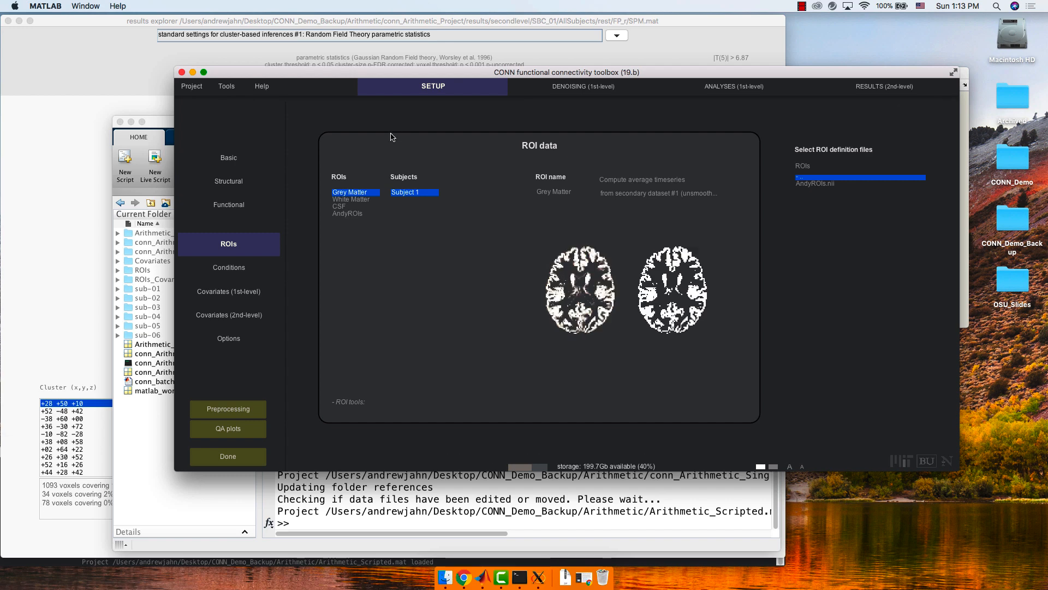
{"action": "left_click", "coordinate": [361, 213]}
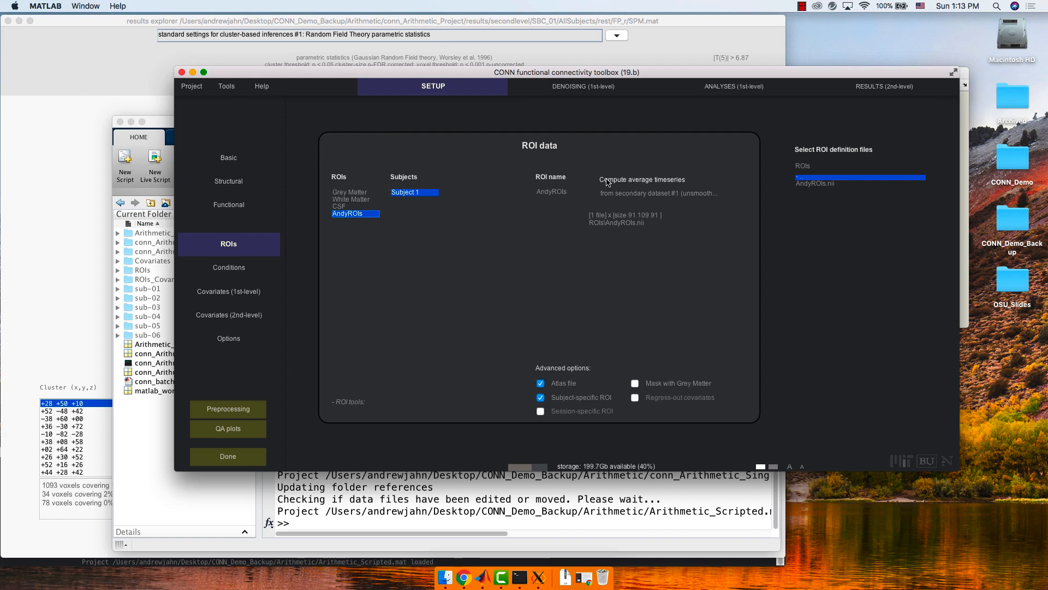
Try to open the project's second-level results, and go to its first-level seed-based connectivity analyses instead
{"action": "left_click", "coordinate": [853, 89]}
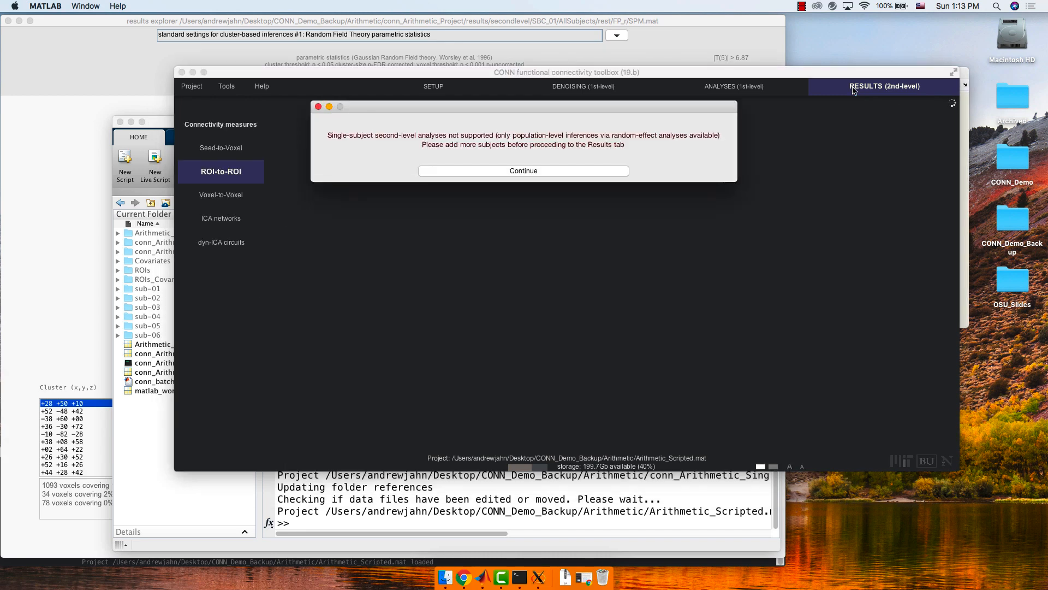
{"action": "left_click", "coordinate": [532, 171]}
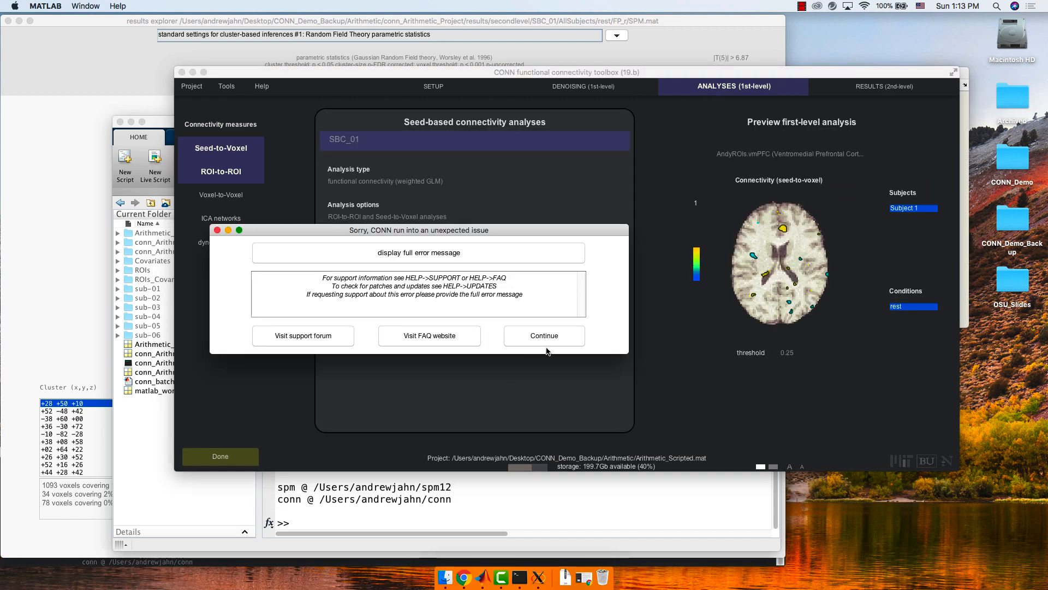
{"action": "left_click", "coordinate": [544, 335]}
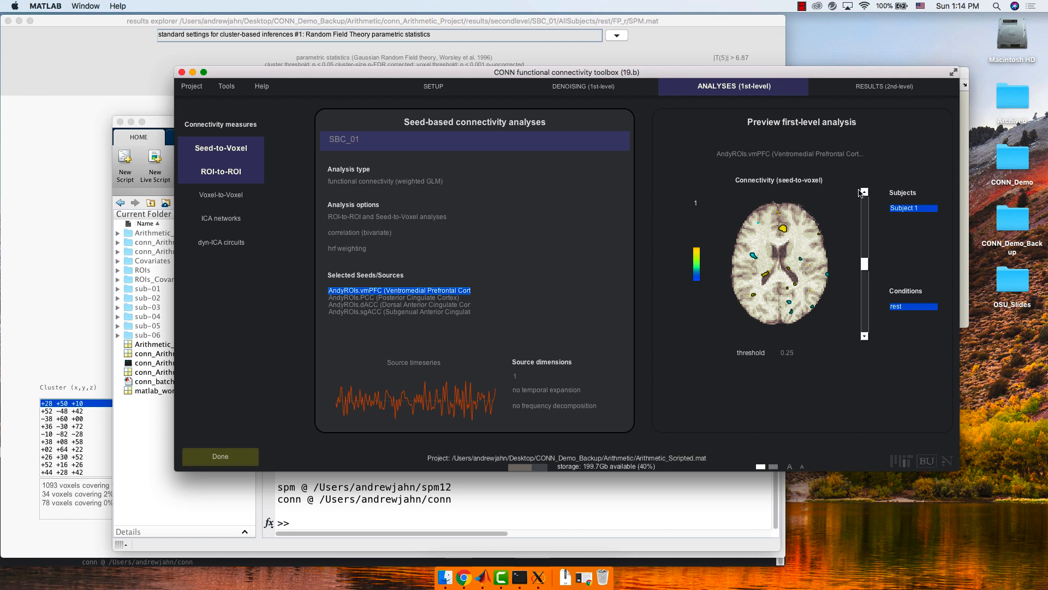
Browse through higher brain slices of the seed-to-voxel connectivity preview for the AndyROIs.vmPFC seed
{"action": "left_click", "coordinate": [864, 192]}
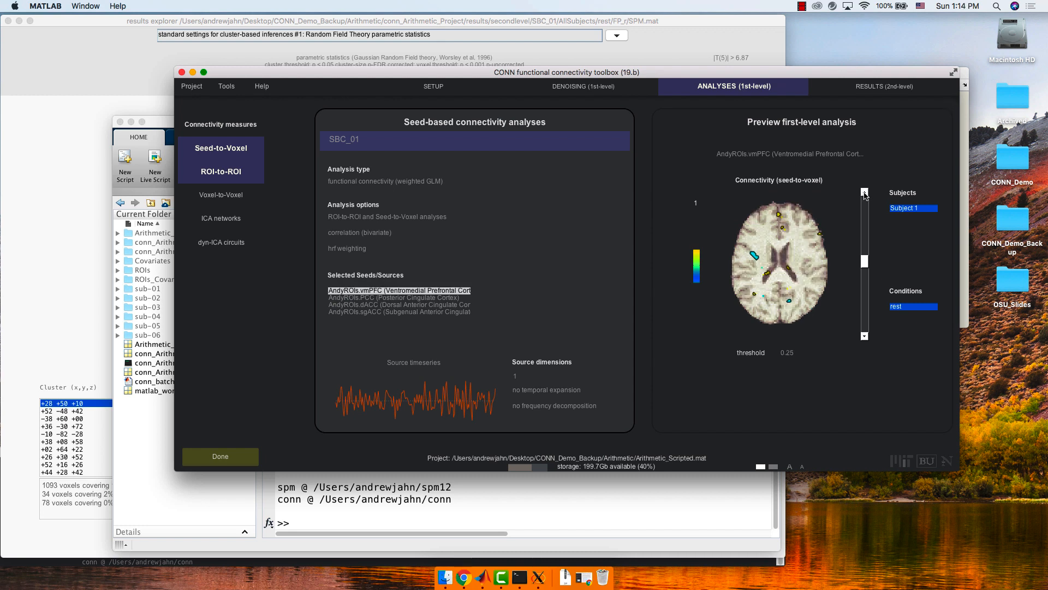
{"action": "left_click", "coordinate": [865, 193]}
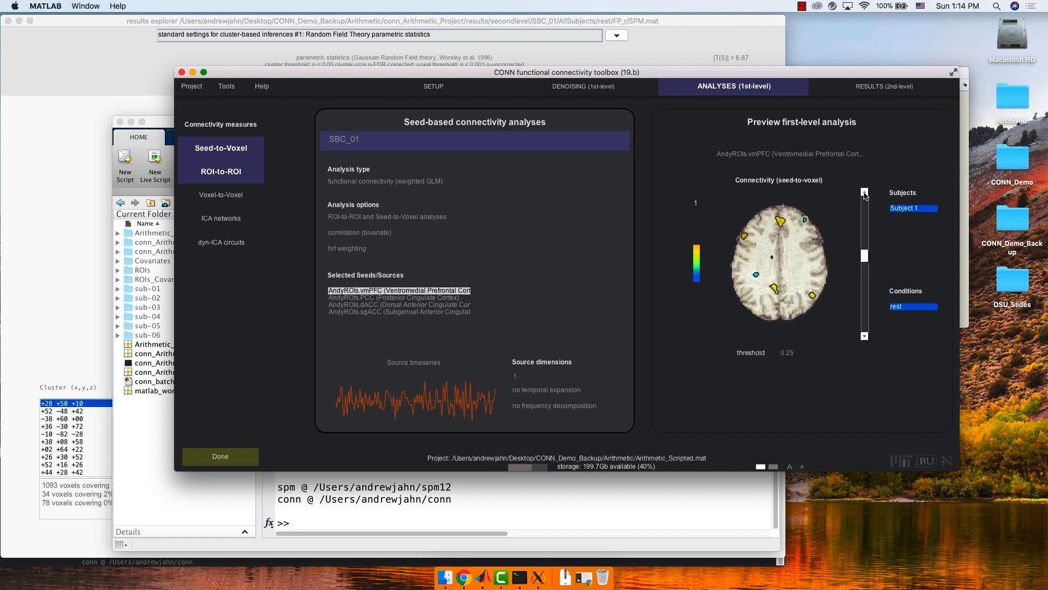
{"action": "left_click", "coordinate": [865, 192]}
{"action": "left_click", "coordinate": [864, 192]}
{"action": "left_click", "coordinate": [865, 193]}
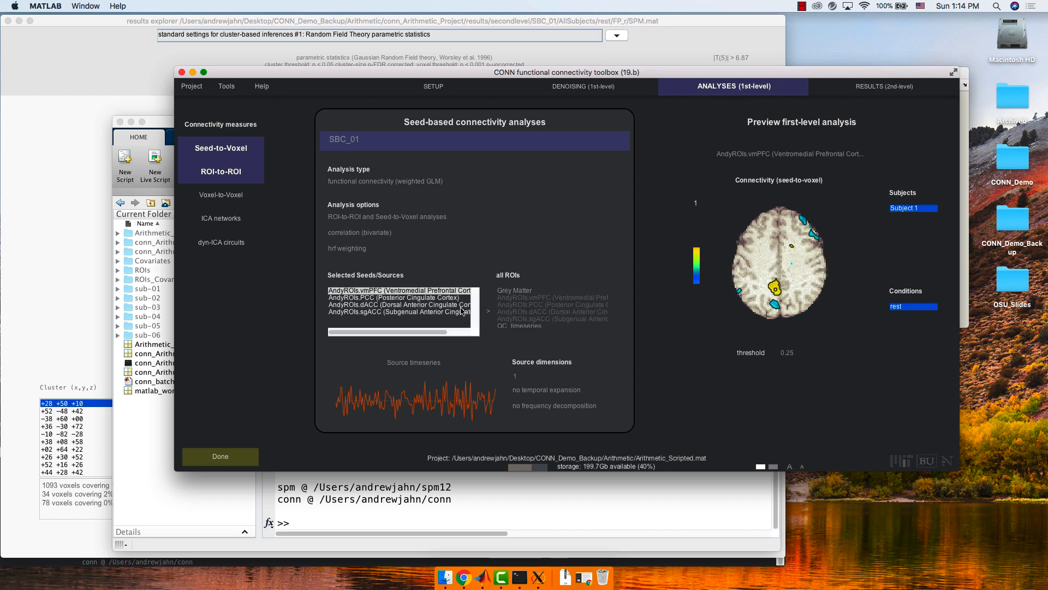
Preview seed-to-voxel connectivity for the AndyROIs.PCC seed and browse down through the slices to the medial prefrontal region
{"action": "left_click", "coordinate": [446, 298]}
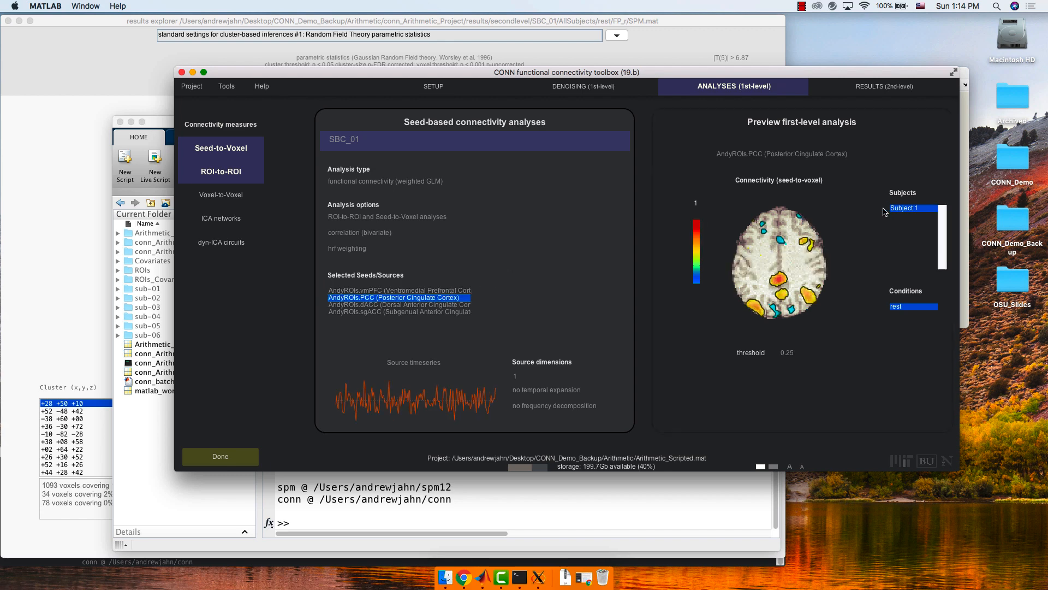
{"action": "left_click", "coordinate": [865, 336]}
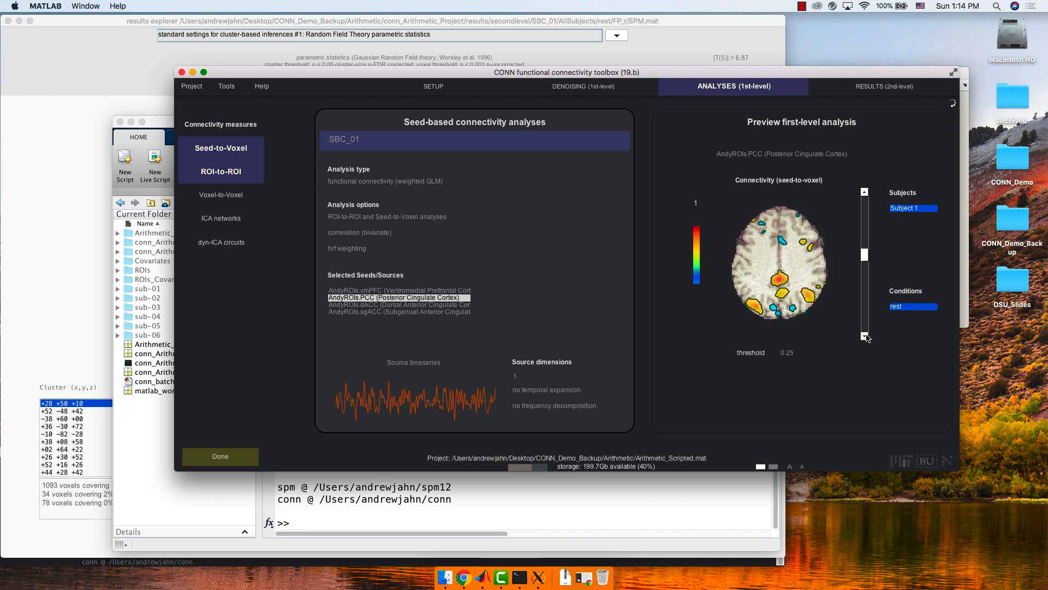
{"action": "left_click", "coordinate": [865, 336]}
{"action": "left_click", "coordinate": [865, 335]}
{"action": "left_click", "coordinate": [864, 336]}
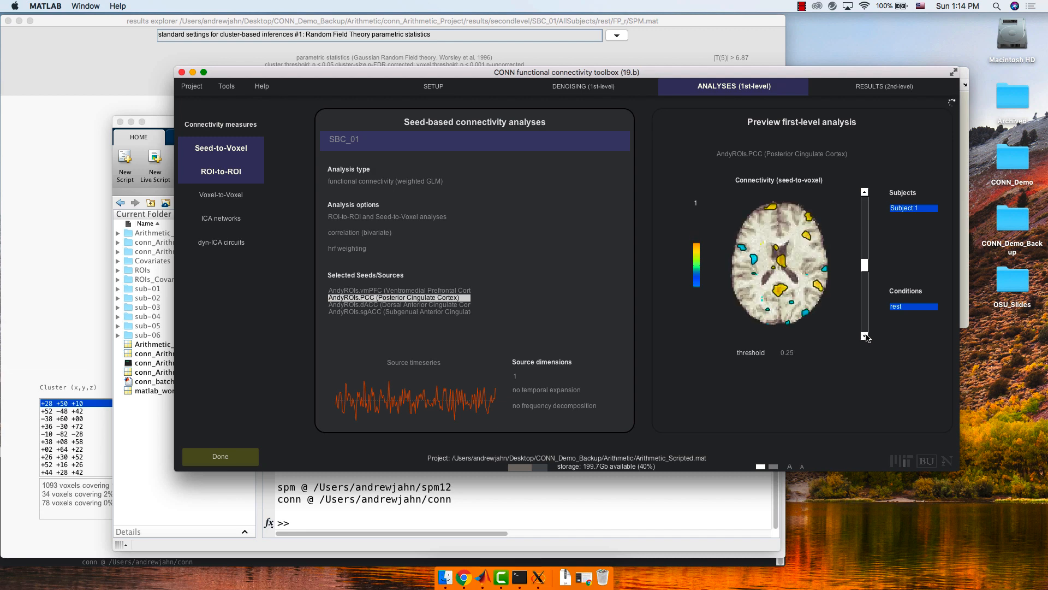
{"action": "left_click", "coordinate": [865, 335]}
{"action": "left_click", "coordinate": [865, 336]}
{"action": "left_click", "coordinate": [865, 335]}
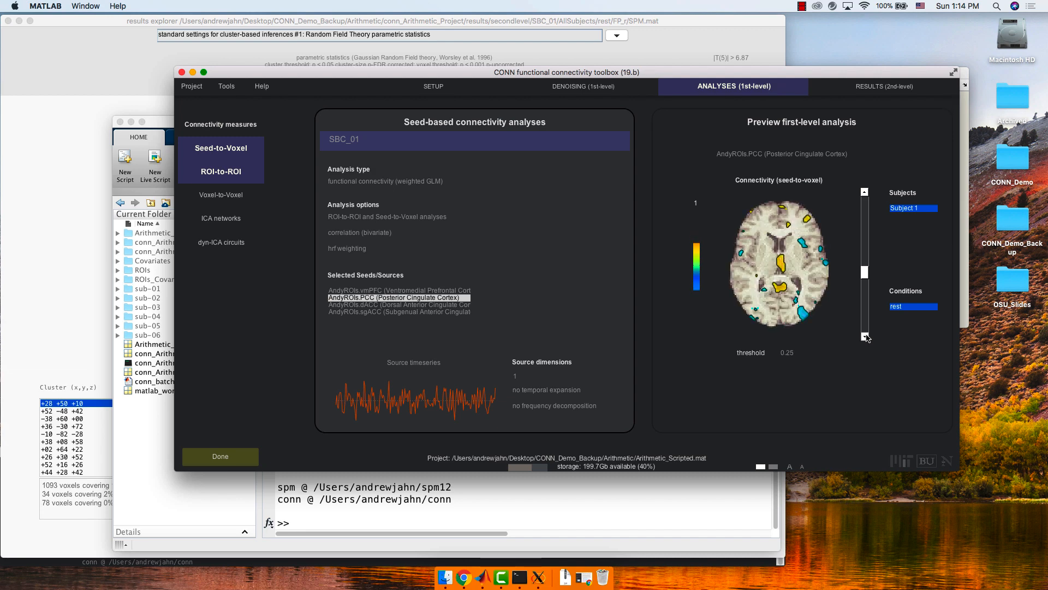
{"action": "left_click", "coordinate": [864, 335]}
{"action": "left_click", "coordinate": [865, 336]}
{"action": "left_click", "coordinate": [864, 336]}
{"action": "left_click", "coordinate": [865, 336]}
{"action": "left_click", "coordinate": [865, 336]}
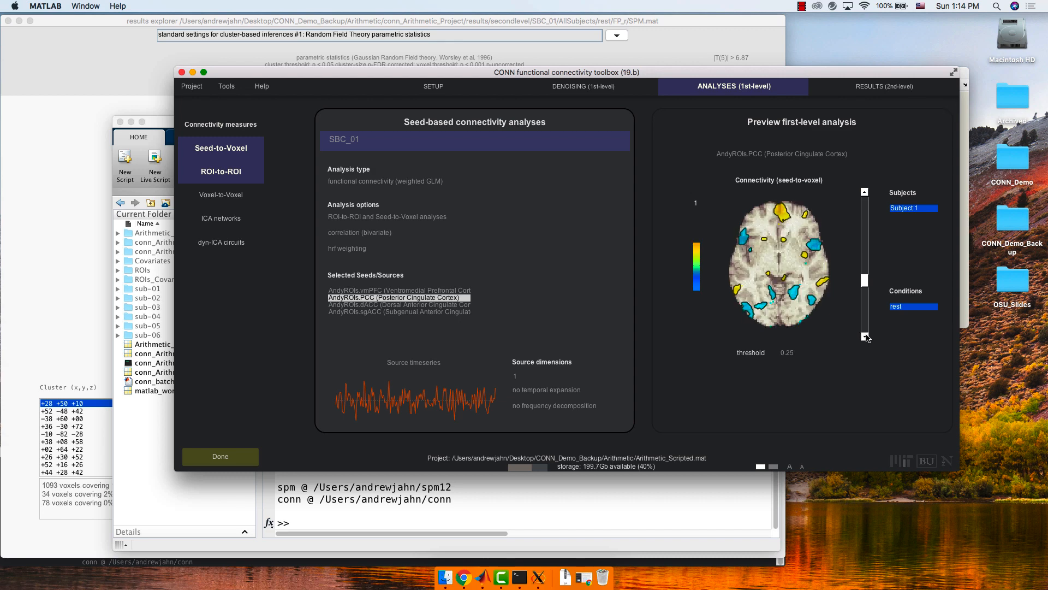
{"action": "left_click", "coordinate": [865, 335]}
{"action": "left_click", "coordinate": [864, 335]}
{"action": "mouse_move", "coordinate": [784, 222]}
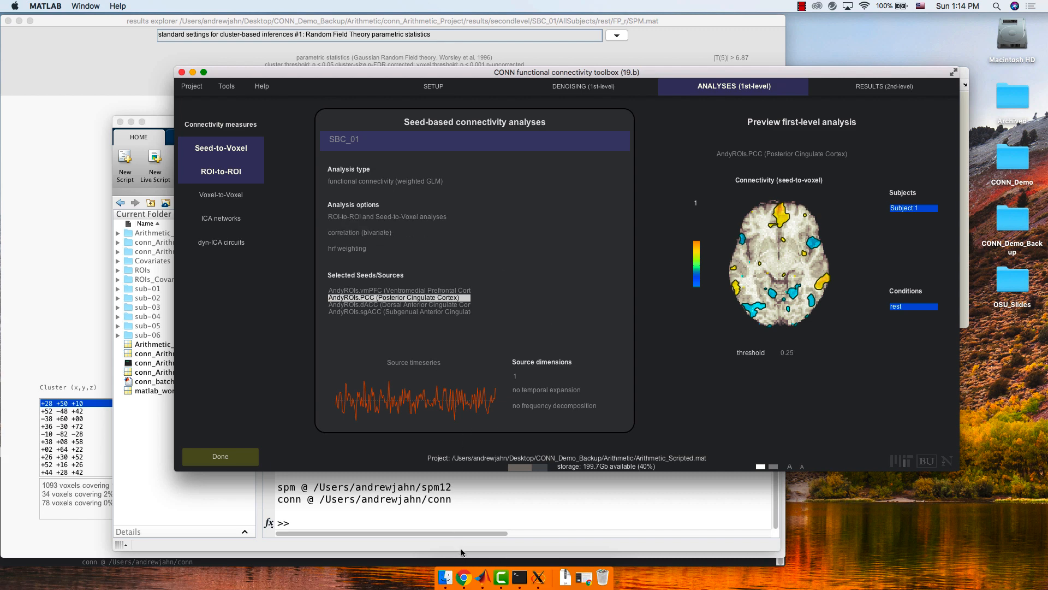
Switch to Chrome to check the PPI session on the OSU workshop page, and minimize the browser
{"action": "left_click", "coordinate": [464, 577]}
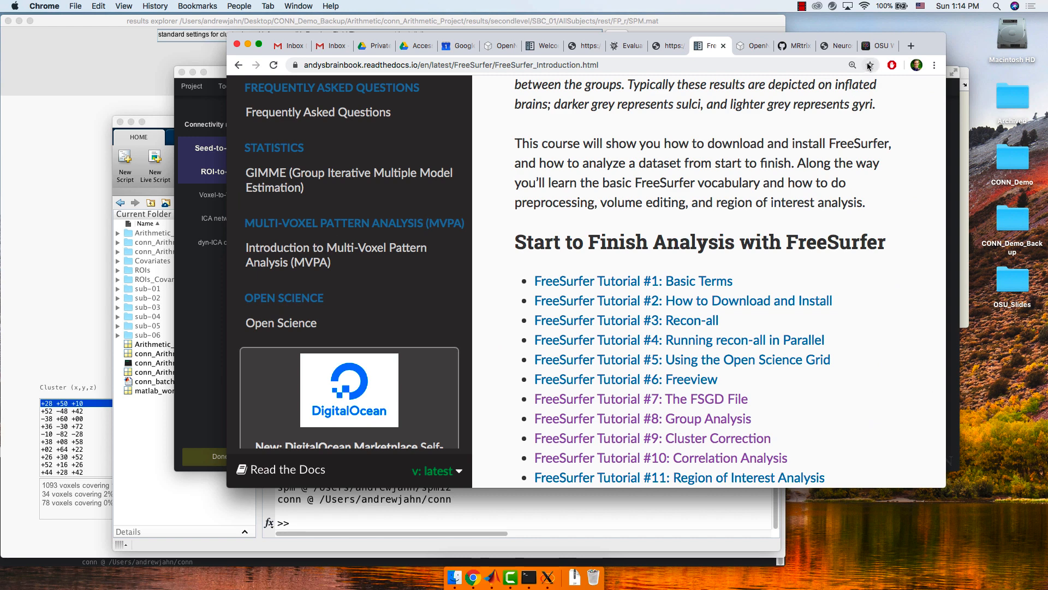
{"action": "left_click", "coordinate": [876, 45]}
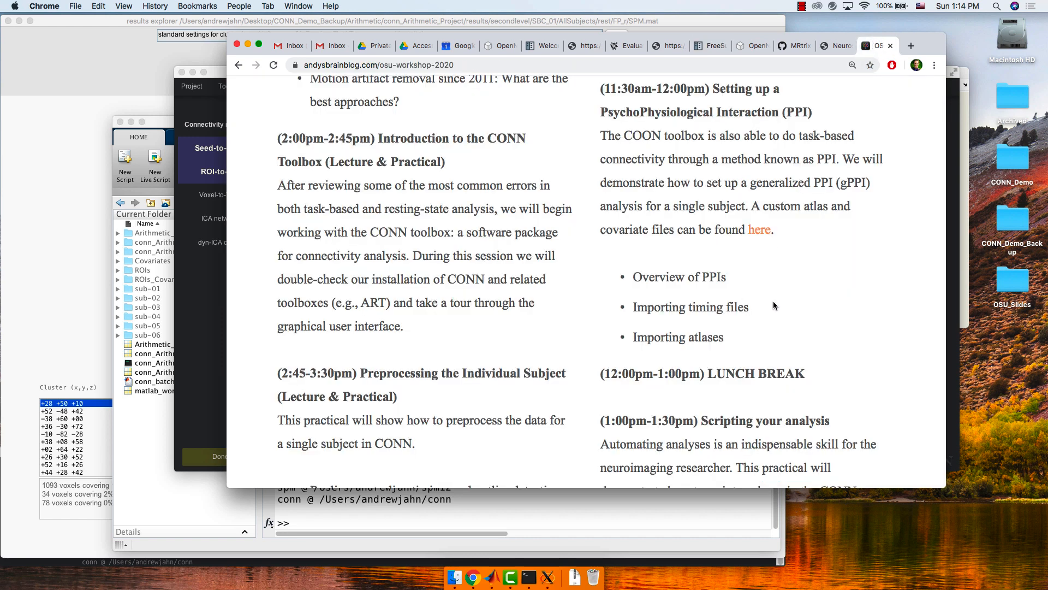
{"action": "left_click", "coordinate": [248, 45]}
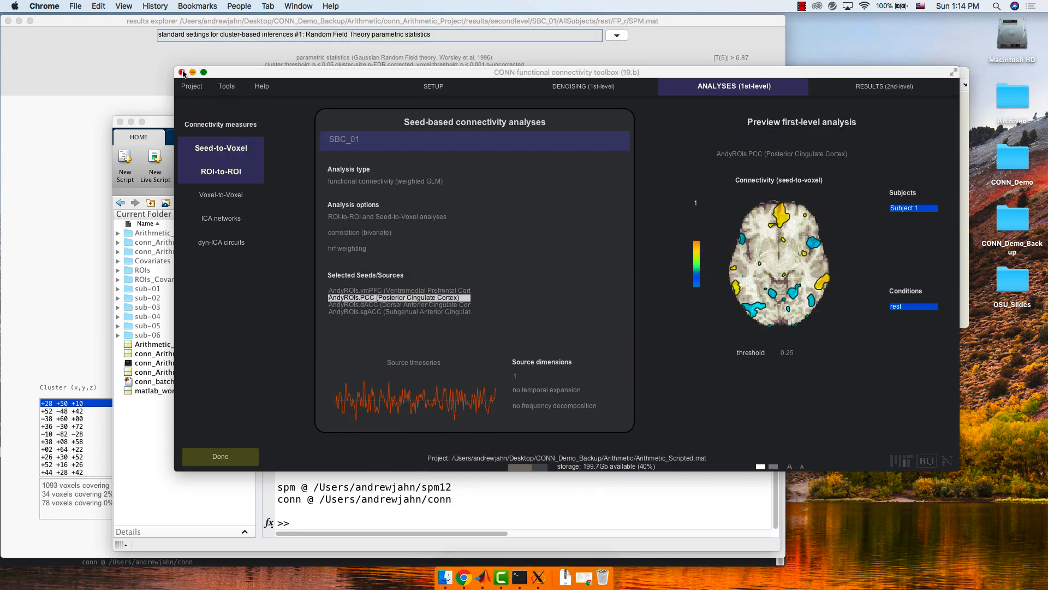
Open the project conn_Arithmetic_SingleSubj.mat in CONN and review its experiment conditions and basic information
{"action": "left_click", "coordinate": [190, 89]}
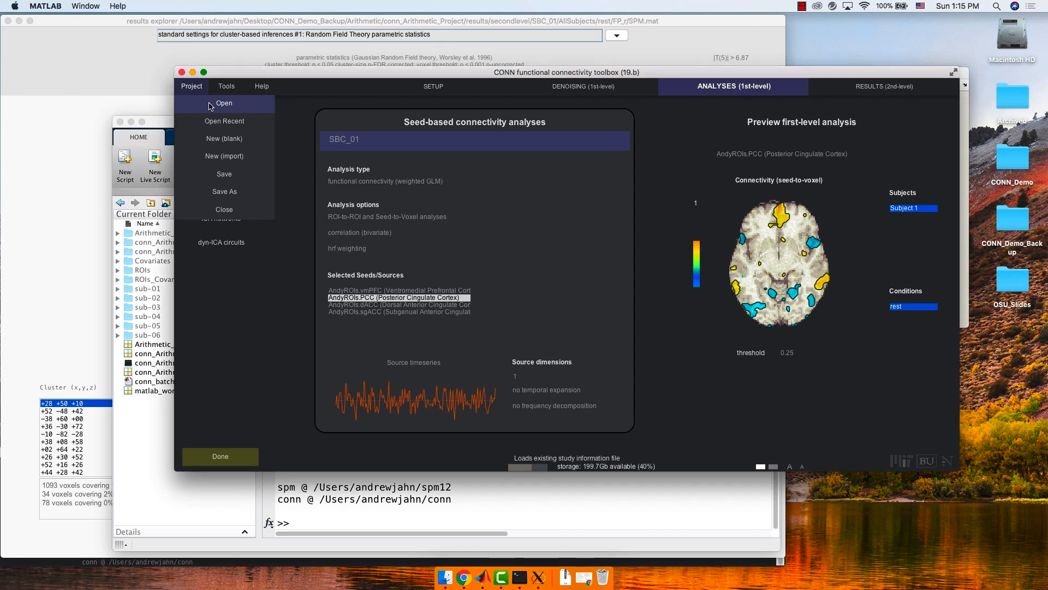
{"action": "left_click", "coordinate": [210, 106]}
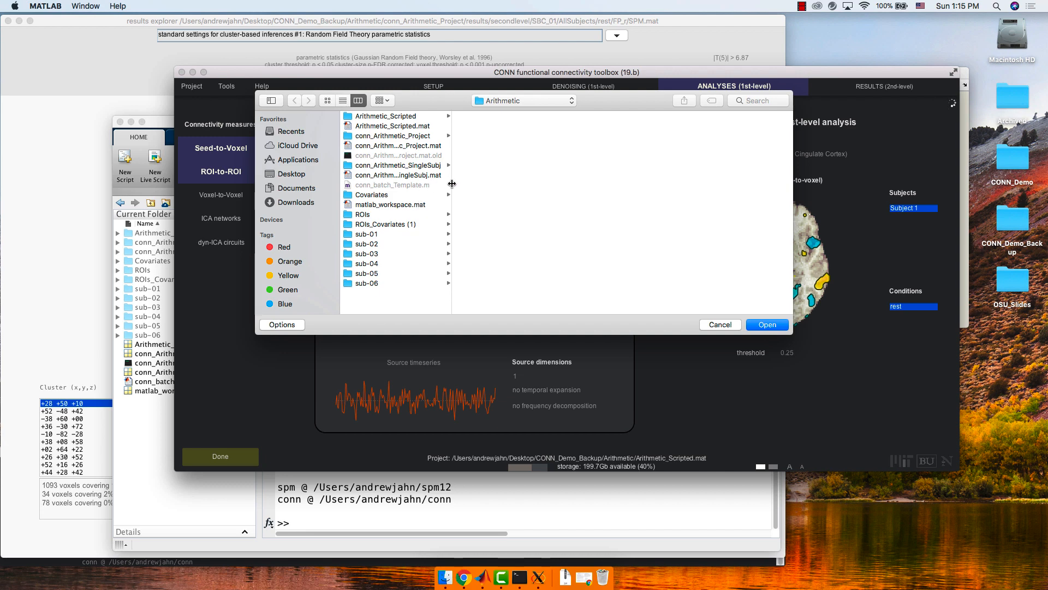
{"action": "left_click_drag", "start_coordinate": [453, 183], "coordinate": [526, 174]}
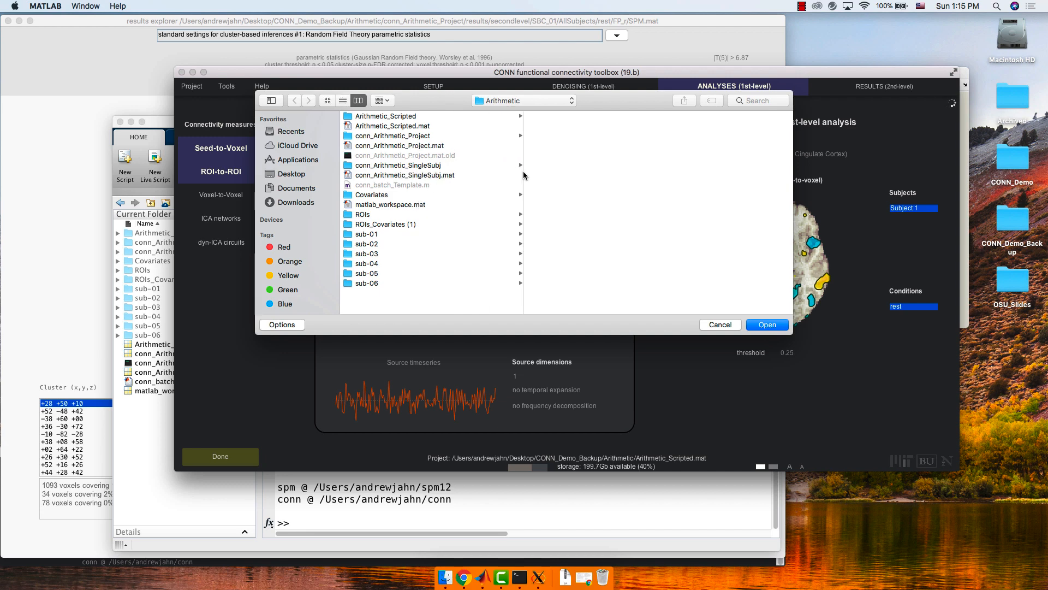
{"action": "left_click", "coordinate": [439, 176]}
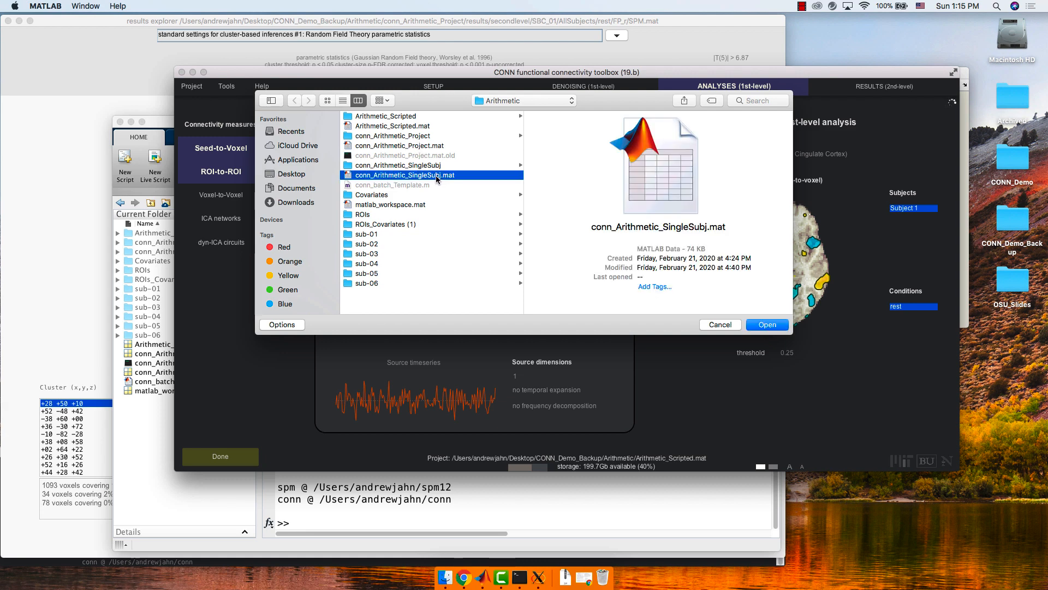
{"action": "double_click", "coordinate": [437, 176]}
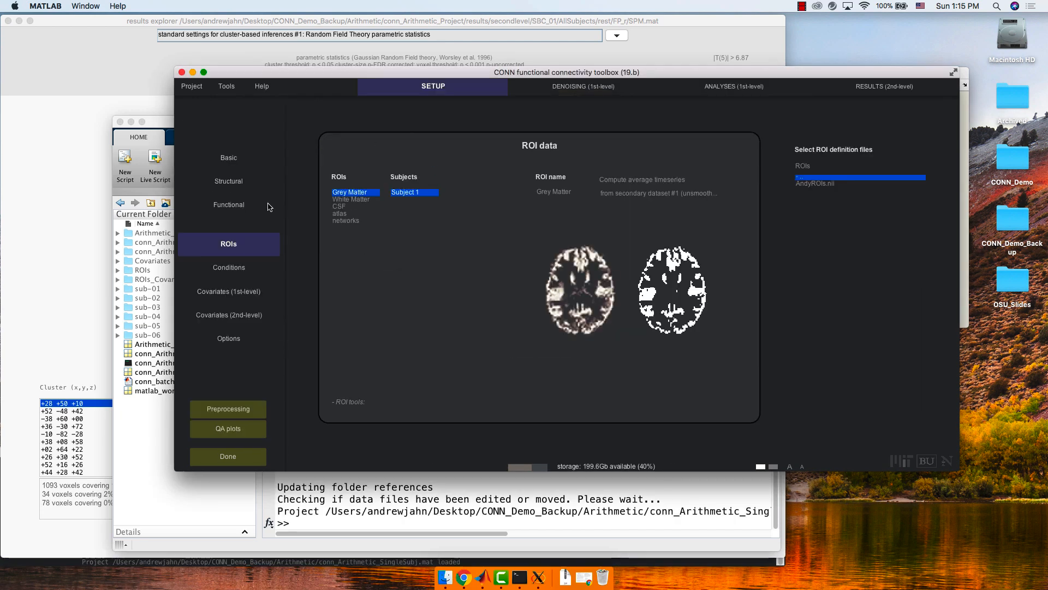
{"action": "left_click", "coordinate": [218, 276]}
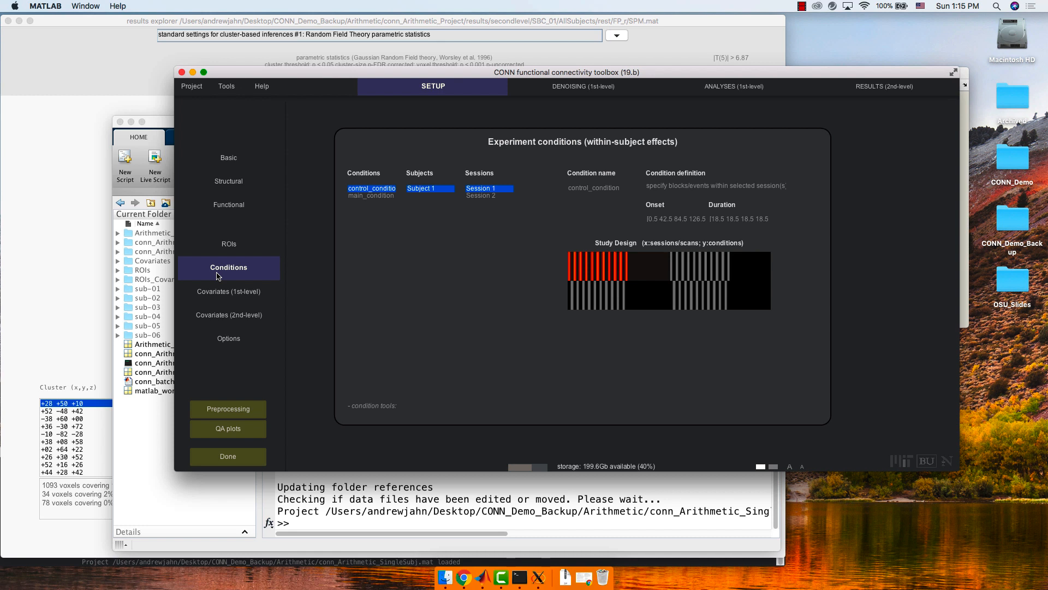
{"action": "left_click", "coordinate": [230, 162]}
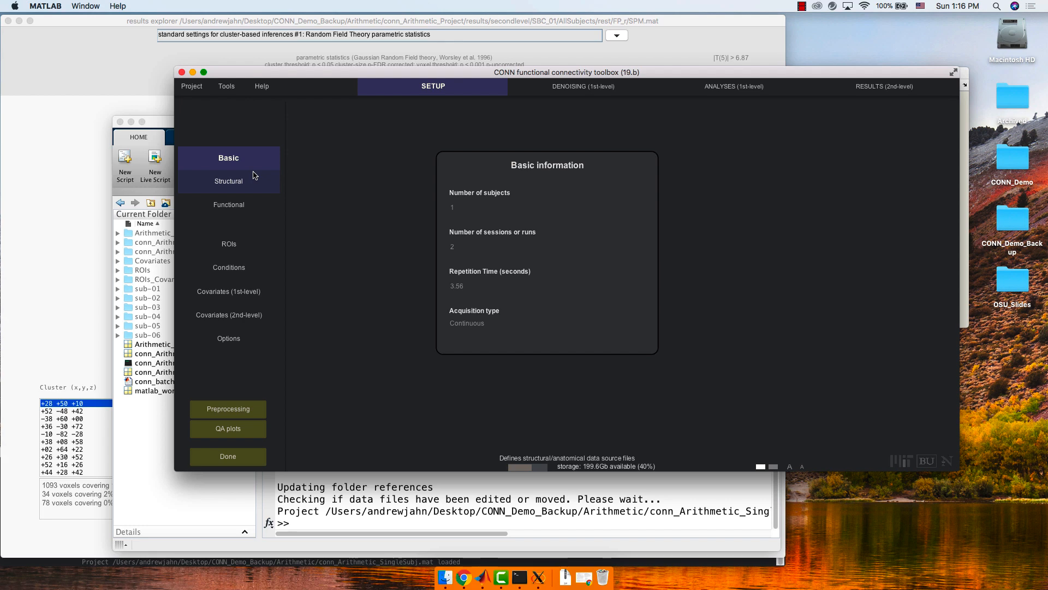
Switch to the OpenNeuro dataset page in Chrome and view the onsets in sub-01's func file sub-01_task-arithm_run-01_events.tsv
{"action": "left_click", "coordinate": [464, 578]}
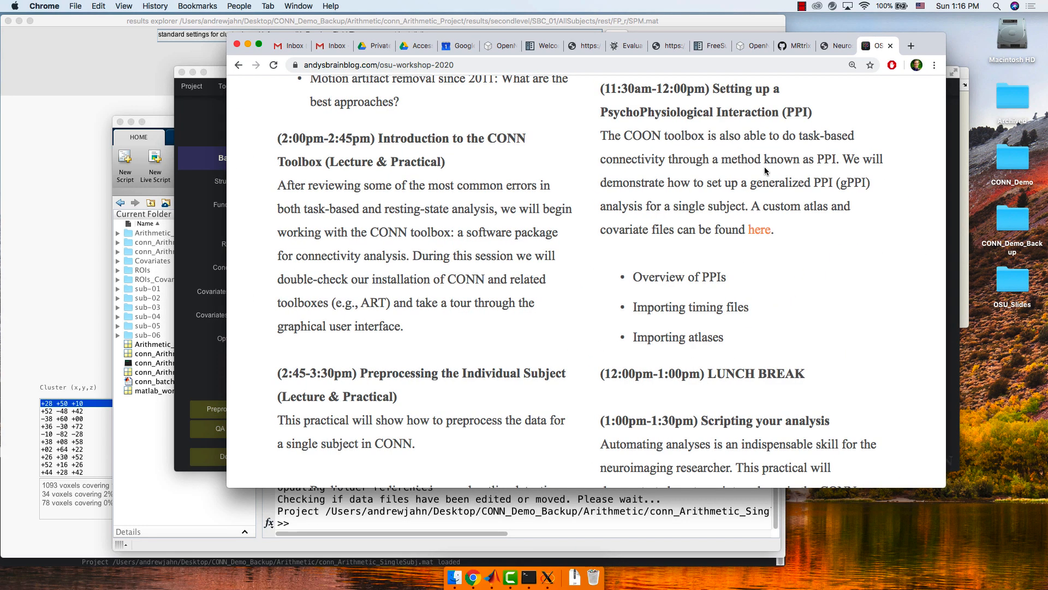
{"action": "left_click", "coordinate": [753, 46]}
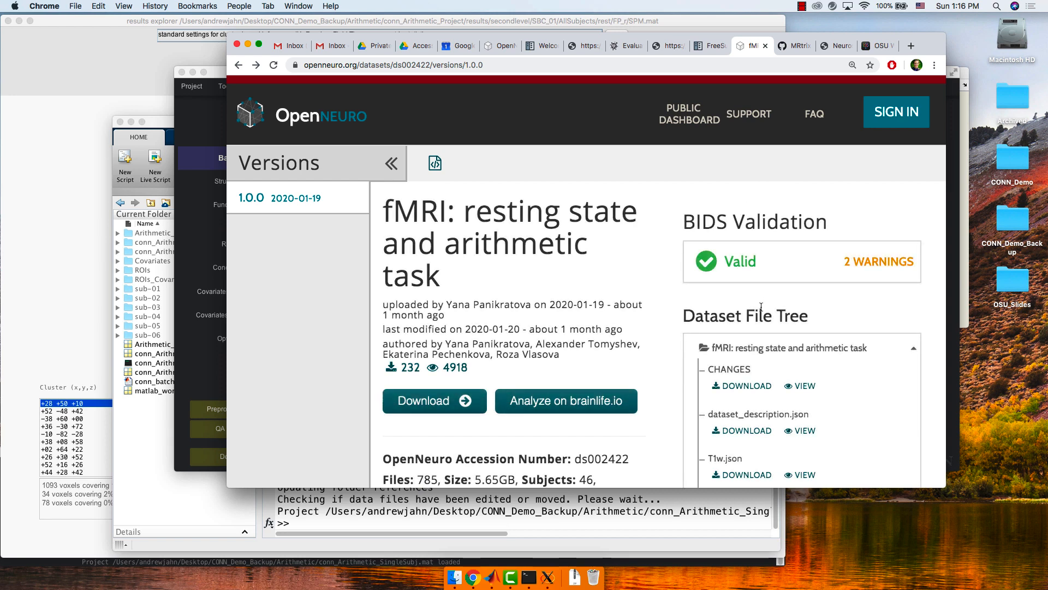
{"action": "scroll", "coordinate": [761, 307], "scroll_direction": "down", "scroll_amount": 10}
{"action": "left_click", "coordinate": [733, 241]}
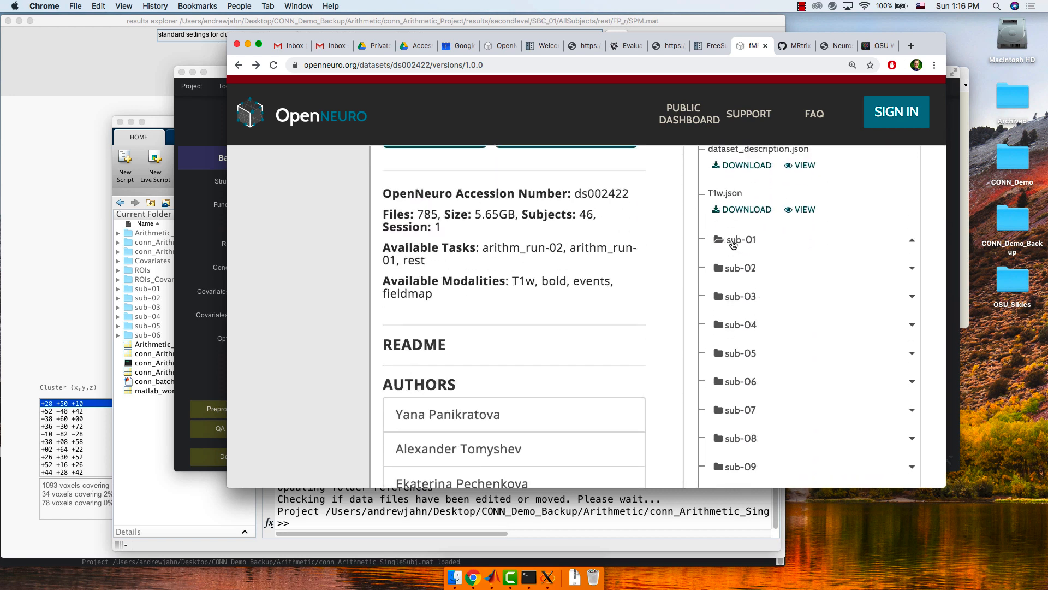
{"action": "left_click", "coordinate": [748, 321]}
{"action": "scroll", "coordinate": [748, 322], "scroll_direction": "down", "scroll_amount": 5}
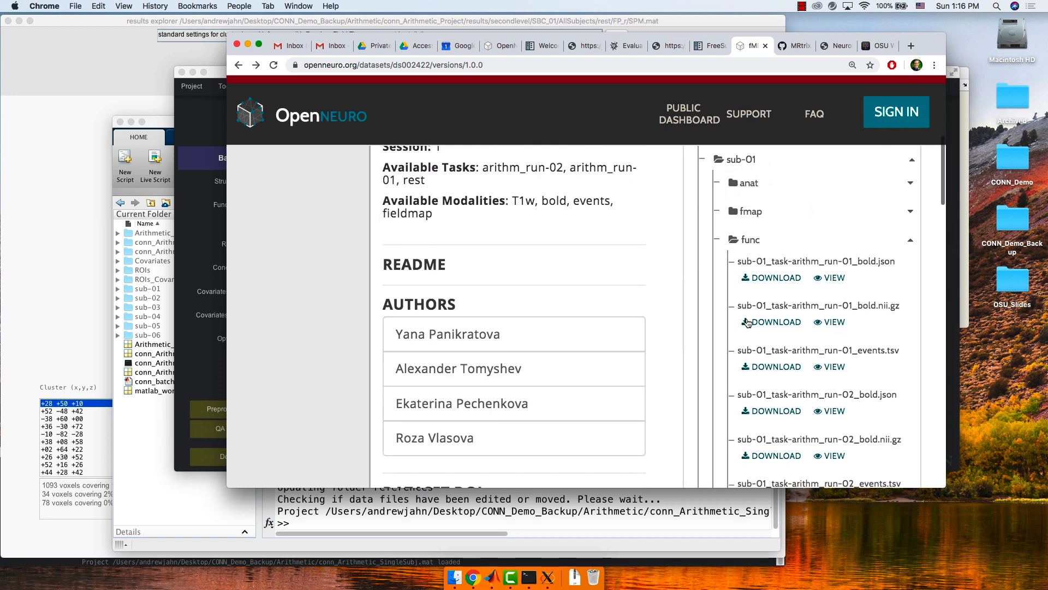
{"action": "scroll", "coordinate": [748, 322], "scroll_direction": "down", "scroll_amount": 2}
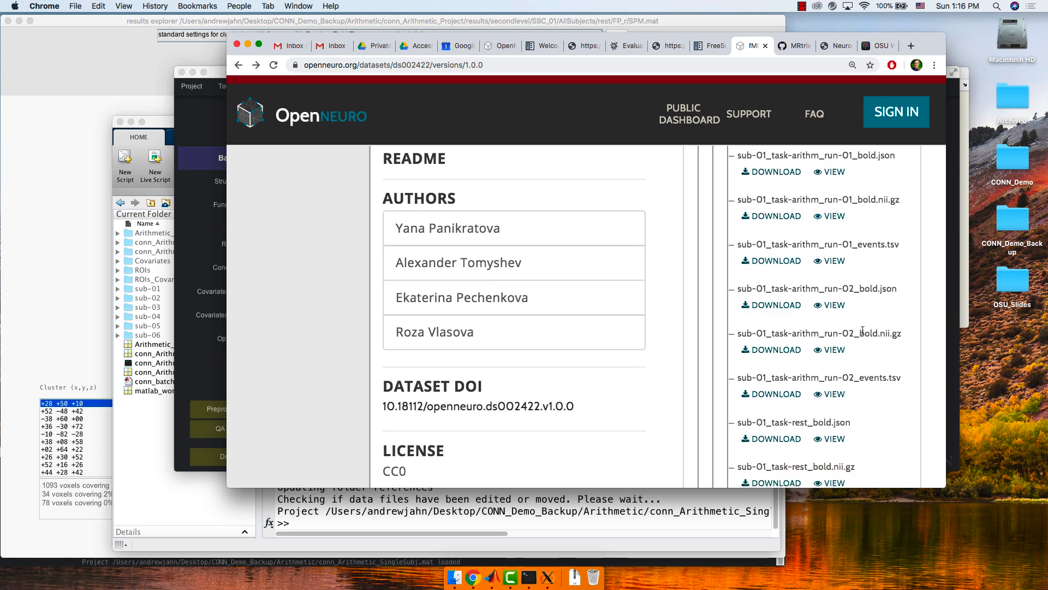
{"action": "left_click", "coordinate": [834, 261]}
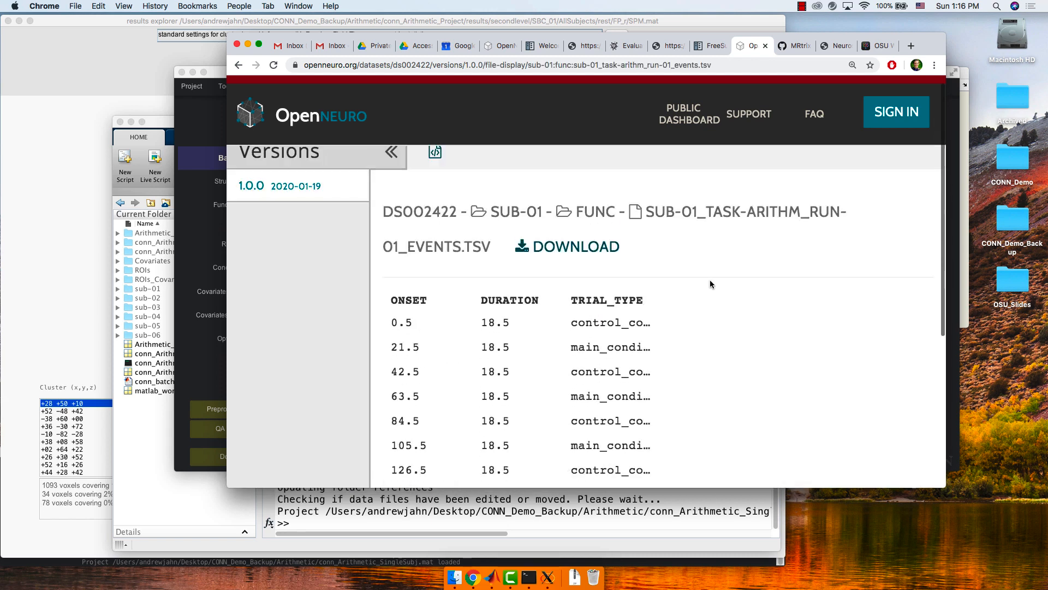
{"action": "scroll", "coordinate": [710, 284], "scroll_direction": "up", "scroll_amount": 1}
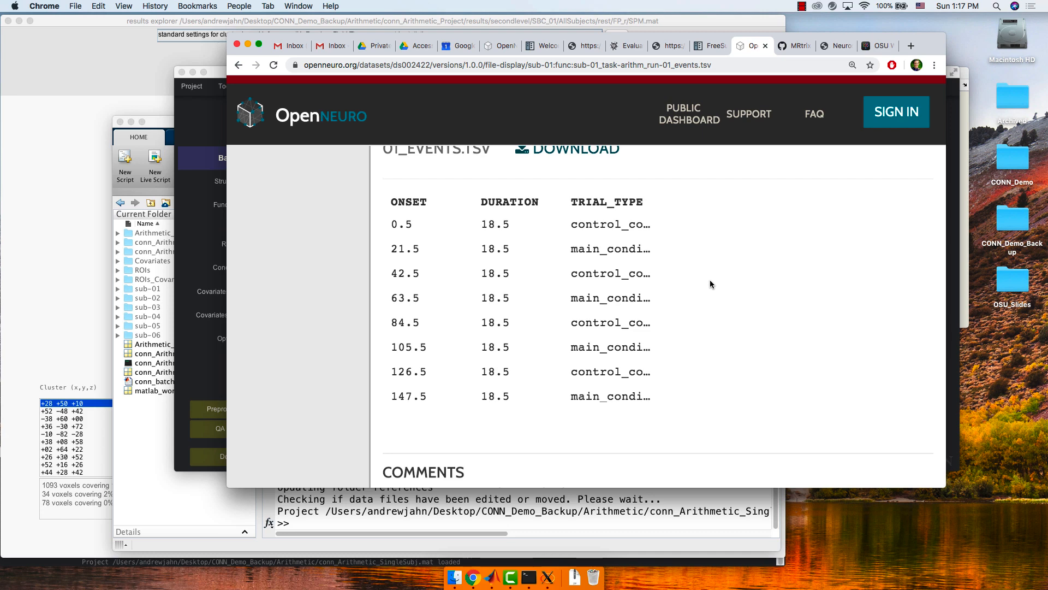
Return to CONN and review the structural data and the functional data of Sessions 1 and 2 for Subject 1
{"action": "left_click", "coordinate": [205, 241]}
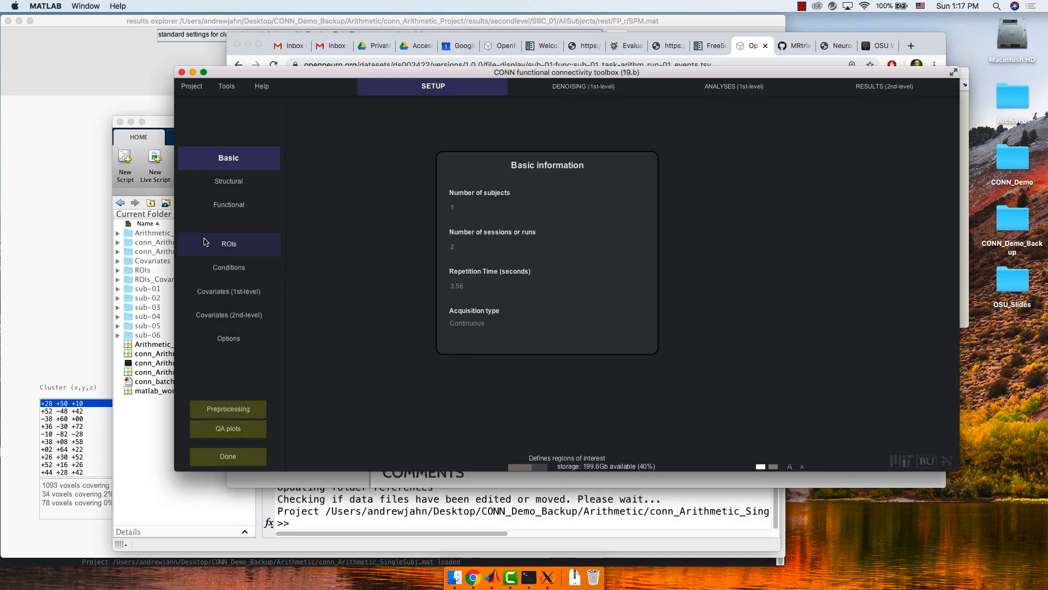
{"action": "left_click", "coordinate": [228, 204]}
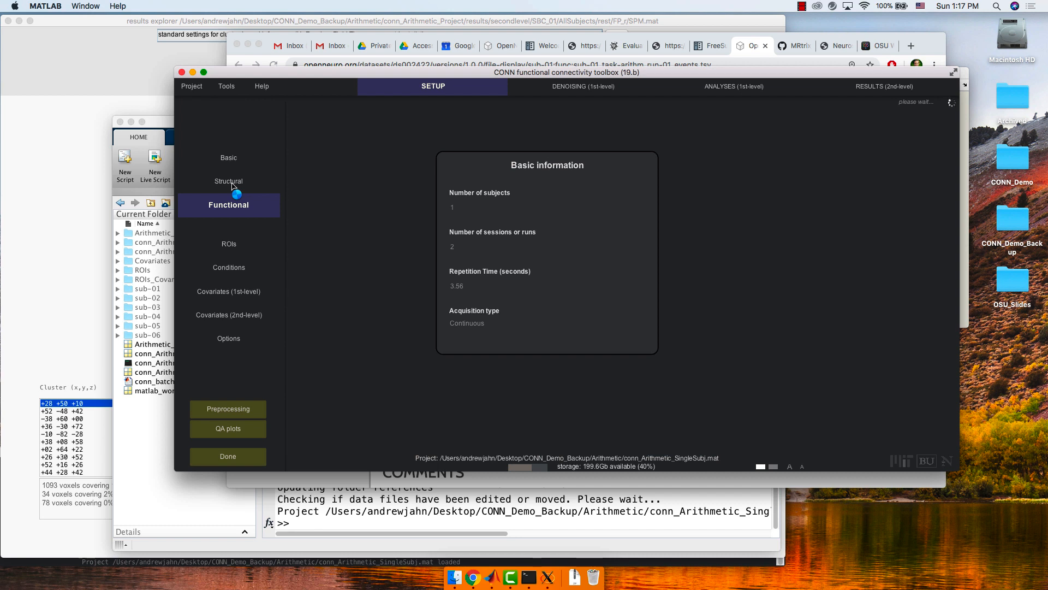
{"action": "left_click", "coordinate": [233, 185]}
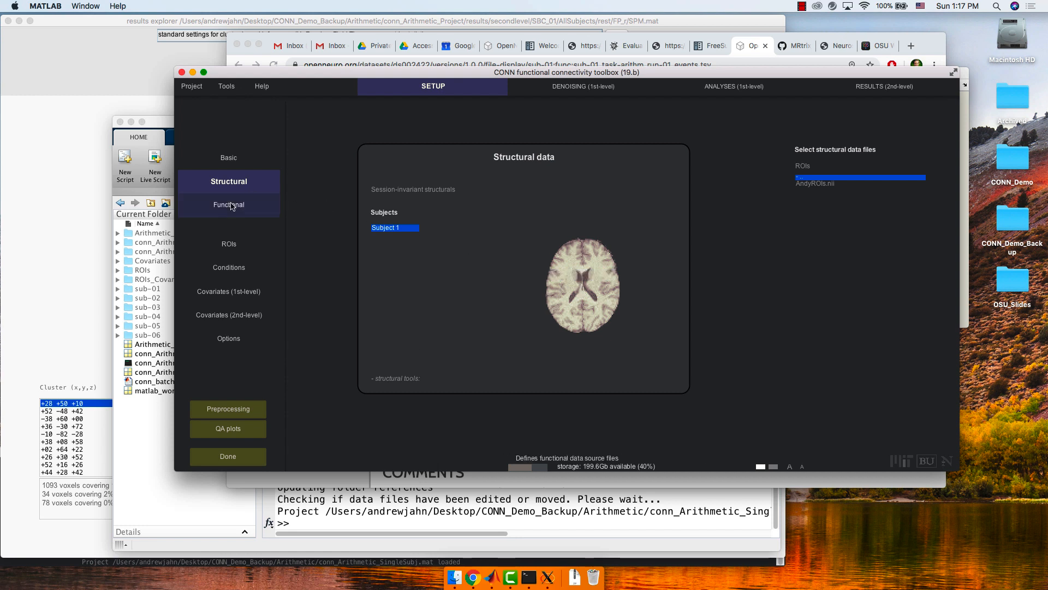
{"action": "left_click", "coordinate": [232, 206]}
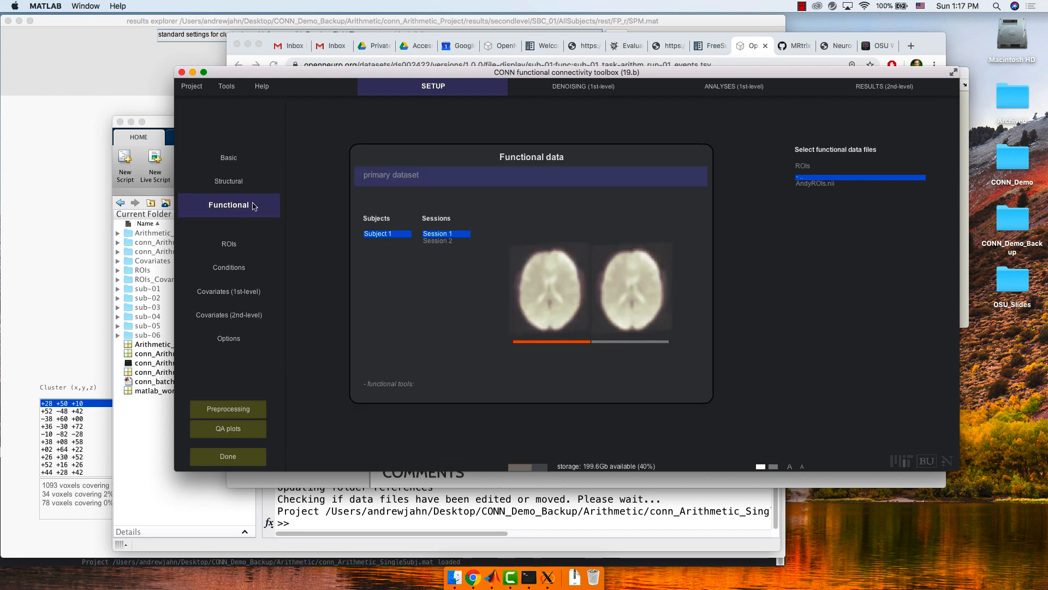
{"action": "left_click", "coordinate": [452, 243]}
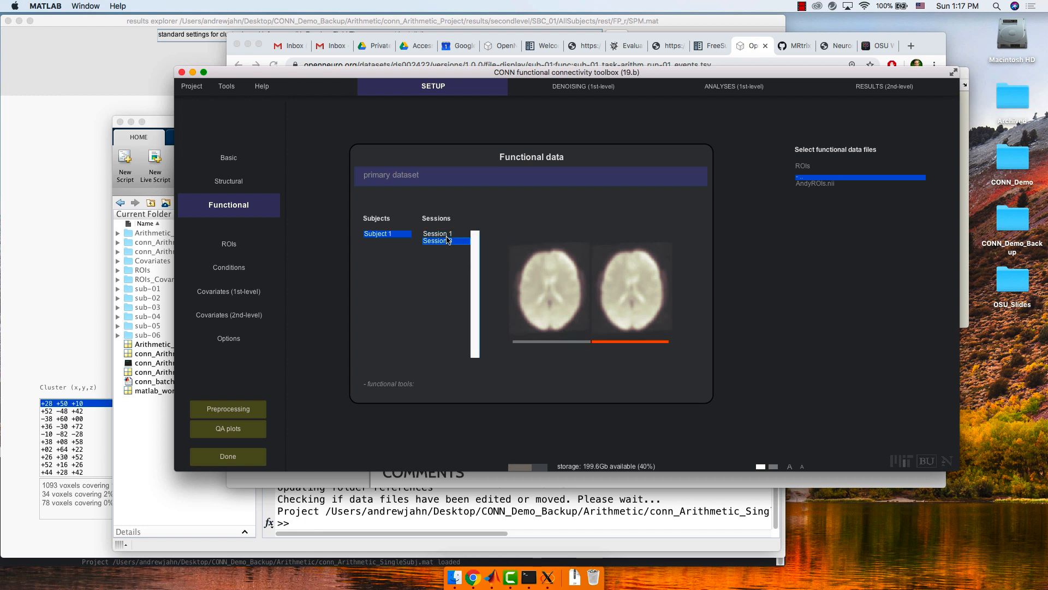
{"action": "left_click", "coordinate": [442, 232]}
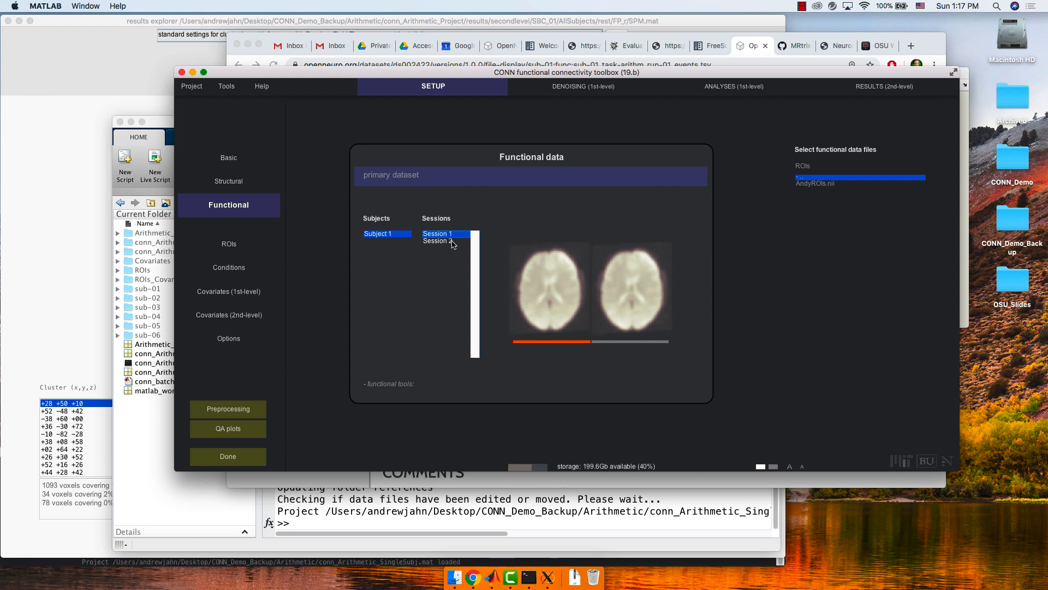
Review Subject 1's Session 2 functional data and the ROI data, and return to the experiment conditions
{"action": "left_click", "coordinate": [449, 243]}
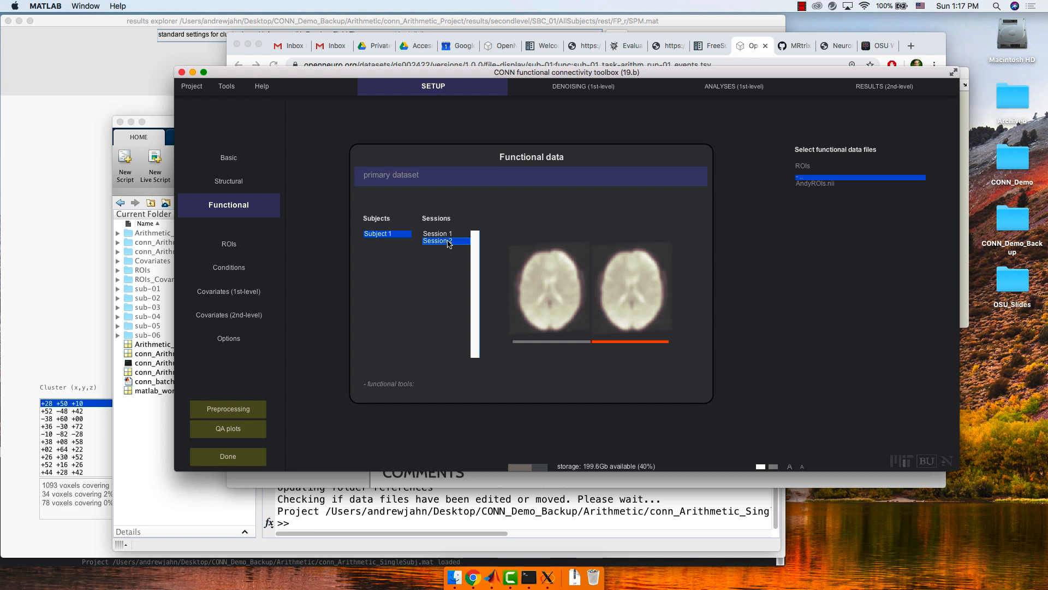
{"action": "left_click", "coordinate": [231, 245]}
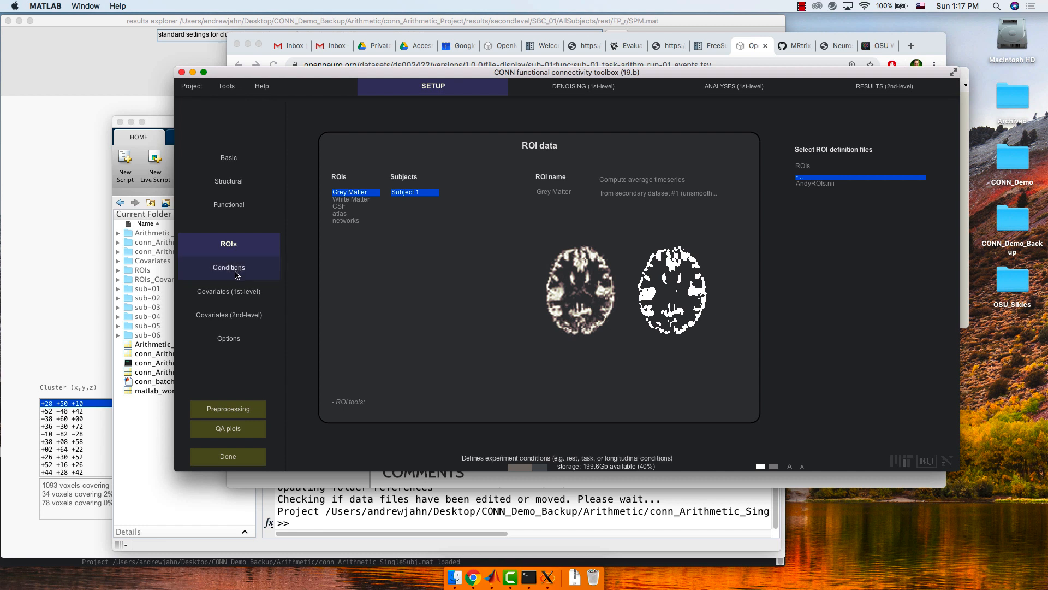
{"action": "left_click", "coordinate": [236, 273]}
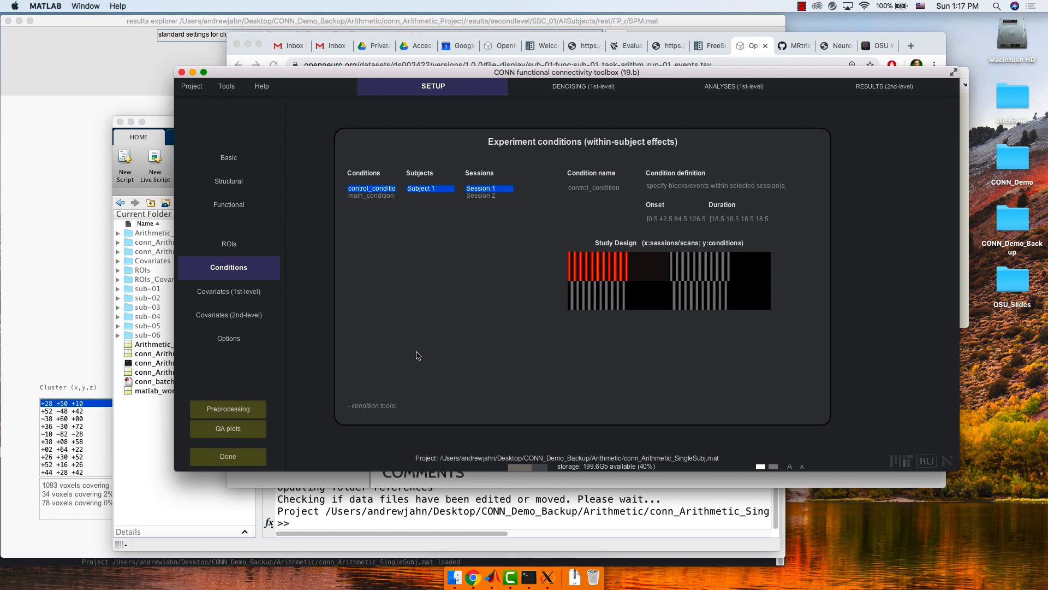
Import the condition info from BIDS-compatible _events.tsv files in each subject/session folder, using the first listed sub-01 task-arithm events file
{"action": "mouse_move", "coordinate": [358, 384]}
{"action": "mouse_move", "coordinate": [664, 331]}
{"action": "mouse_move", "coordinate": [376, 409]}
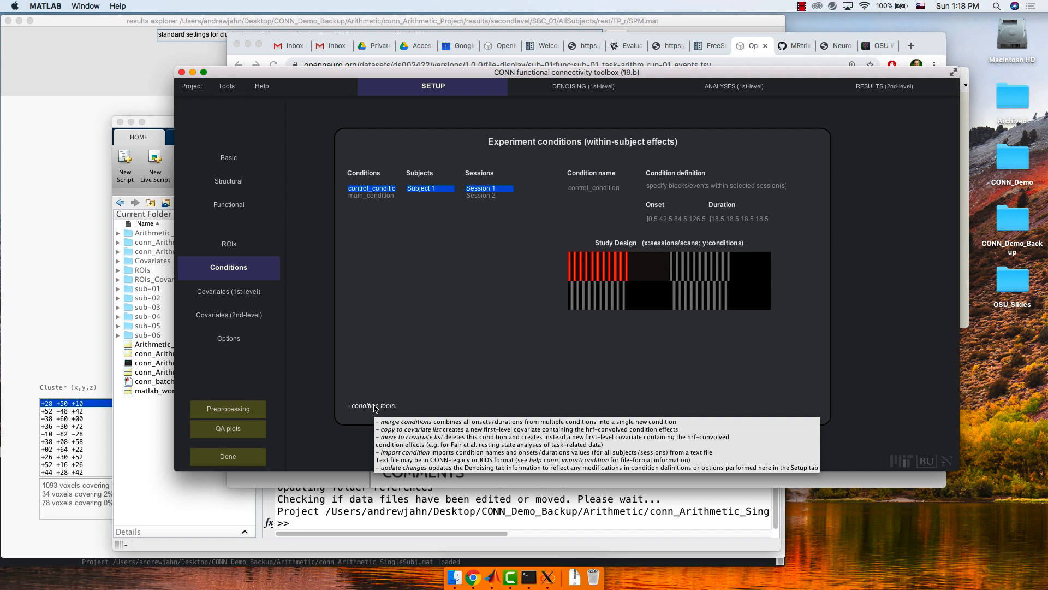
{"action": "left_click", "coordinate": [376, 406]}
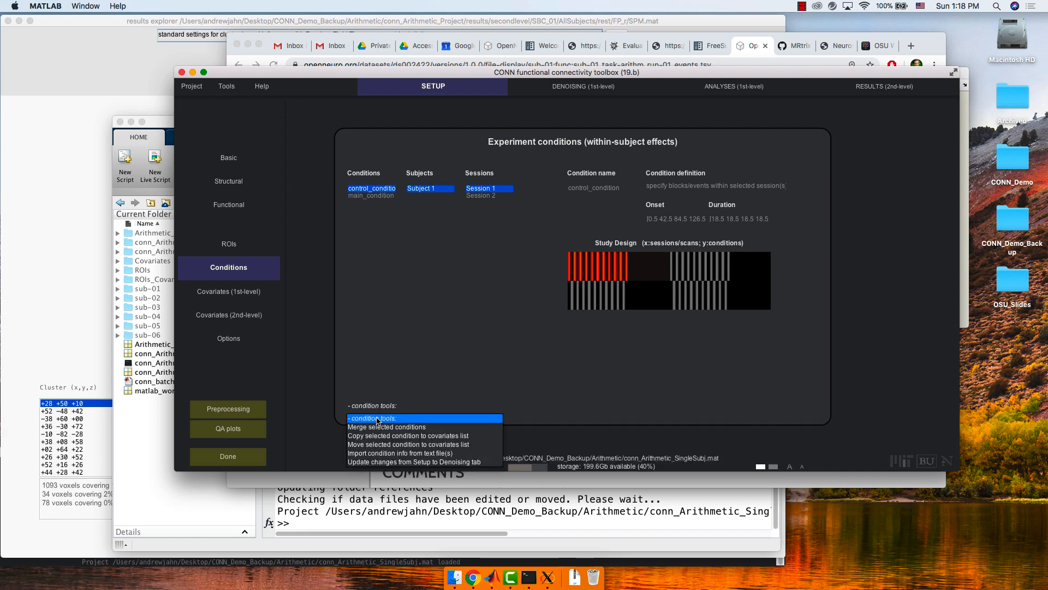
{"action": "left_click", "coordinate": [387, 454]}
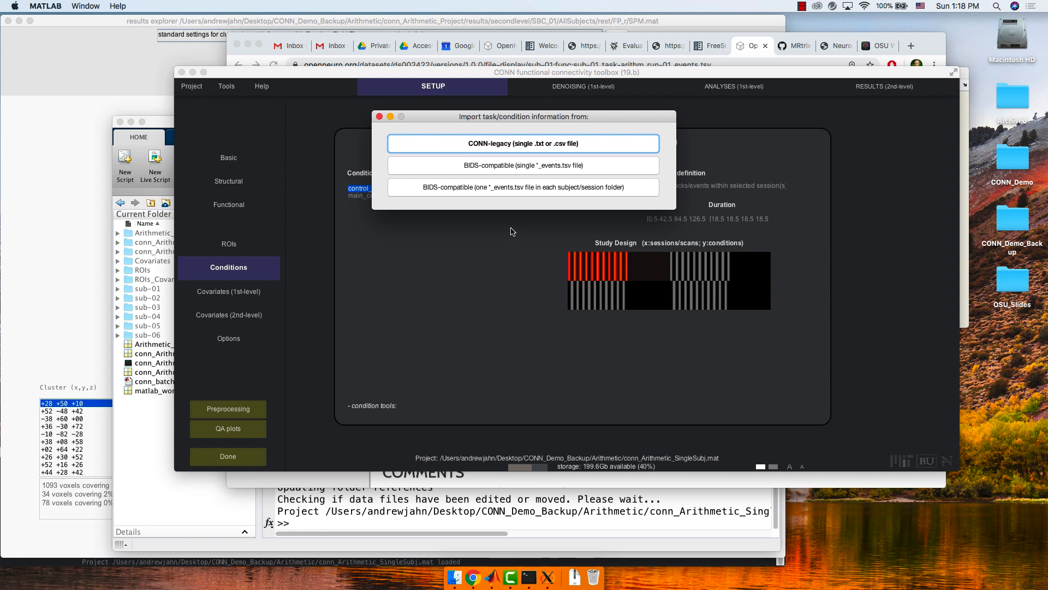
{"action": "left_click", "coordinate": [557, 195]}
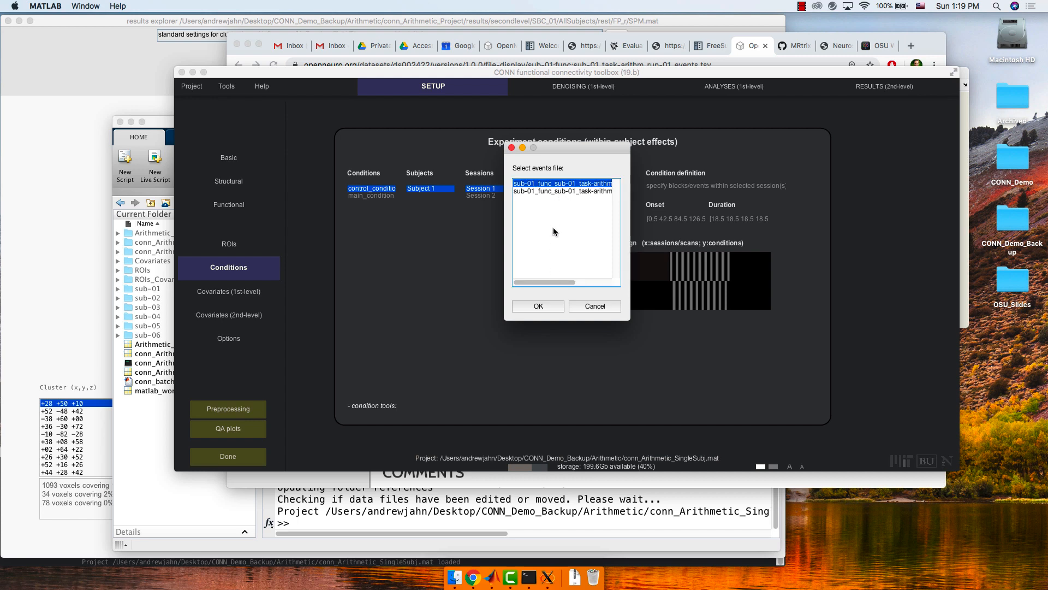
{"action": "left_click", "coordinate": [544, 308]}
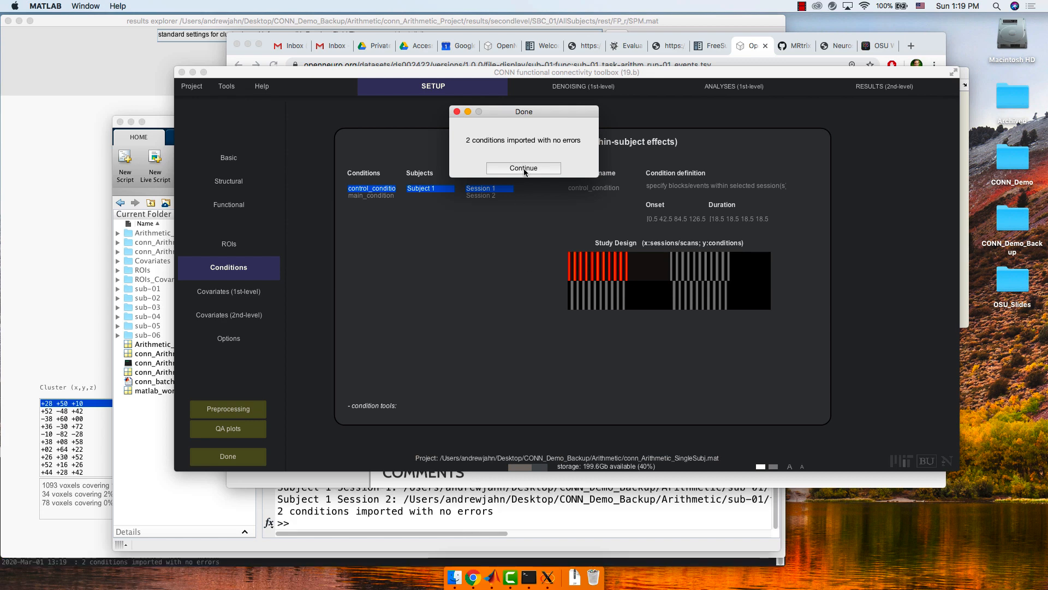
{"action": "left_click", "coordinate": [523, 169]}
Review the onsets, durations and study design of control_condition and main_condition in Sessions 1 and 2
{"action": "left_click", "coordinate": [376, 197]}
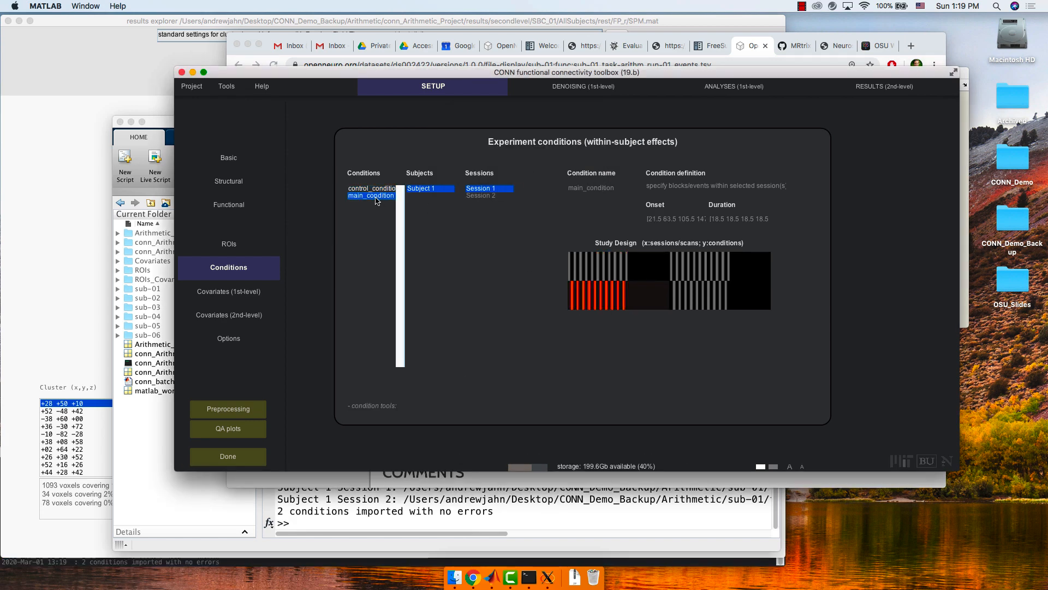
{"action": "left_click", "coordinate": [371, 188]}
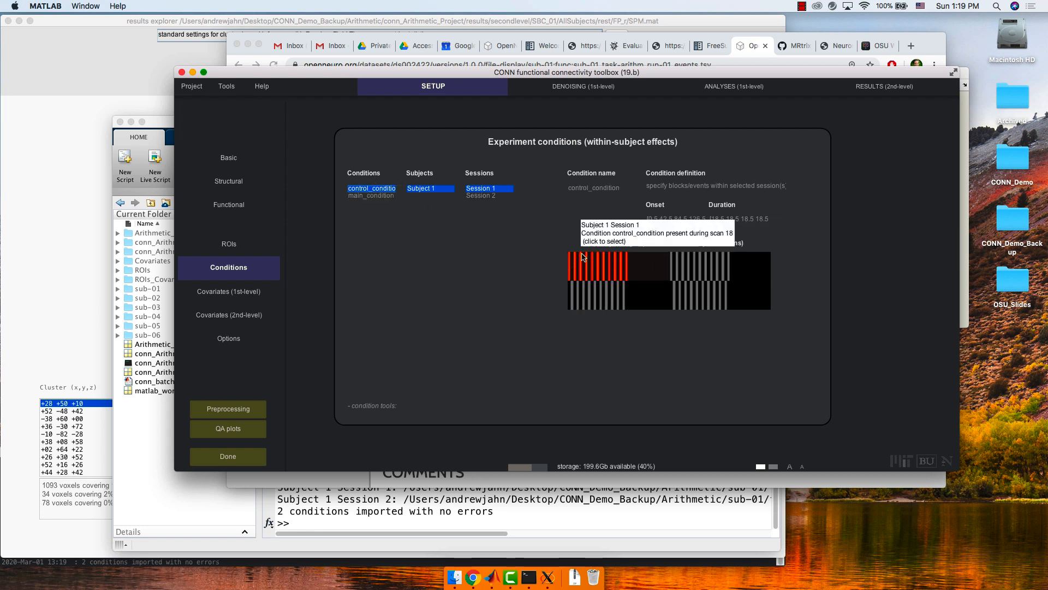
{"action": "left_click", "coordinate": [386, 195]}
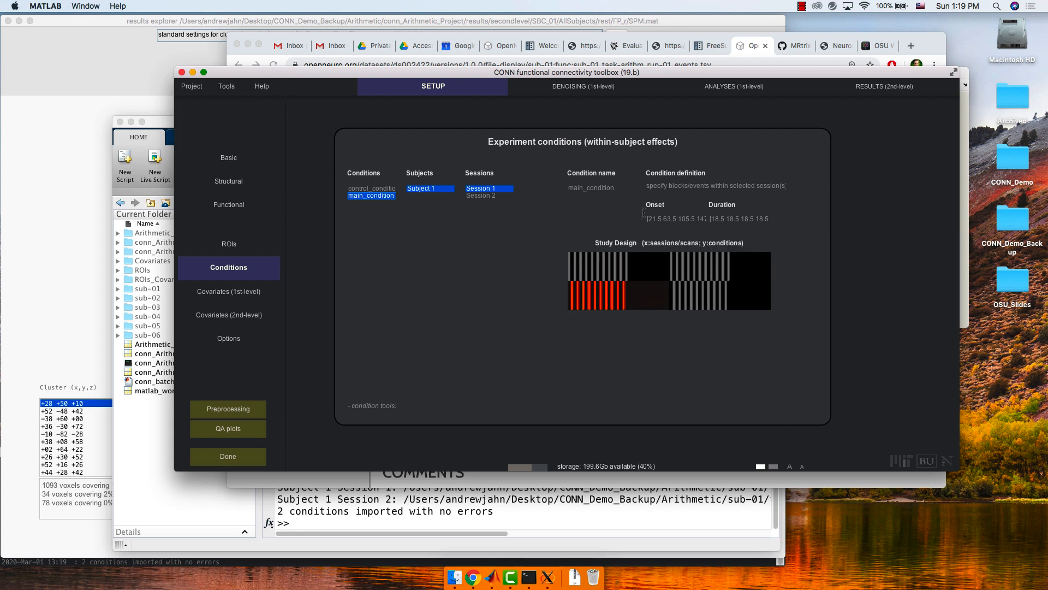
{"action": "left_click", "coordinate": [490, 196]}
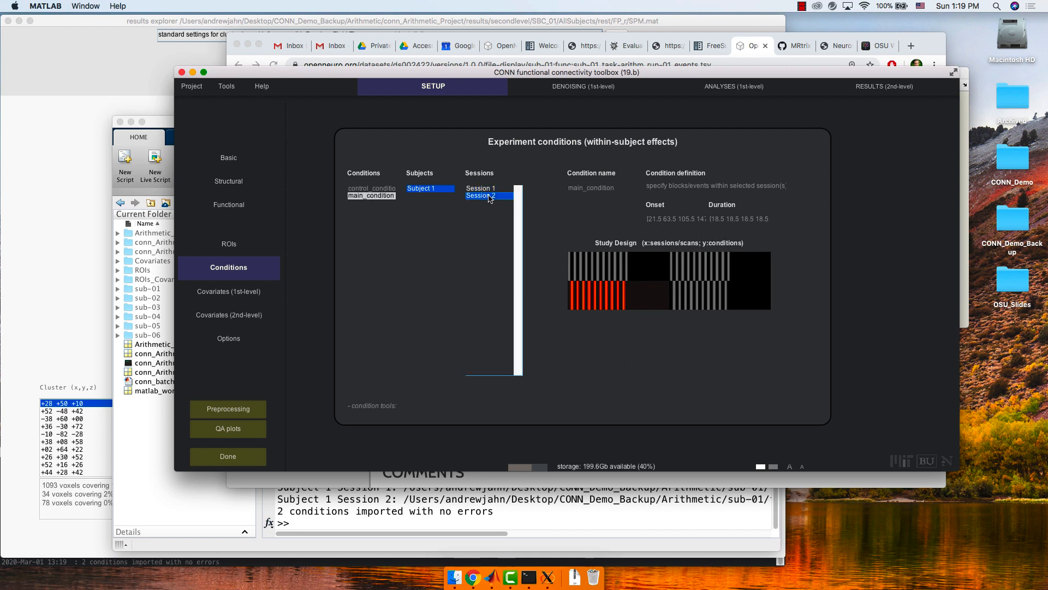
{"action": "left_click", "coordinate": [487, 189]}
{"action": "left_click", "coordinate": [488, 196]}
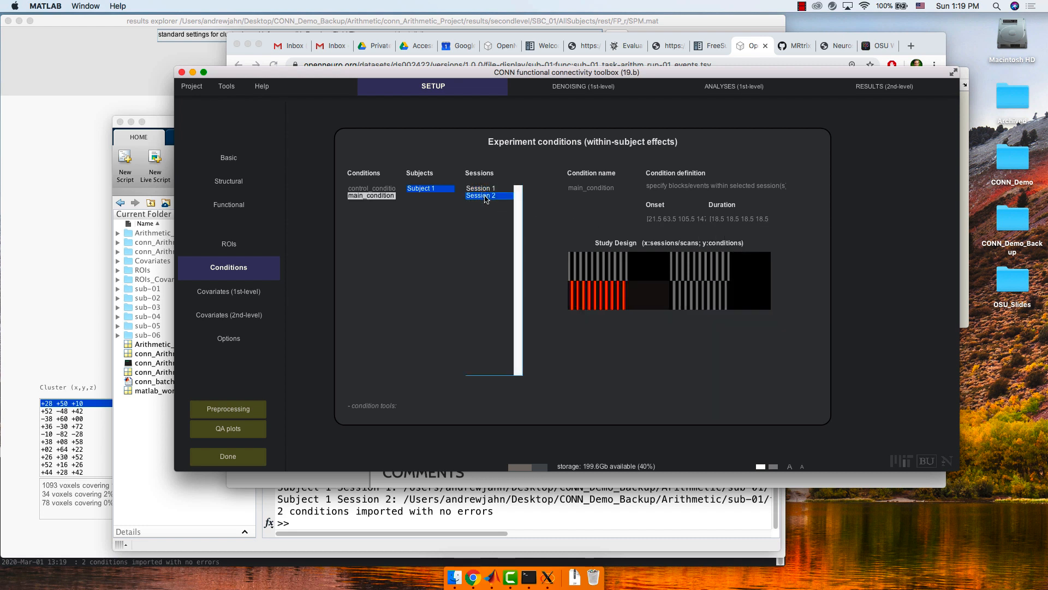
{"action": "left_click", "coordinate": [376, 188]}
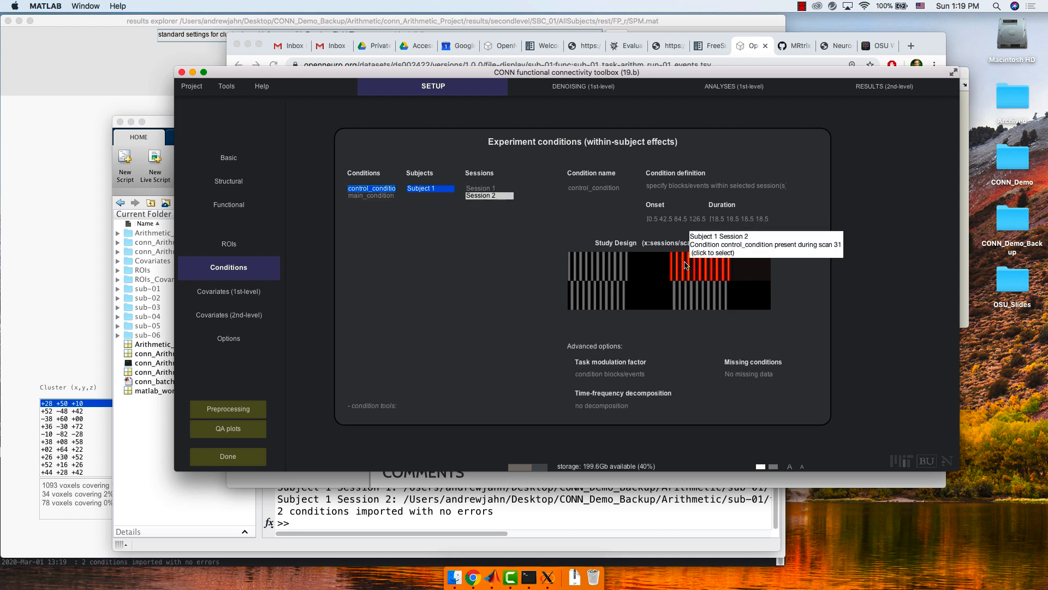
{"action": "left_click", "coordinate": [371, 196]}
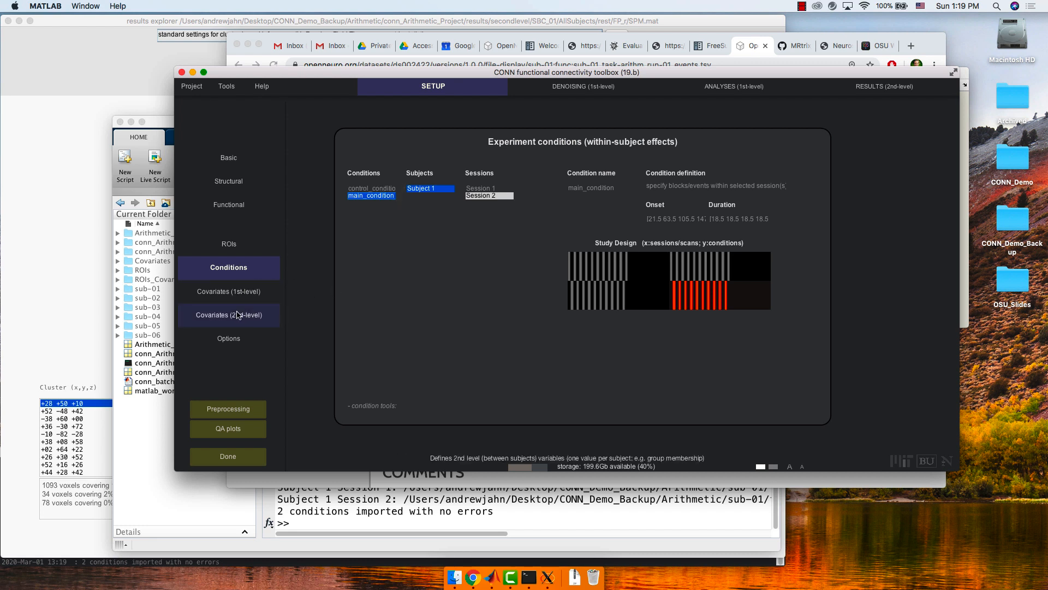
Set the first-level seed-based analysis SBC_01 to task-modulation effects (gPPI), with control_condition and main_condition as the task conditions
{"action": "mouse_move", "coordinate": [719, 89]}
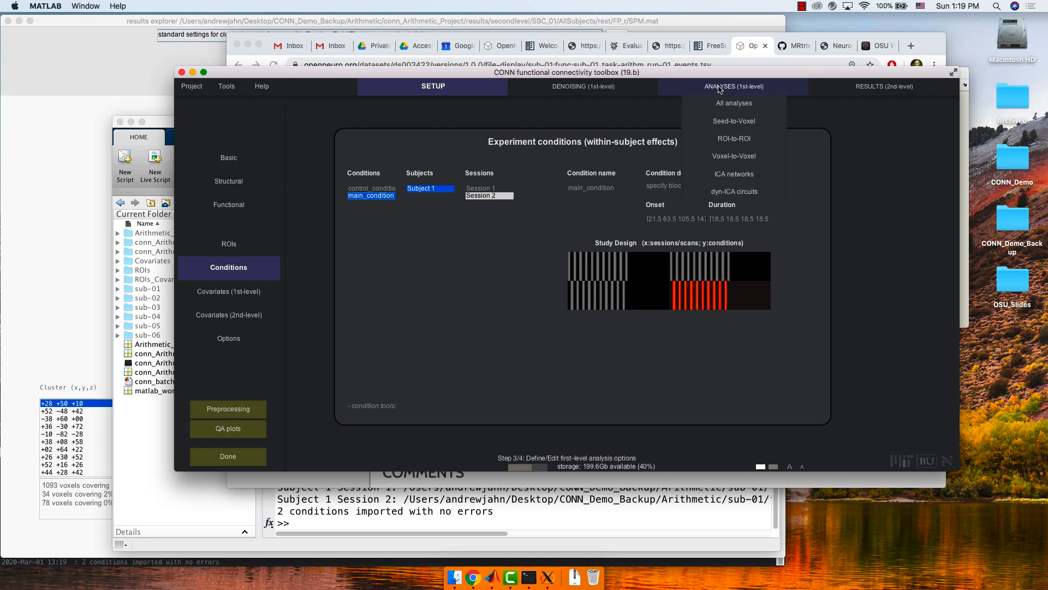
{"action": "left_click", "coordinate": [720, 88]}
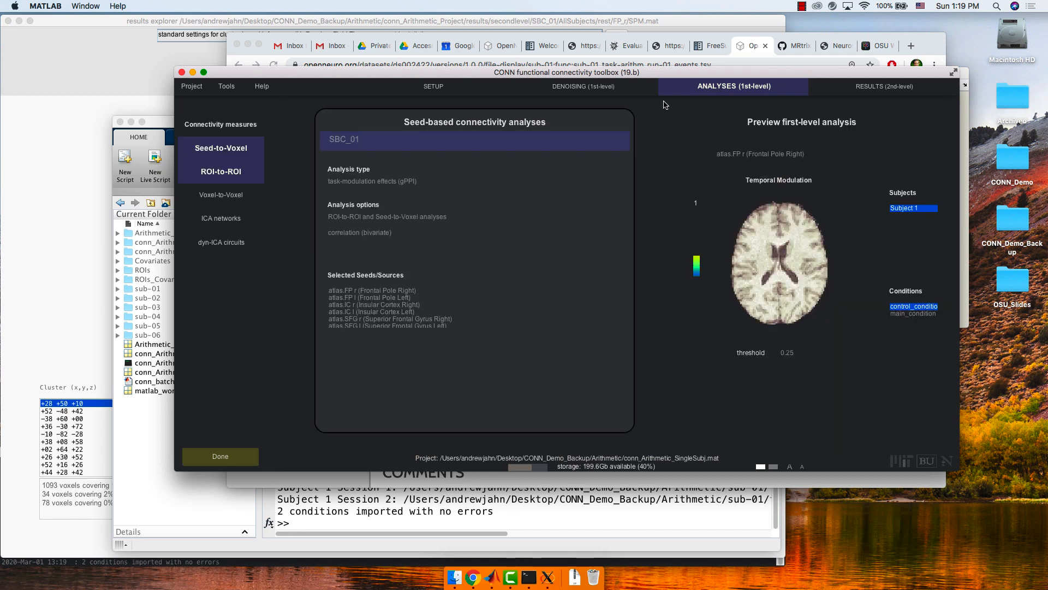
{"action": "left_click", "coordinate": [395, 182]}
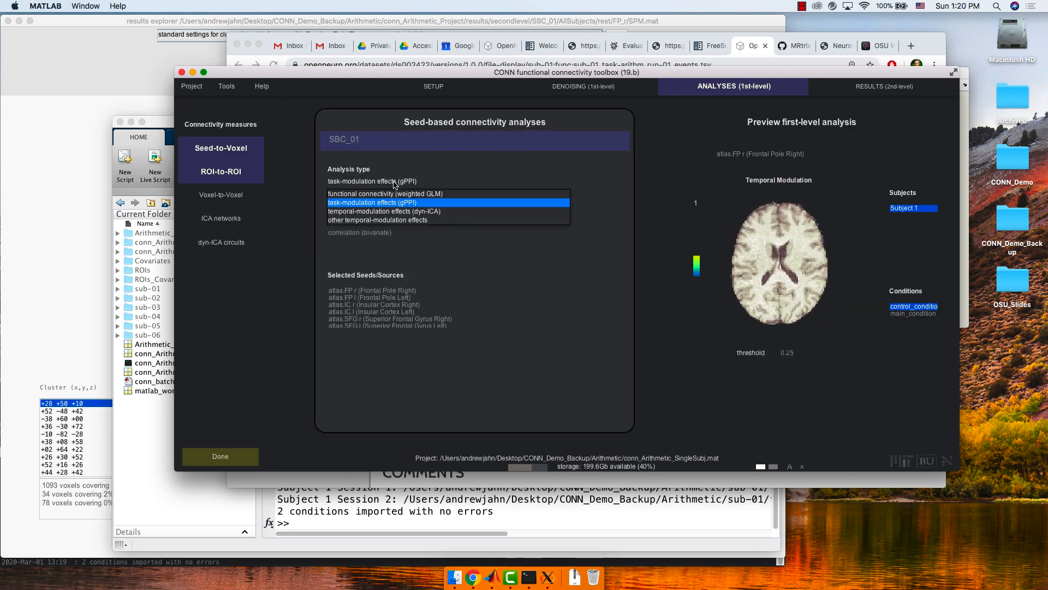
{"action": "left_click", "coordinate": [376, 204]}
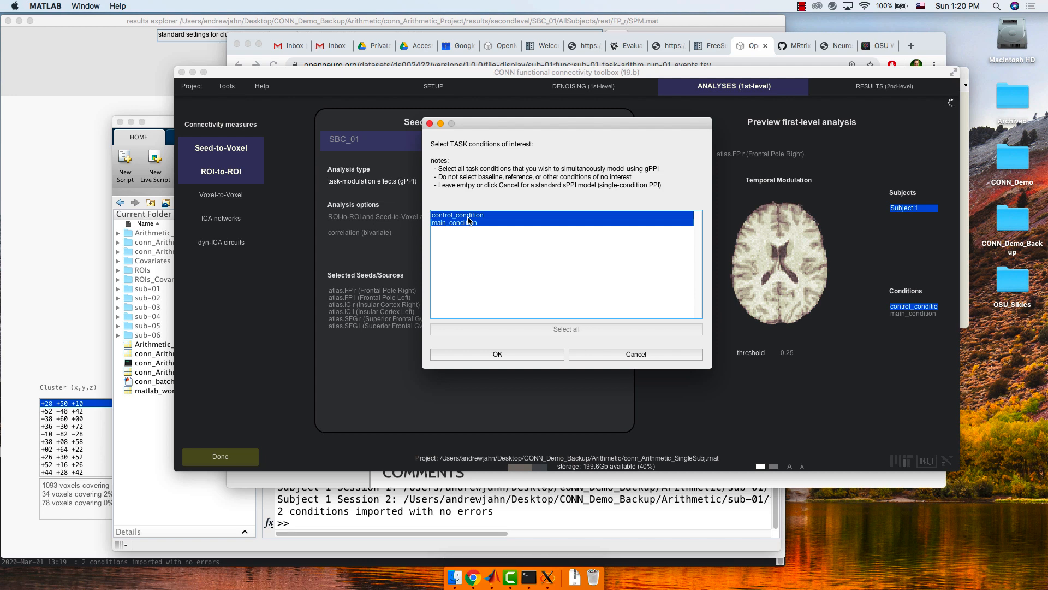
{"action": "left_click", "coordinate": [488, 354]}
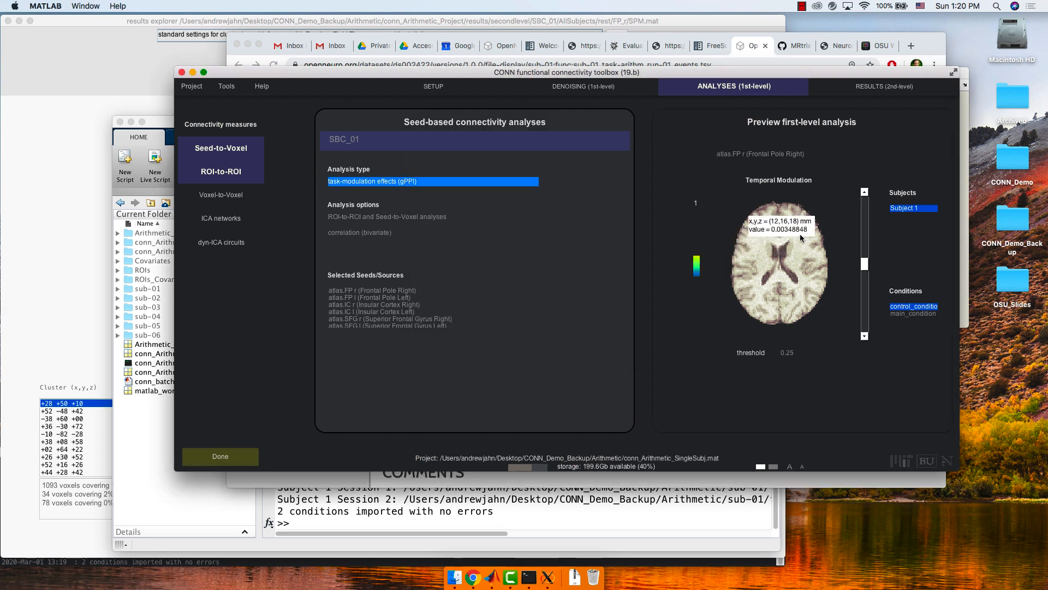
Set the first-level preview threshold to 0.05 and browse the brain slices for control_condition with the atlas.FP r seed
{"action": "left_click", "coordinate": [865, 193]}
{"action": "left_click", "coordinate": [865, 193]}
{"action": "left_click", "coordinate": [865, 192]}
{"action": "left_click", "coordinate": [865, 192]}
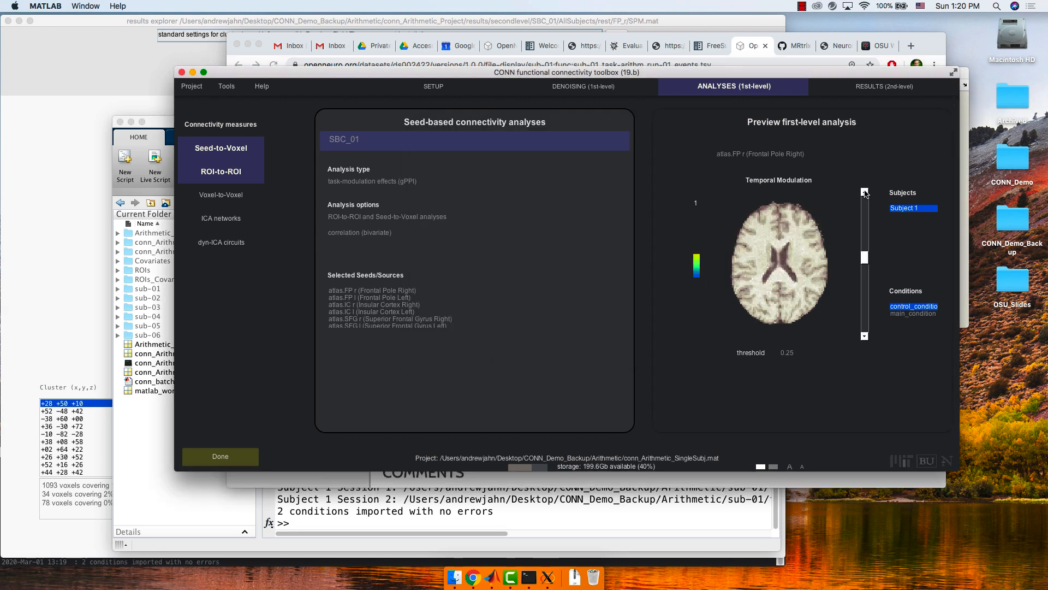
{"action": "left_click", "coordinate": [866, 193]}
{"action": "left_click", "coordinate": [800, 353]}
{"action": "key", "text": "BackSpace"}
{"action": "key", "text": "BackSpace"}
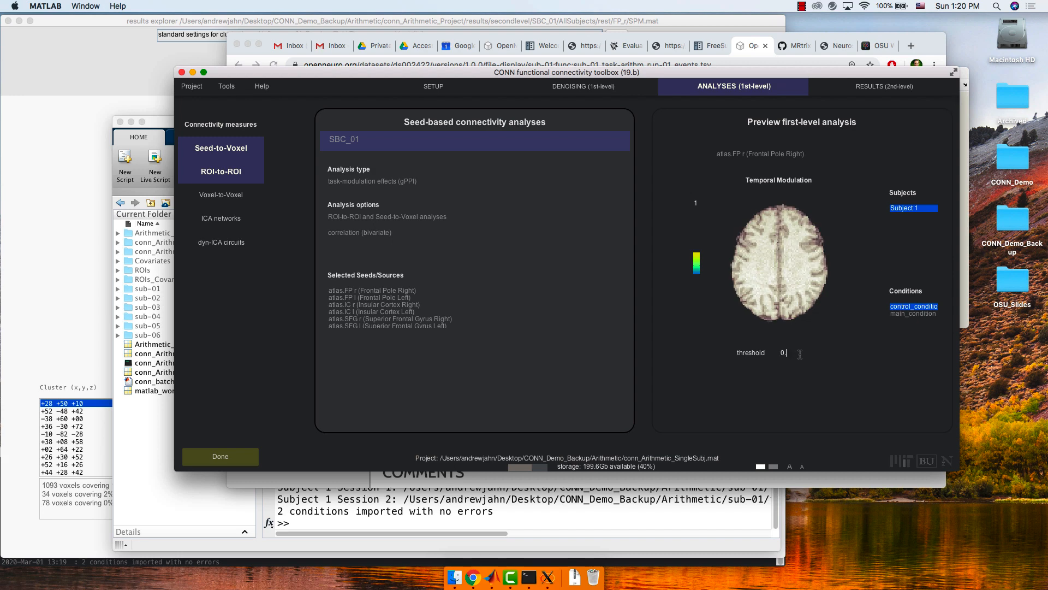
{"action": "type", "text": "05"}
{"action": "key", "text": "Return"}
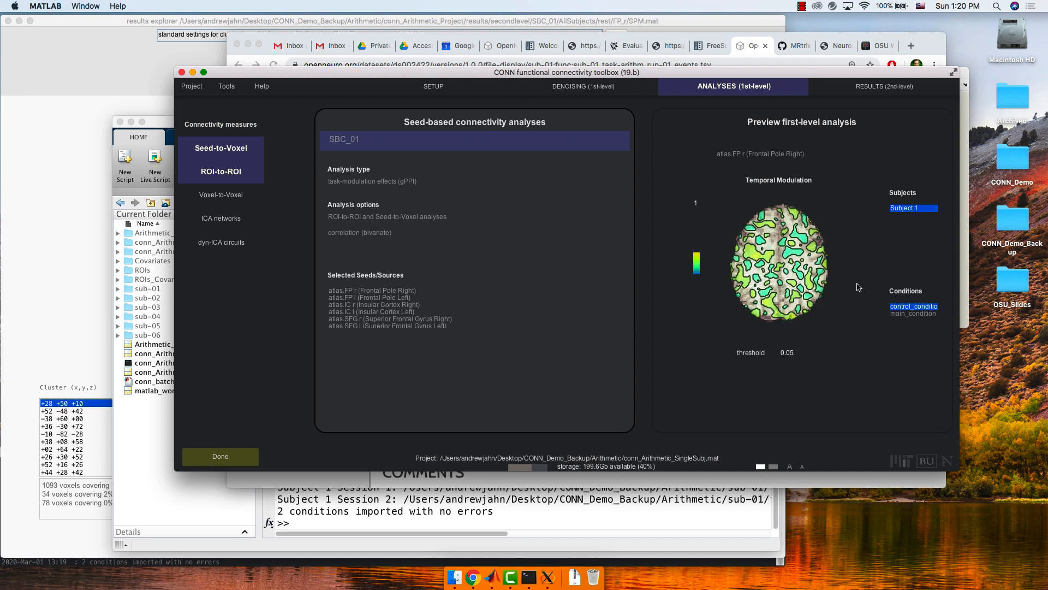
{"action": "left_click", "coordinate": [865, 337]}
{"action": "left_click", "coordinate": [865, 336]}
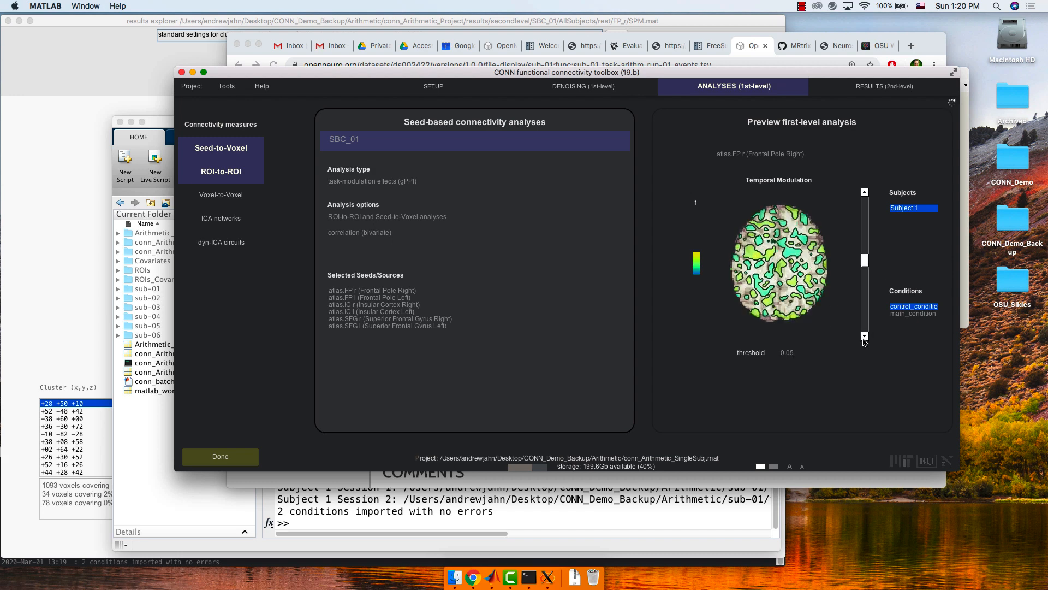
{"action": "left_click", "coordinate": [866, 336]}
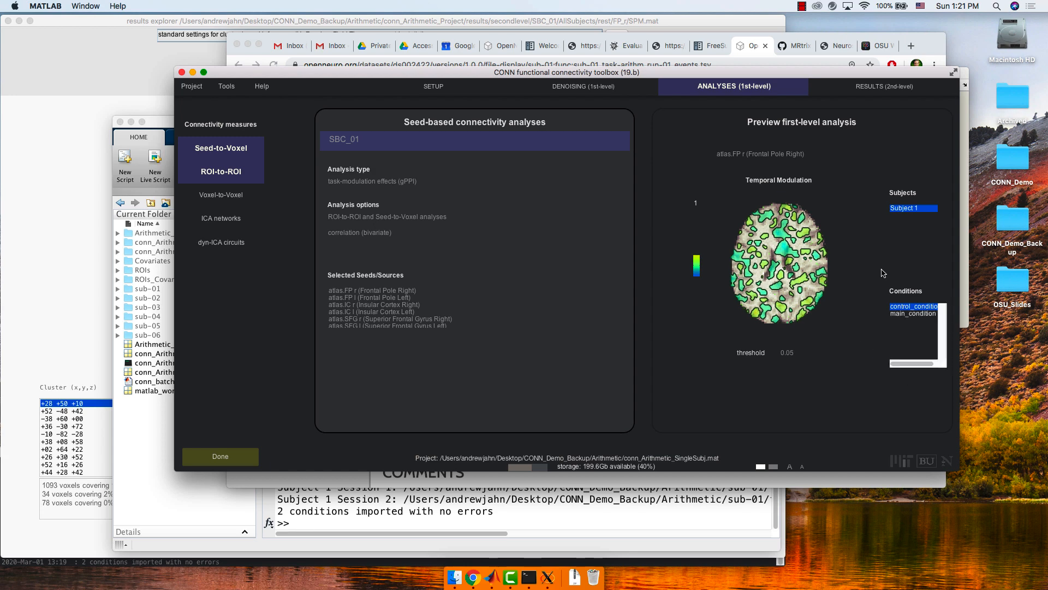
Return to the study setup, open the second-level covariates and view the available covariate tools
{"action": "mouse_move", "coordinate": [436, 86]}
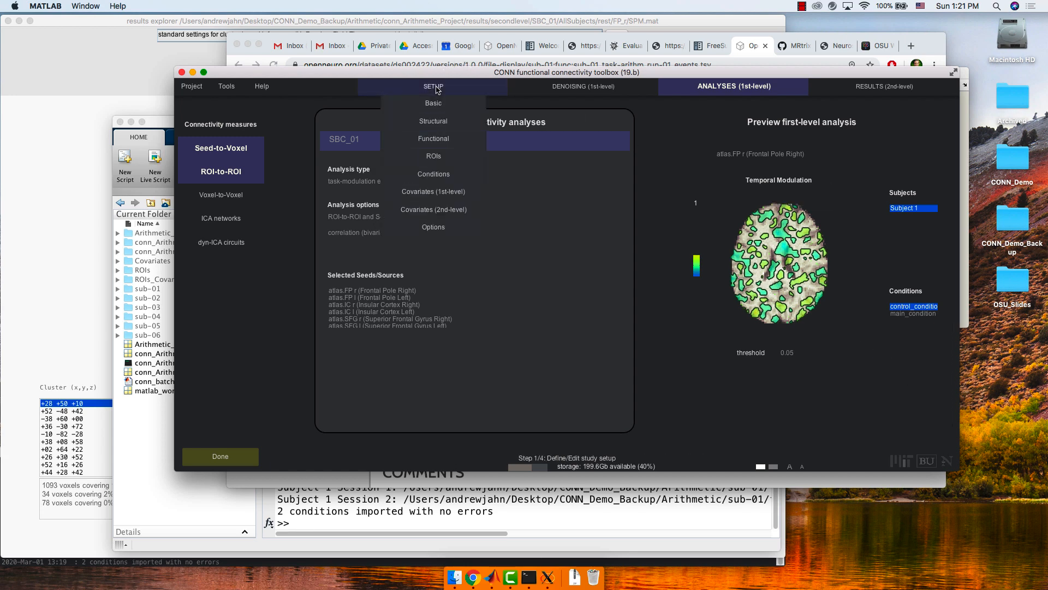
{"action": "left_click", "coordinate": [436, 86]}
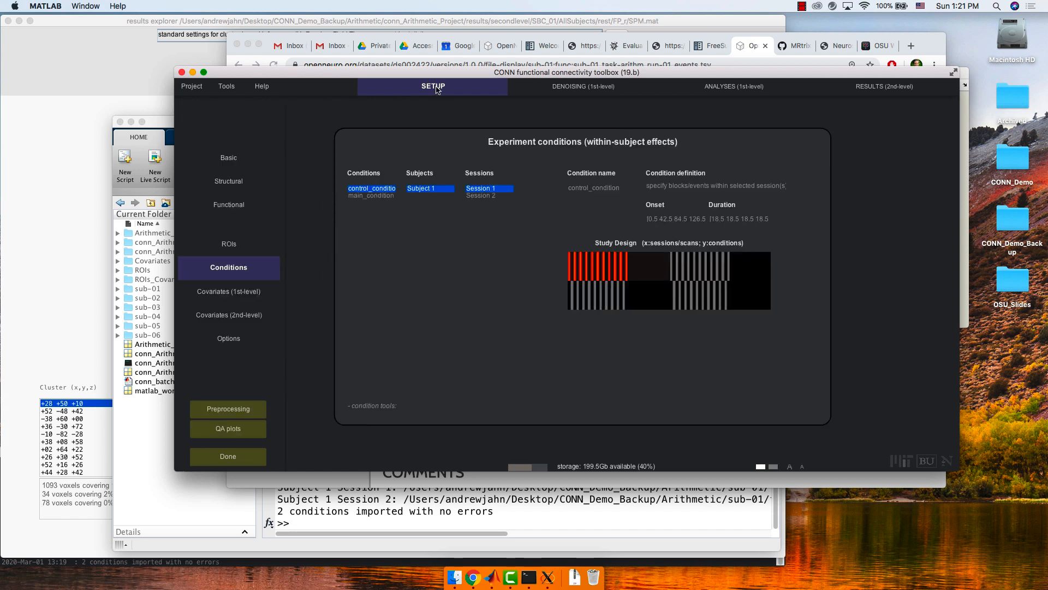
{"action": "left_click", "coordinate": [239, 315]}
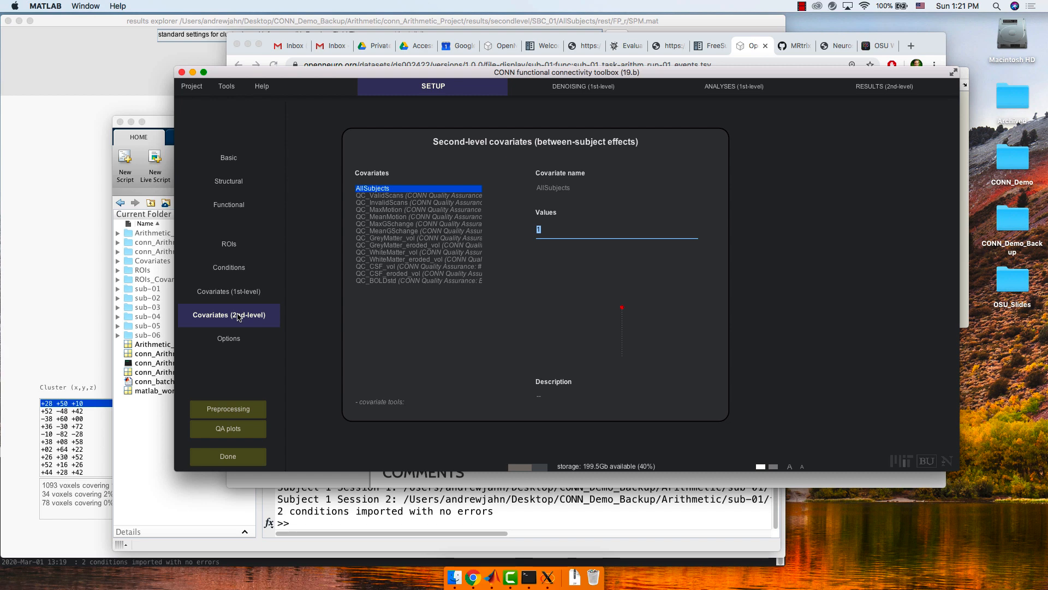
{"action": "left_click", "coordinate": [398, 402]}
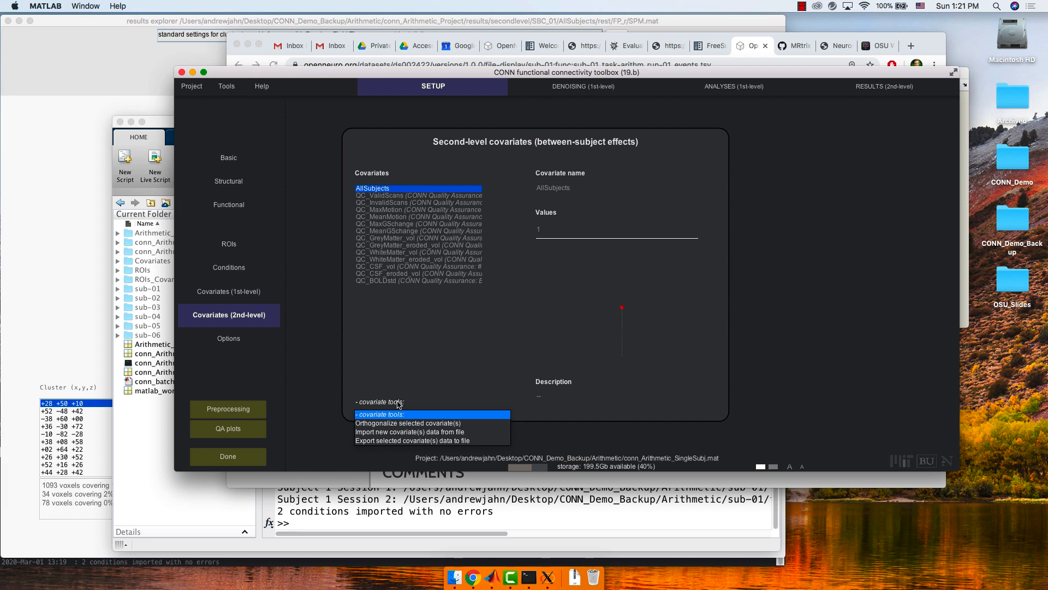
Add a second-level covariate named Pre, set its value to 1, and clear the value field
{"action": "left_click", "coordinate": [396, 430]}
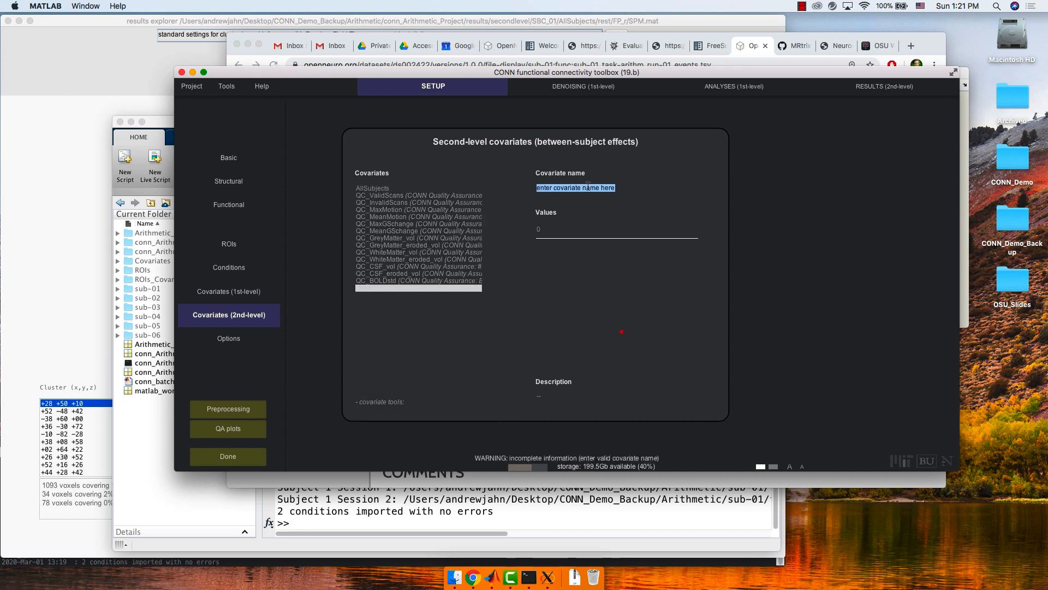
{"action": "type", "text": "Pre"}
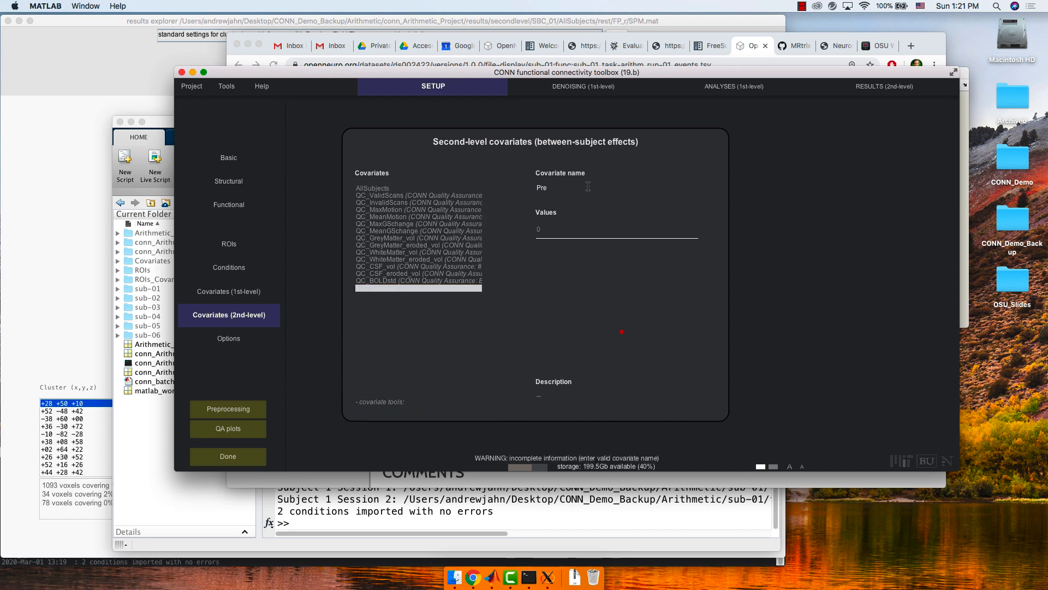
{"action": "key", "text": "Tab"}
{"action": "key", "text": "BackSpace"}
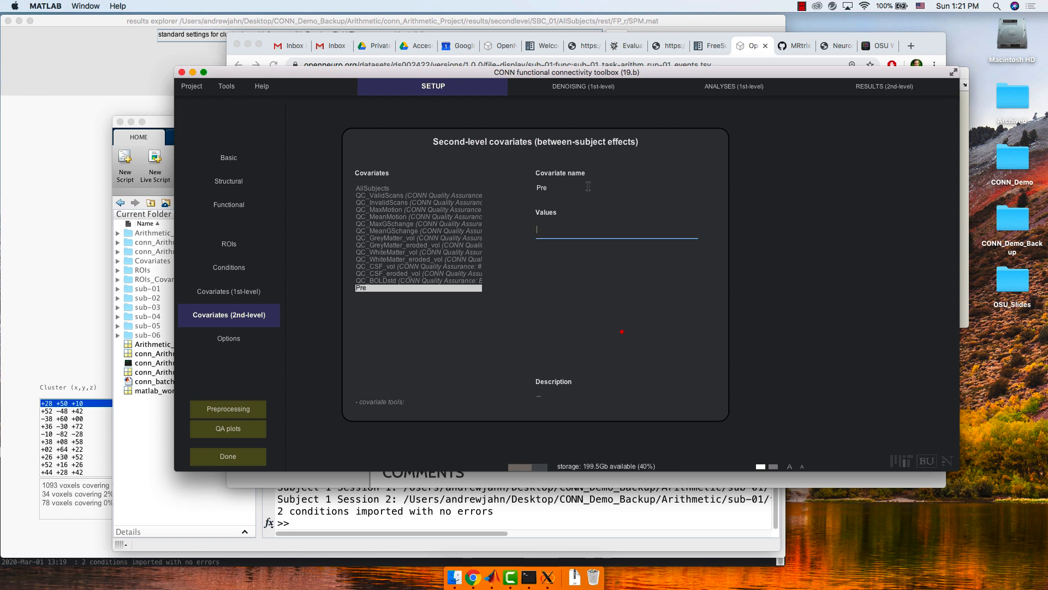
{"action": "type", "text": "1"}
{"action": "key", "text": "Return"}
{"action": "key", "text": "BackSpace"}
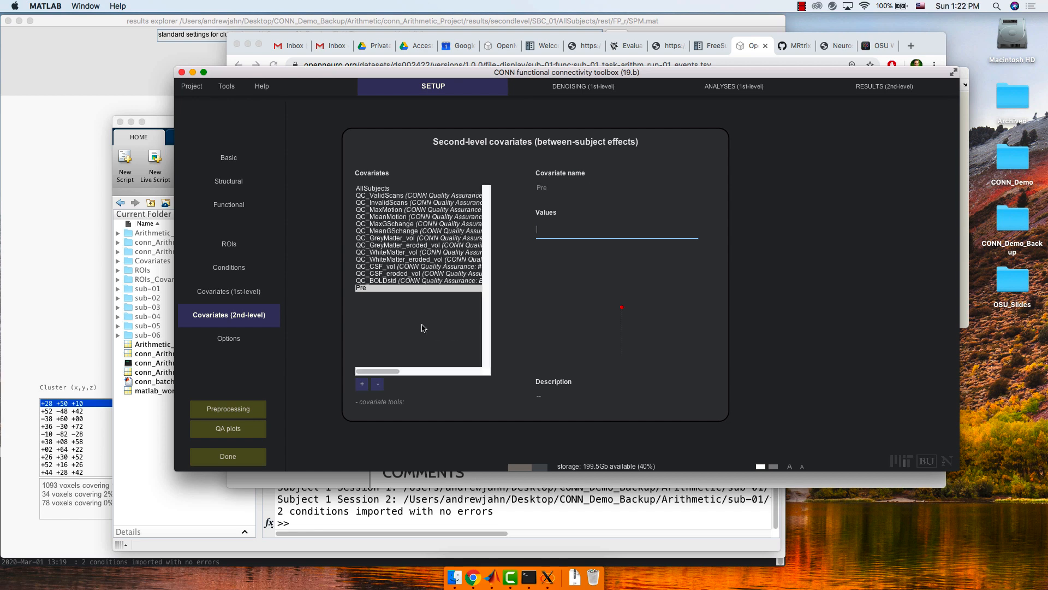
Switch to Chrome and open Appendix B: Other Second-Level Analyses from the online Functional Connectivity and the CONN Toolbox guide
{"action": "left_click", "coordinate": [474, 576]}
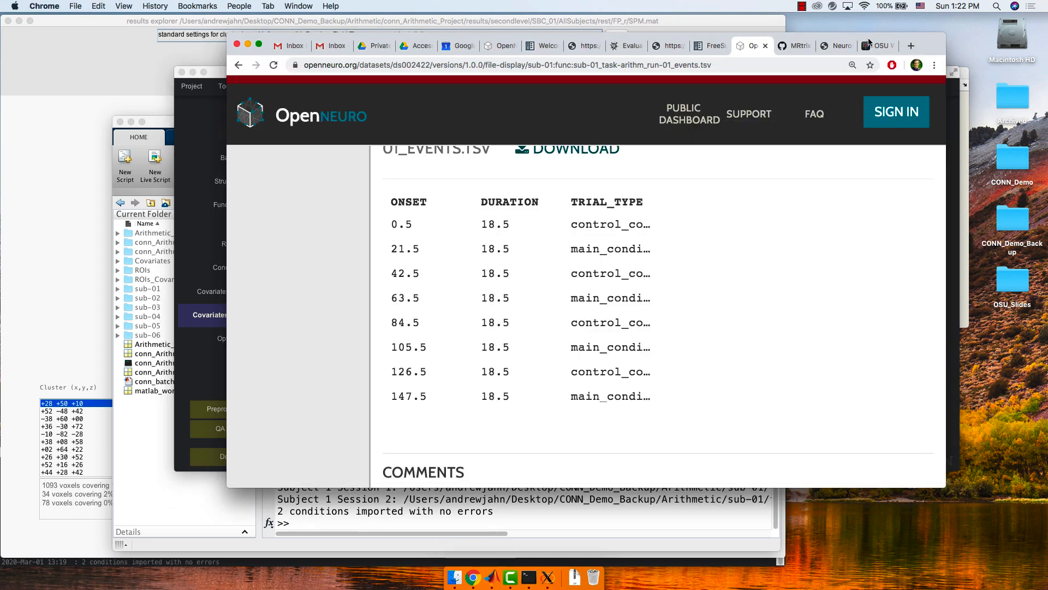
{"action": "left_click", "coordinate": [713, 47]}
{"action": "scroll", "coordinate": [404, 217], "scroll_direction": "up", "scroll_amount": 8}
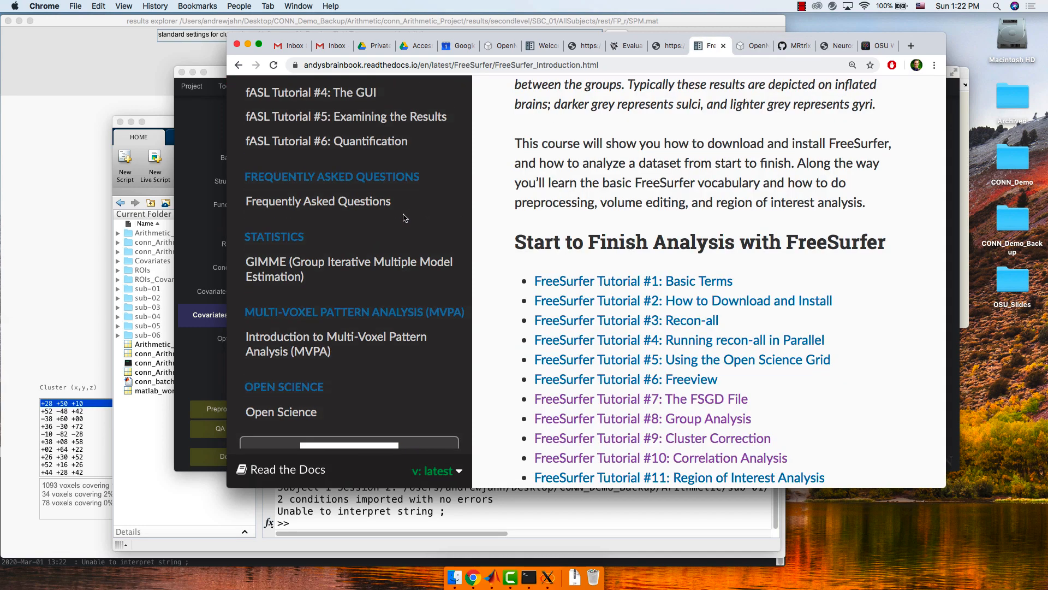
{"action": "scroll", "coordinate": [404, 218], "scroll_direction": "down", "scroll_amount": 5}
{"action": "scroll", "coordinate": [405, 218], "scroll_direction": "up", "scroll_amount": 8}
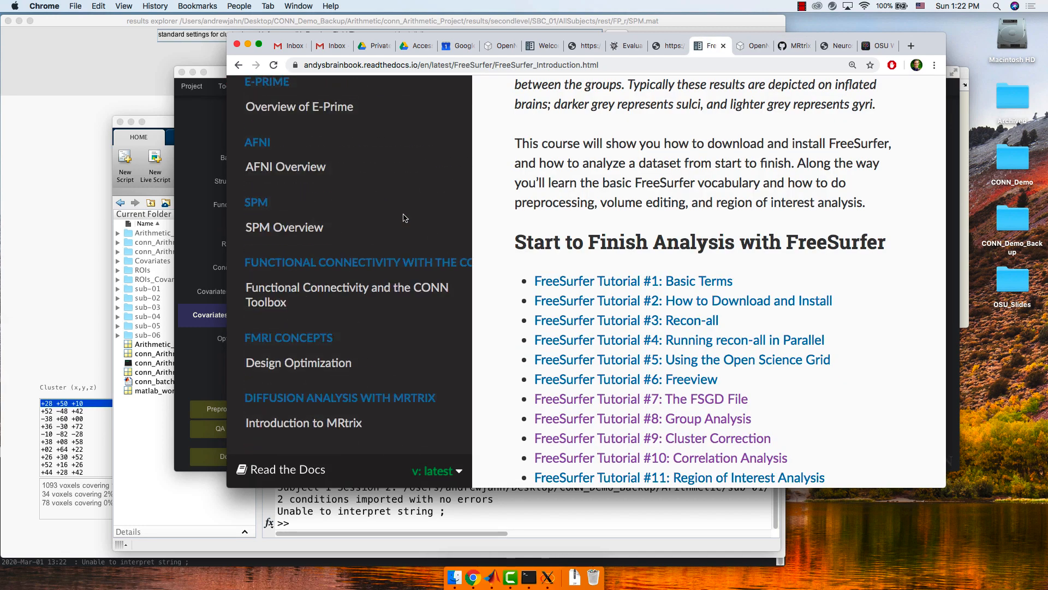
{"action": "left_click", "coordinate": [352, 301]}
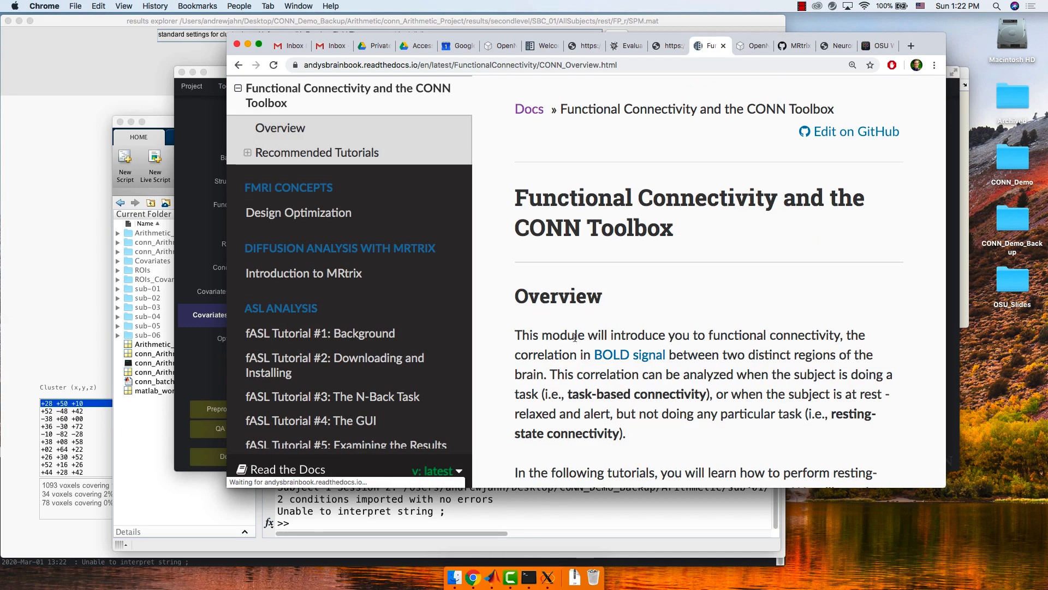
{"action": "scroll", "coordinate": [575, 341], "scroll_direction": "down", "scroll_amount": 15}
{"action": "scroll", "coordinate": [576, 341], "scroll_direction": "up", "scroll_amount": 3}
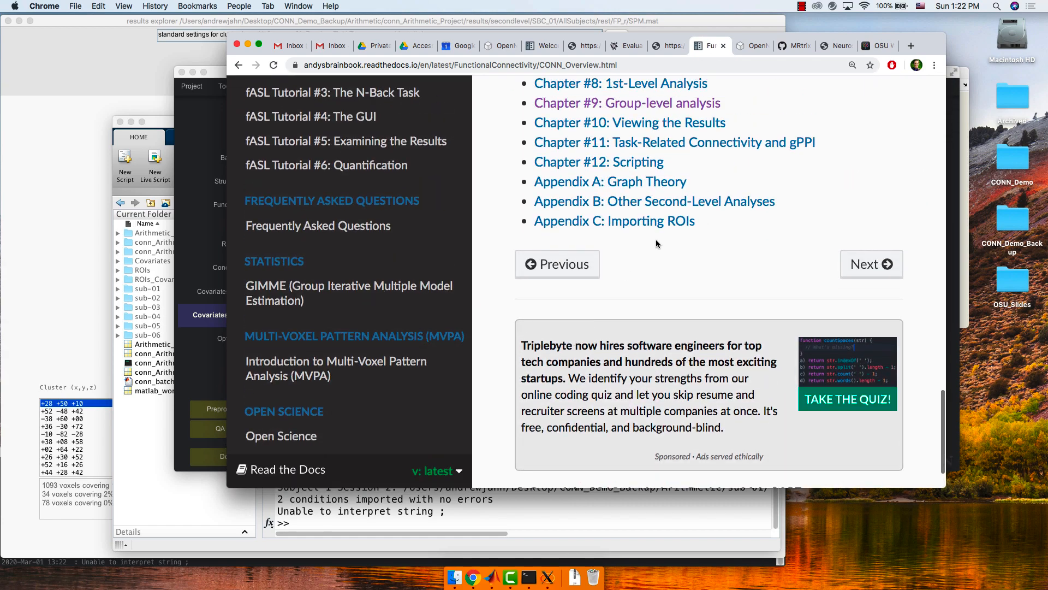
{"action": "left_click", "coordinate": [685, 203]}
Read the appendix section on setting up a Pre-Post design, through to the instructions for defining the conditions
{"action": "scroll", "coordinate": [677, 231], "scroll_direction": "down", "scroll_amount": 10}
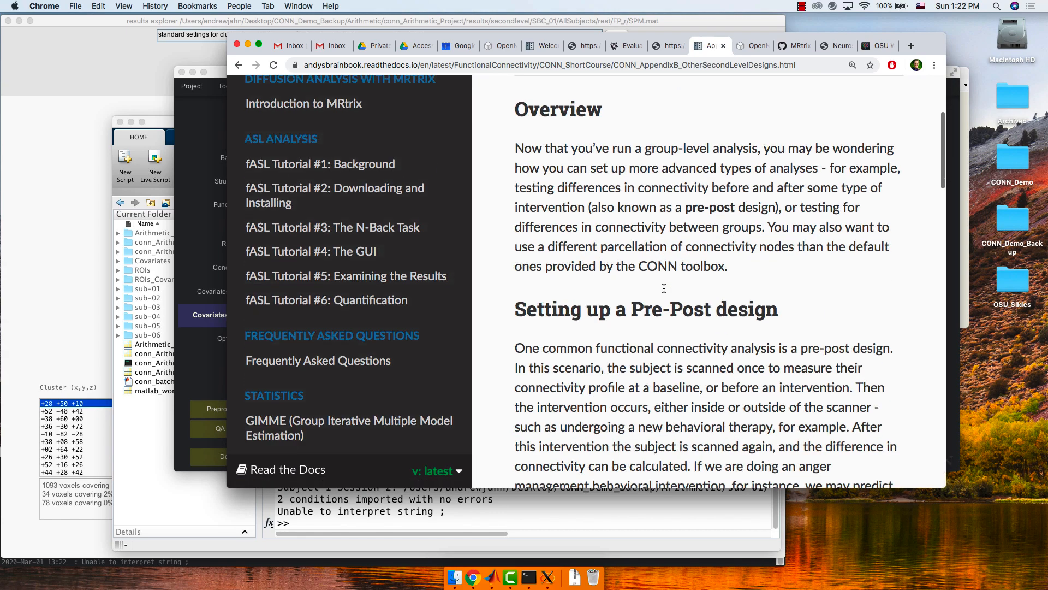
{"action": "scroll", "coordinate": [663, 288], "scroll_direction": "down", "scroll_amount": 10}
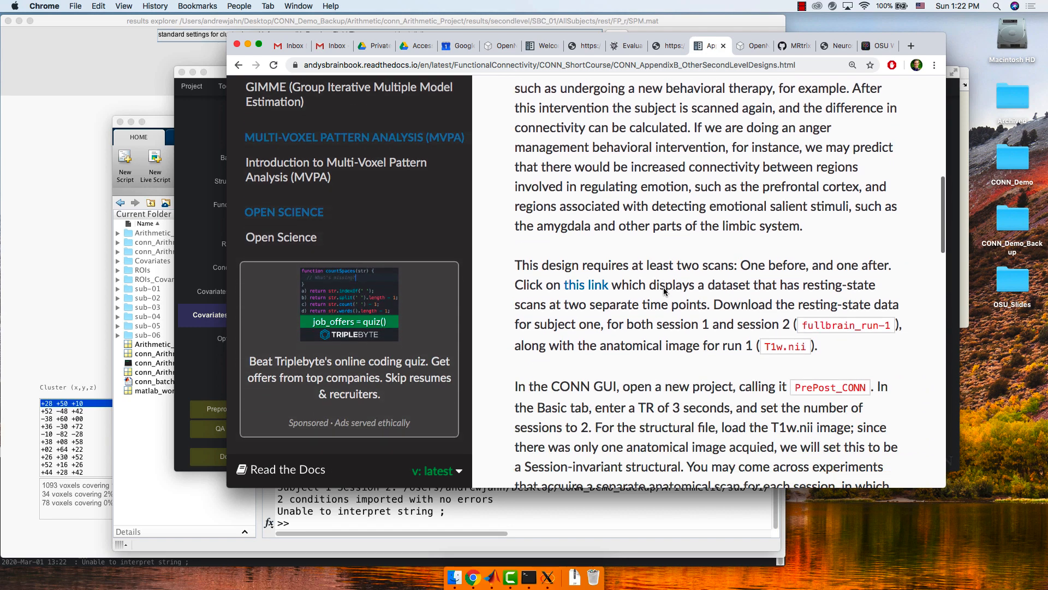
{"action": "scroll", "coordinate": [663, 288], "scroll_direction": "up", "scroll_amount": 3}
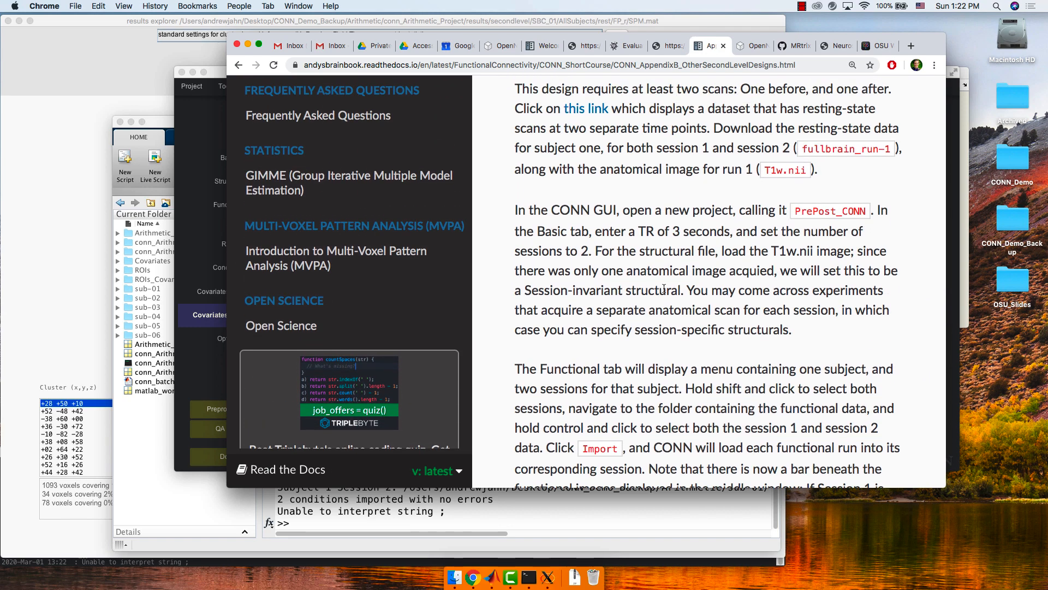
{"action": "scroll", "coordinate": [664, 289], "scroll_direction": "down", "scroll_amount": 3}
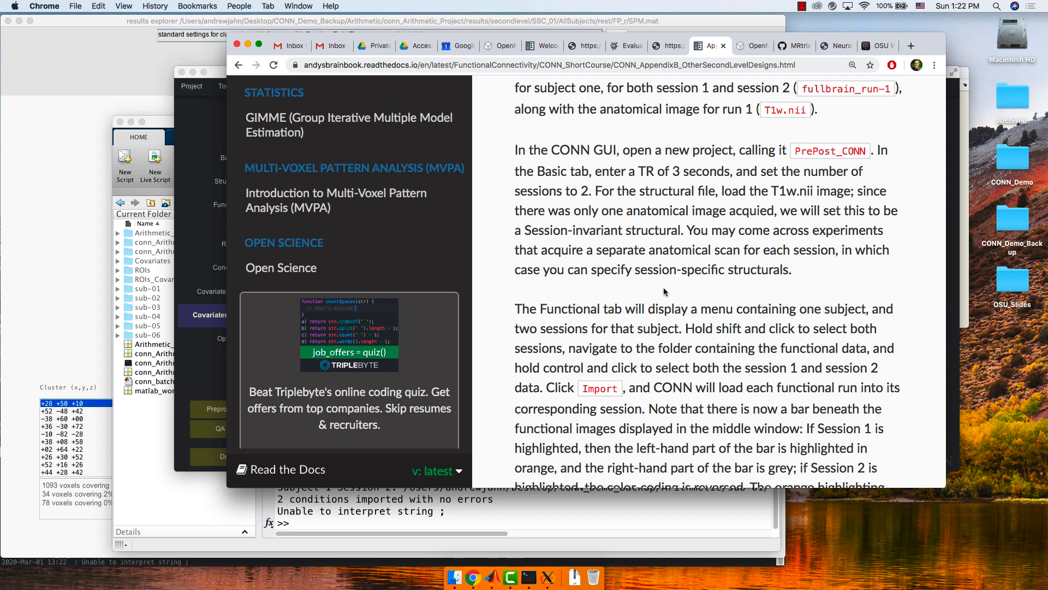
{"action": "scroll", "coordinate": [663, 291], "scroll_direction": "down", "scroll_amount": 2}
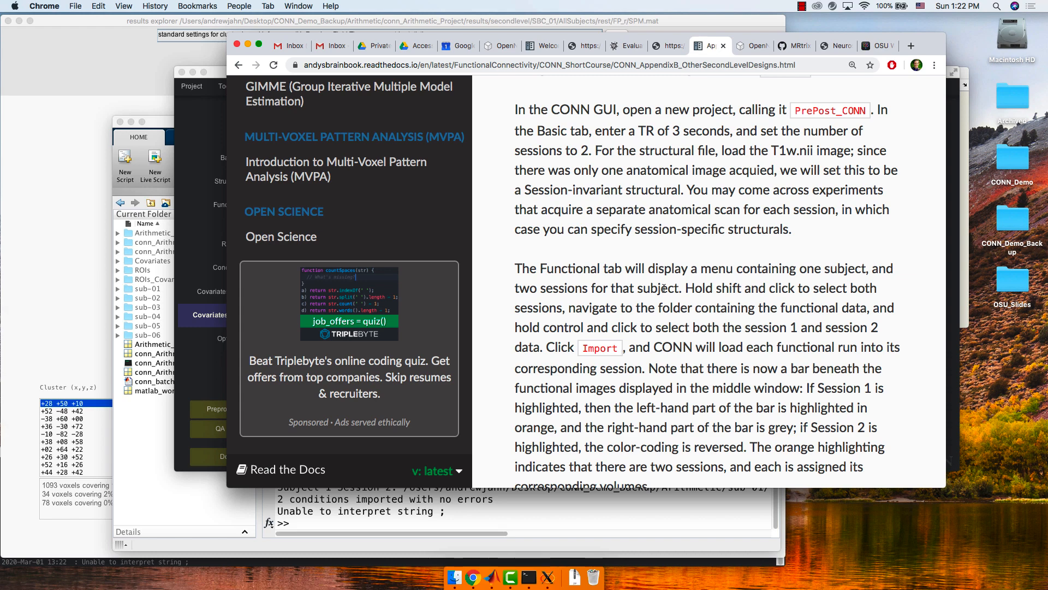
{"action": "scroll", "coordinate": [664, 290], "scroll_direction": "down", "scroll_amount": 10}
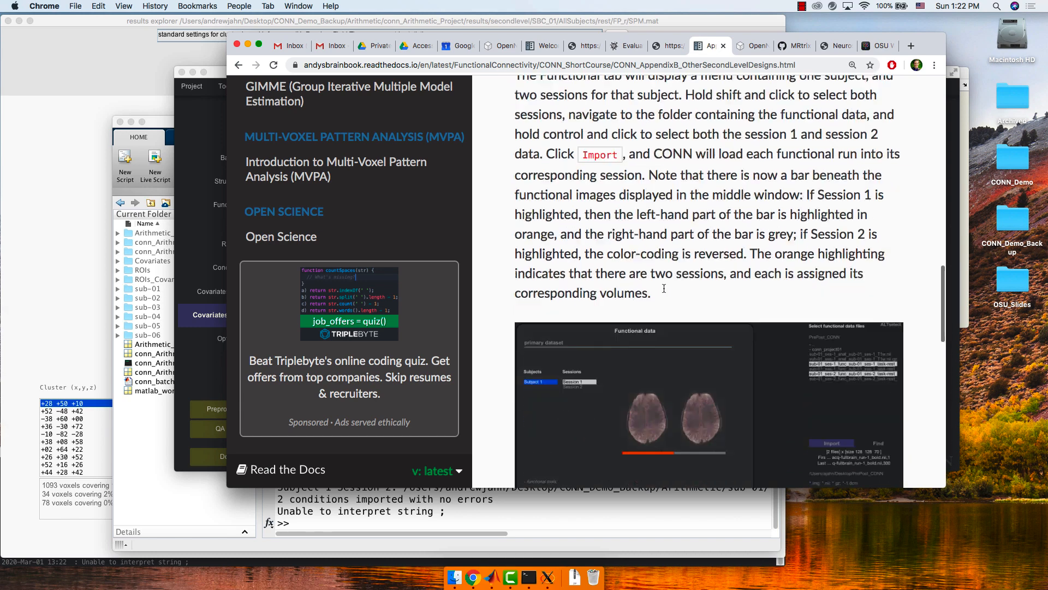
{"action": "scroll", "coordinate": [664, 288], "scroll_direction": "down", "scroll_amount": 4}
{"action": "scroll", "coordinate": [663, 287], "scroll_direction": "up", "scroll_amount": 2}
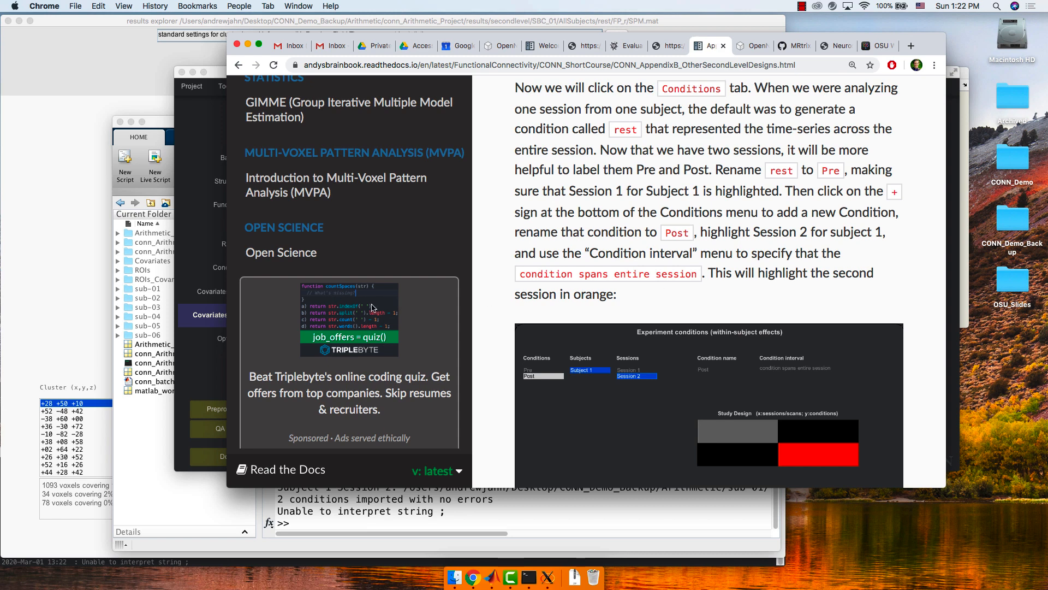
Switch back to the CONN toolbox and delete the second-level covariate Pre
{"action": "left_click", "coordinate": [221, 273]}
{"action": "left_click", "coordinate": [232, 269]}
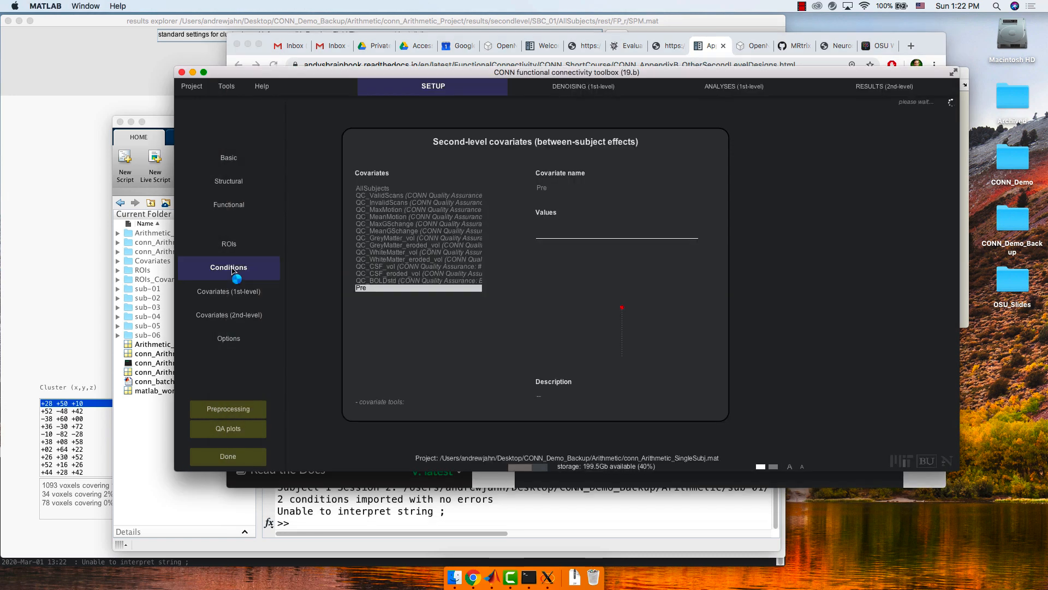
{"action": "left_click", "coordinate": [527, 167]}
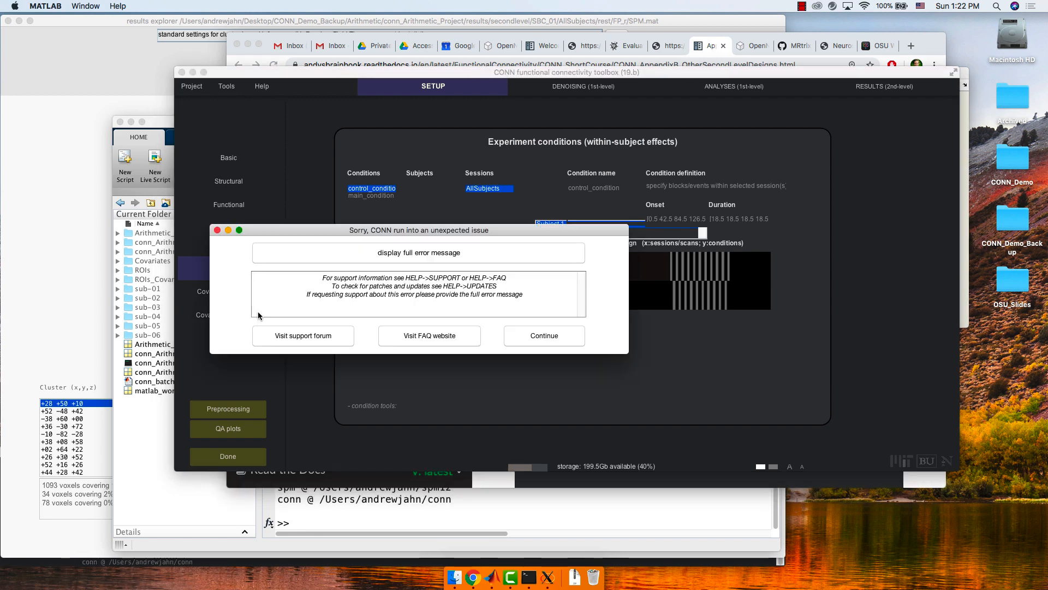
{"action": "left_click", "coordinate": [537, 336]}
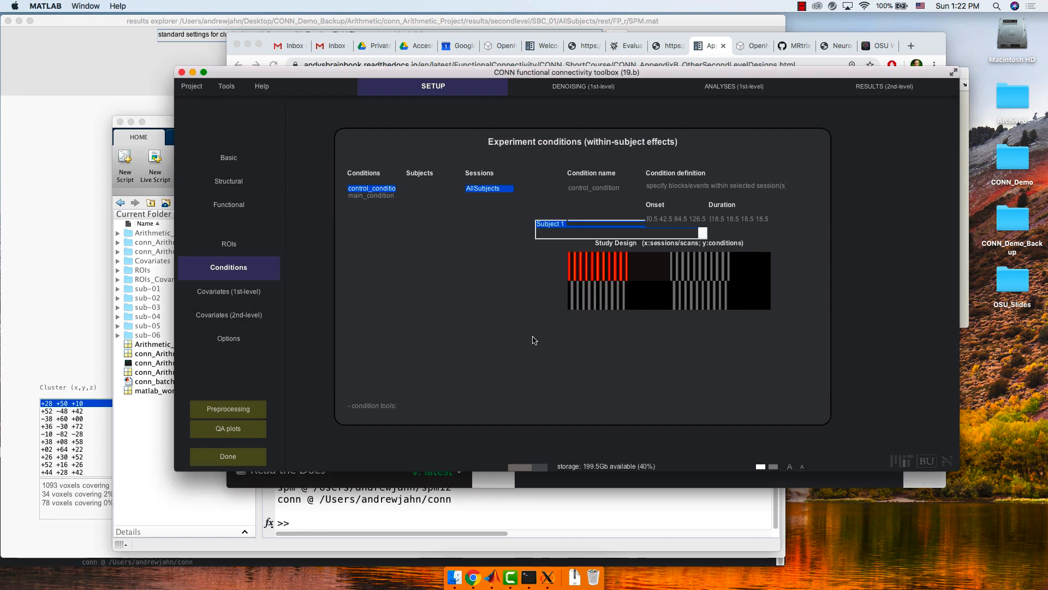
{"action": "left_click", "coordinate": [248, 318]}
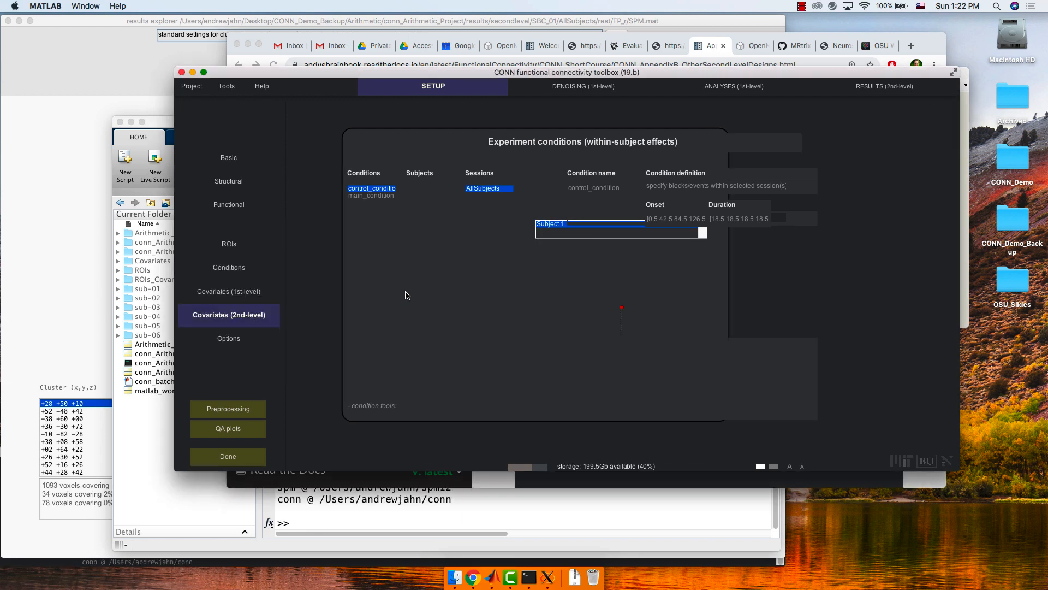
{"action": "left_click", "coordinate": [380, 288]}
{"action": "left_click", "coordinate": [379, 384]}
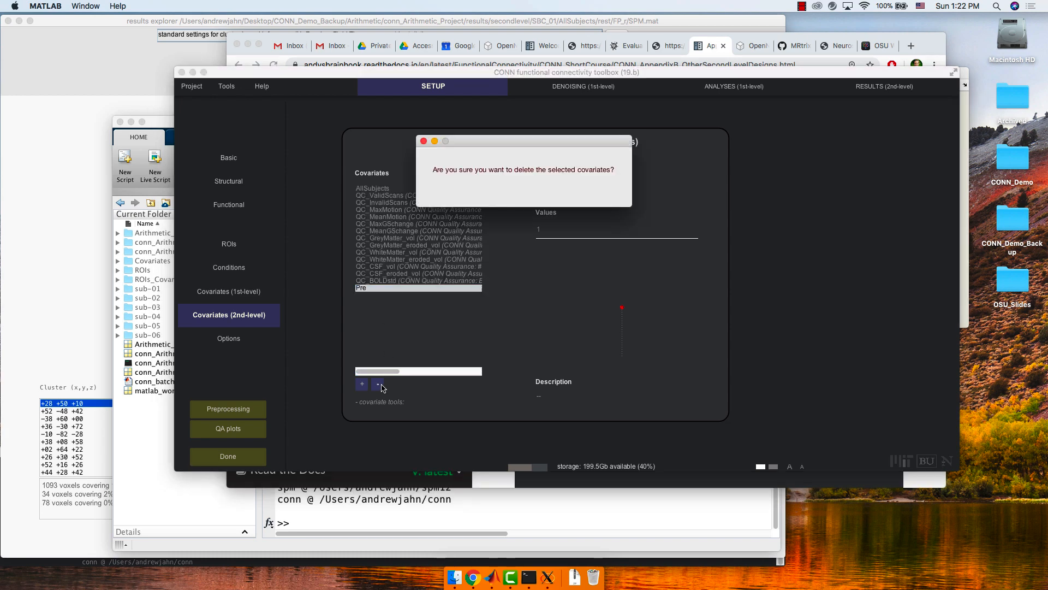
{"action": "left_click", "coordinate": [490, 197]}
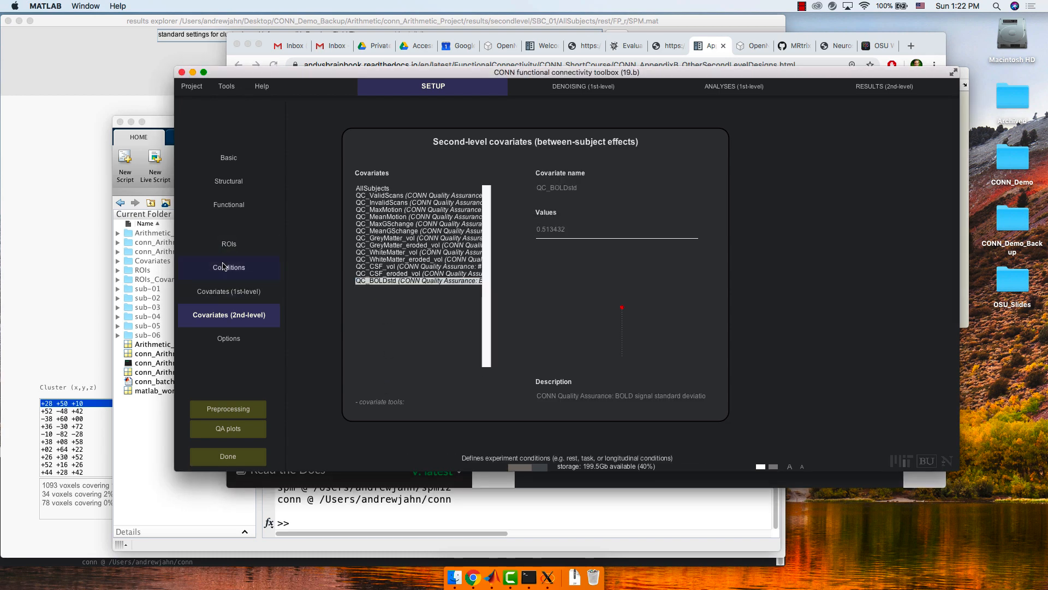
Delete both existing experiment conditions, control_condition and main_condition
{"action": "left_click", "coordinate": [223, 267]}
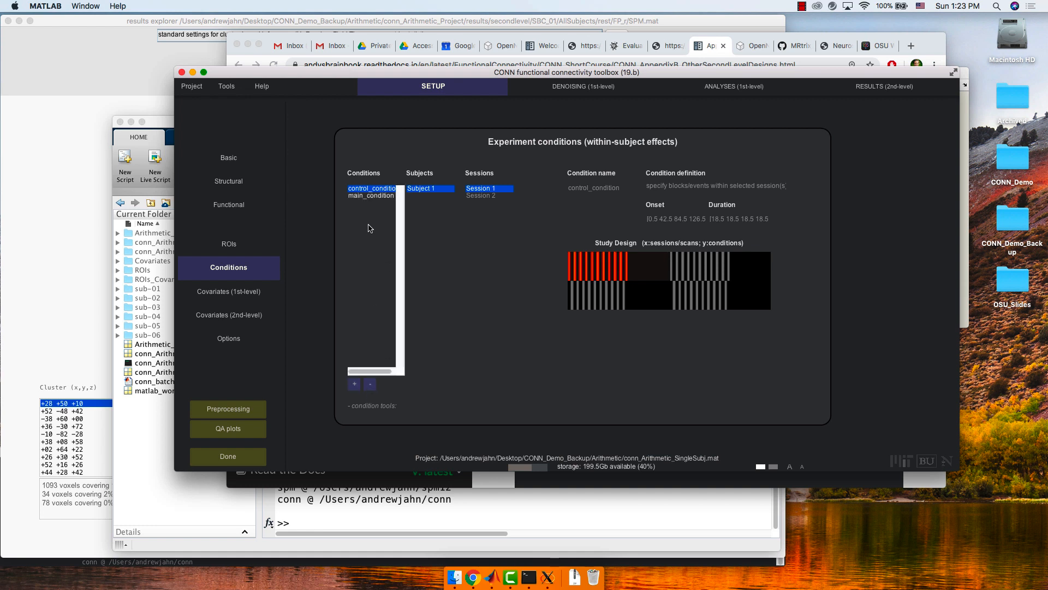
{"action": "left_click", "coordinate": [361, 196], "text": "shift"}
{"action": "left_click", "coordinate": [370, 383]}
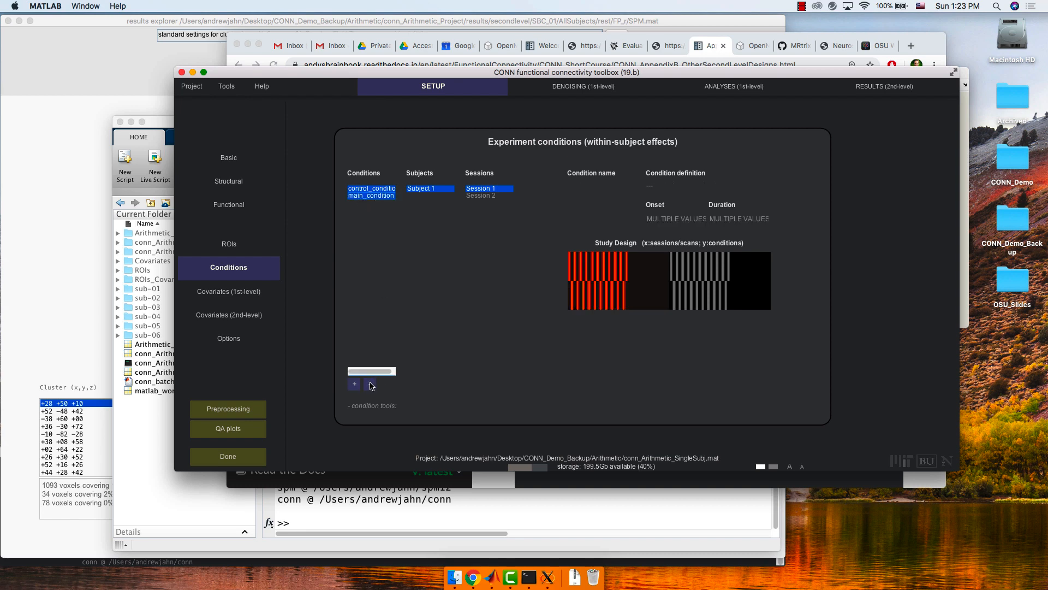
{"action": "left_click", "coordinate": [494, 195]}
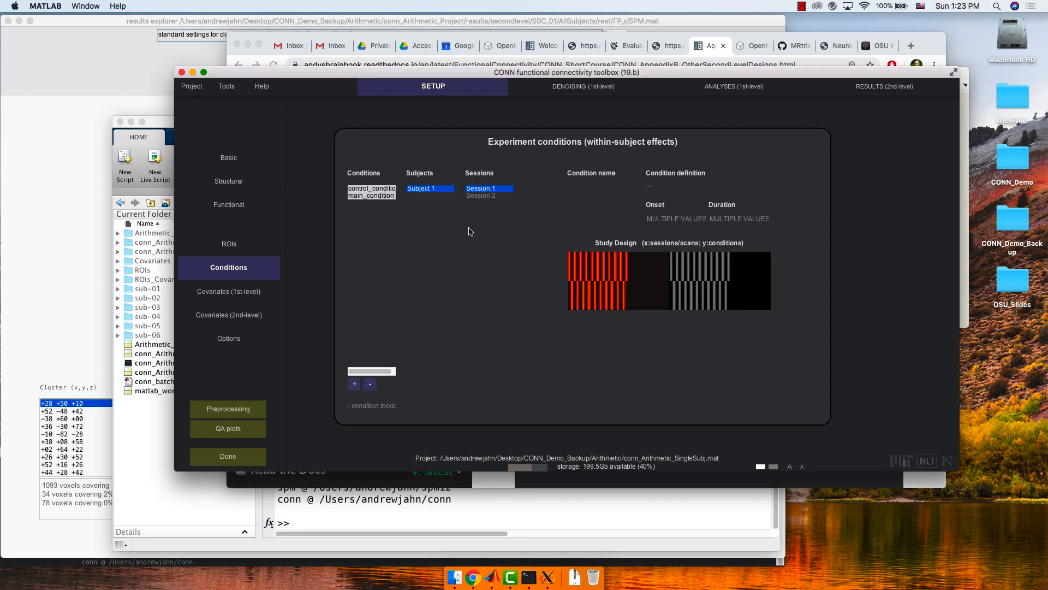
Add an experiment condition named Pre for Subject 1 that spans the entire Session 1
{"action": "mouse_move", "coordinate": [356, 385]}
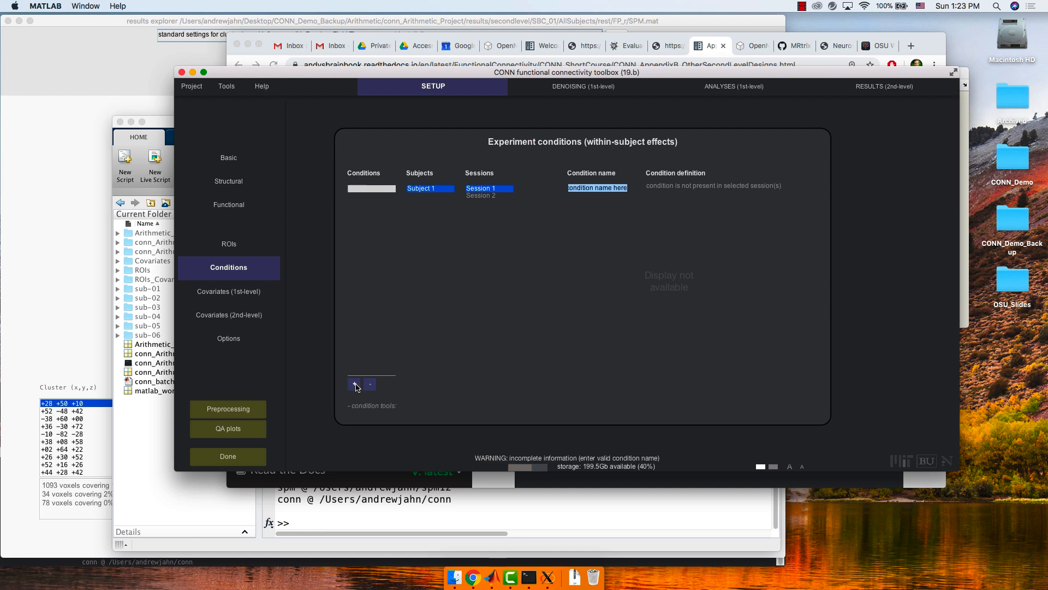
{"action": "type", "text": "Pre"}
{"action": "key", "text": "Tab"}
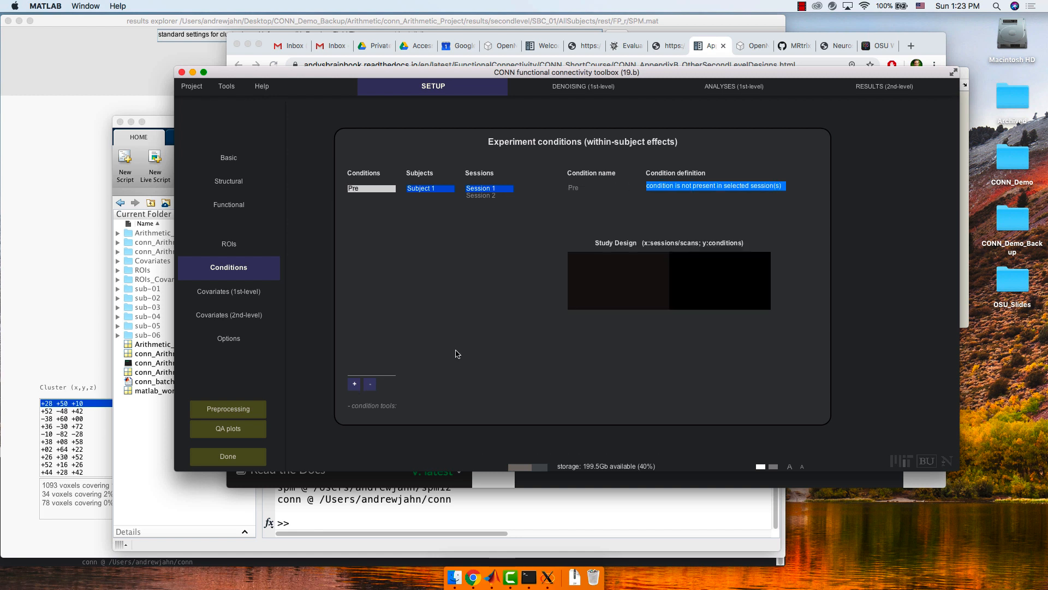
{"action": "left_click", "coordinate": [708, 188]}
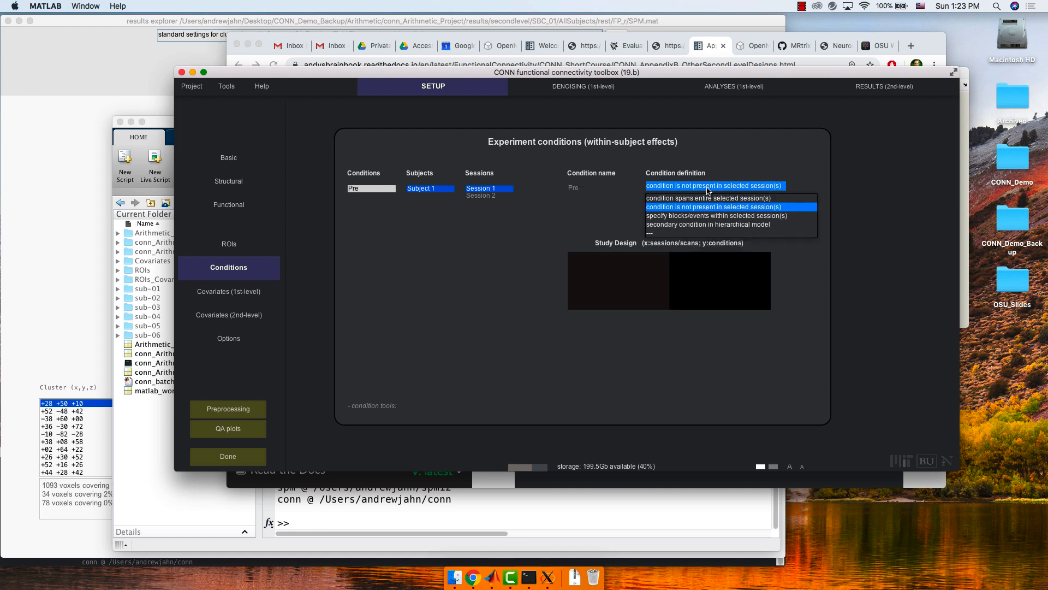
{"action": "left_click", "coordinate": [705, 200]}
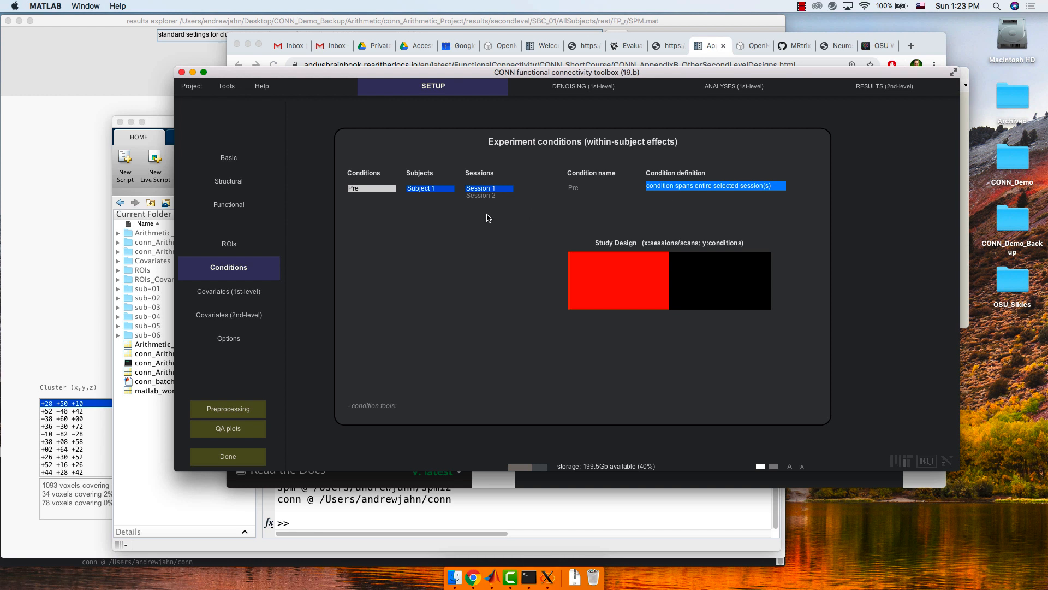
Add a second experiment condition named Post for Subject 1 that spans the entire Session 2
{"action": "mouse_move", "coordinate": [375, 336]}
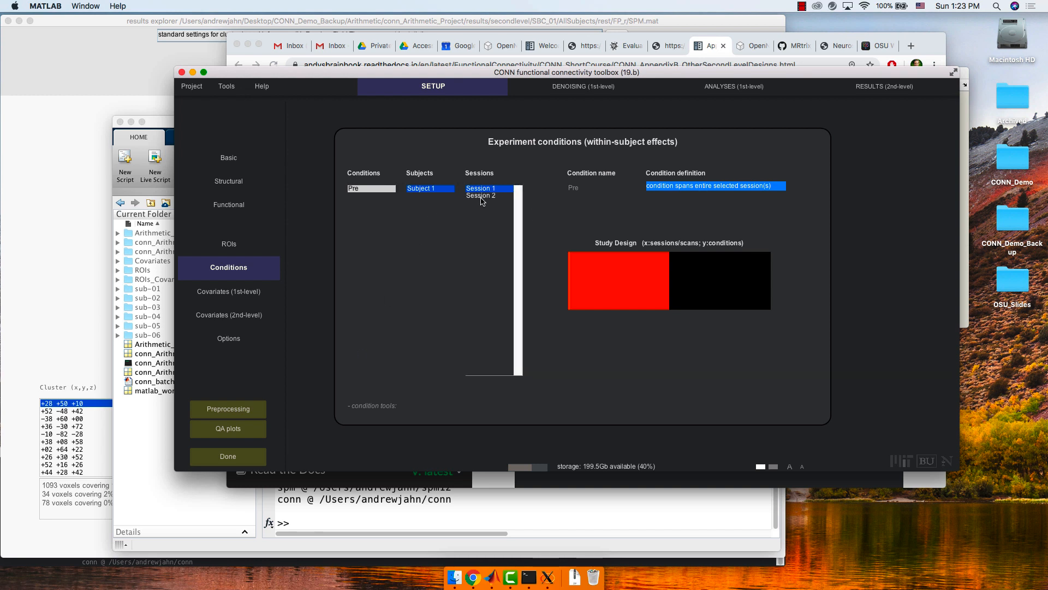
{"action": "left_click", "coordinate": [481, 196]}
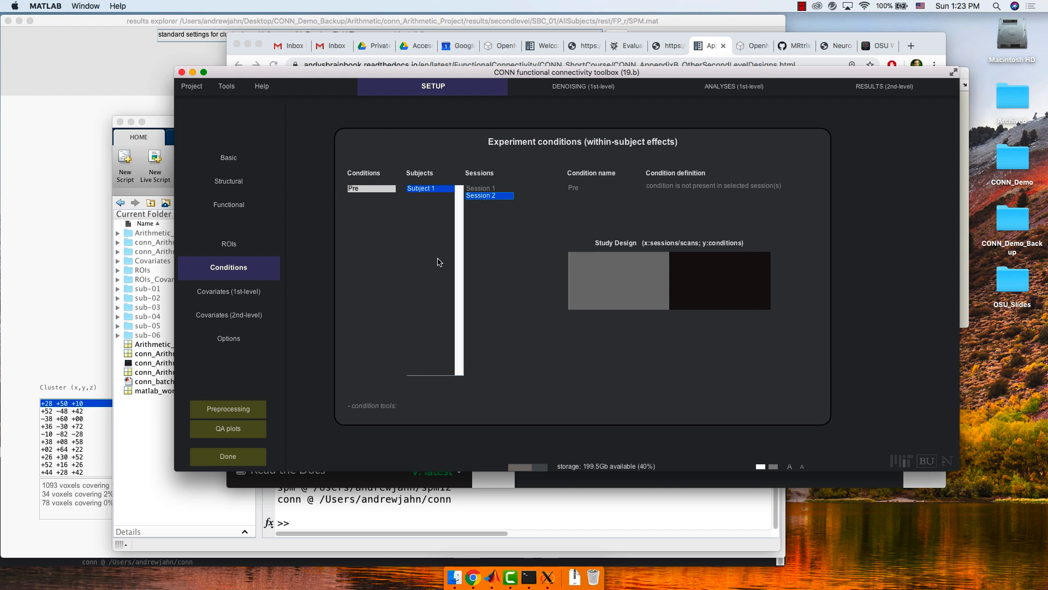
{"action": "left_click", "coordinate": [354, 384]}
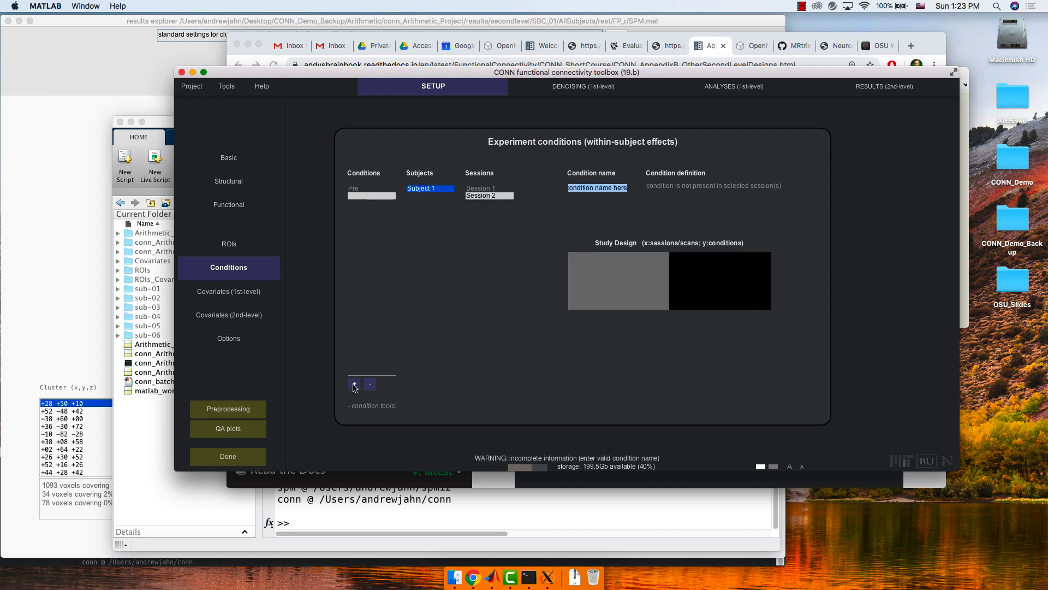
{"action": "type", "text": "Post"}
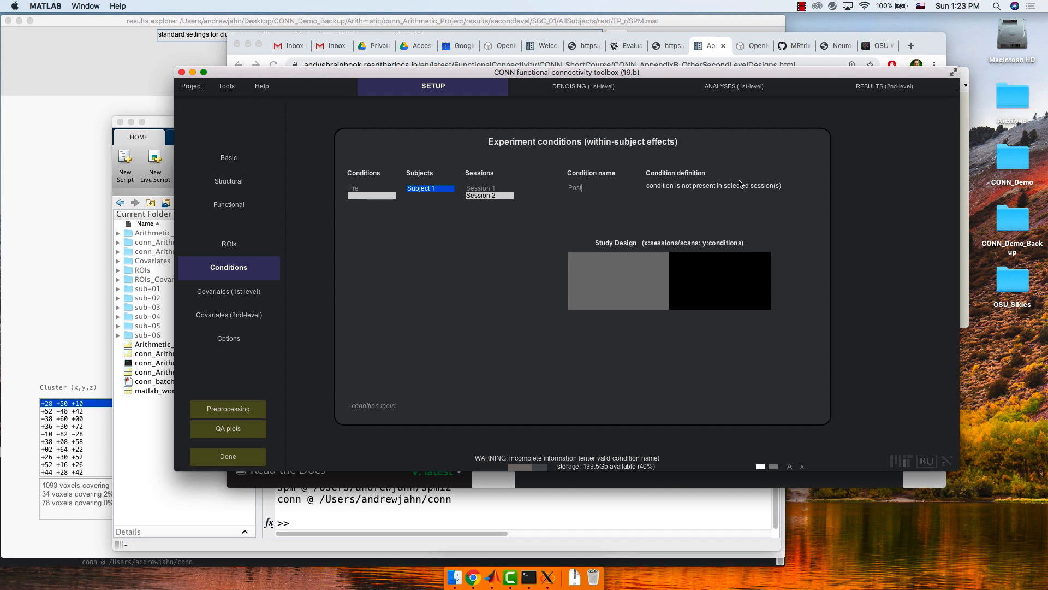
{"action": "left_click", "coordinate": [740, 184]}
{"action": "left_click", "coordinate": [722, 198]}
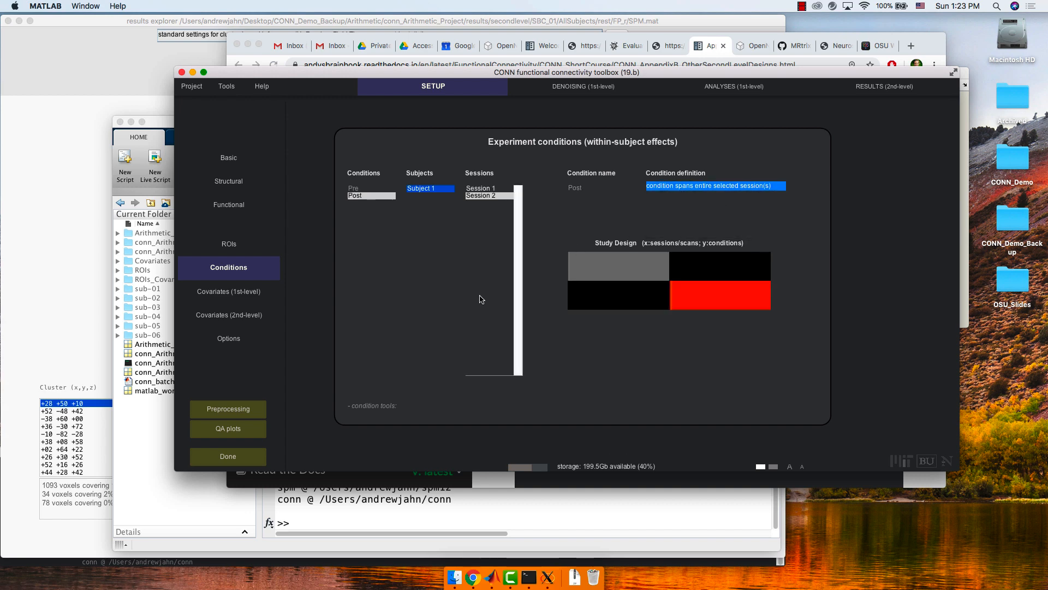
Switch to Chrome and check the rest of the tutorial's Pre and Post conditions section
{"action": "left_click", "coordinate": [473, 577]}
{"action": "scroll", "coordinate": [684, 382], "scroll_direction": "down", "scroll_amount": 10}
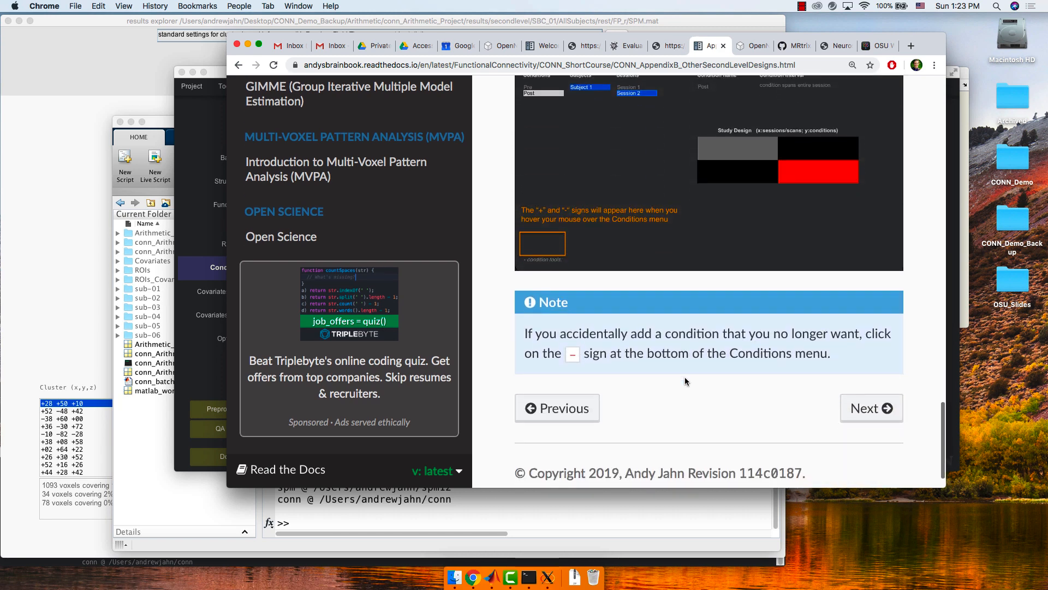
{"action": "scroll", "coordinate": [685, 377], "scroll_direction": "up", "scroll_amount": 5}
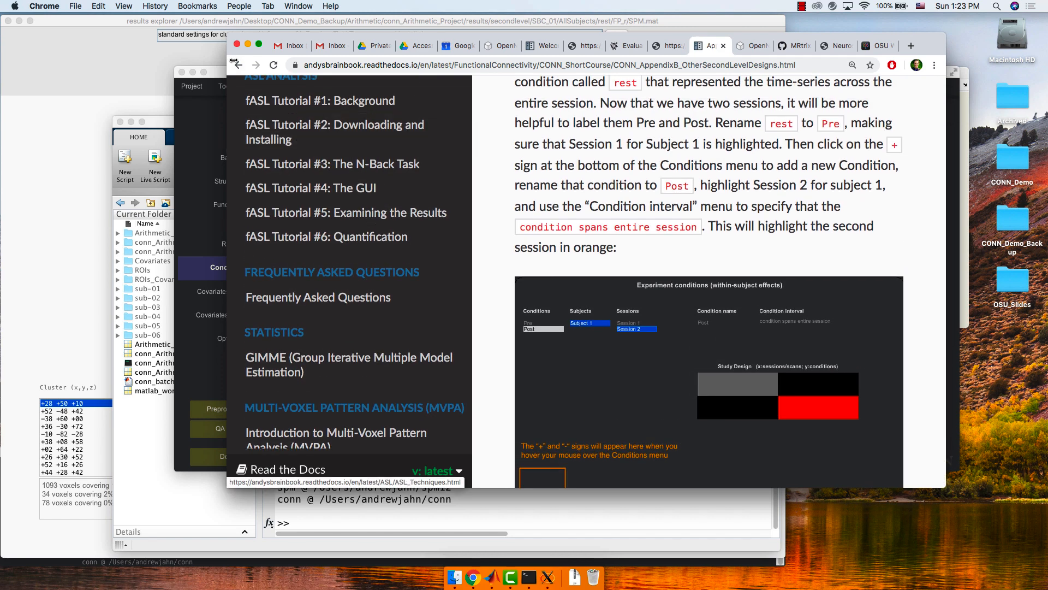
Return to the CONN toolbox and open the first-level analyses for the Pre and Post conditions
{"action": "left_click", "coordinate": [200, 109]}
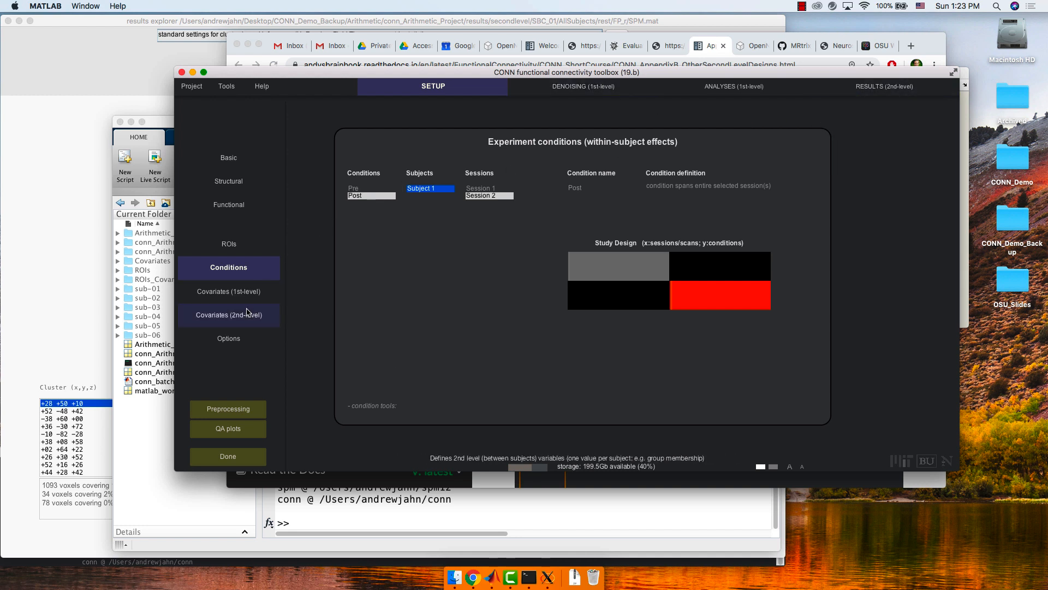
{"action": "left_click", "coordinate": [731, 90]}
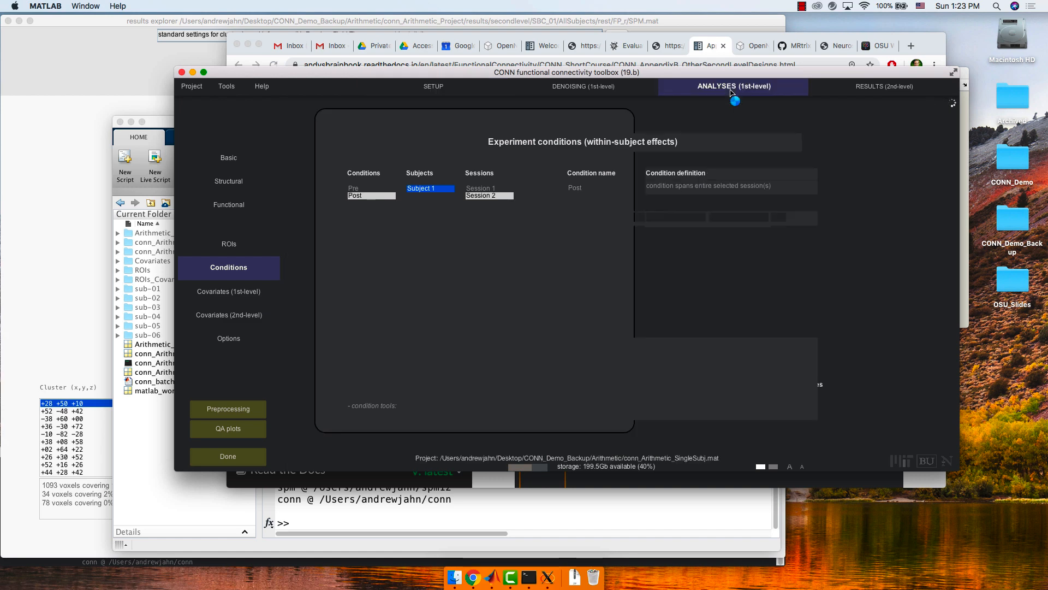
{"action": "left_click", "coordinate": [512, 175]}
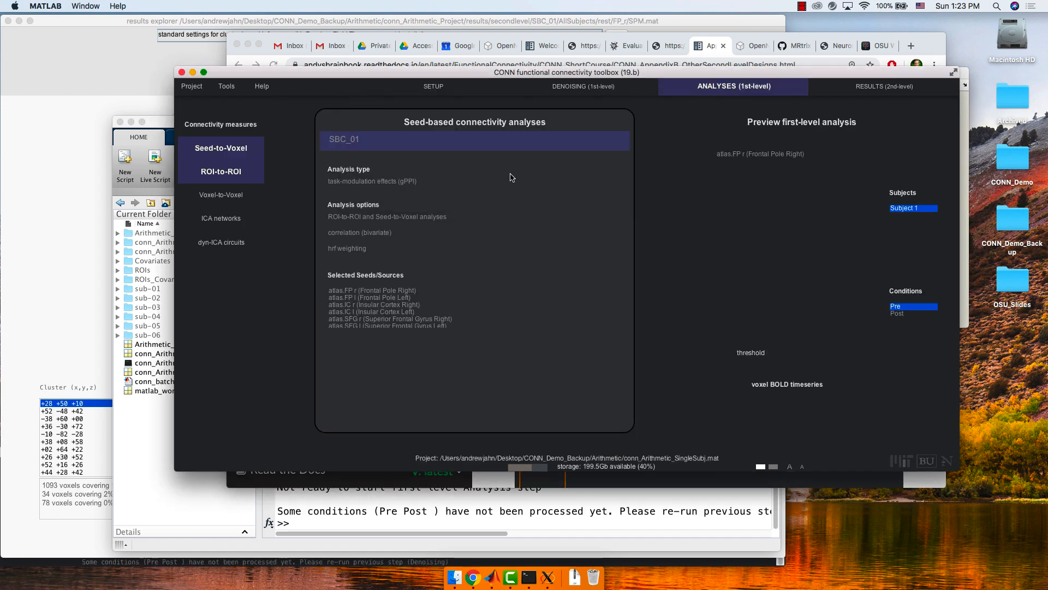
Dismiss the error dialog and return to the experiment conditions setup, selecting Pre and Post together to compare their study design
{"action": "left_click", "coordinate": [432, 87]}
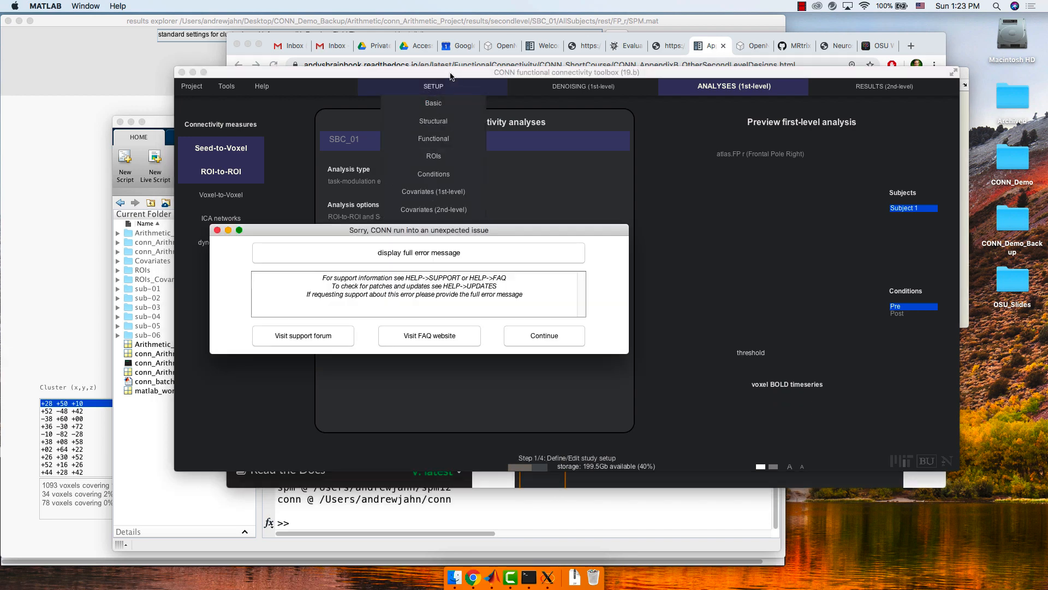
{"action": "left_click", "coordinate": [217, 230]}
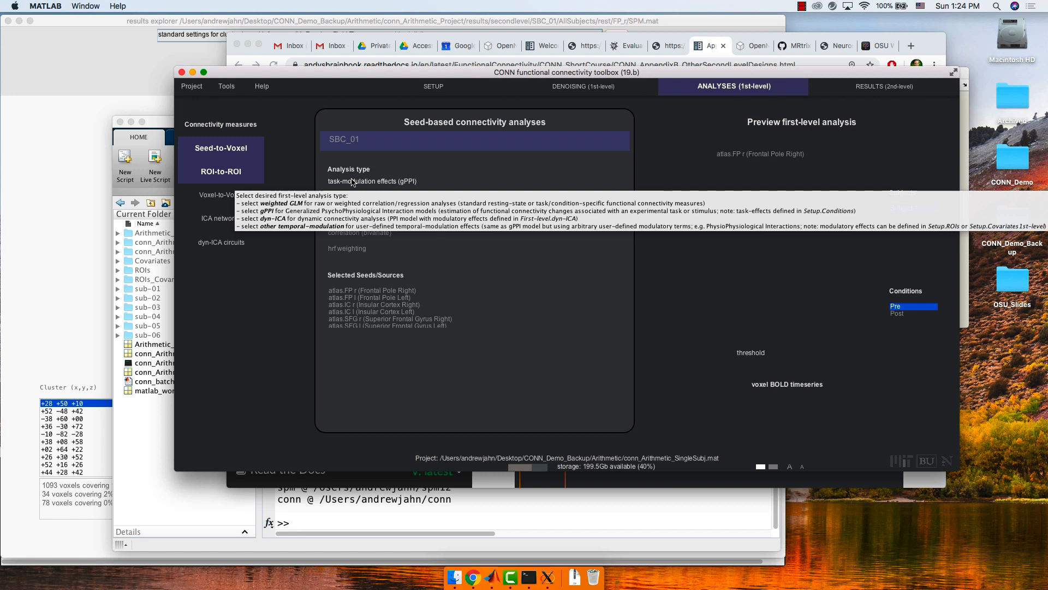
{"action": "left_click", "coordinate": [437, 87]}
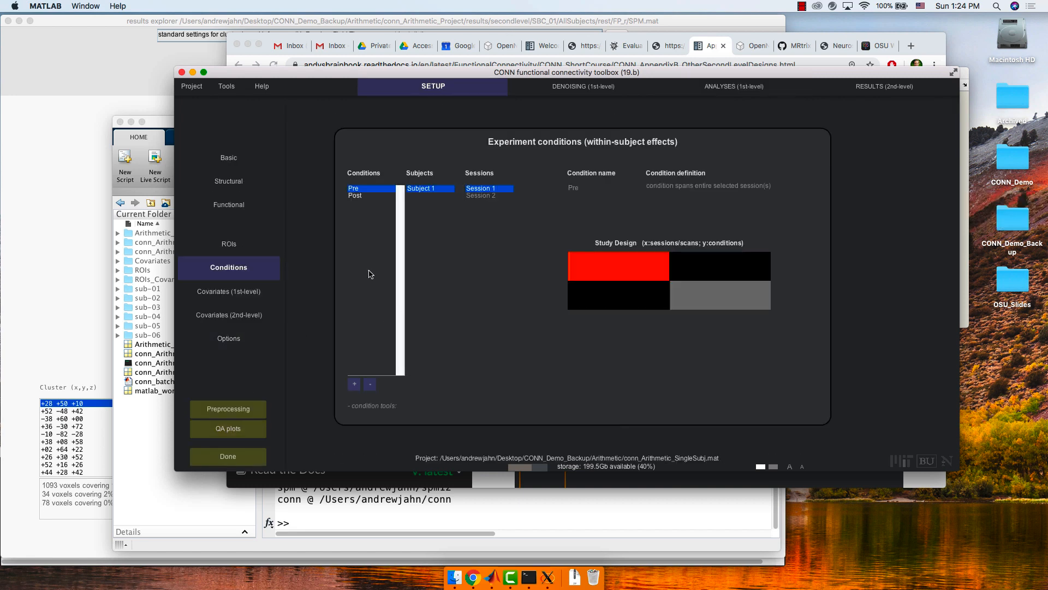
{"action": "left_click", "coordinate": [364, 195], "text": "shift"}
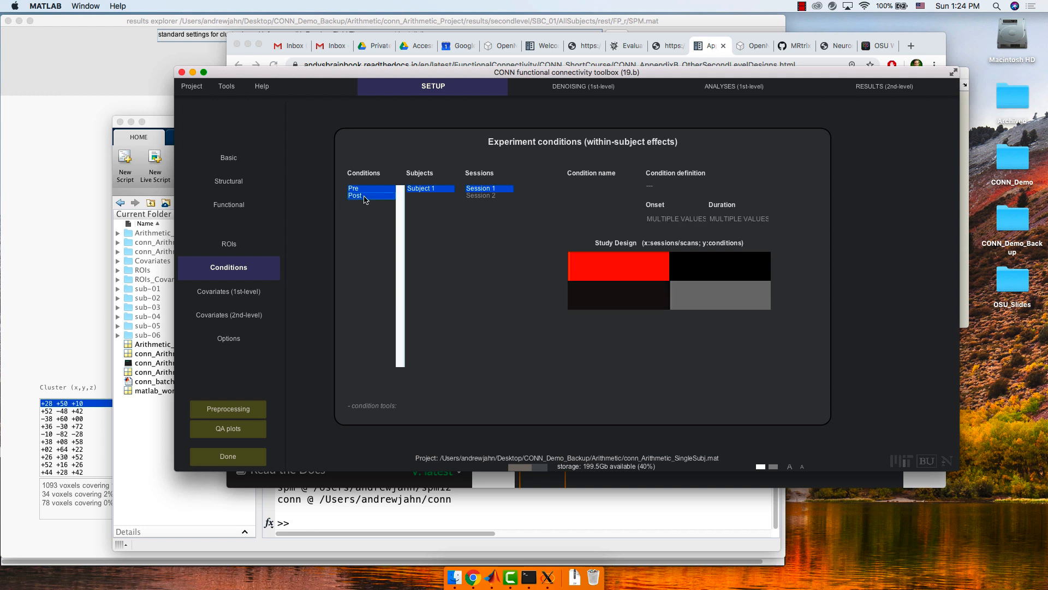
View the second-level and first-level covariates, starting a blank first-level covariate entry before returning to the experiment conditions
{"action": "left_click", "coordinate": [230, 321]}
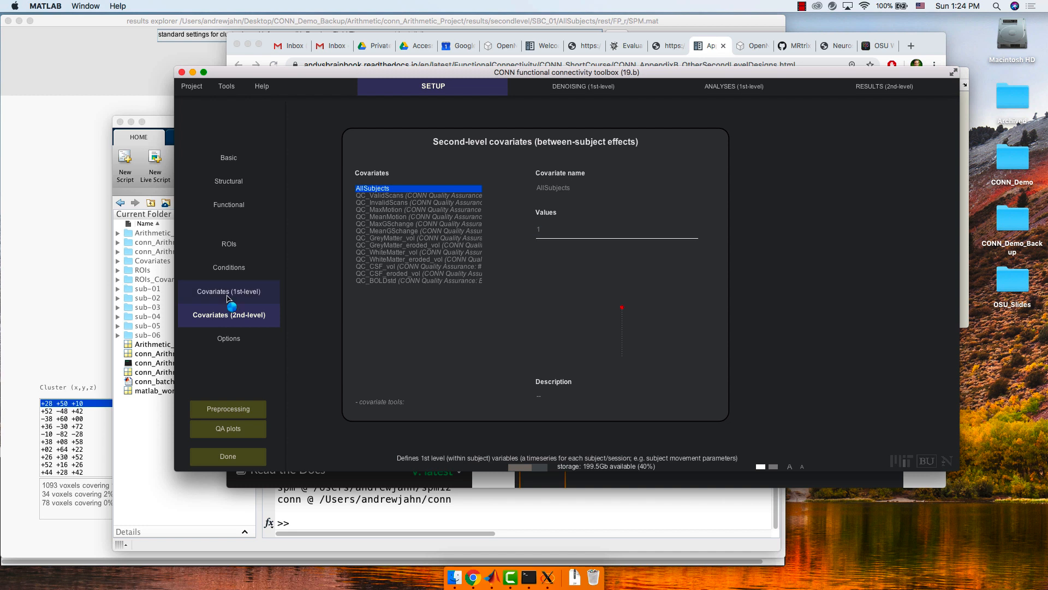
{"action": "left_click", "coordinate": [227, 297]}
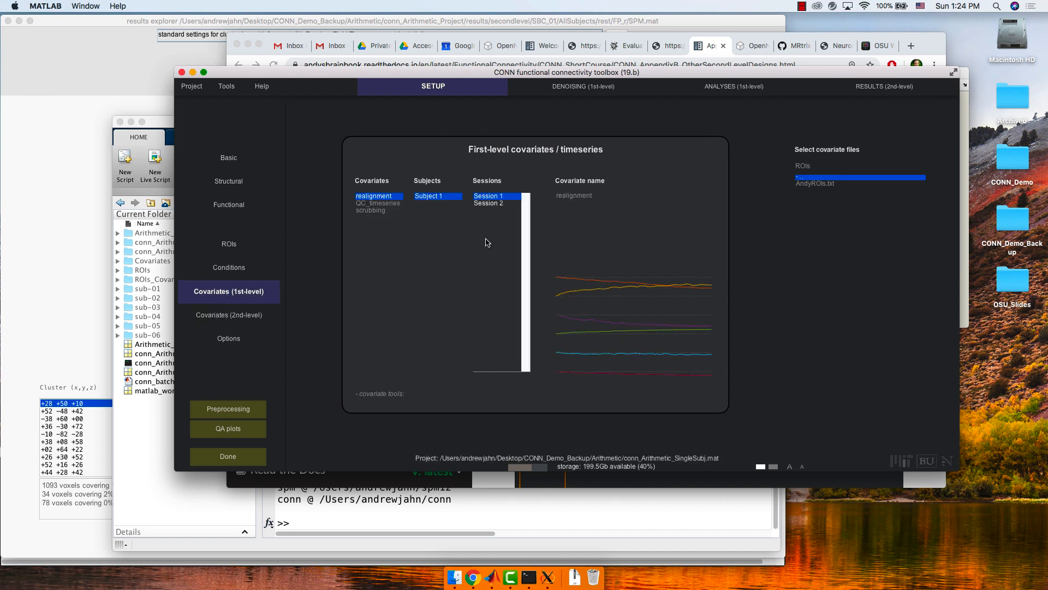
{"action": "left_click", "coordinate": [361, 379]}
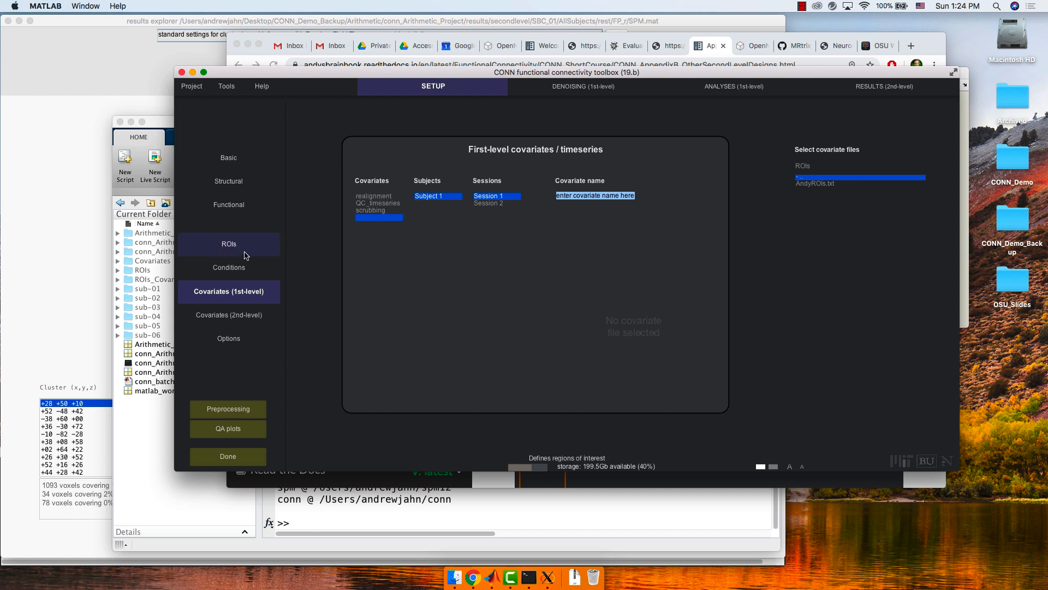
{"action": "left_click", "coordinate": [233, 267]}
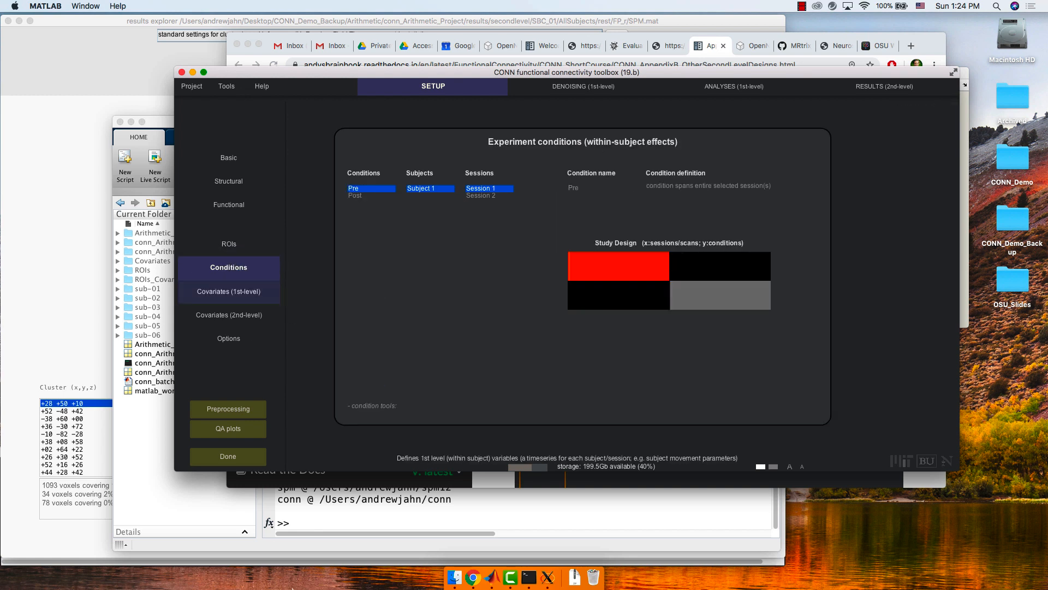
Switch to Chrome, check the OSU workshop 2020 page's schedule around scripting your analysis, and minimize the browser window
{"action": "left_click", "coordinate": [473, 577]}
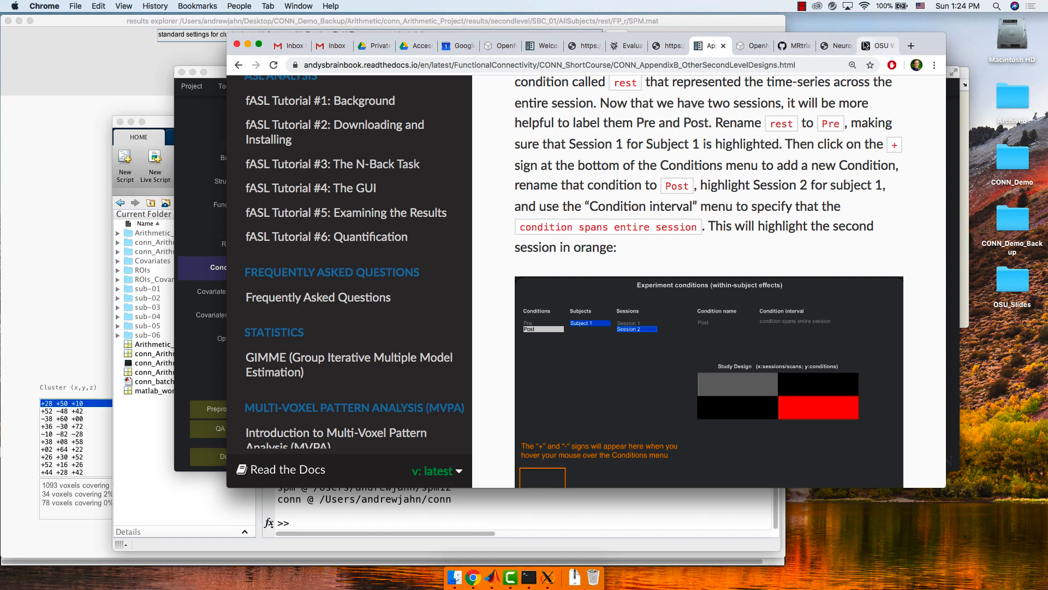
{"action": "left_click", "coordinate": [875, 46]}
{"action": "scroll", "coordinate": [775, 169], "scroll_direction": "down", "scroll_amount": 10}
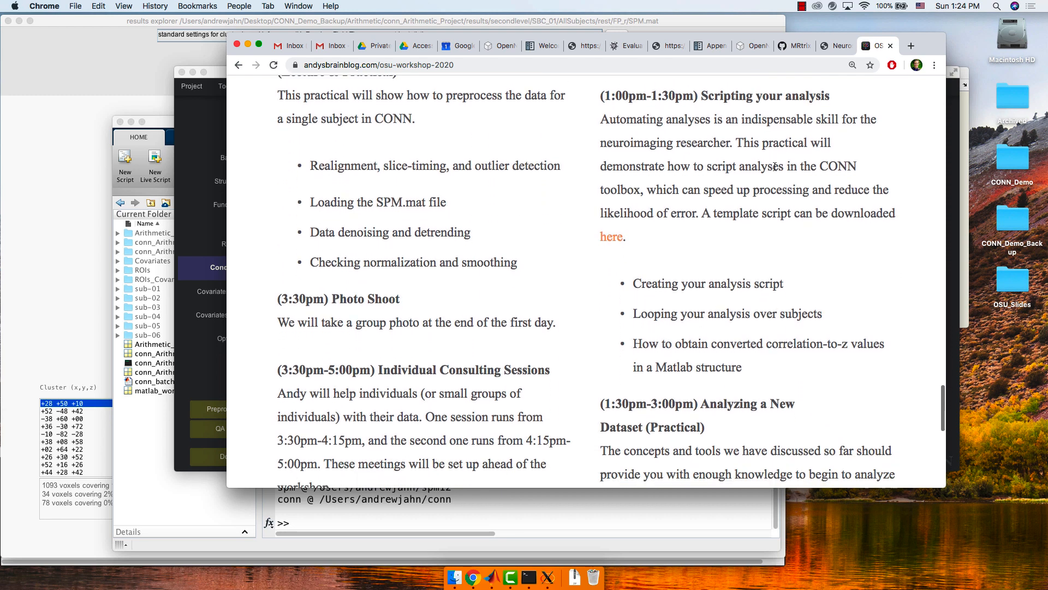
{"action": "left_click", "coordinate": [247, 46]}
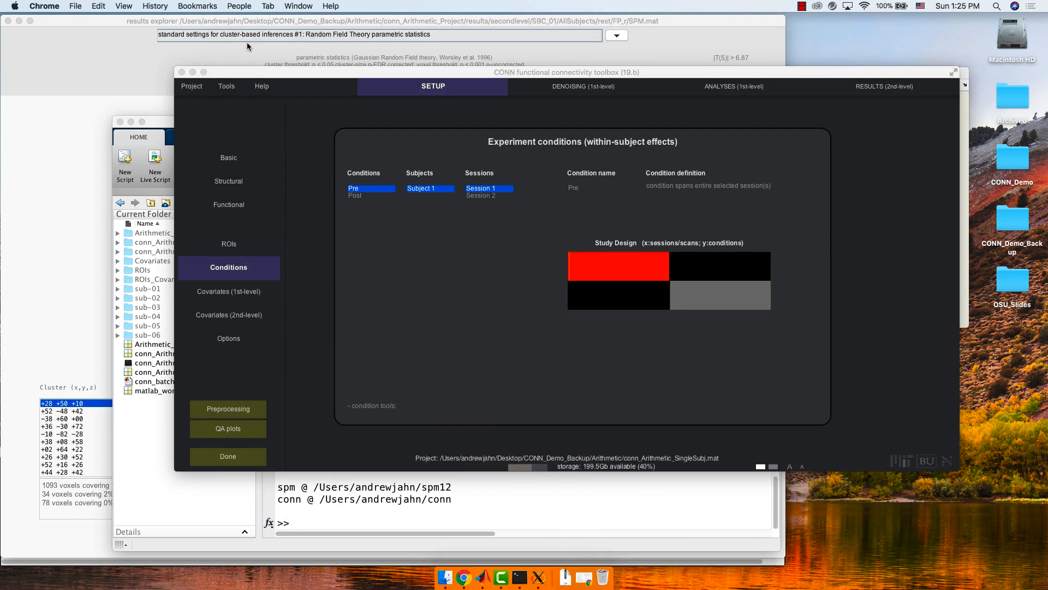